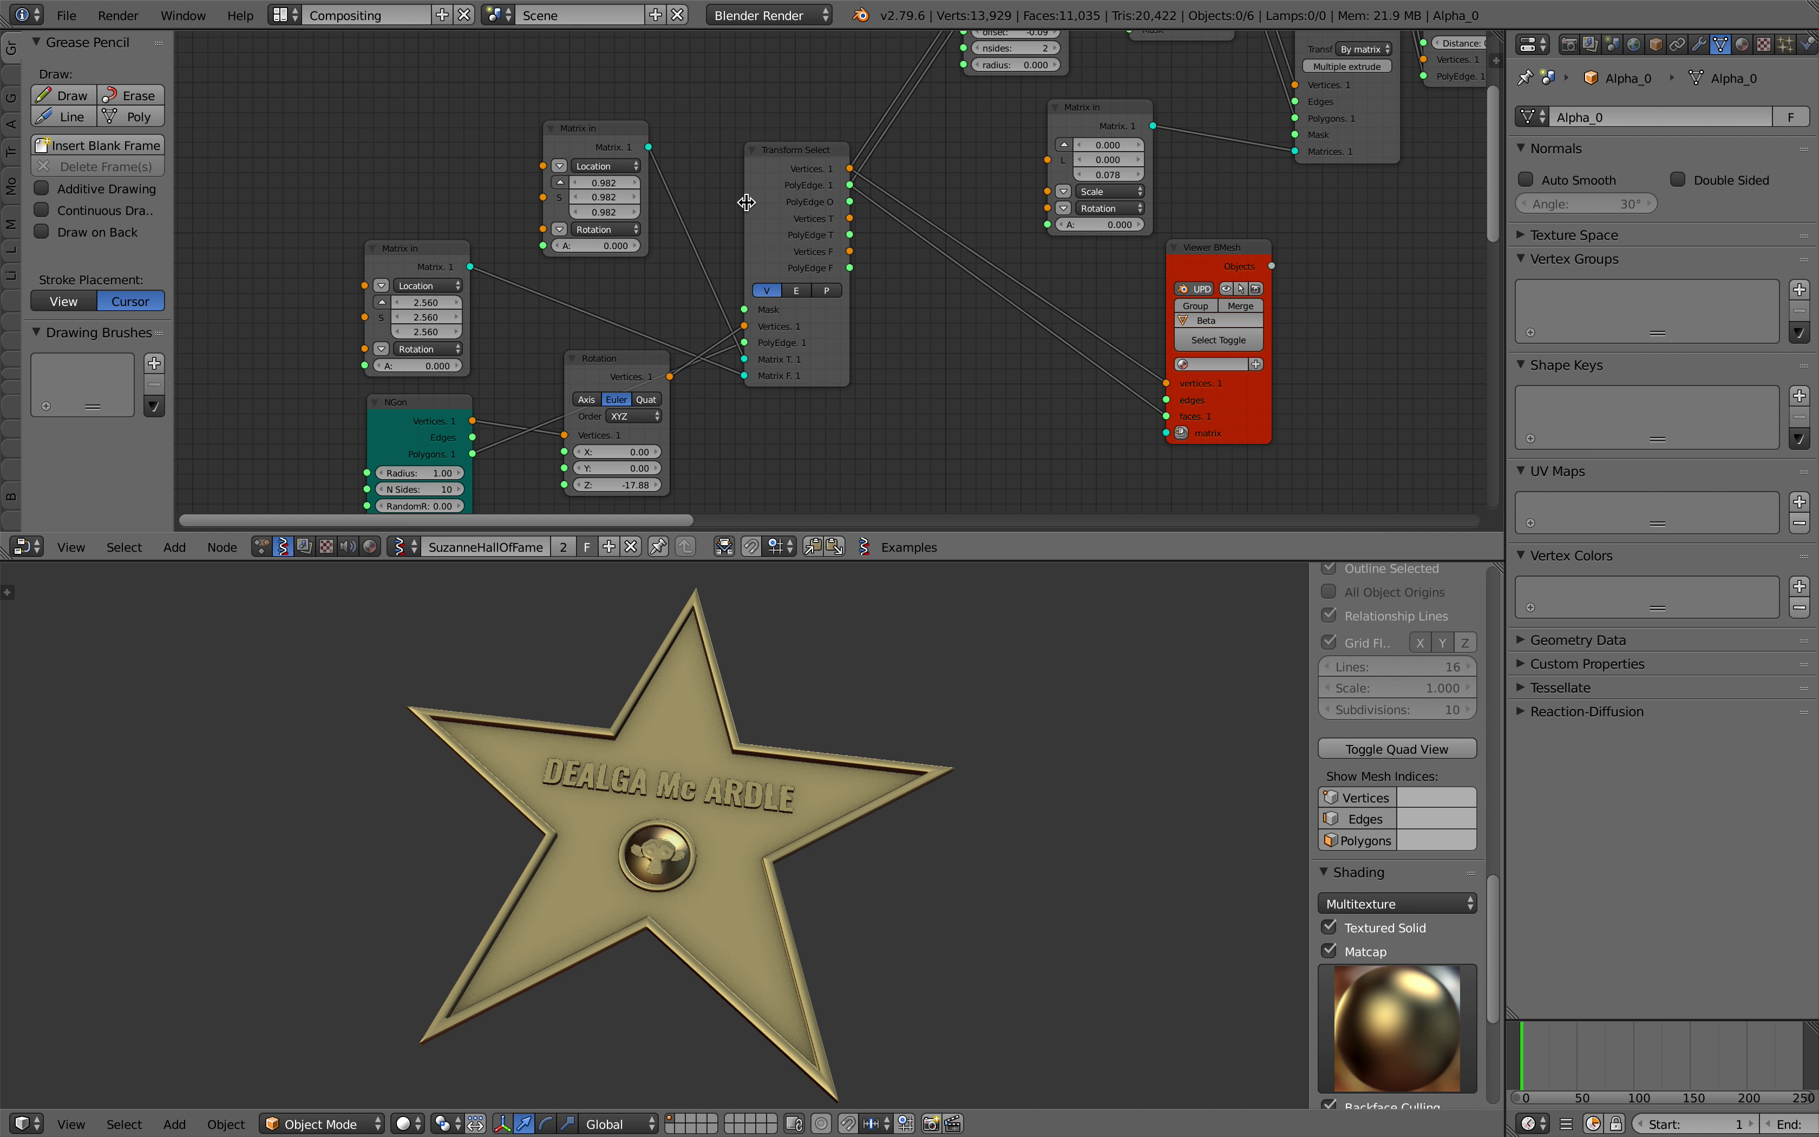
Set the NGon node's radius to 0.88 to change the star's shape
middle_drag(557, 333, 587, 258)
drag(470, 384, 430, 370)
scroll(448, 368, up, 2)
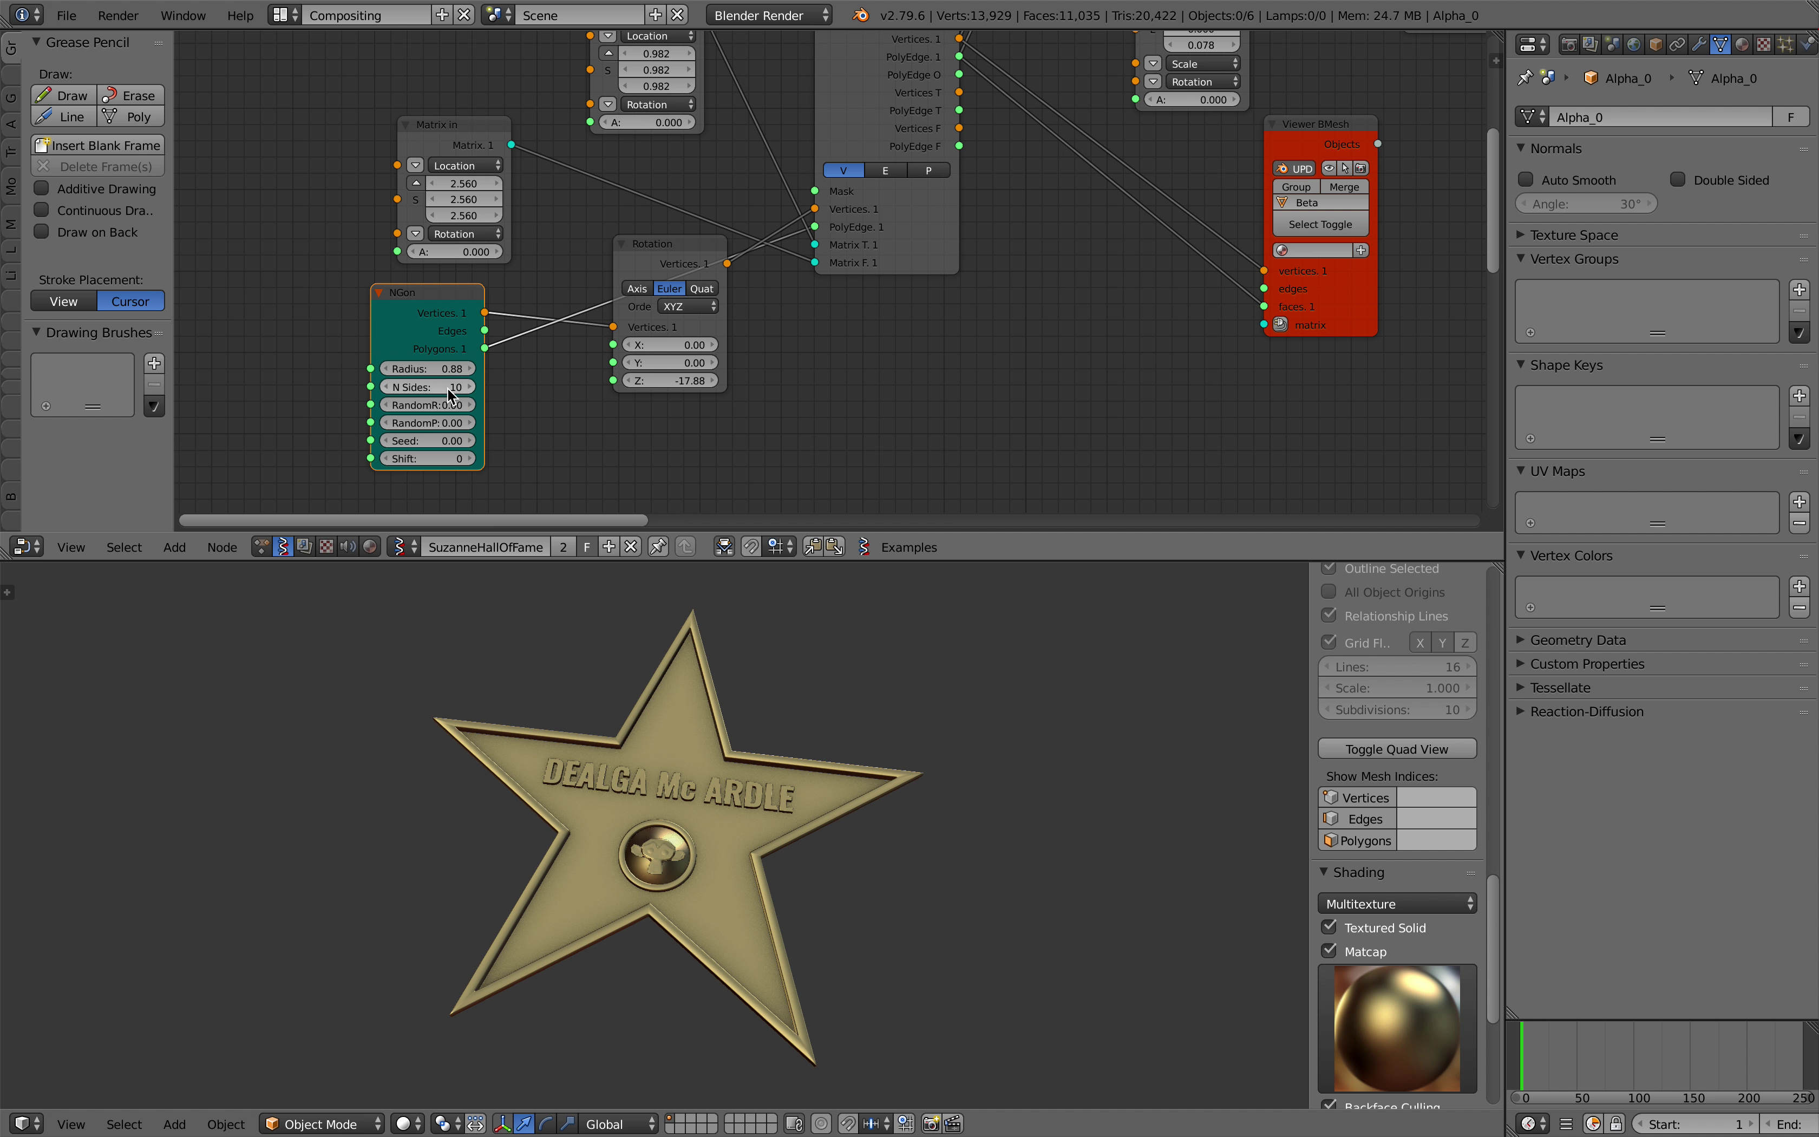
Reposition the Rotation, Transform Select and upper Matrix In nodes in the star's node tree
middle_drag(583, 722, 621, 718)
scroll(676, 226, down, 1)
middle_drag(677, 226, 570, 282)
drag(563, 298, 552, 320)
drag(763, 90, 775, 101)
drag(550, 123, 565, 152)
middle_drag(1090, 523, 652, 528)
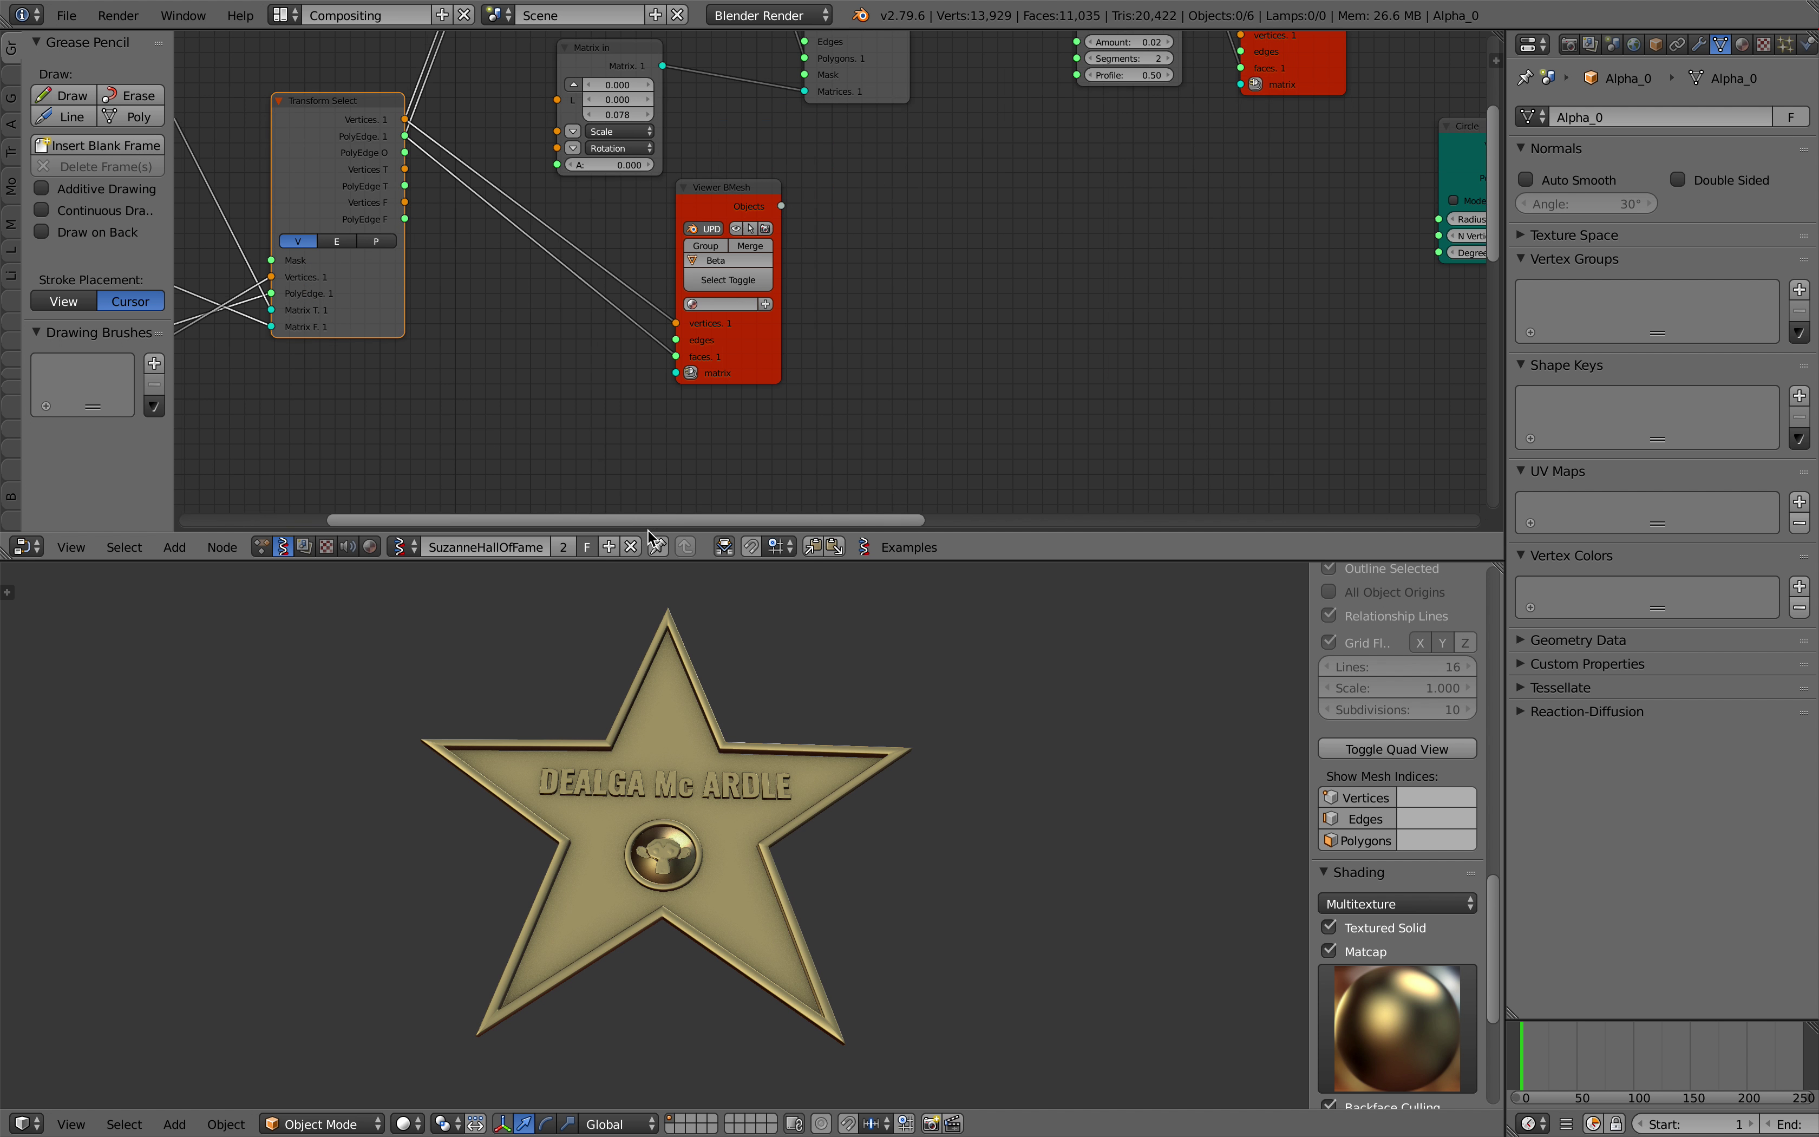
Spread out the nodes around NGon and Transform Select, and set the upper Matrix In node's scale to 1.012
middle_drag(681, 711, 681, 767)
scroll(431, 290, down, 4)
middle_drag(392, 251, 492, 216)
scroll(451, 248, up, 1)
drag(408, 185, 381, 182)
drag(509, 101, 363, 72)
drag(538, 298, 518, 323)
click(684, 171)
drag(684, 169, 663, 165)
middle_drag(663, 166, 548, 209)
scroll(481, 335, up, 2)
drag(370, 486, 491, 486)
middle_drag(501, 488, 573, 456)
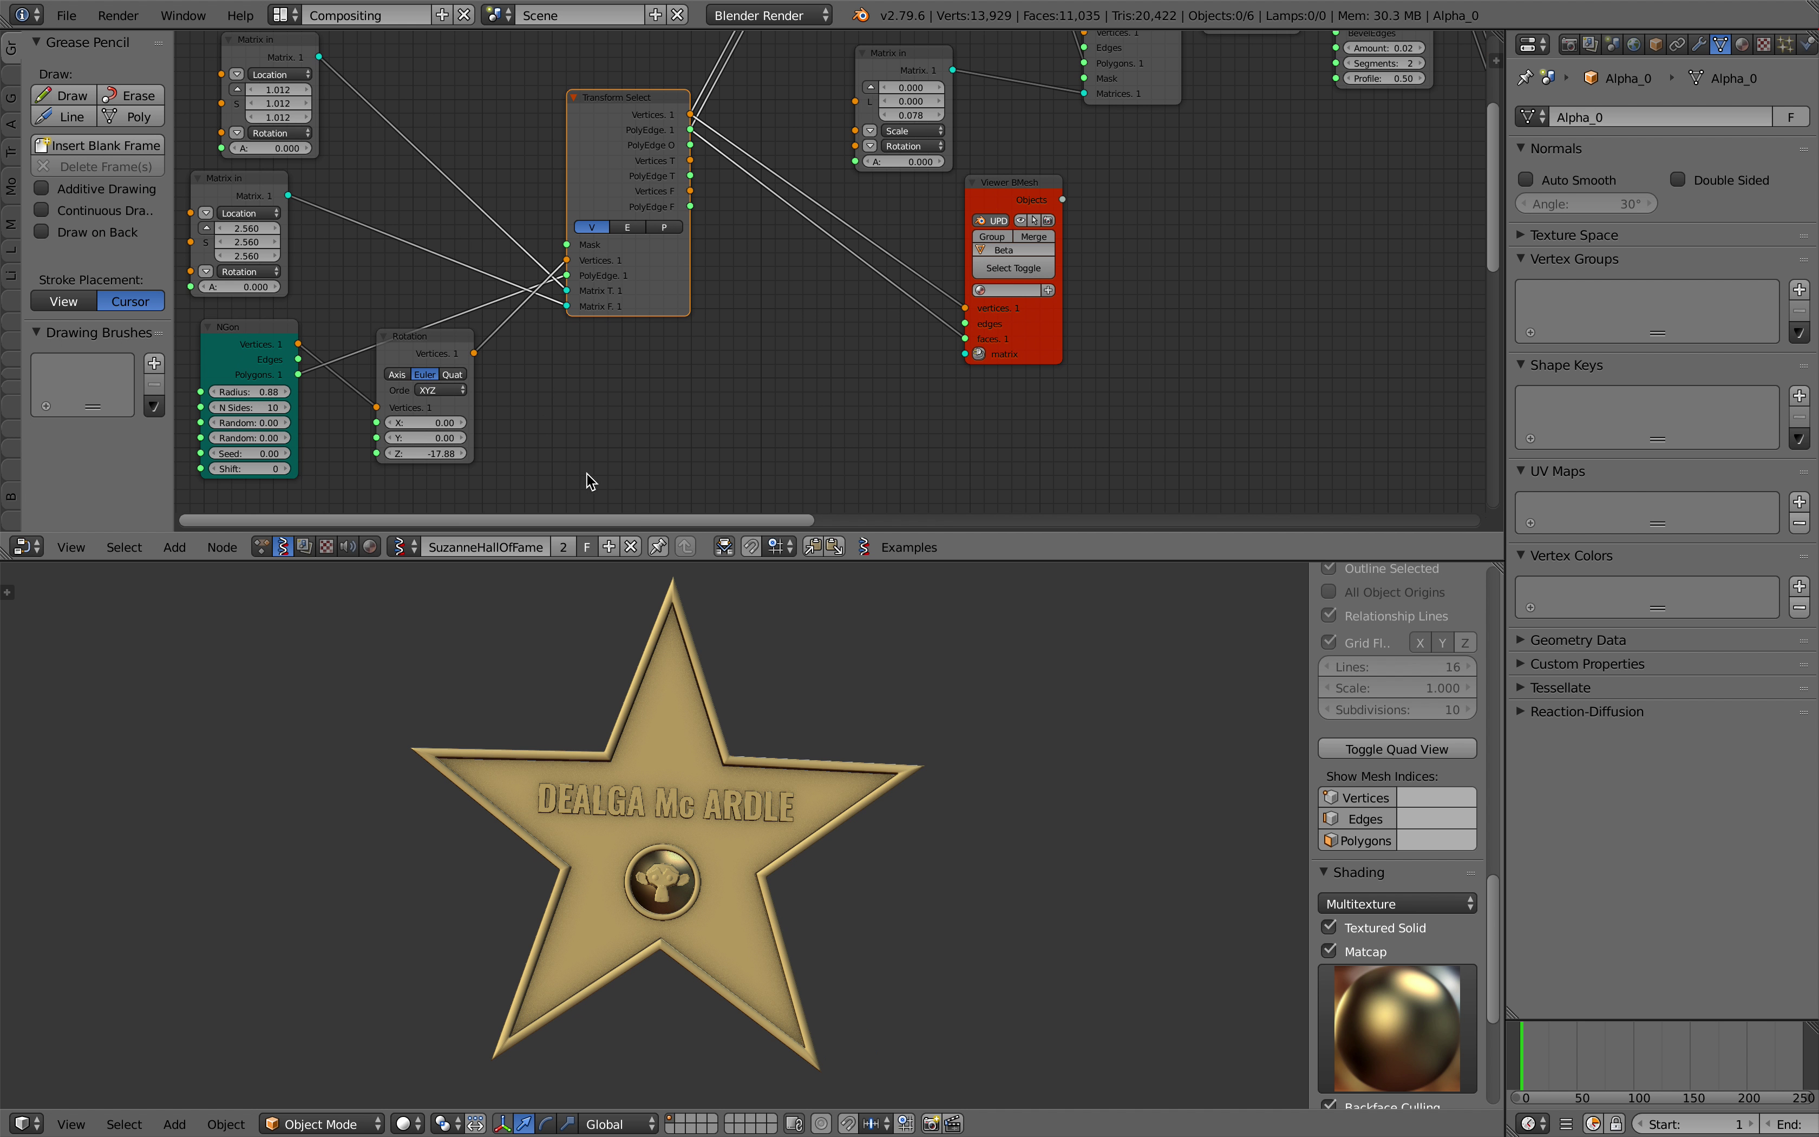
Reposition the Offset, Flip Normals and Extrude Region nodes in the border's node chain
middle_drag(724, 354, 616, 419)
middle_drag(657, 324, 472, 427)
middle_drag(550, 248, 540, 262)
drag(540, 196, 507, 150)
drag(690, 97, 667, 84)
drag(816, 127, 780, 100)
Select the monkey-head object in the medallion at the star's centre
middle_drag(740, 729, 696, 643)
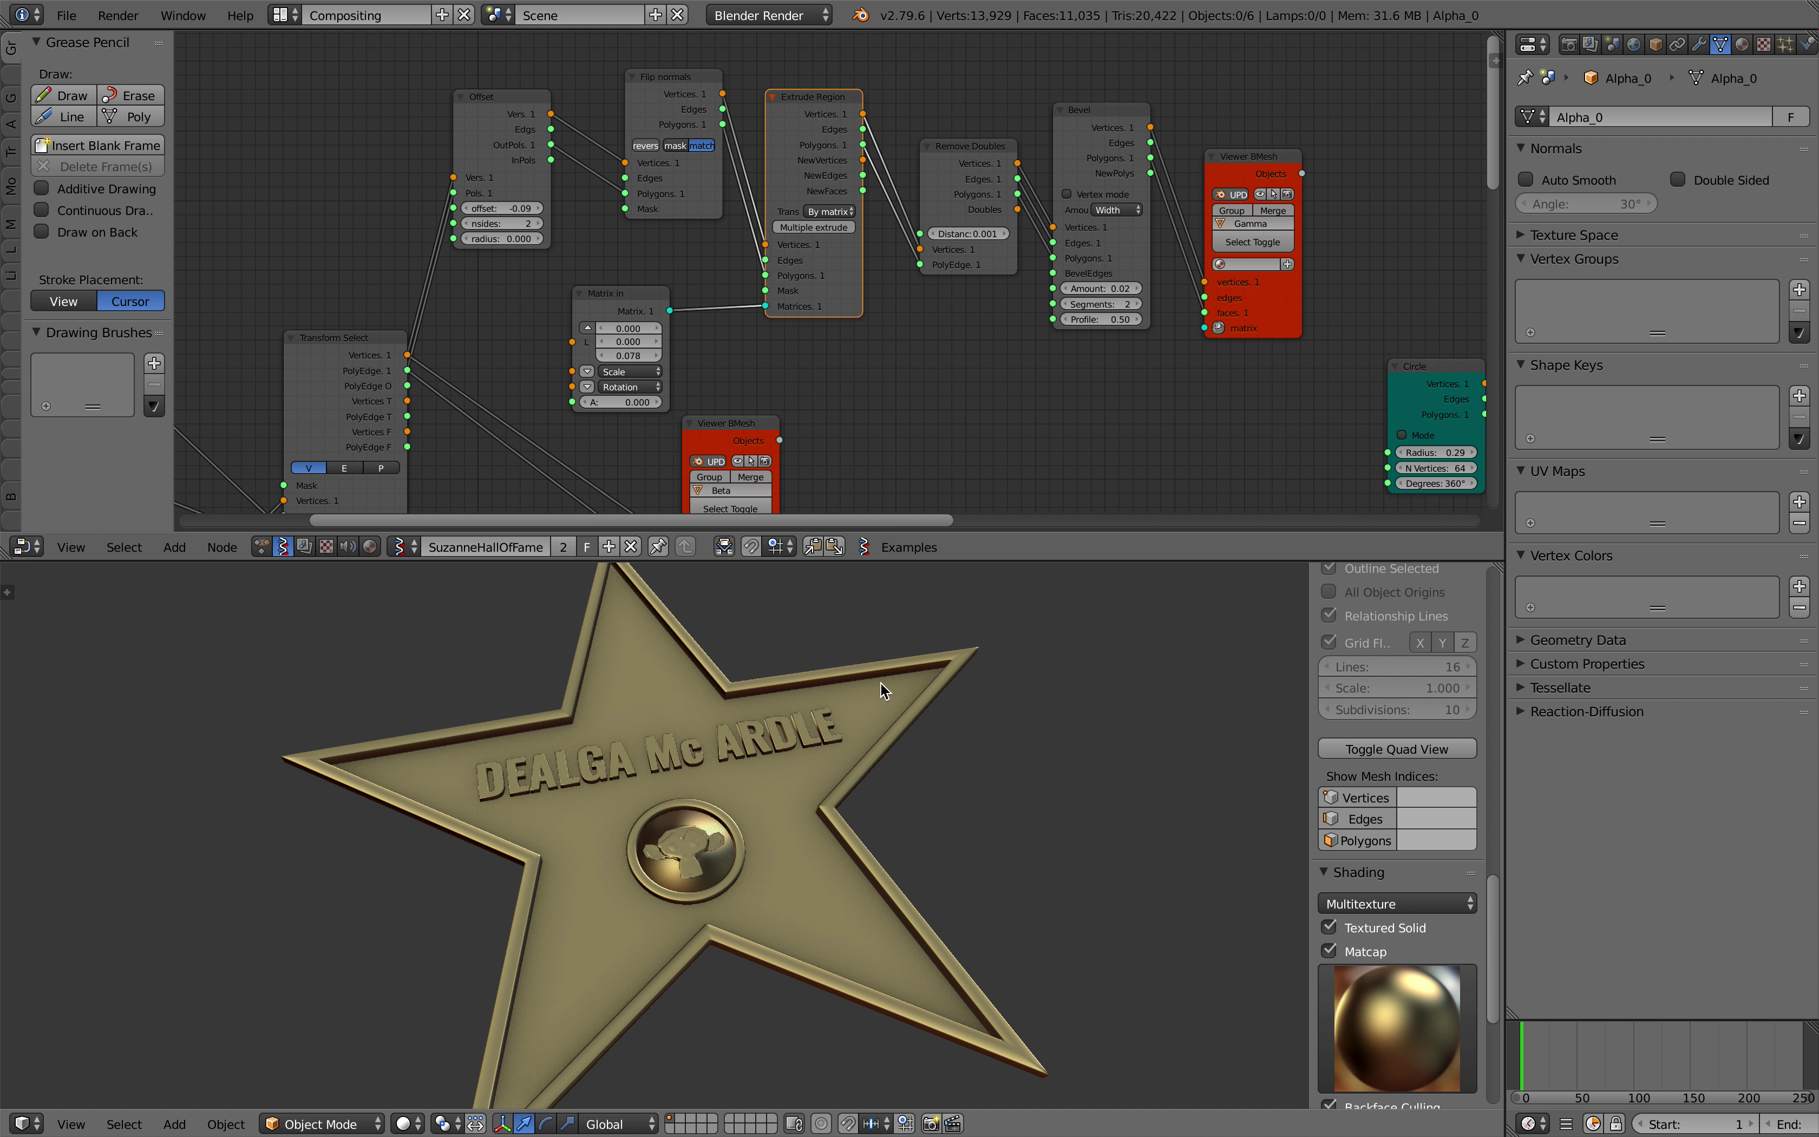
middle_drag(903, 683, 917, 713)
scroll(903, 699, up, 1)
middle_drag(880, 421, 906, 265)
right_click(687, 852)
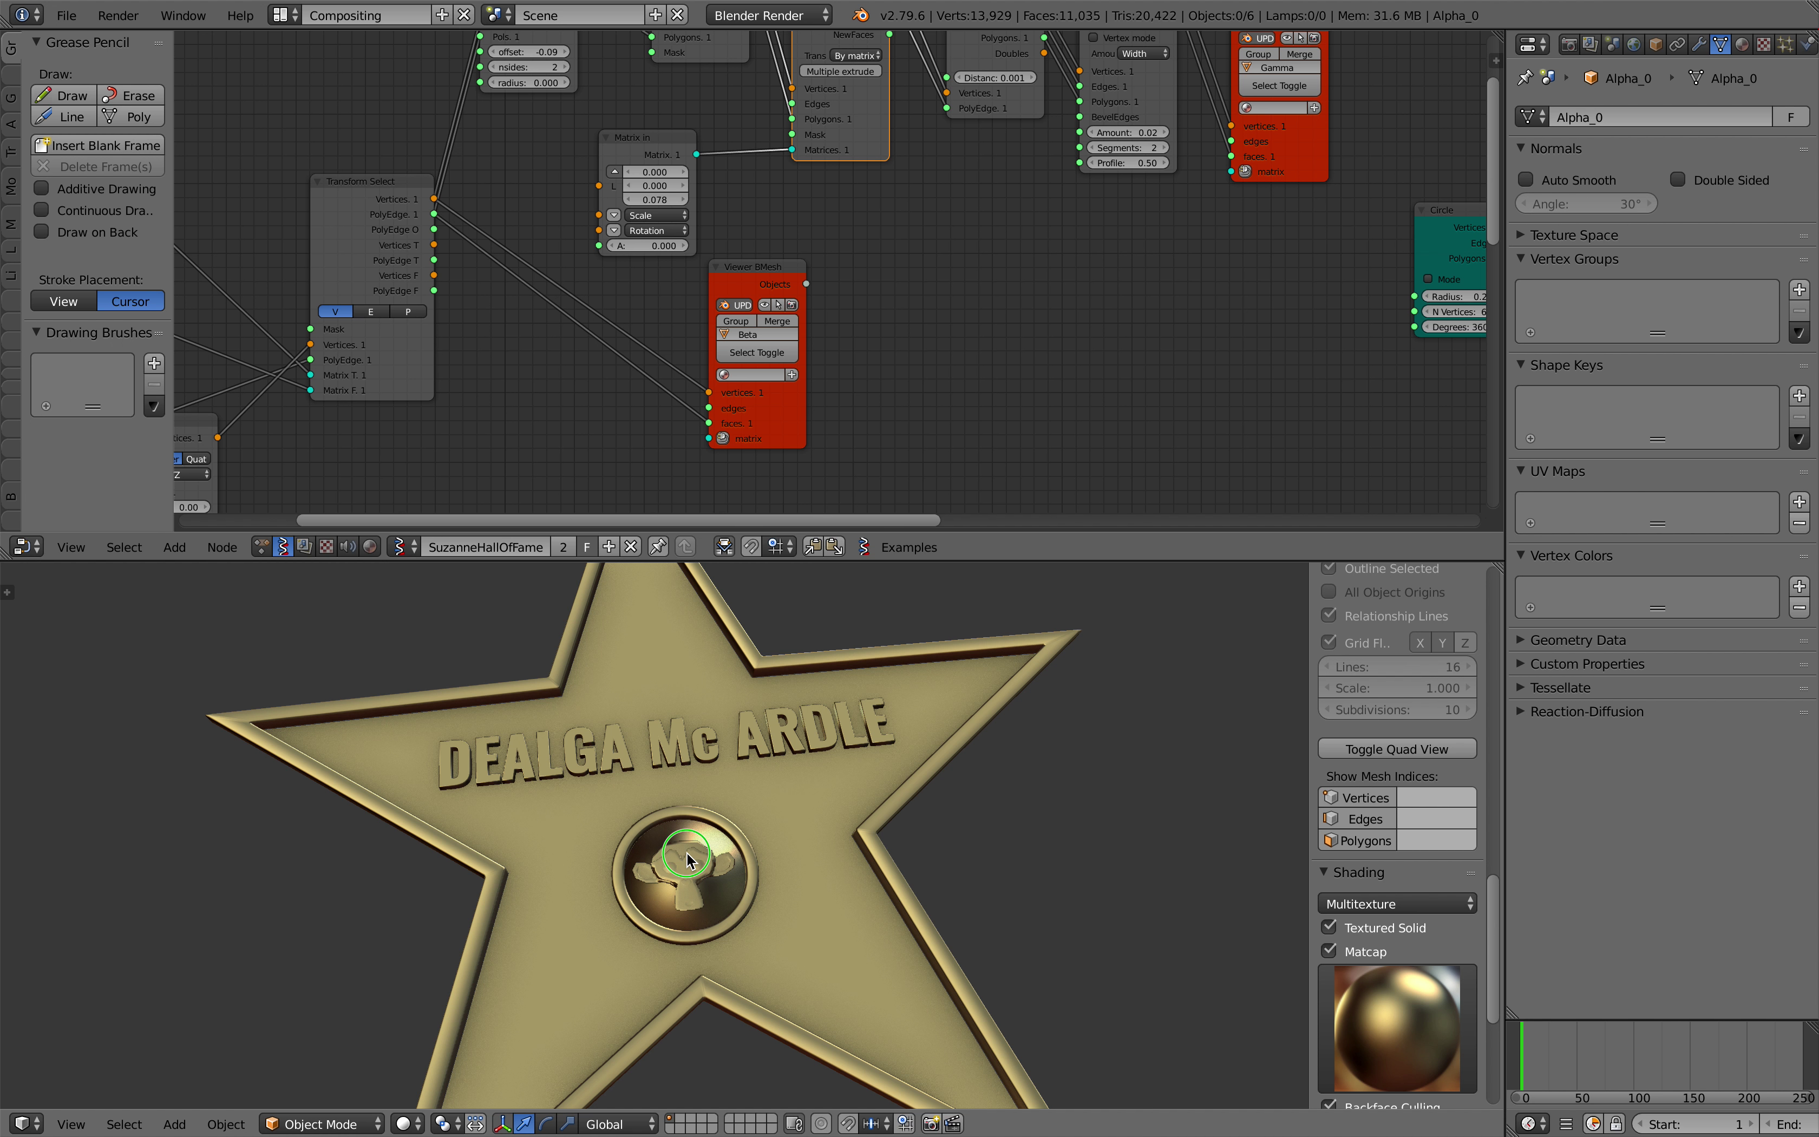
right_click(712, 839)
right_click(721, 830)
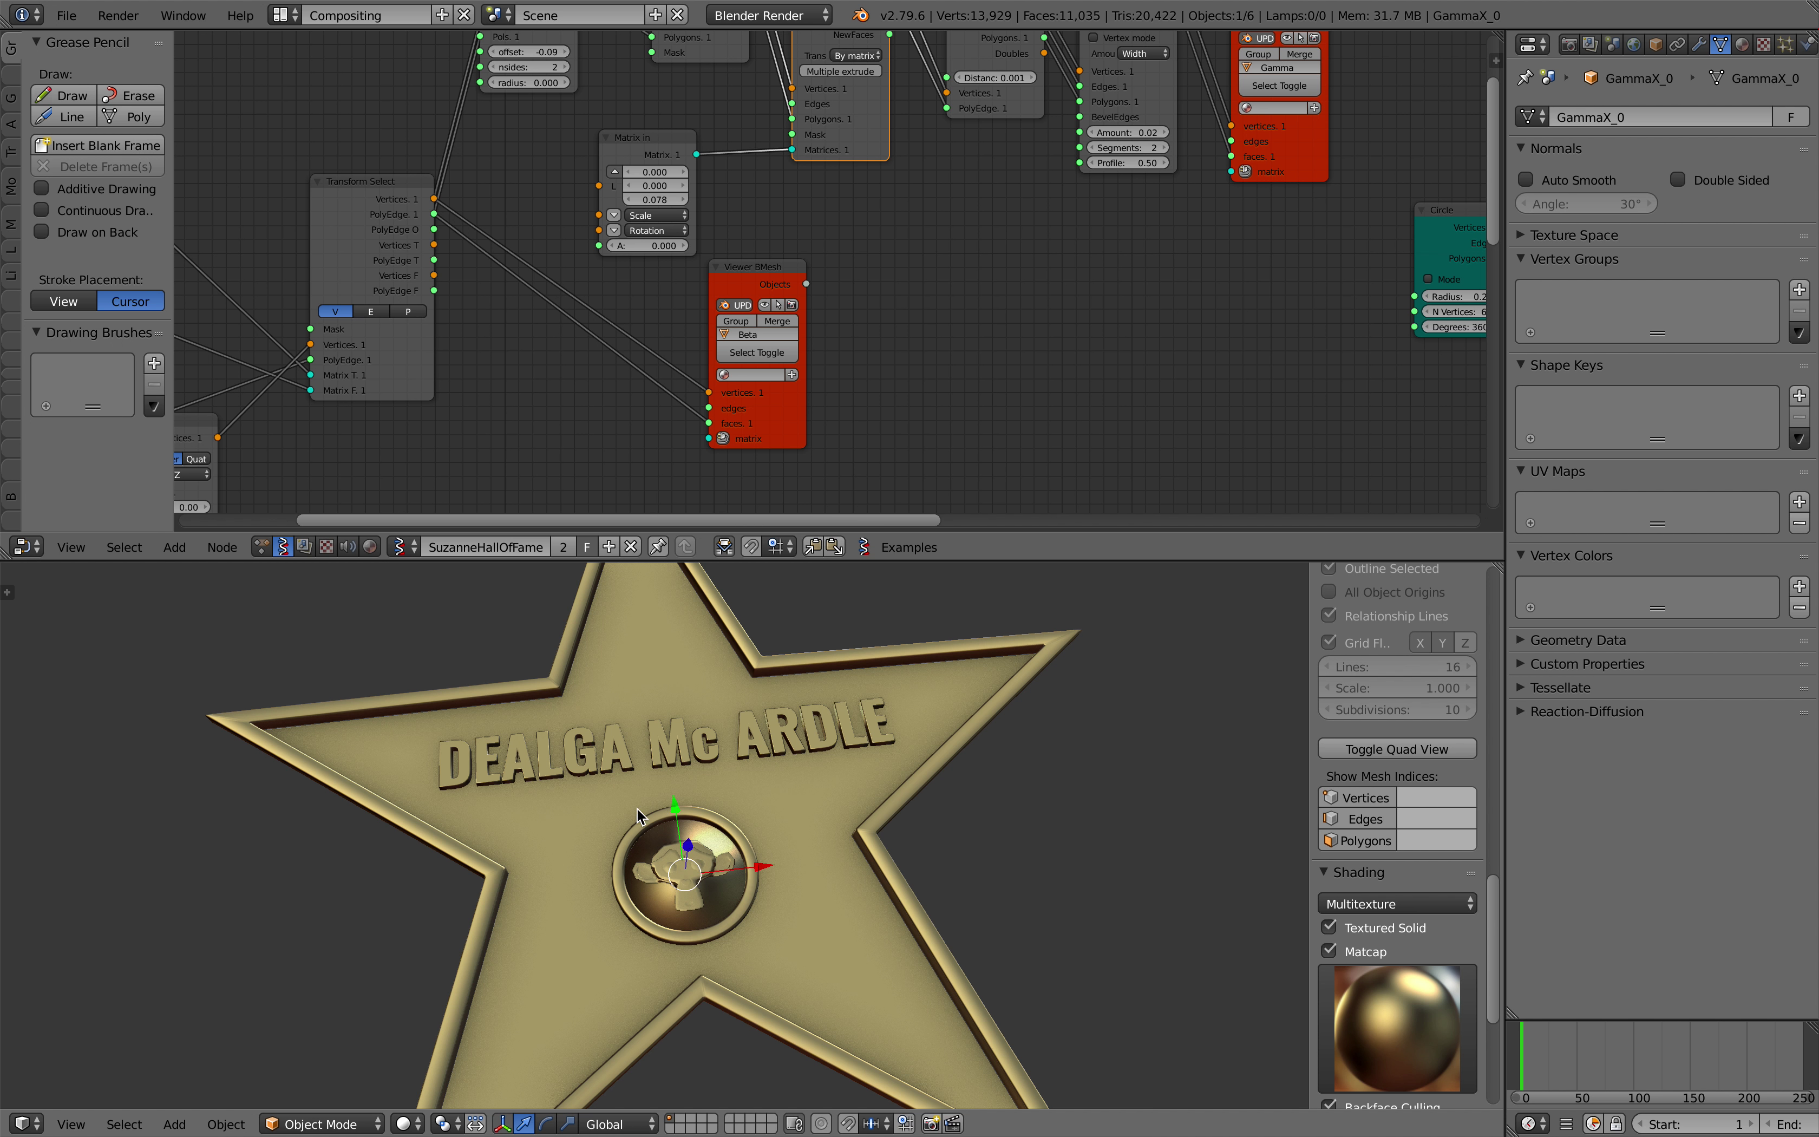
Reposition several nodes in the part of the tree that follows Extrude Region
middle_drag(799, 344, 616, 439)
drag(731, 199, 719, 207)
drag(821, 164, 821, 144)
drag(994, 197, 1005, 182)
middle_drag(1004, 182, 902, 149)
drag(1057, 384, 1037, 355)
middle_drag(1037, 355, 951, 332)
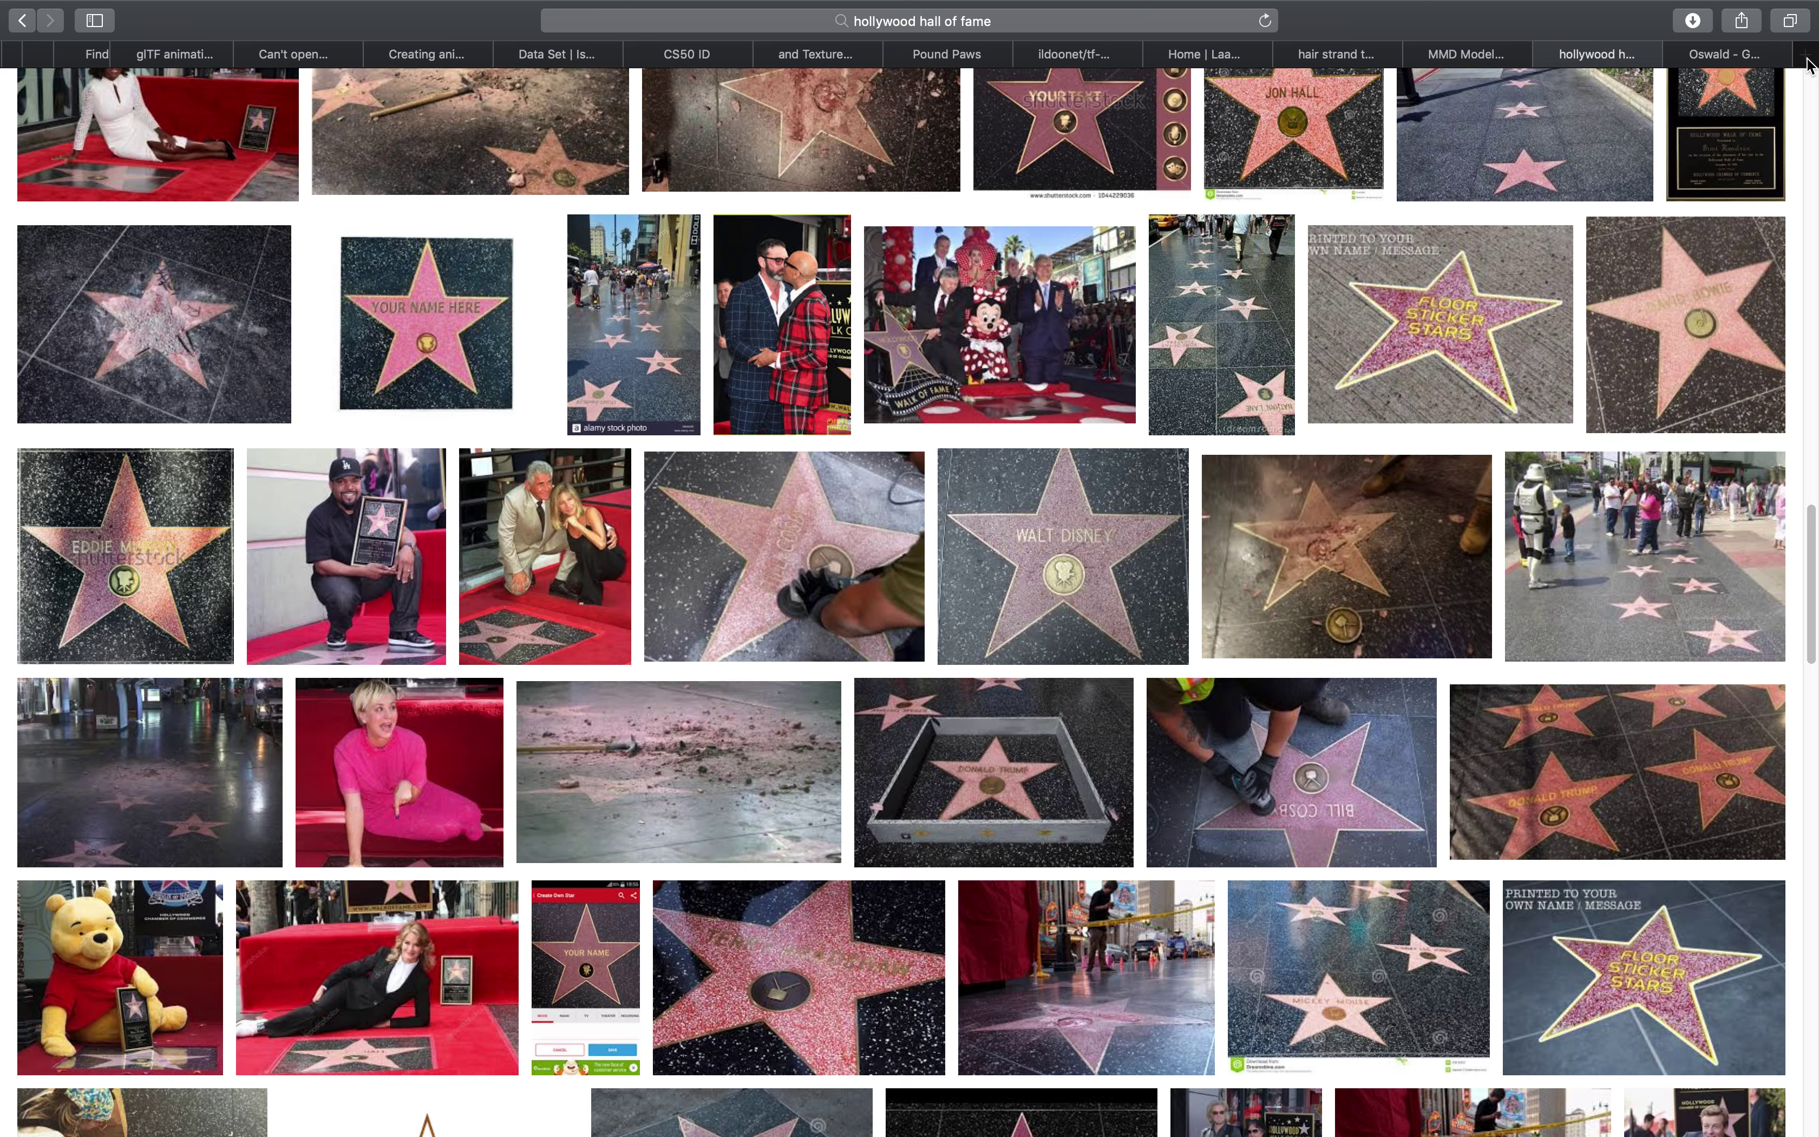
Open a new browser tab and enter "Ton Roo" as the search text
key(super+t)
text(Ton Roo)
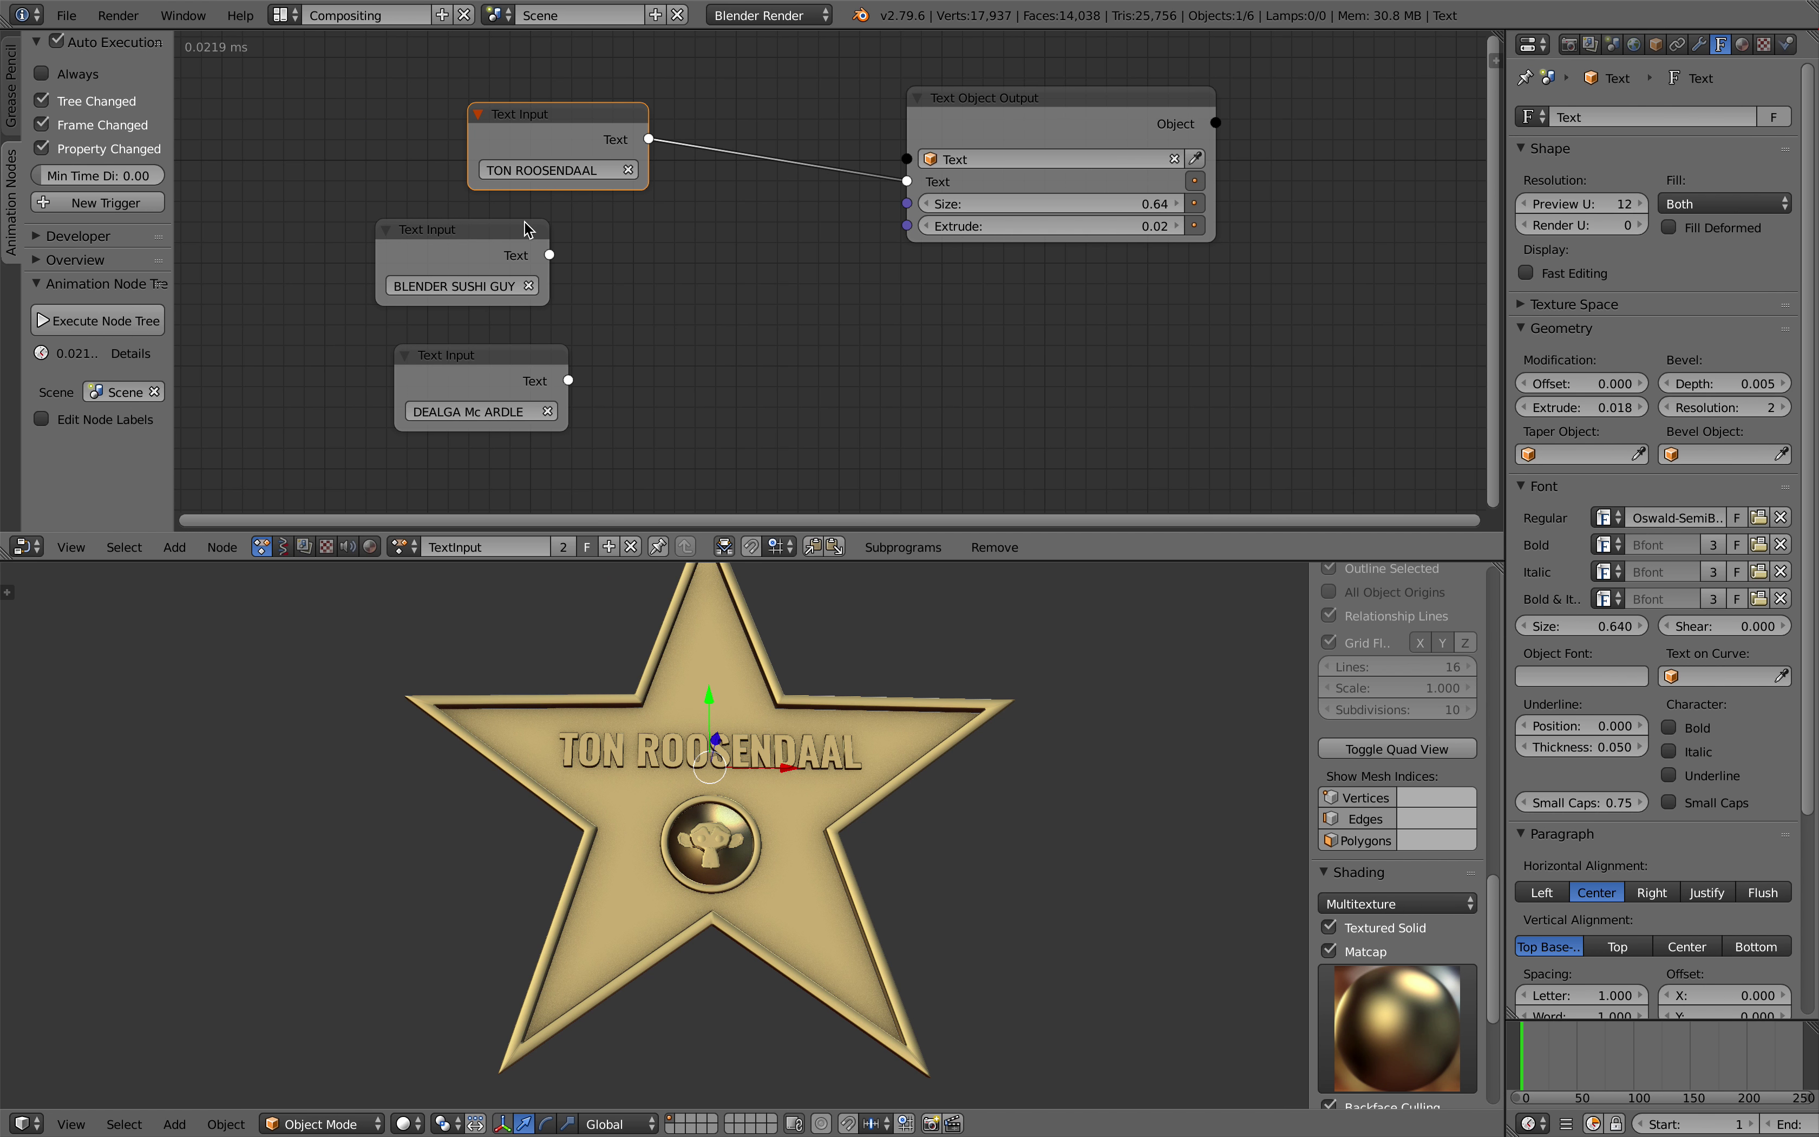
Connect the BLENDER SUSHI GUY Text Input node to the Text socket of the Text Object Output
drag(526, 230, 580, 226)
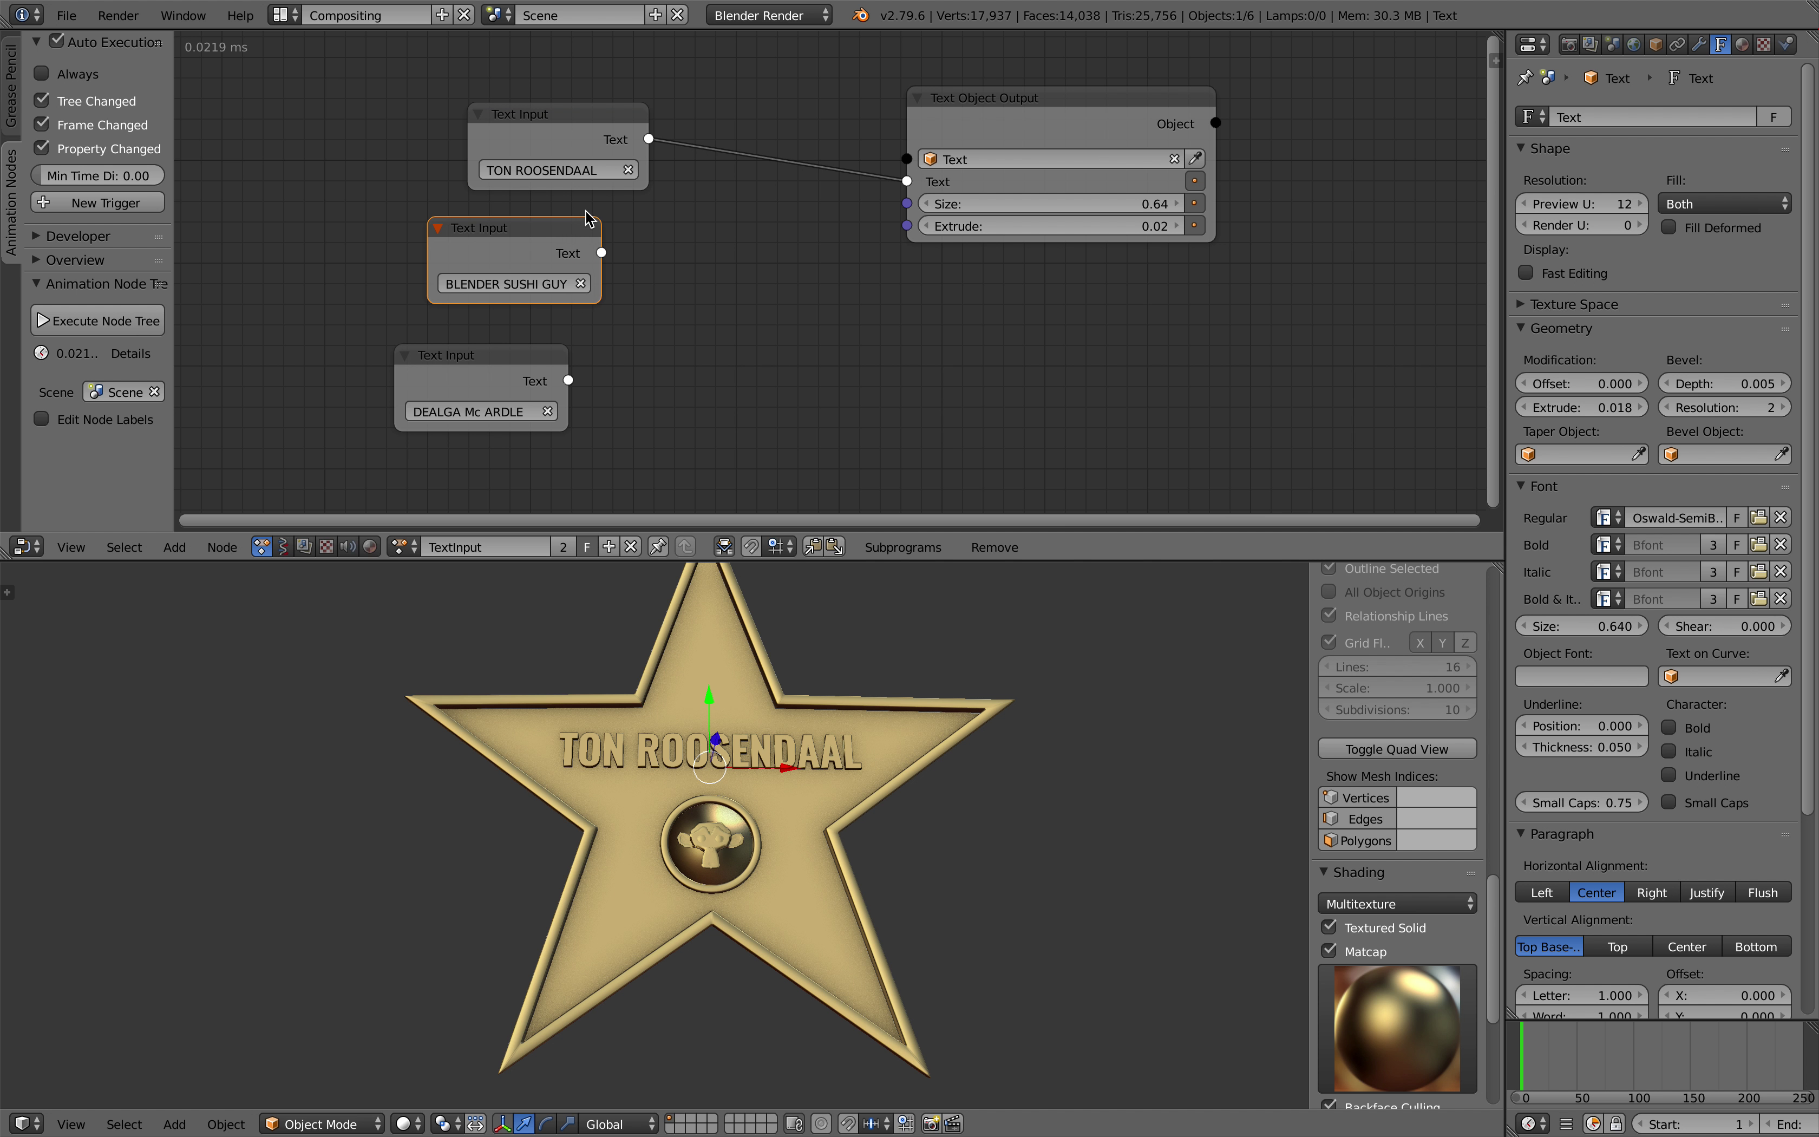
scroll(565, 190, up, 1)
scroll(451, 156, up, 1)
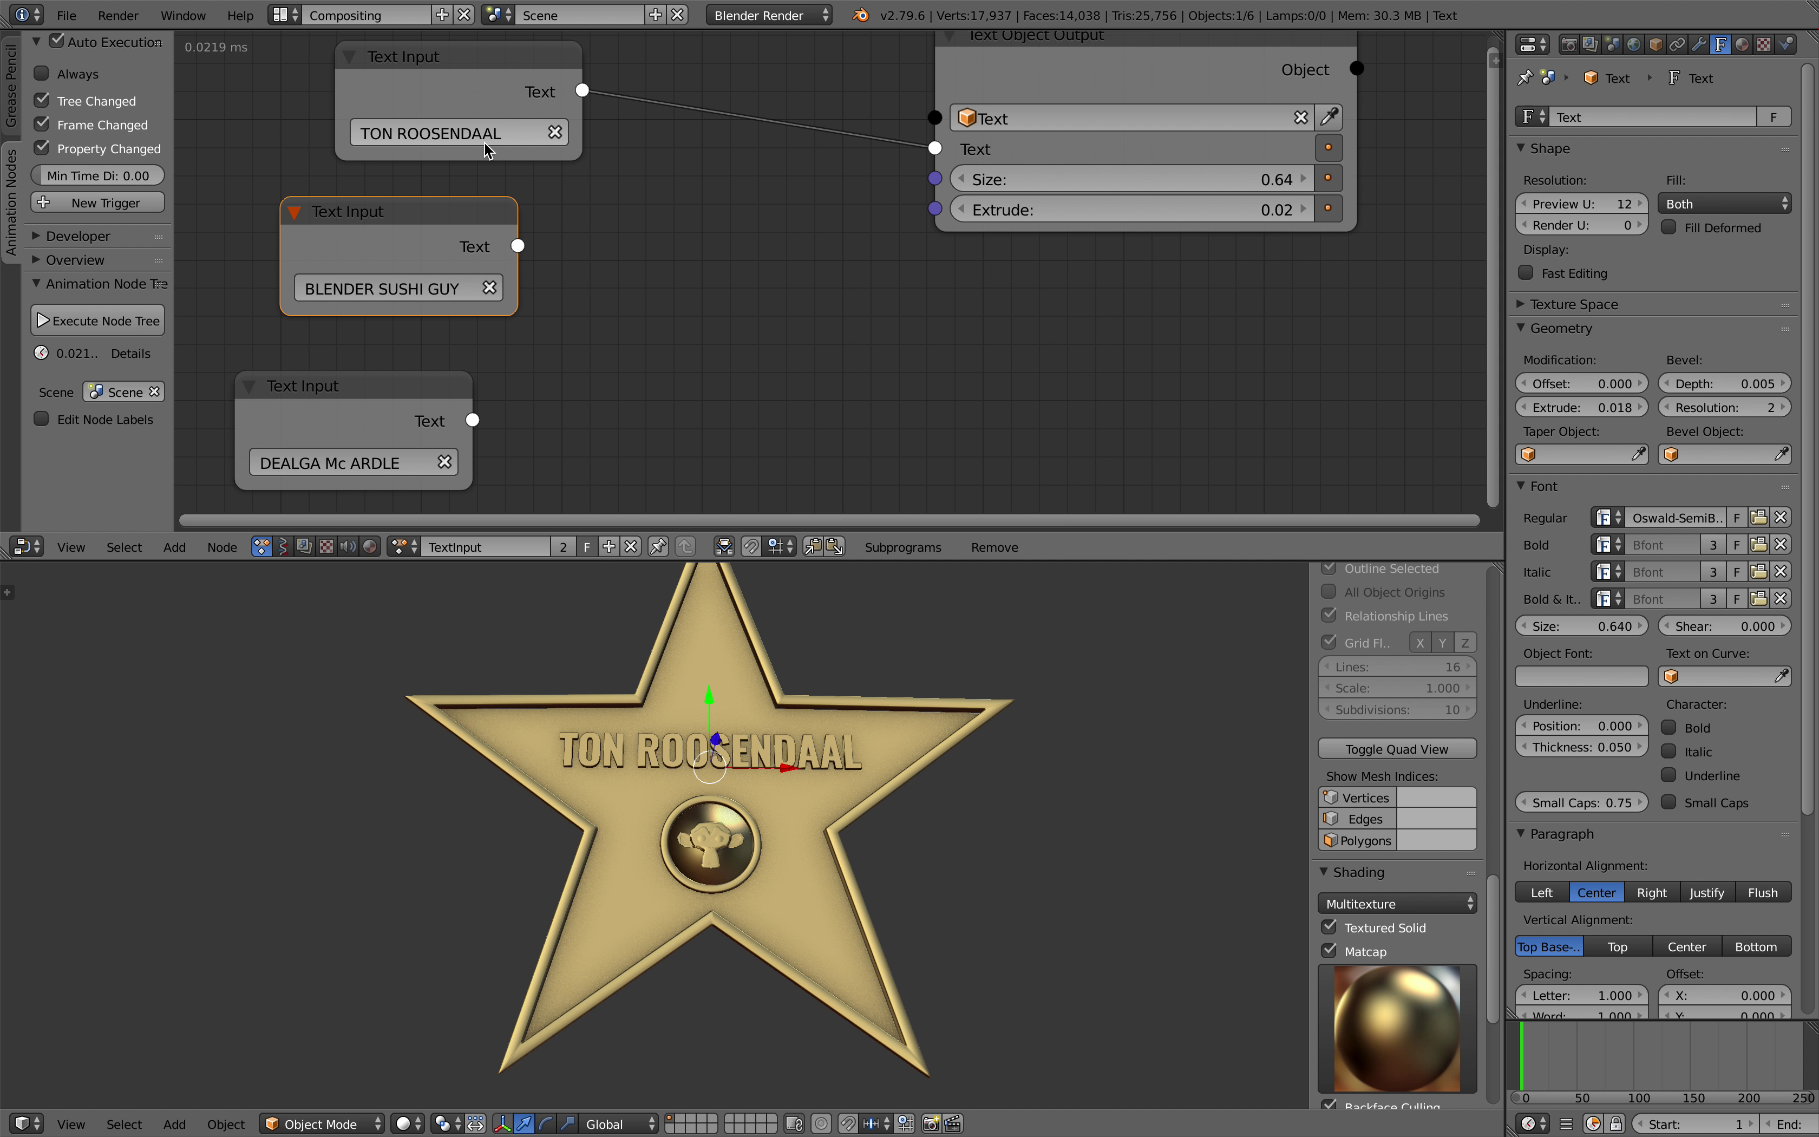
scroll(527, 188, down, 1)
drag(556, 236, 913, 153)
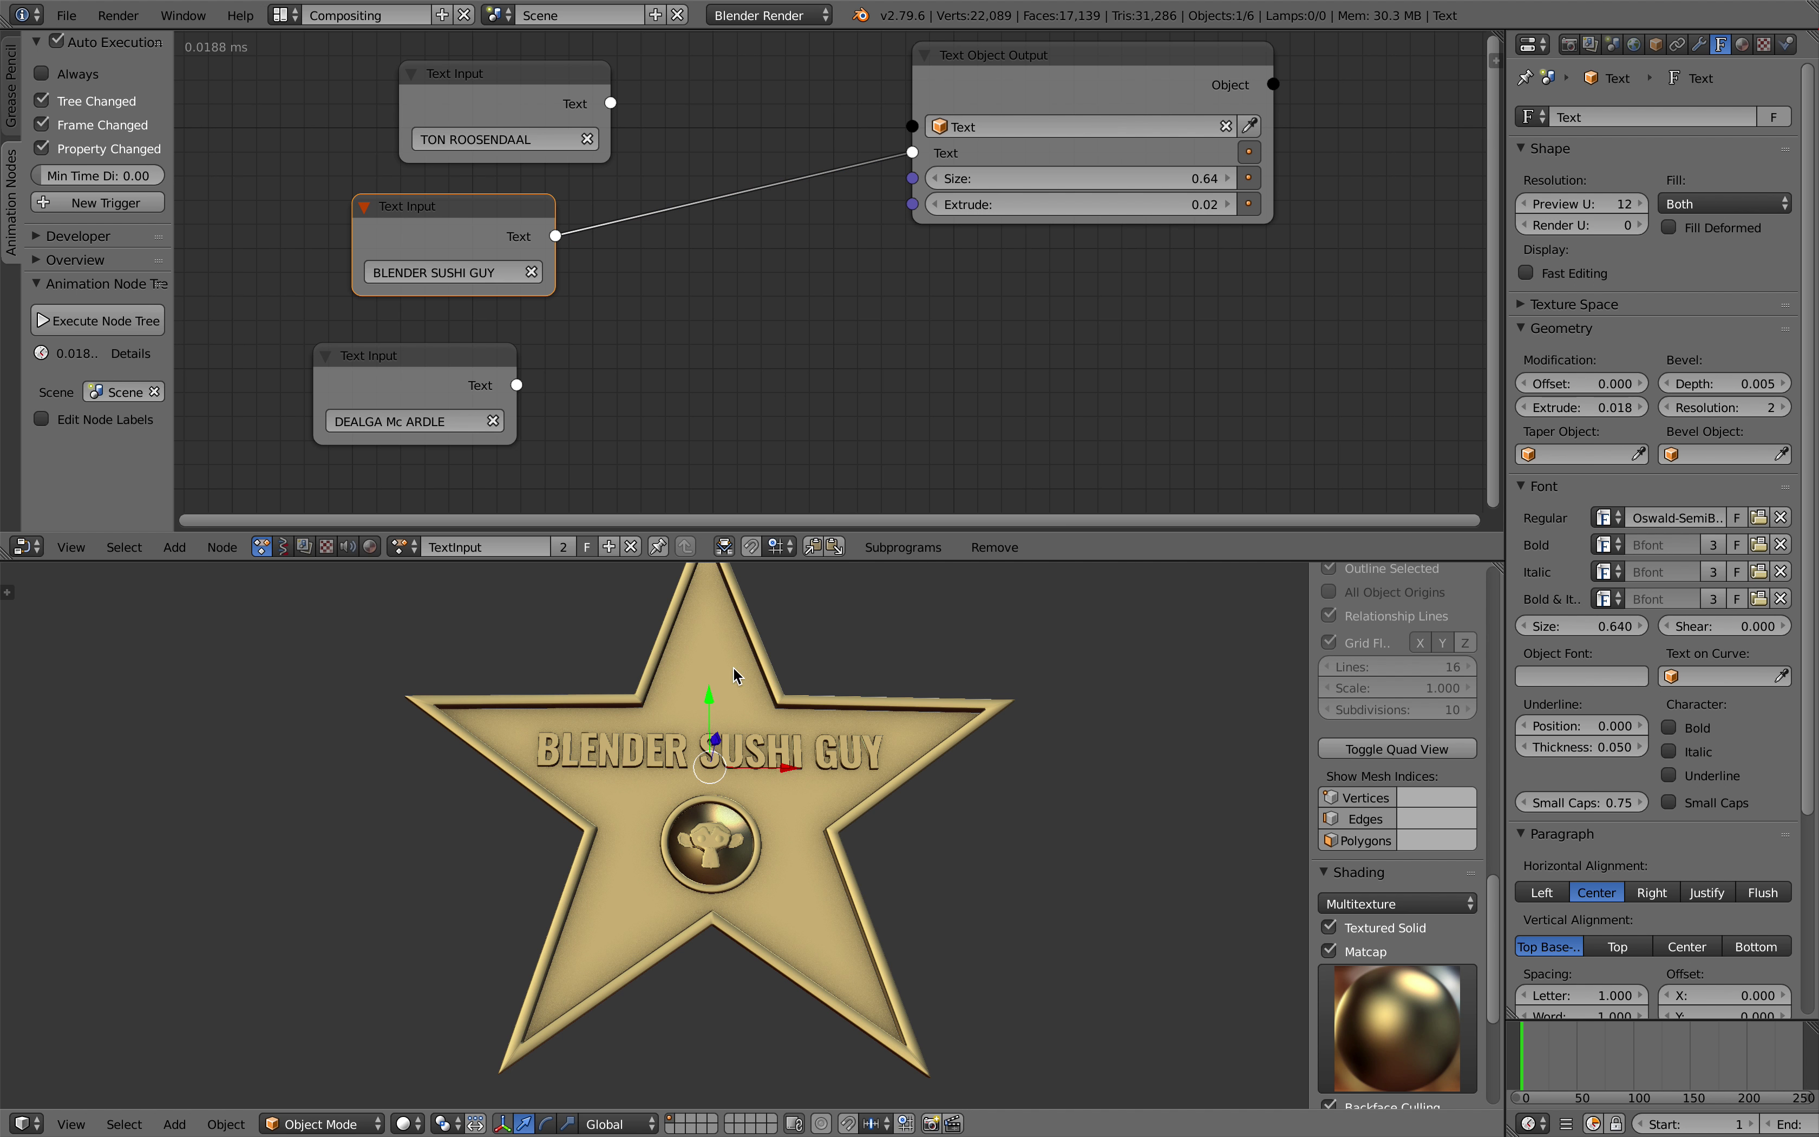
Connect the third Text Input node to the Text Object Output, and reconnect the TON ROOSENDAAL one in its place
drag(517, 385, 913, 152)
drag(610, 103, 913, 153)
scroll(778, 267, down, 1)
middle_drag(778, 267, 734, 226)
scroll(734, 250, up, 1)
scroll(1117, 436, down, 1)
Save the file over its existing version
middle_drag(1119, 434, 1102, 459)
key(ctrl+s)
click(1105, 460)
Split the 3D view, turn the new area into a Text Editor and create a text block listing four names
drag(1495, 570, 1052, 789)
click(1045, 1128)
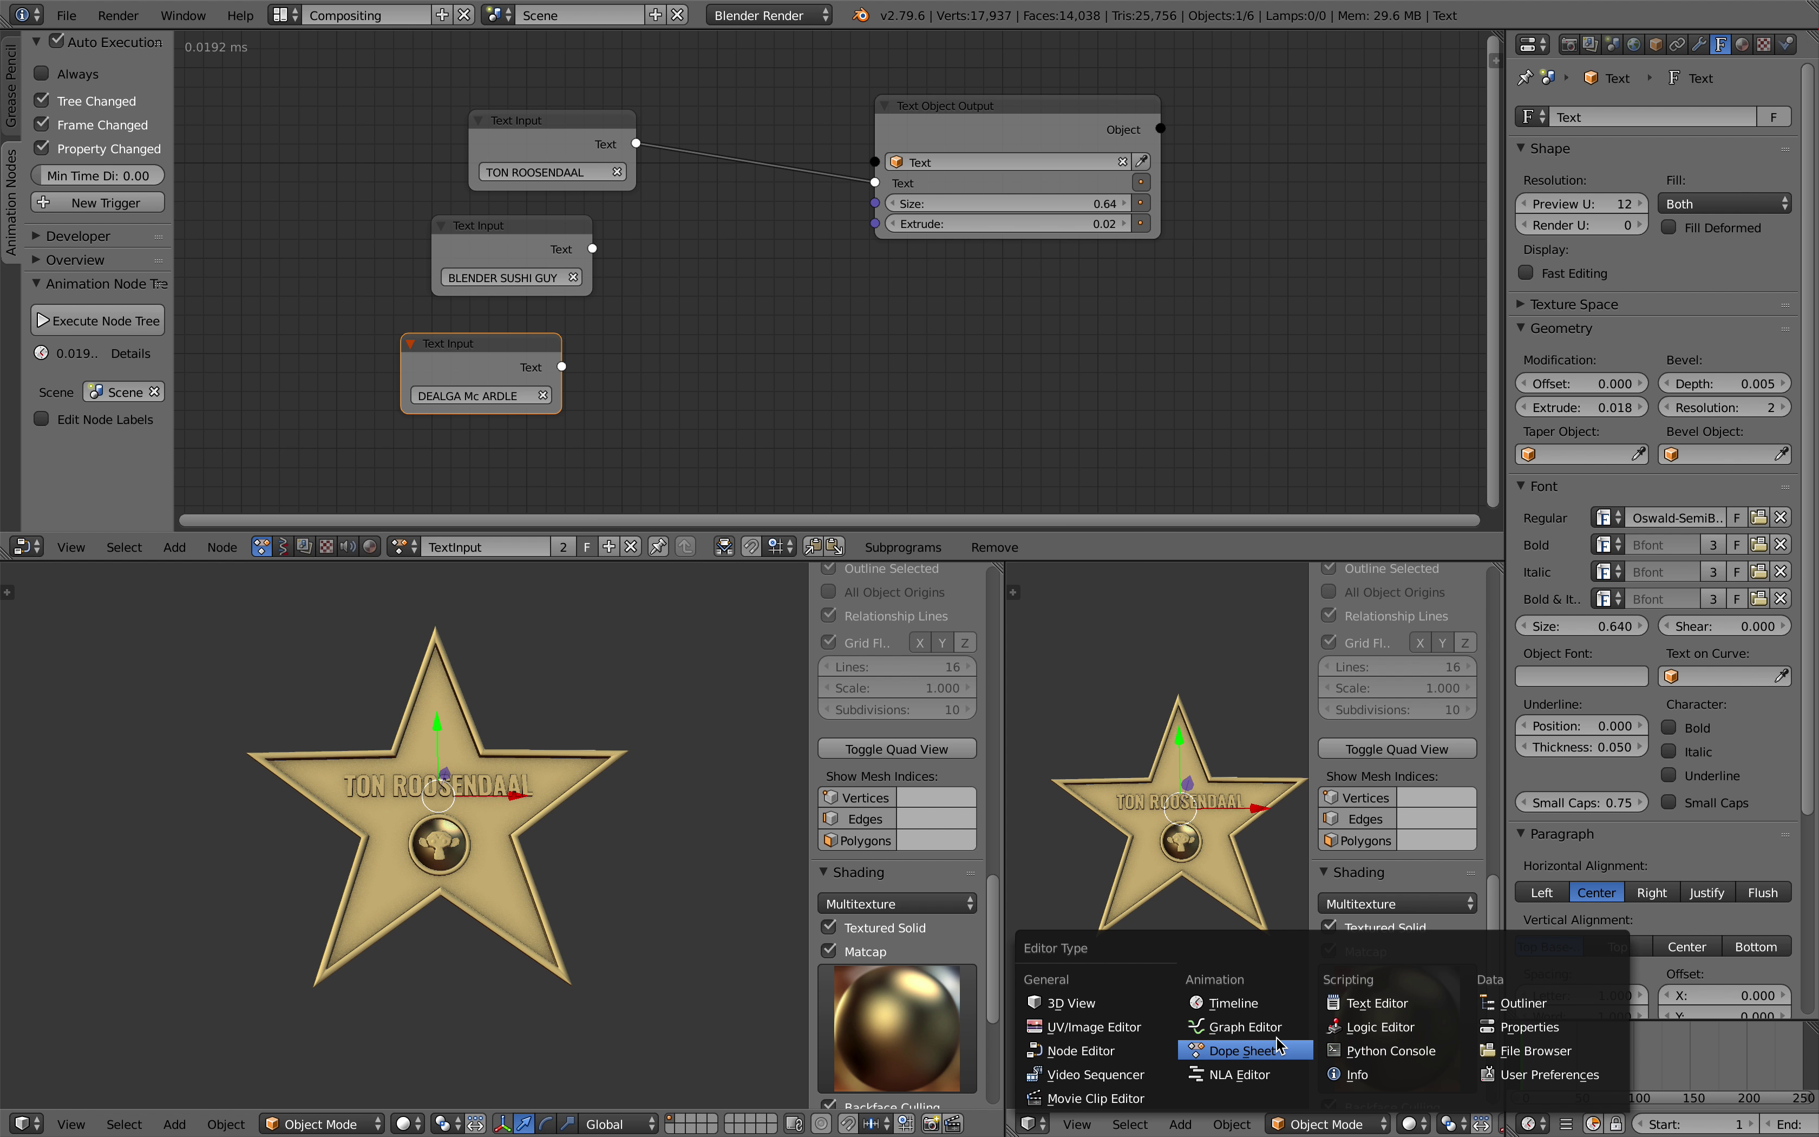
click(1345, 1006)
click(1295, 1125)
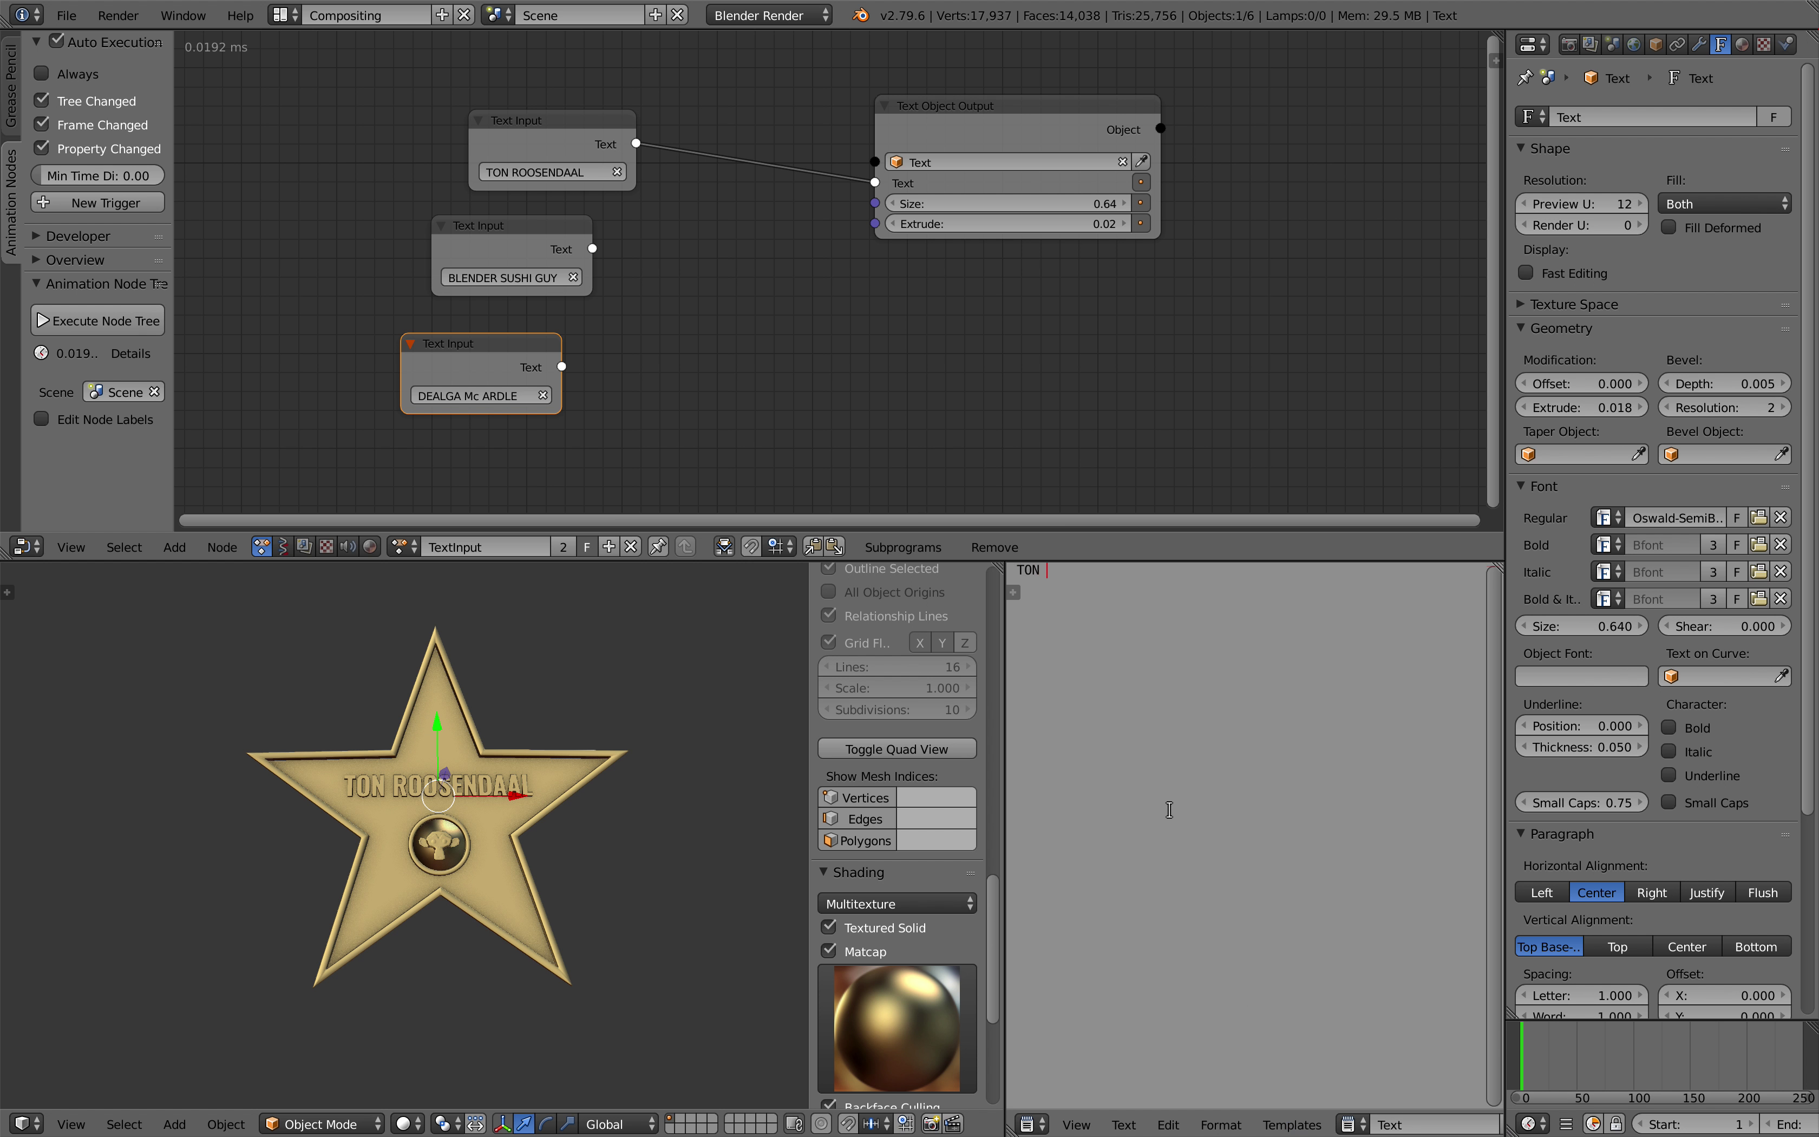
drag(536, 123, 530, 122)
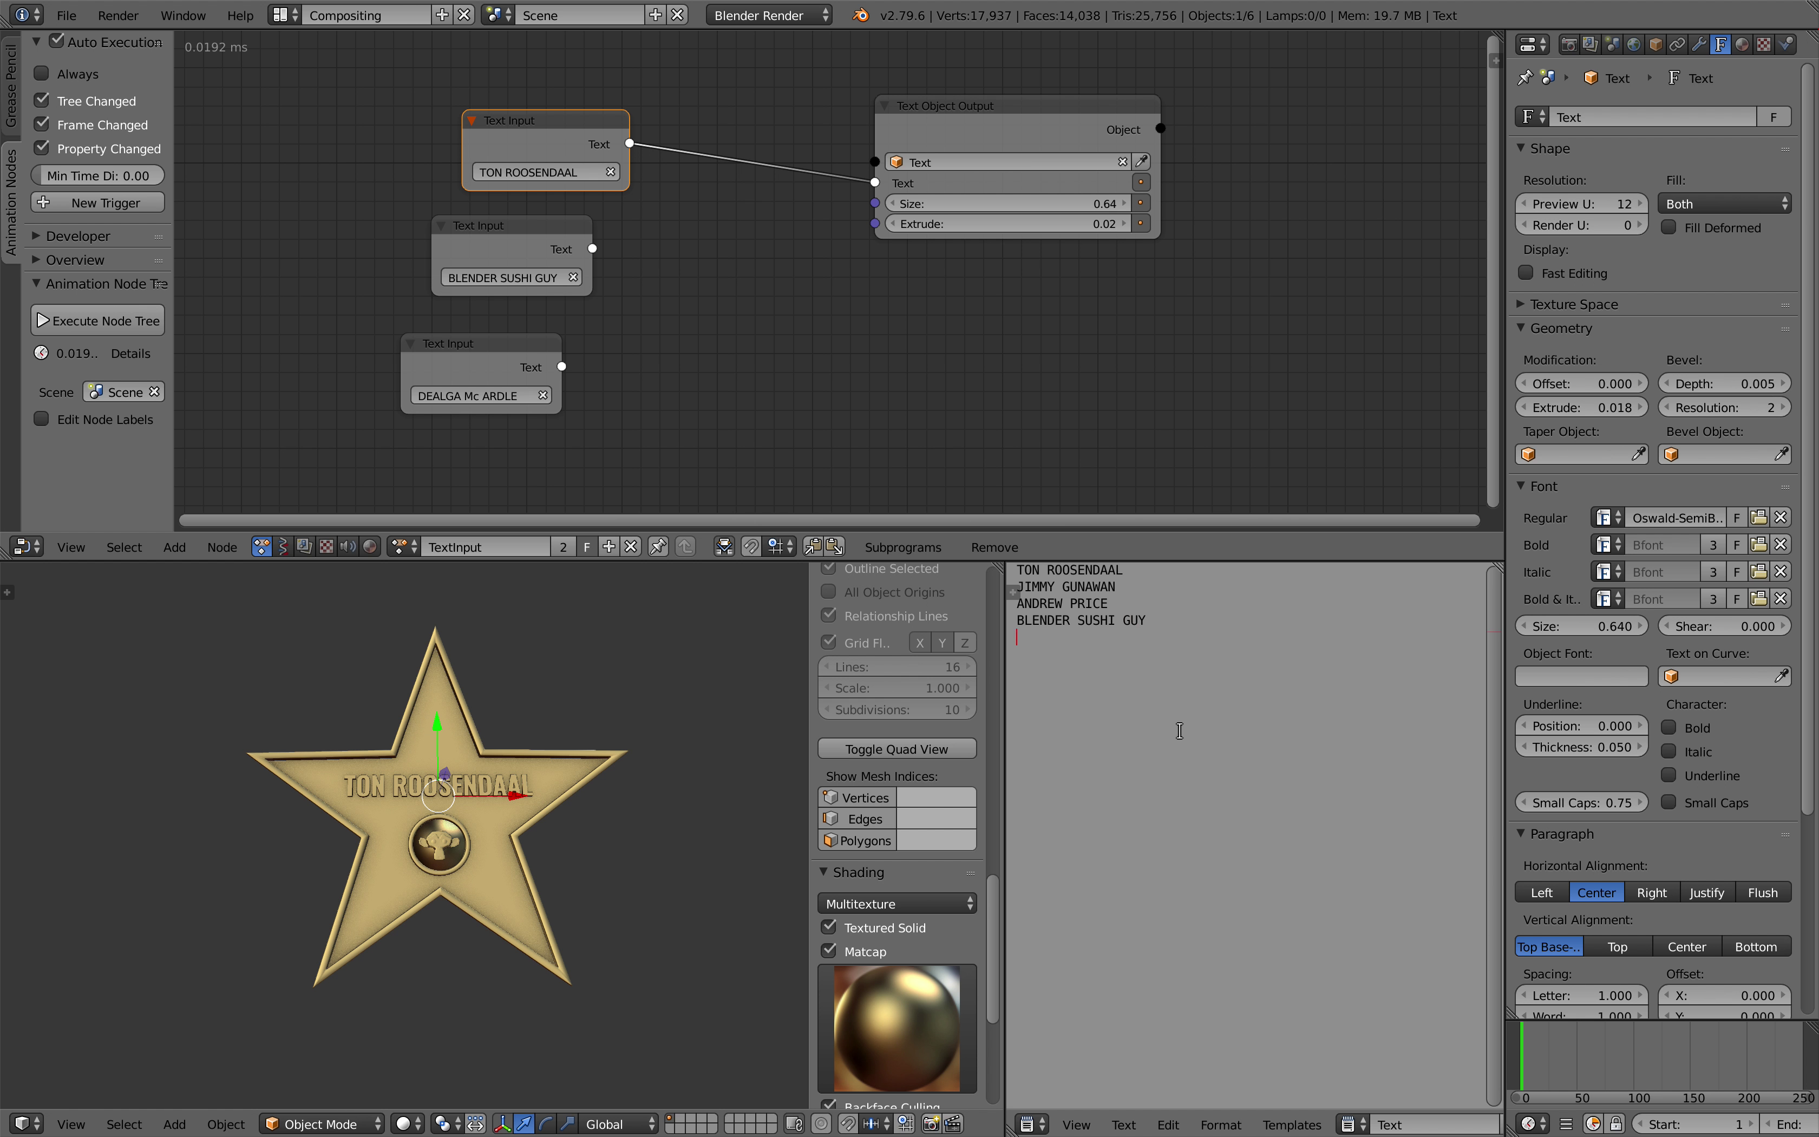
Move the Text Object Output node and disconnect the link from its Text socket
click(1075, 162)
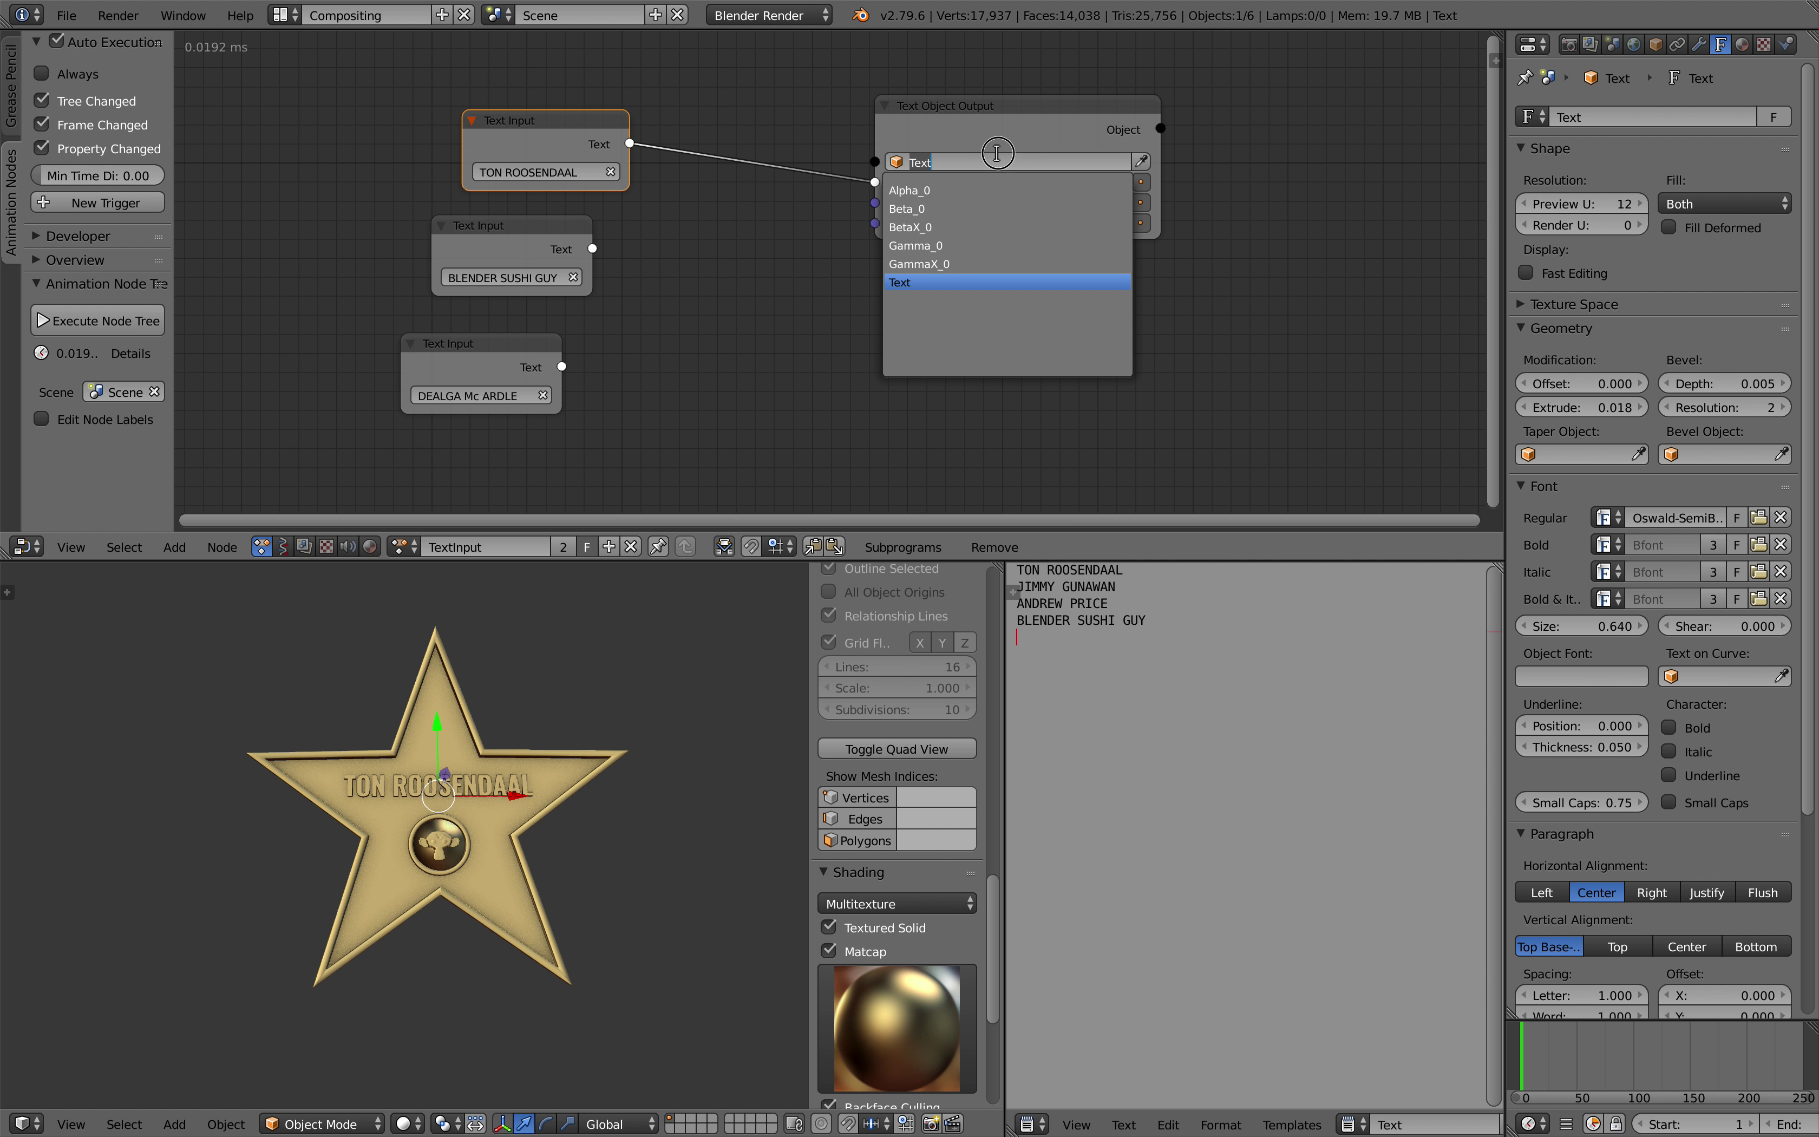
key(Return)
drag(1034, 124, 1154, 158)
scroll(993, 218, up, 1)
drag(998, 220, 1090, 226)
Set the Text Object Output's text to WRITE ANYTHING
click(1150, 220)
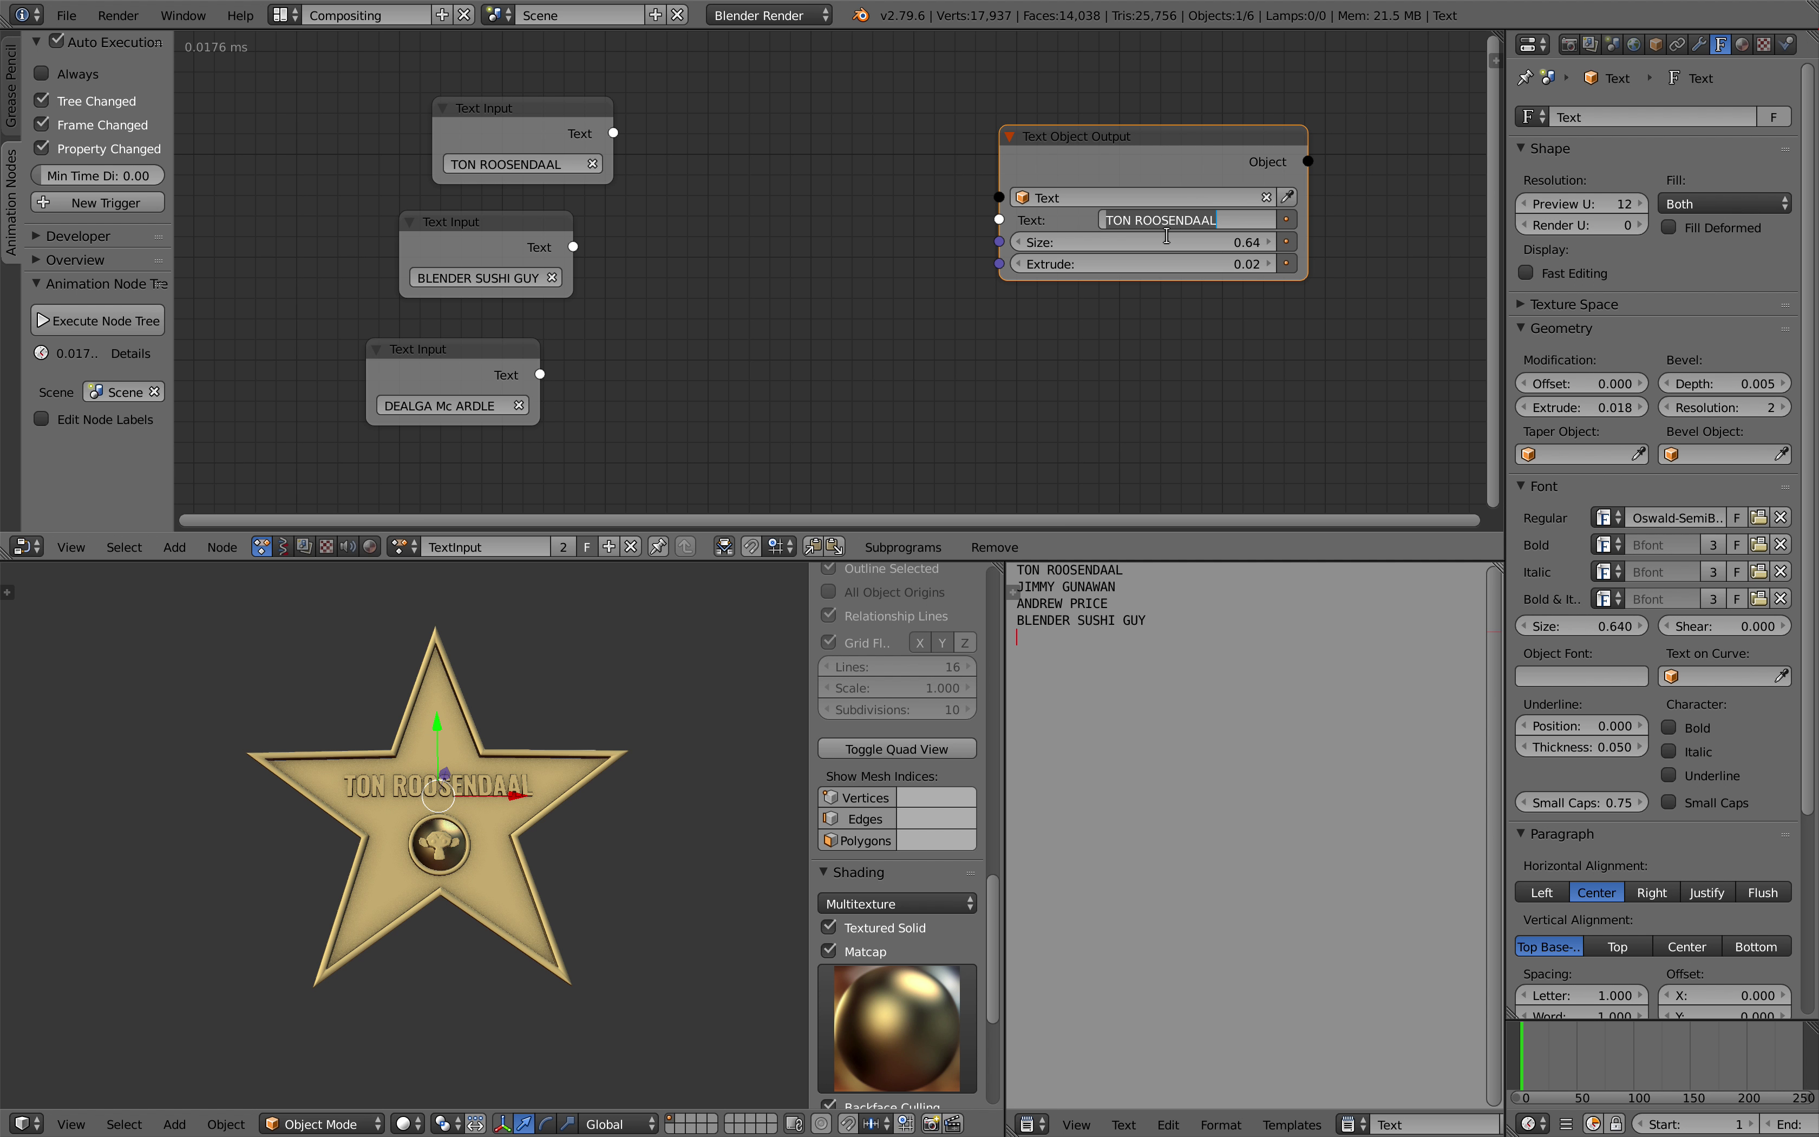
text(WRITE ANYTHING)
key(Return)
scroll(601, 690, up, 3)
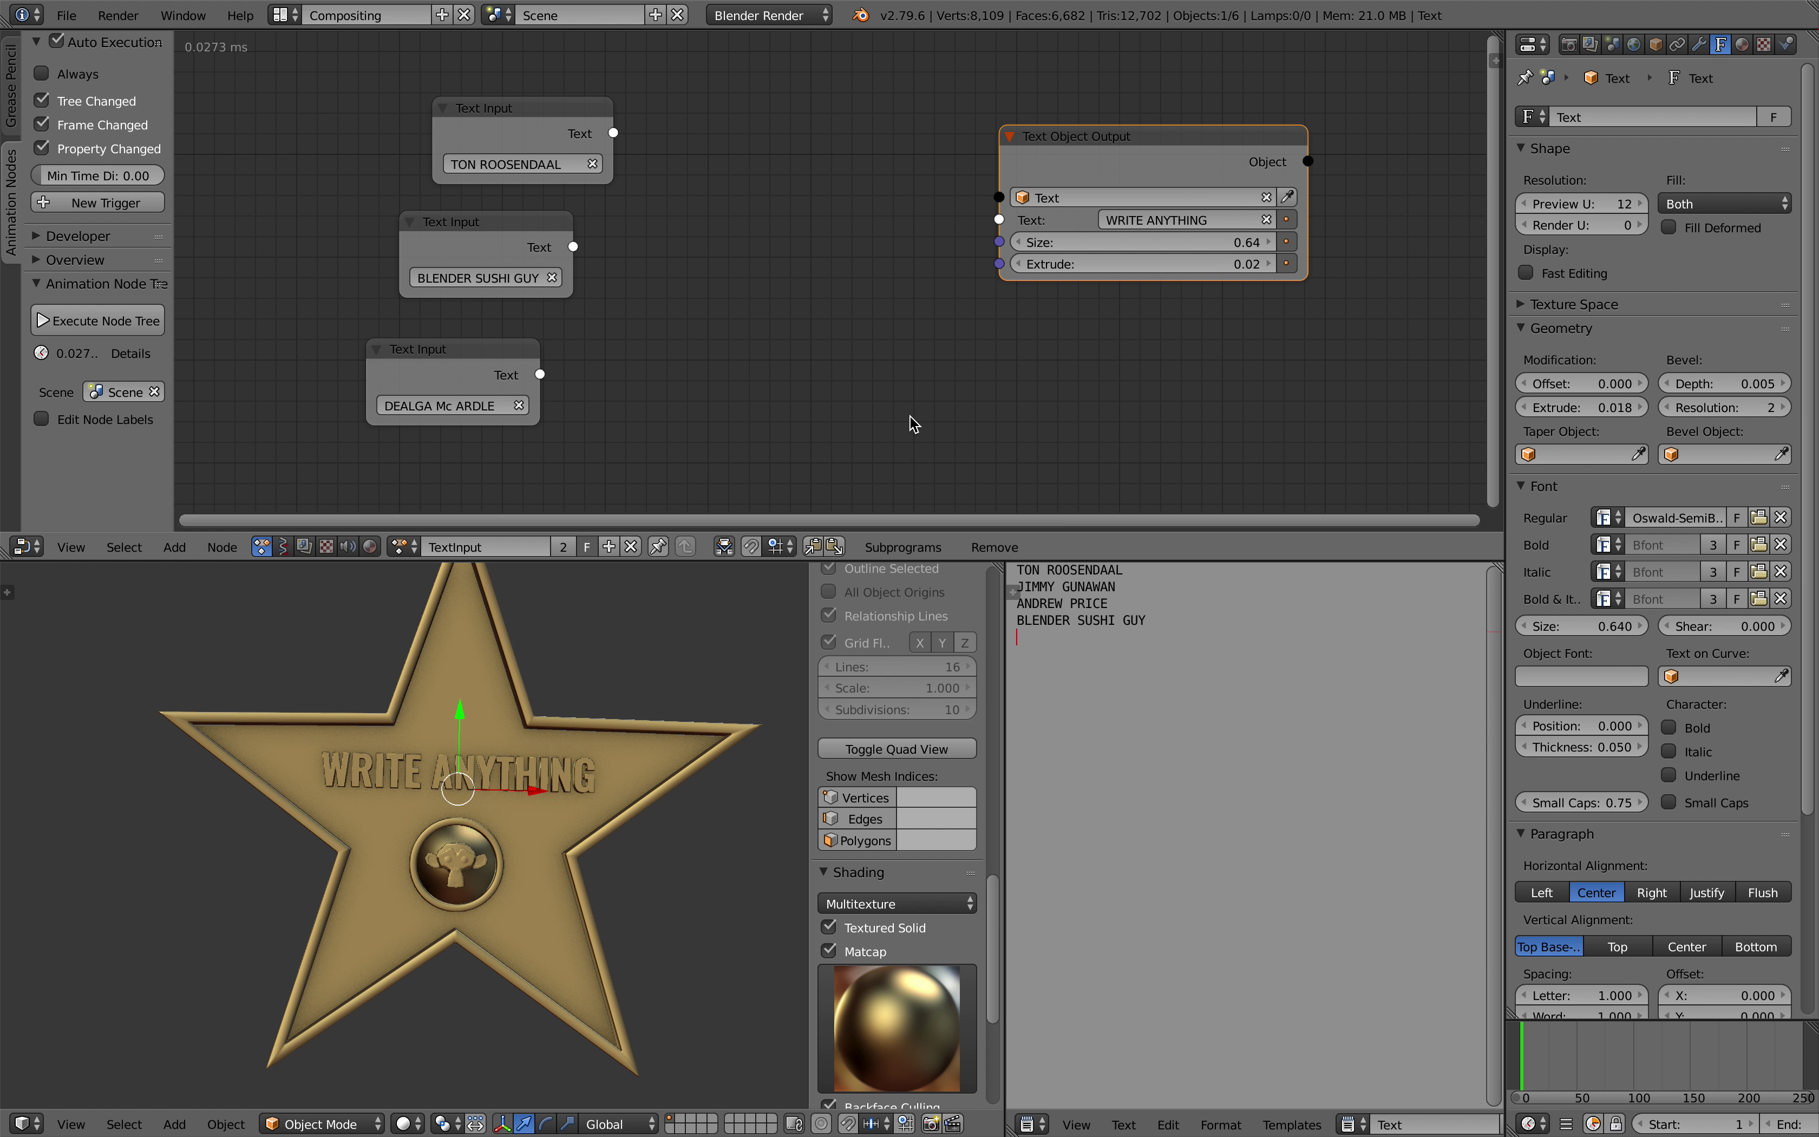
Set the Text Object Output's size to 0.60
scroll(865, 410, down, 2)
mouse_move(1130, 248)
mouse_down()
mouse_move(1150, 248)
mouse_move(1128, 248)
mouse_up()
middle_drag(804, 290, 829, 285)
Space the three Text Input nodes farther from the Text Object Output node to make room between them
drag(581, 191, 447, 170)
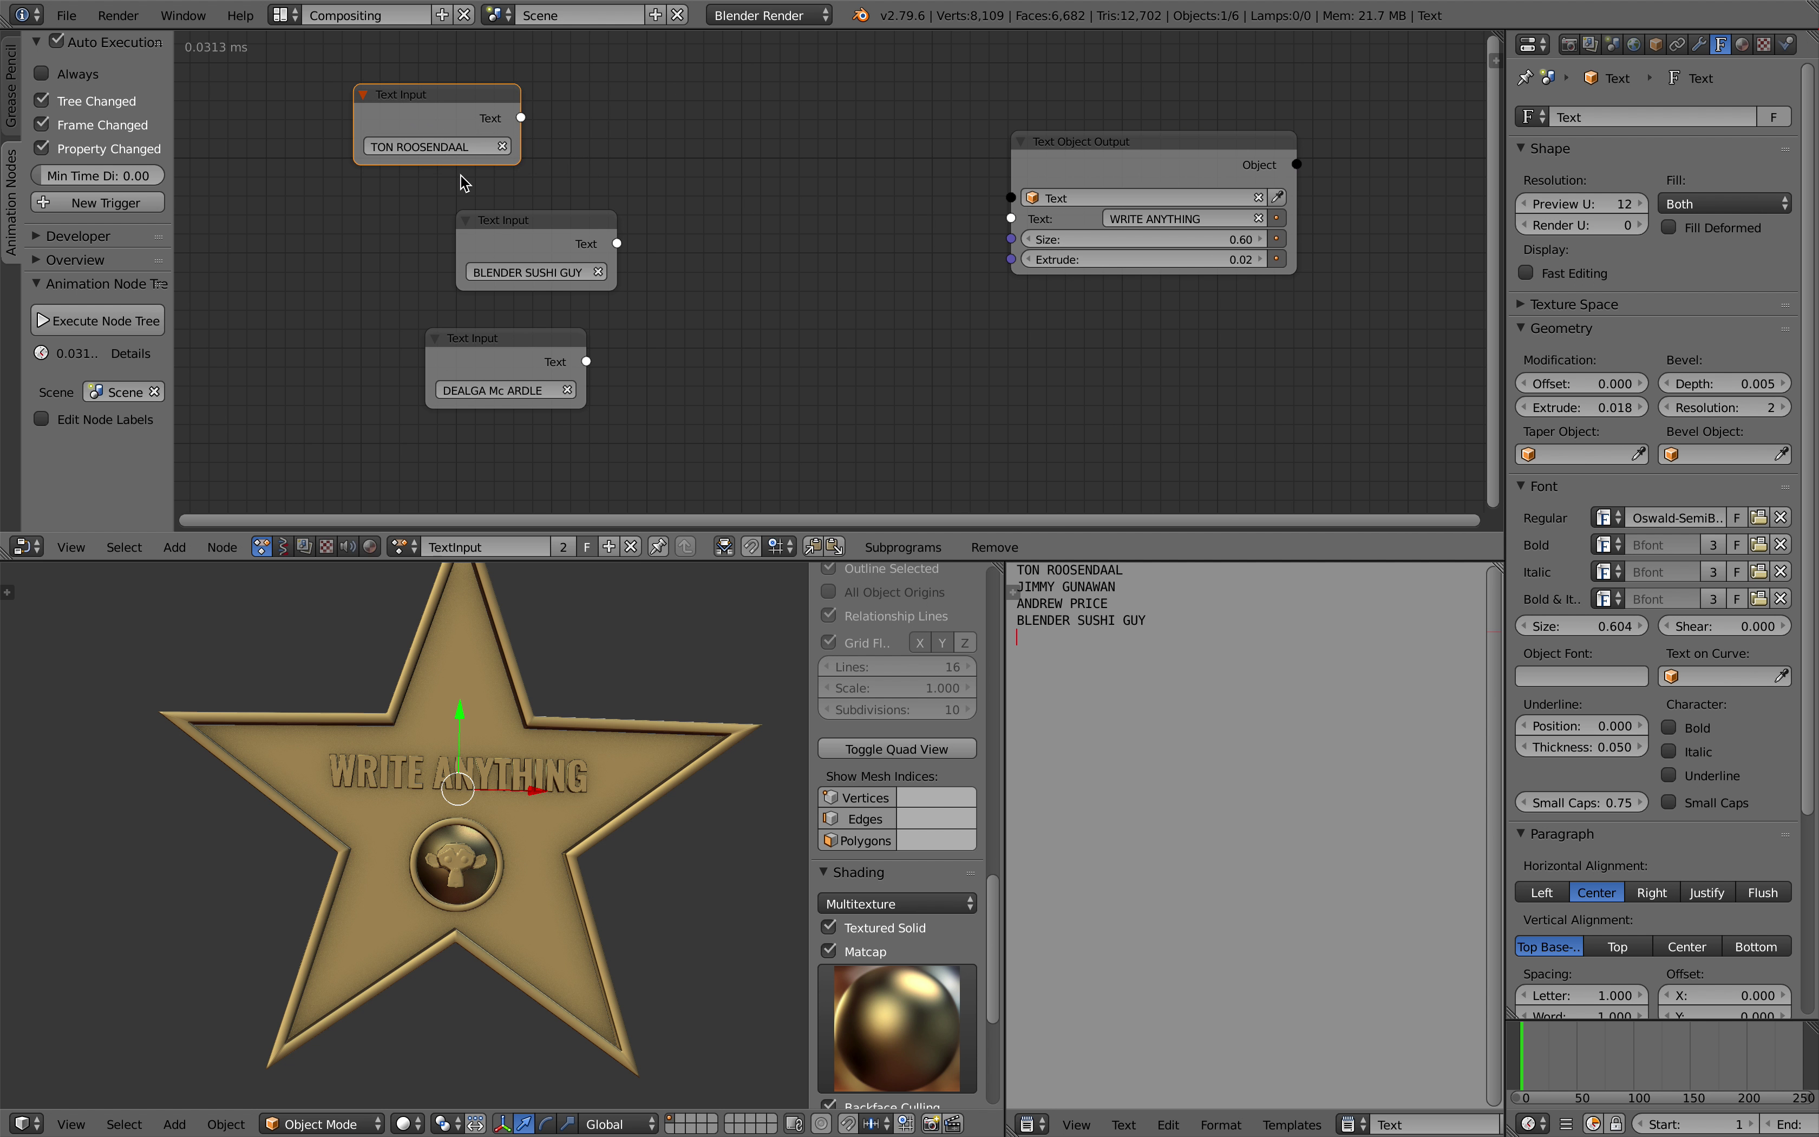
drag(556, 237, 398, 223)
drag(506, 350, 436, 343)
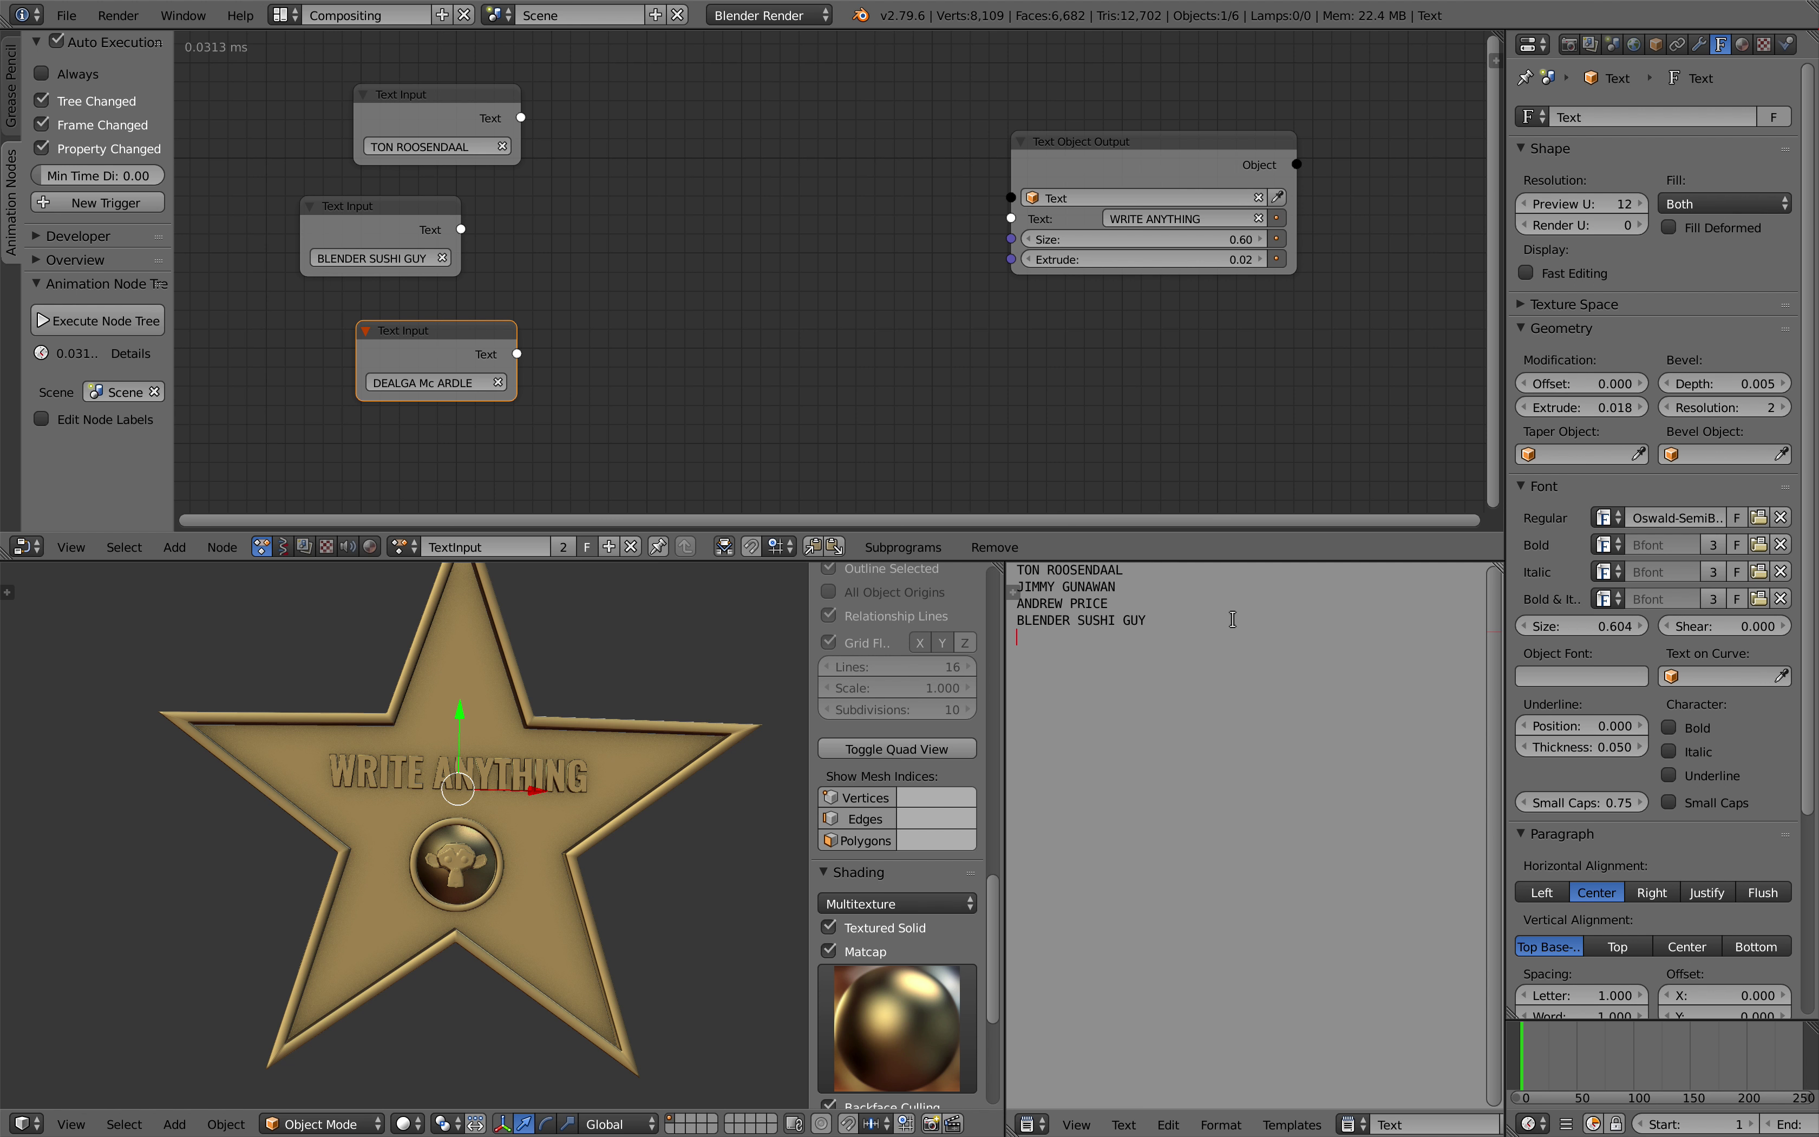
drag(1073, 167, 1107, 174)
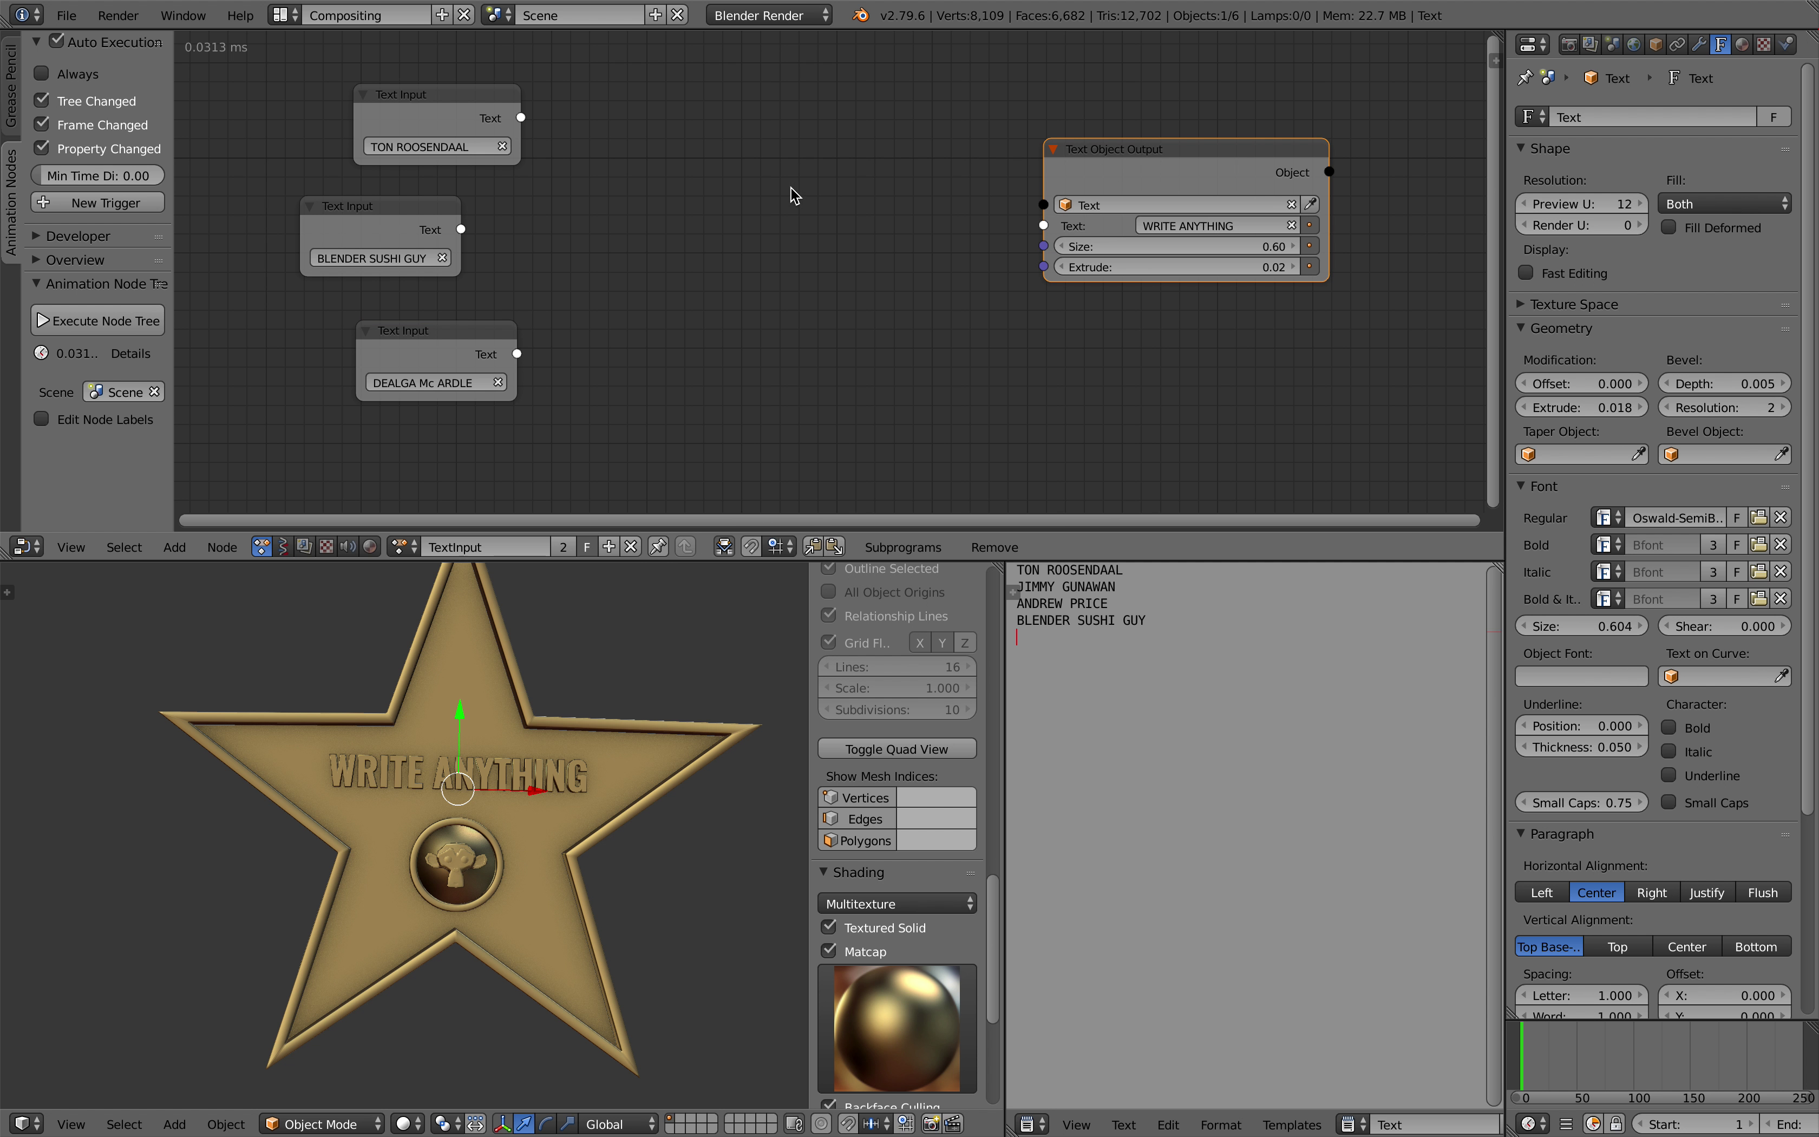
Add a Text Block Reader node and assign it the text block named Text
key(ctrl+a)
text(text b)
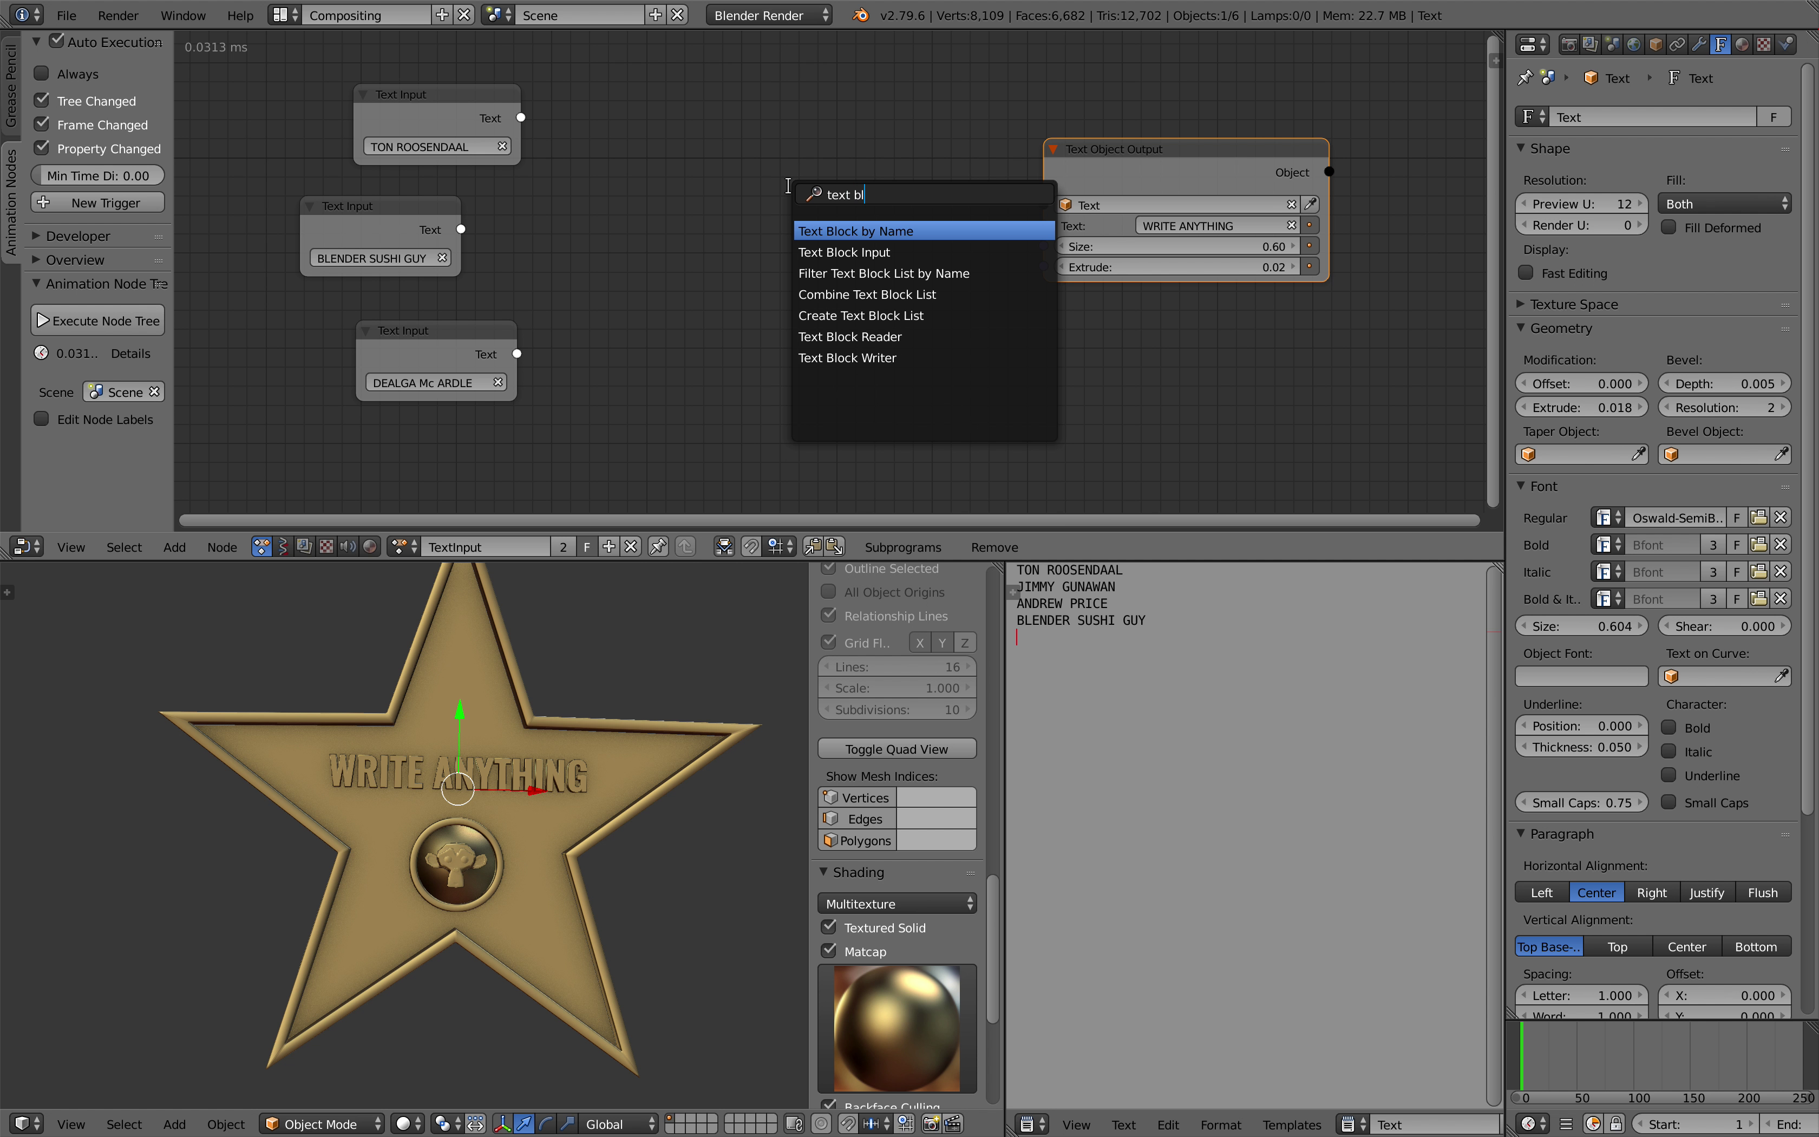
click(826, 333)
click(657, 194)
click(717, 262)
click(726, 308)
scroll(734, 275, up, 1)
Connect the Text Block Reader to the Text Object Output's Text socket and reposition the output node
drag(786, 225, 1061, 222)
click(1125, 151)
middle_drag(526, 752, 504, 714)
key(g)
click(984, 249)
key(ctrl+a)
text(get el)
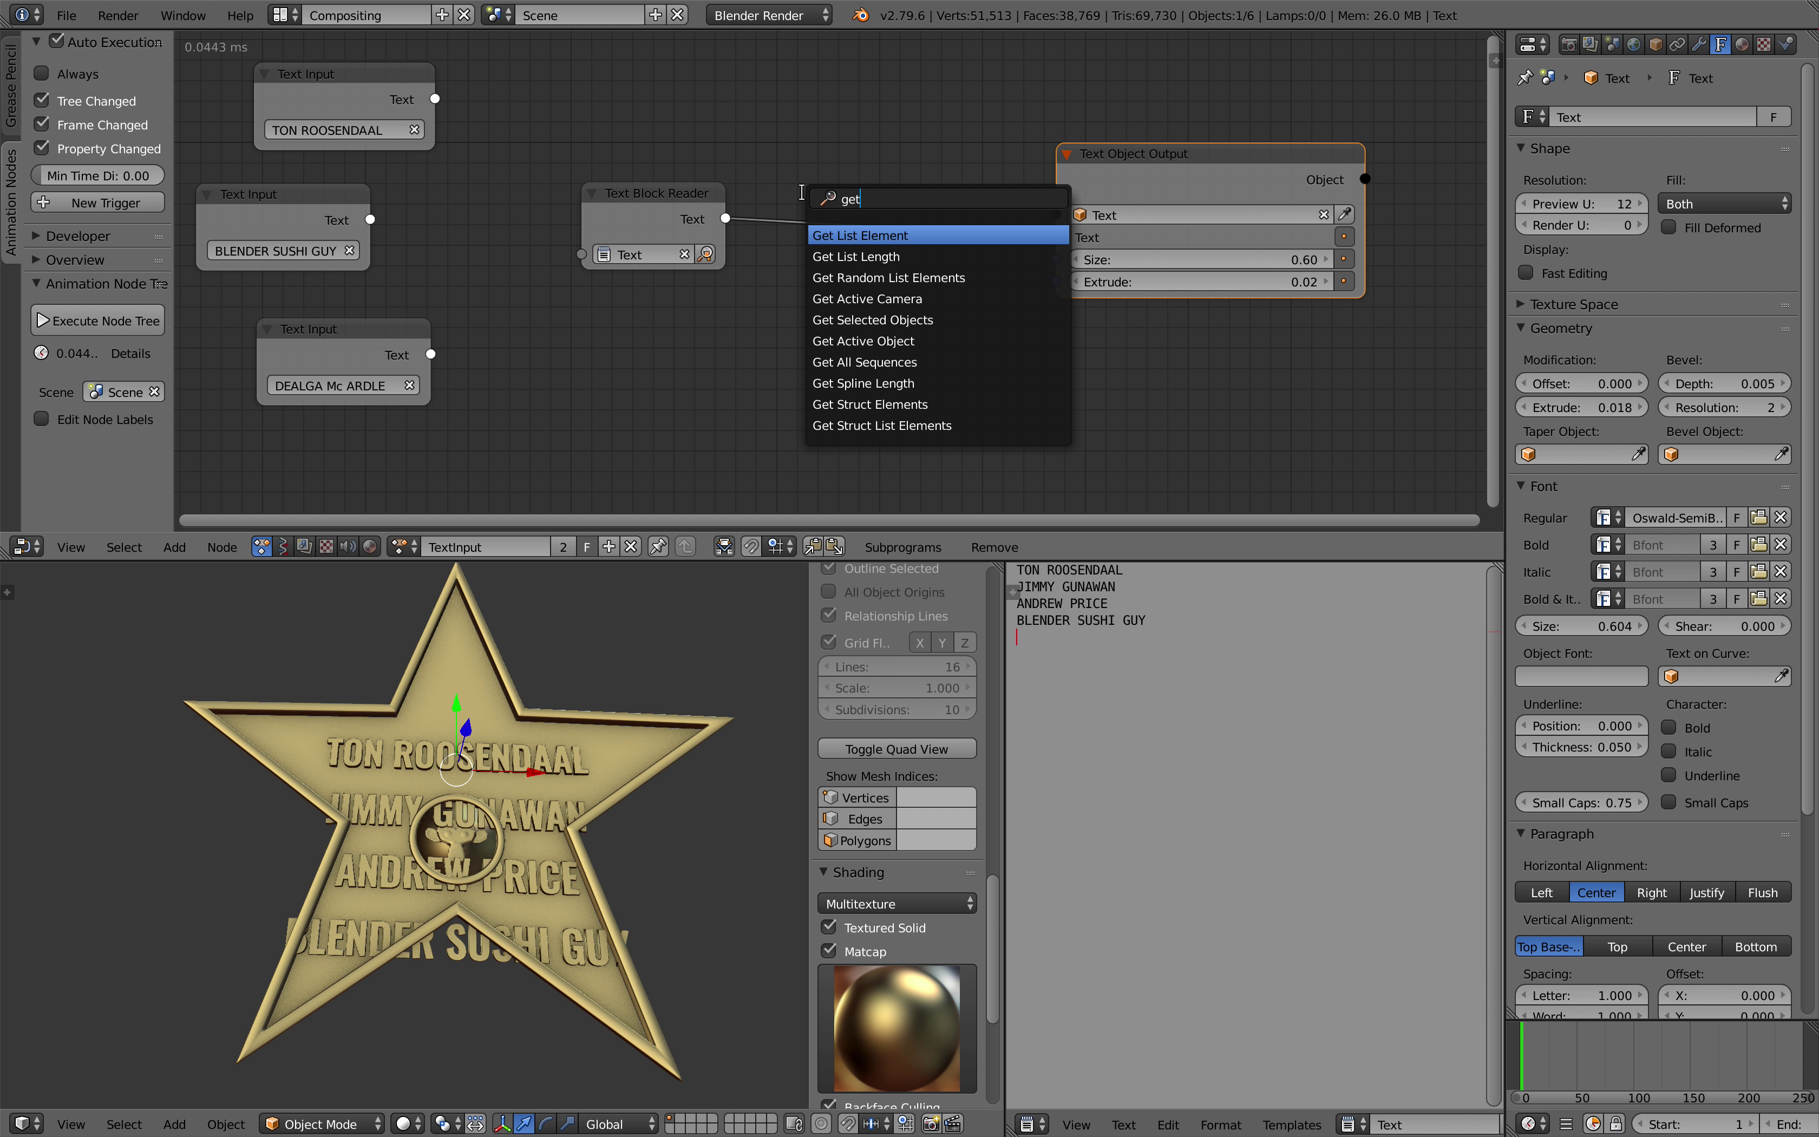
key(Escape)
Insert a Split Text node on the link between the Text Block Reader and the Text Object Output
key(shift+a)
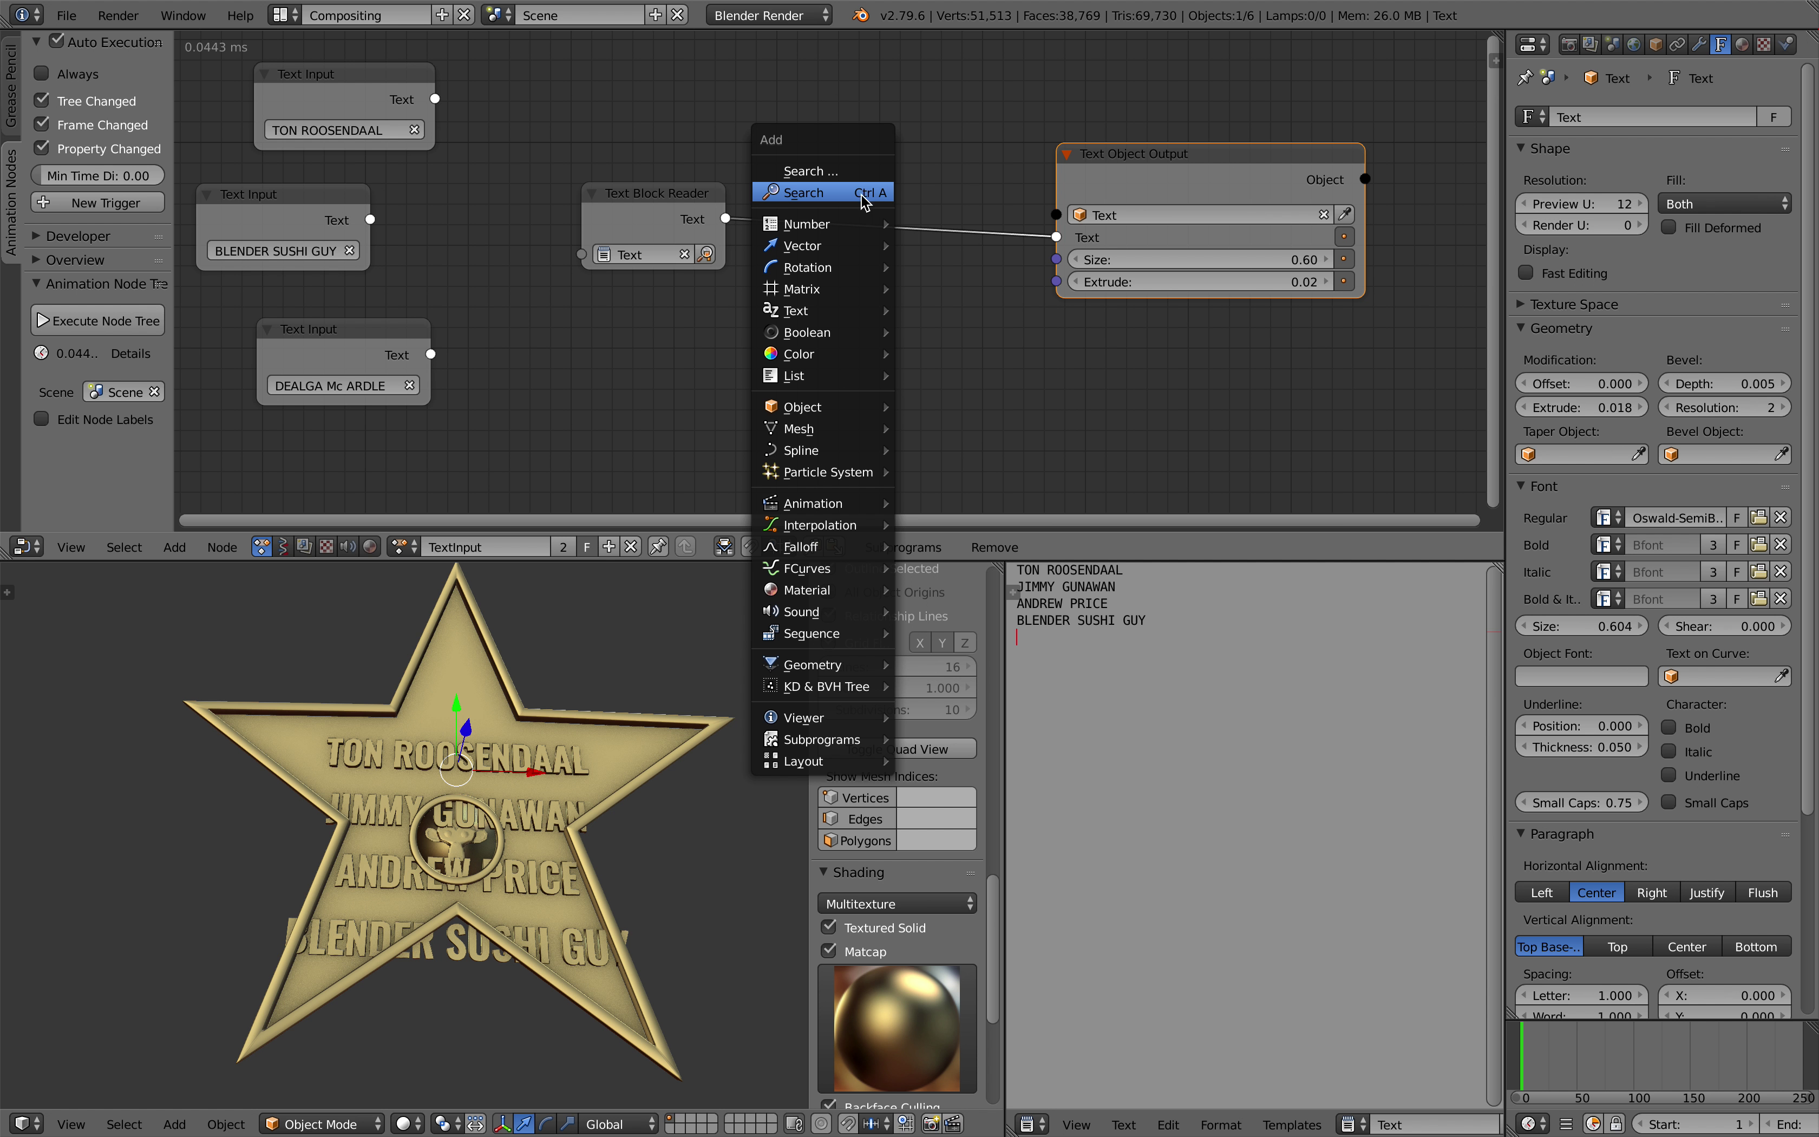
mouse_move(872, 312)
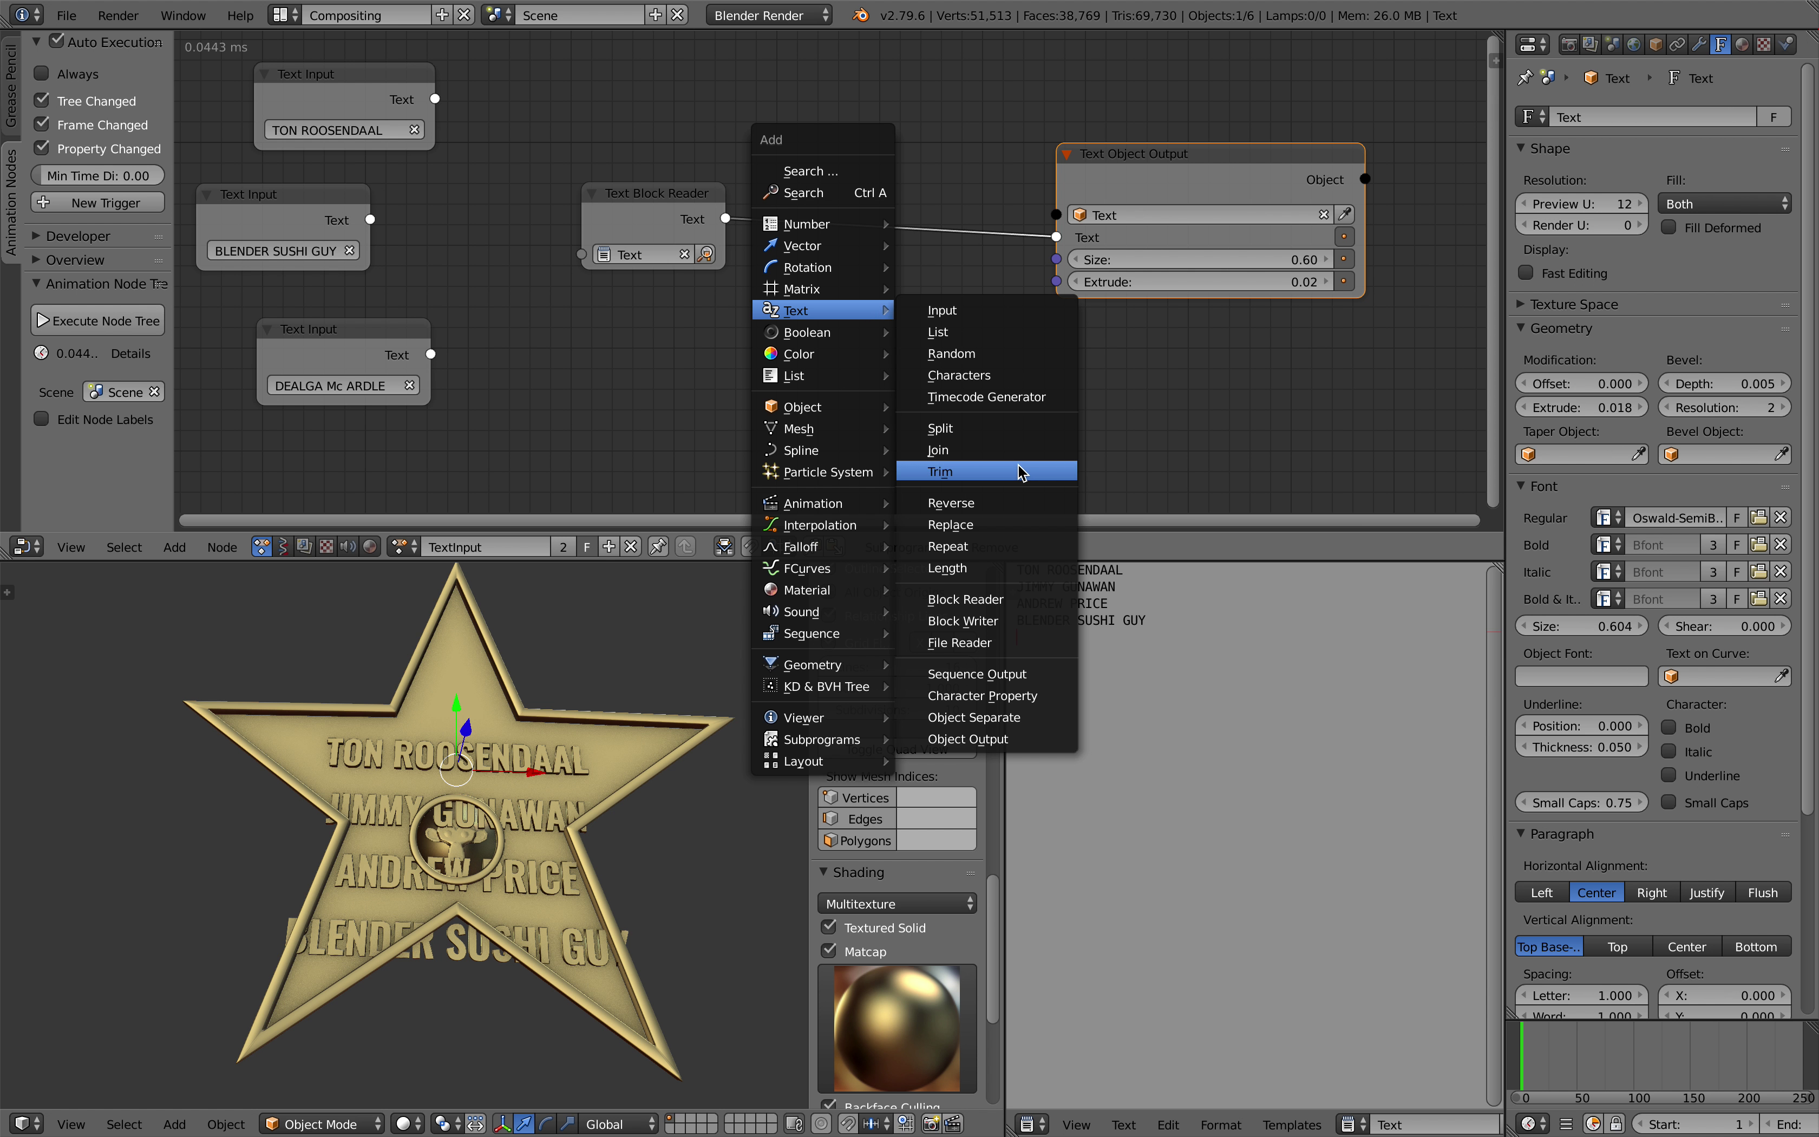
click(1016, 433)
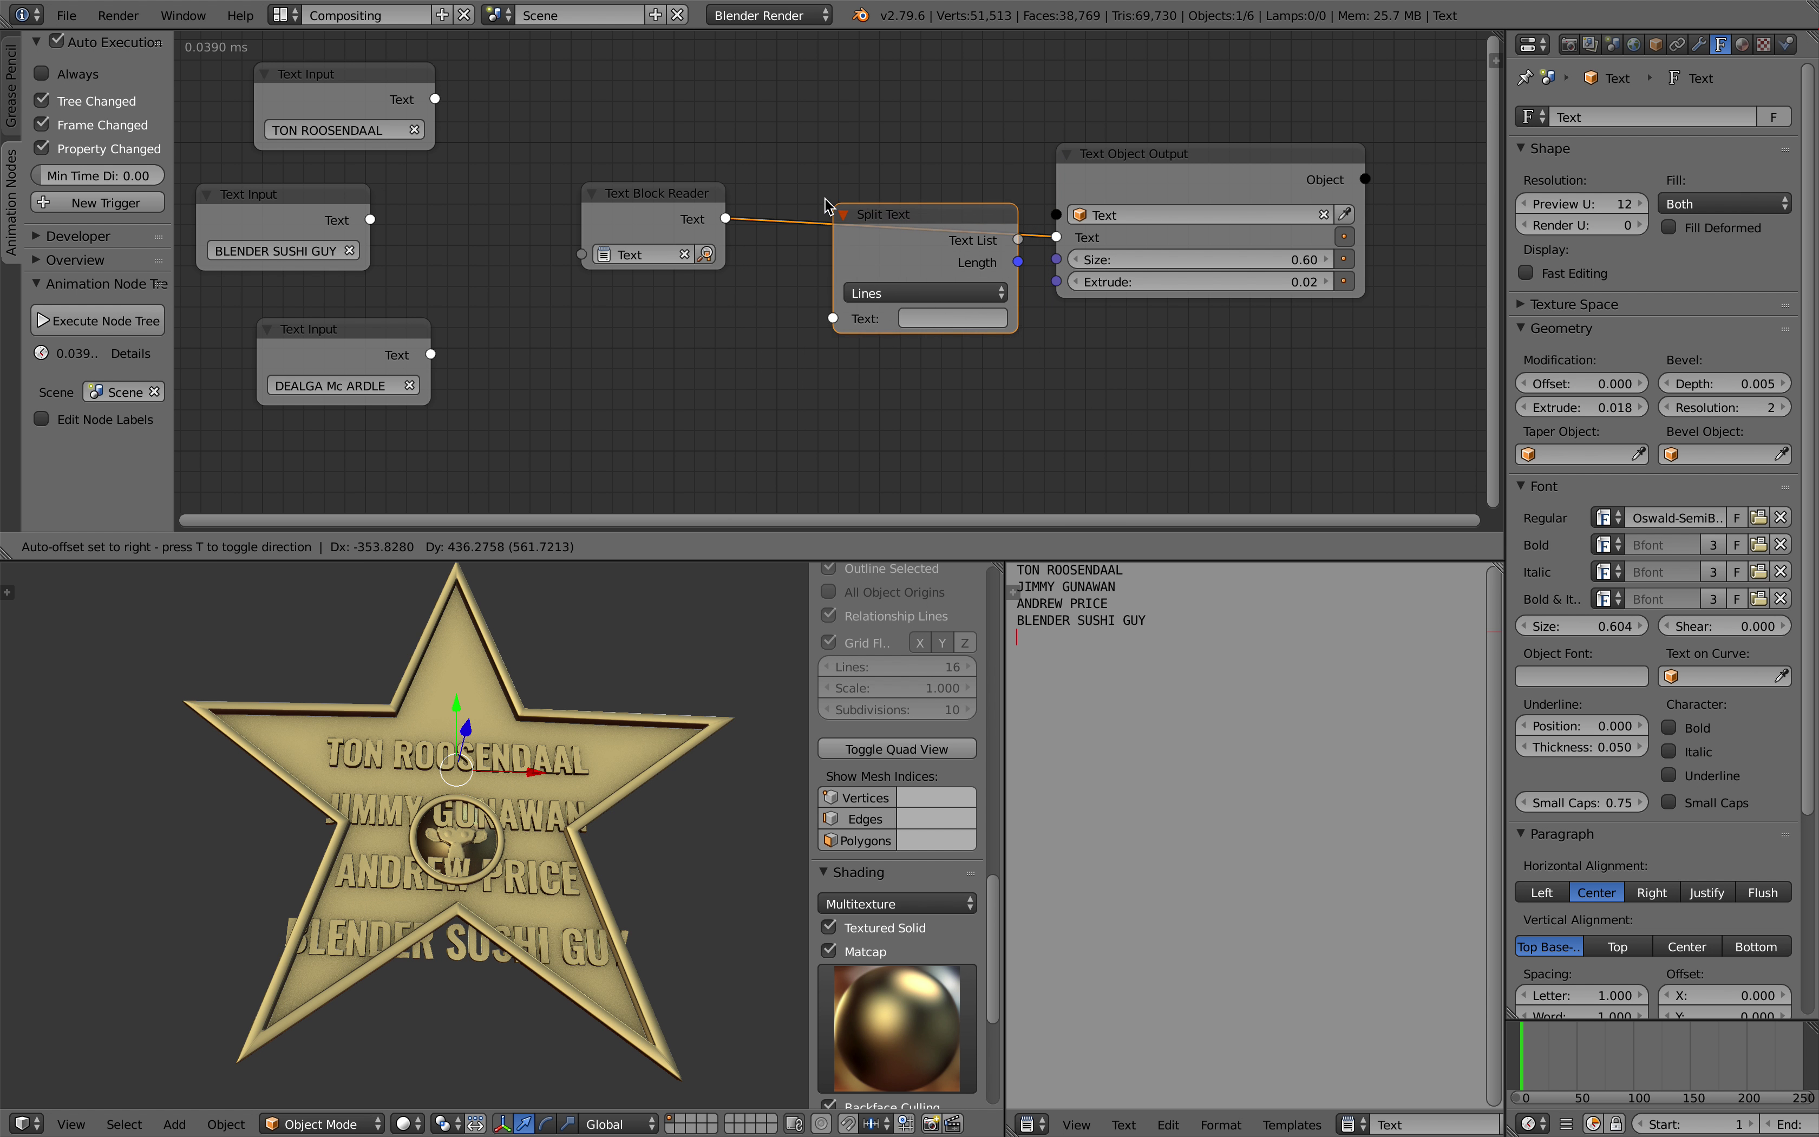
click(881, 239)
drag(881, 239, 832, 239)
middle_drag(951, 250, 753, 231)
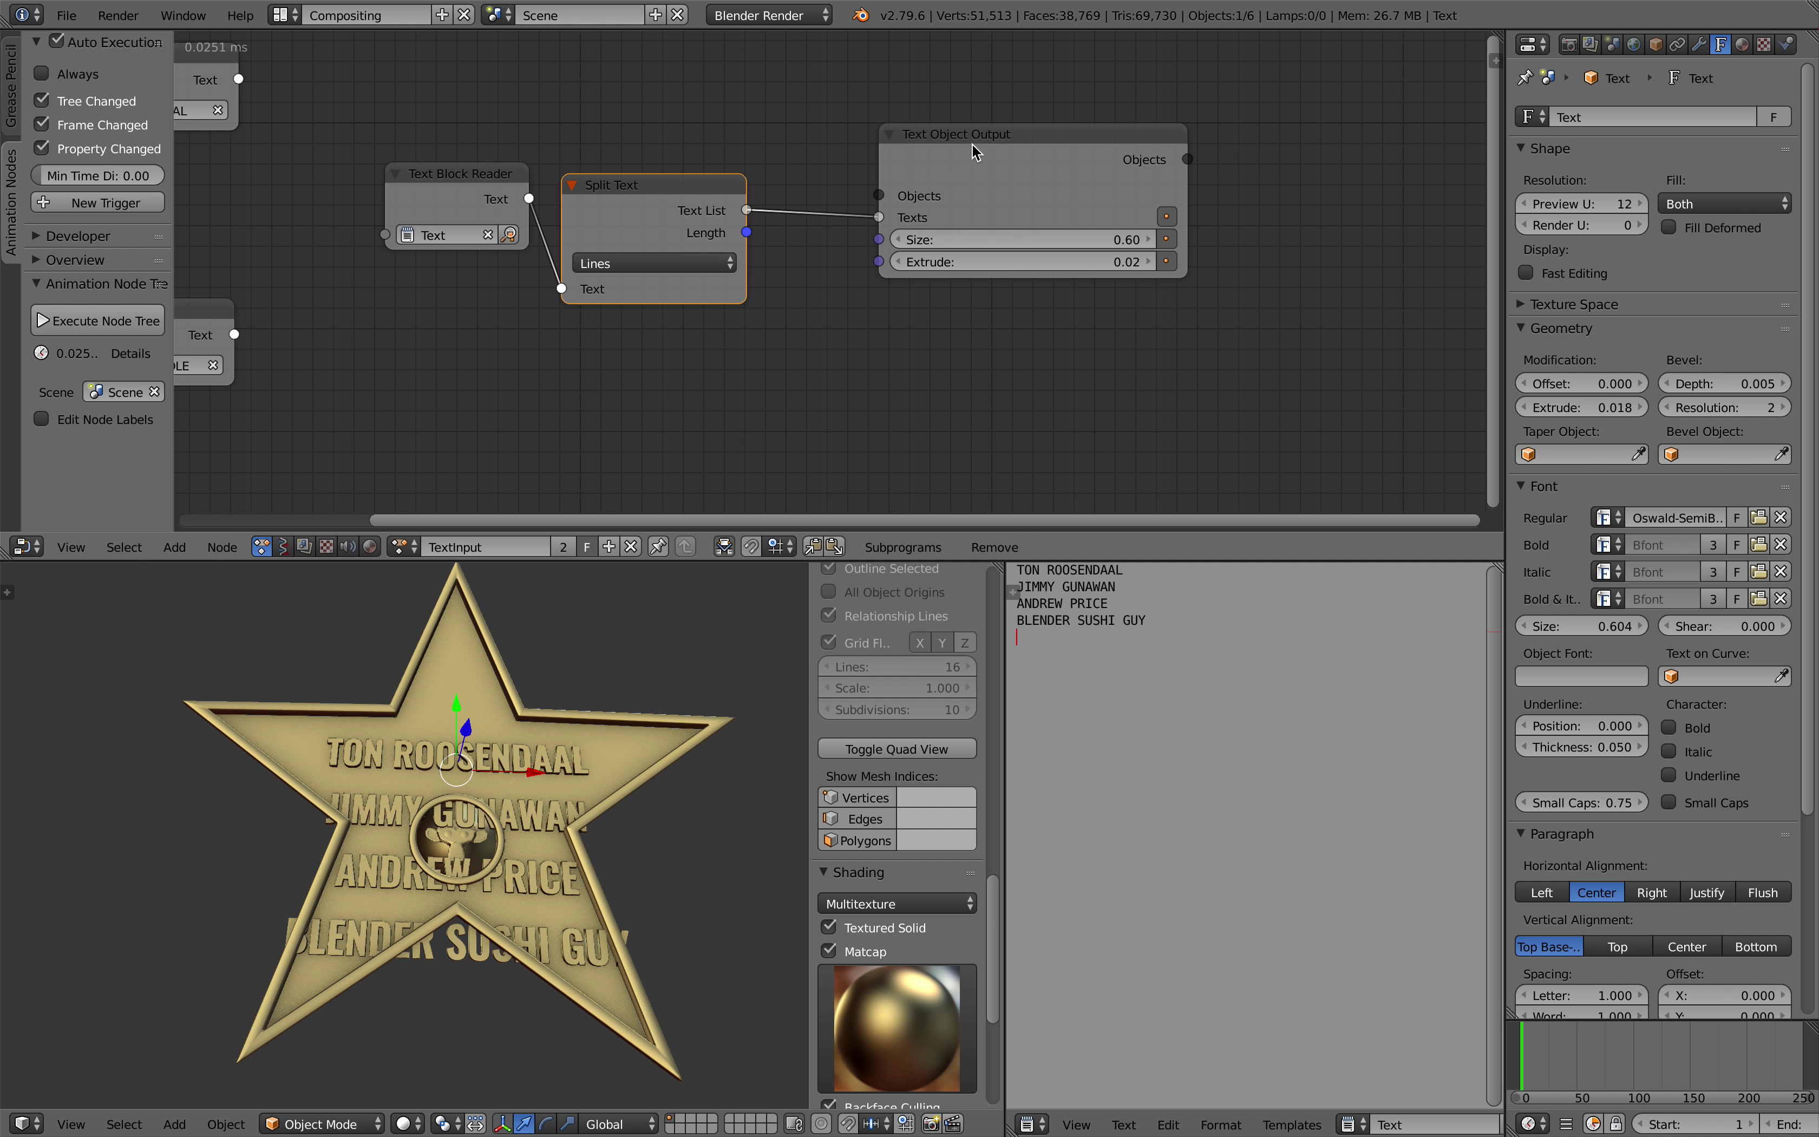
Insert a Get List Element node between Split Text and the Text Object Output
drag(976, 151, 1065, 166)
key(shift+a)
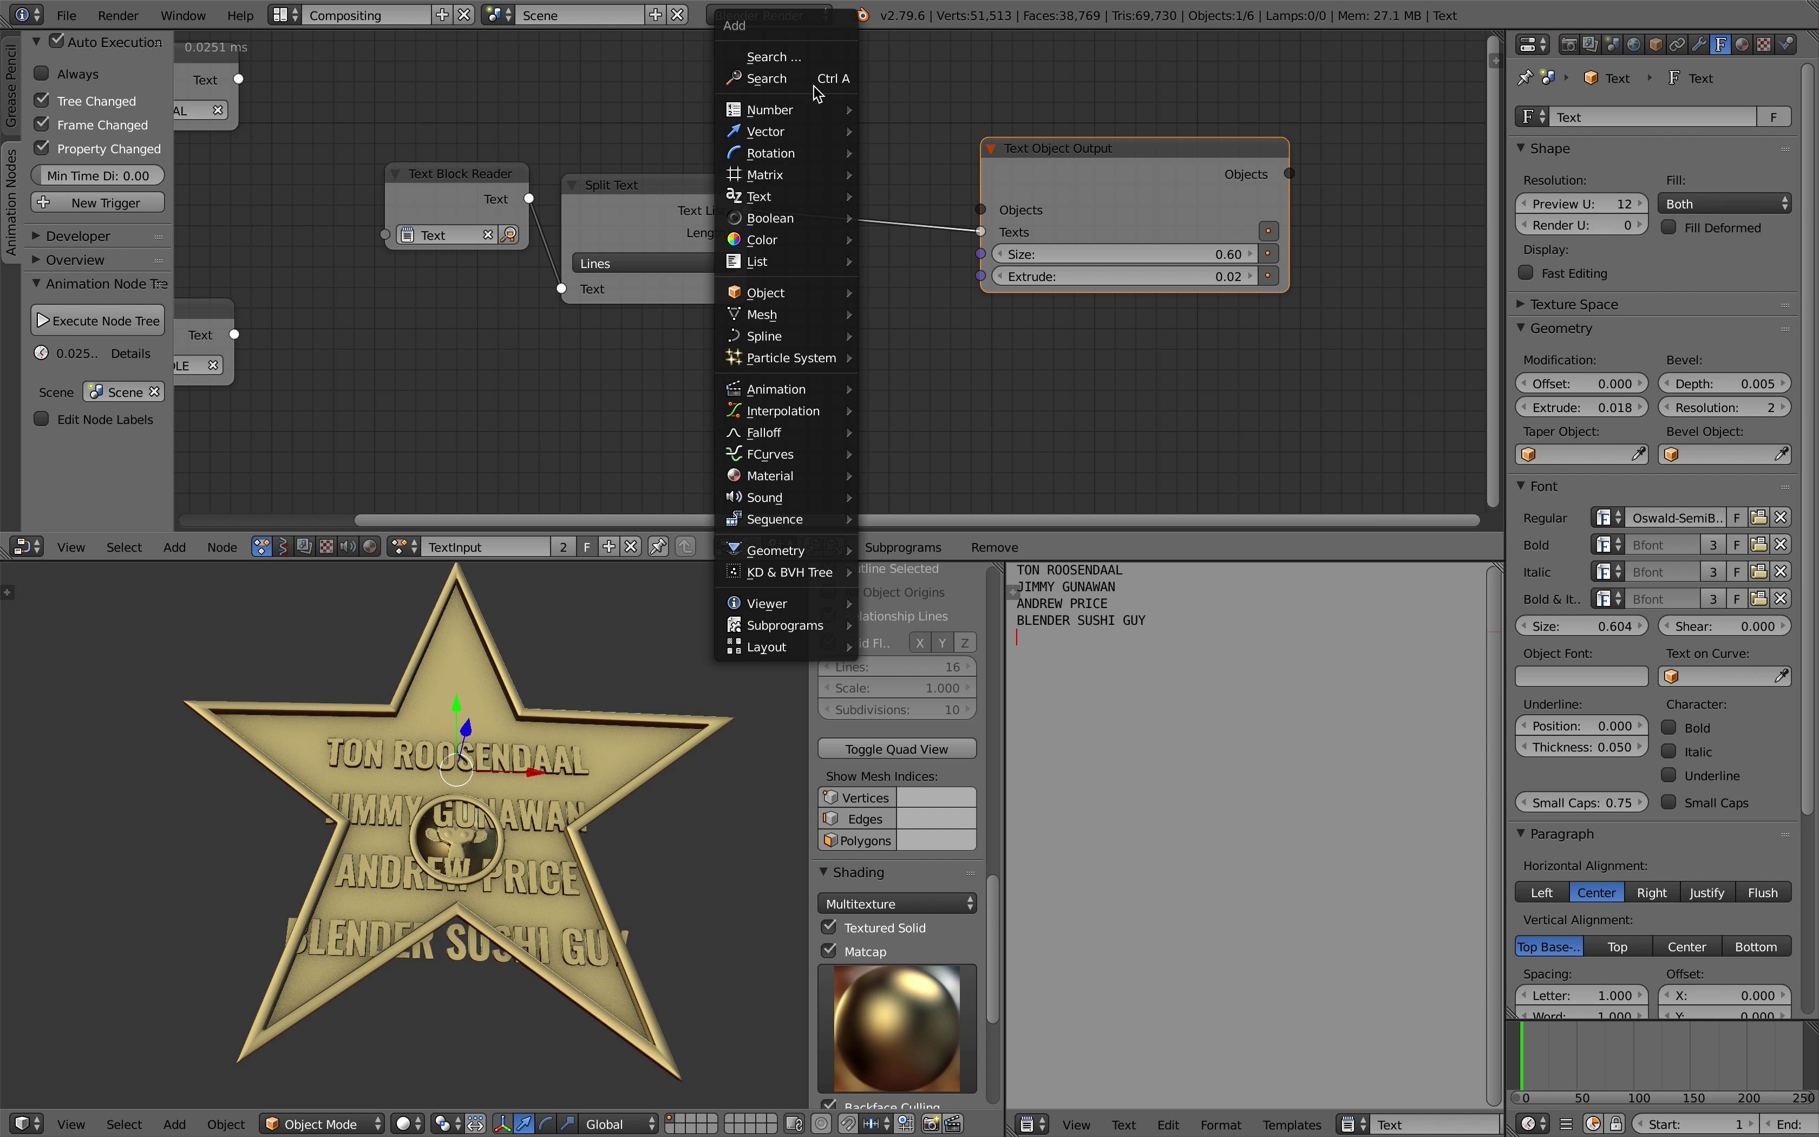
mouse_move(822, 199)
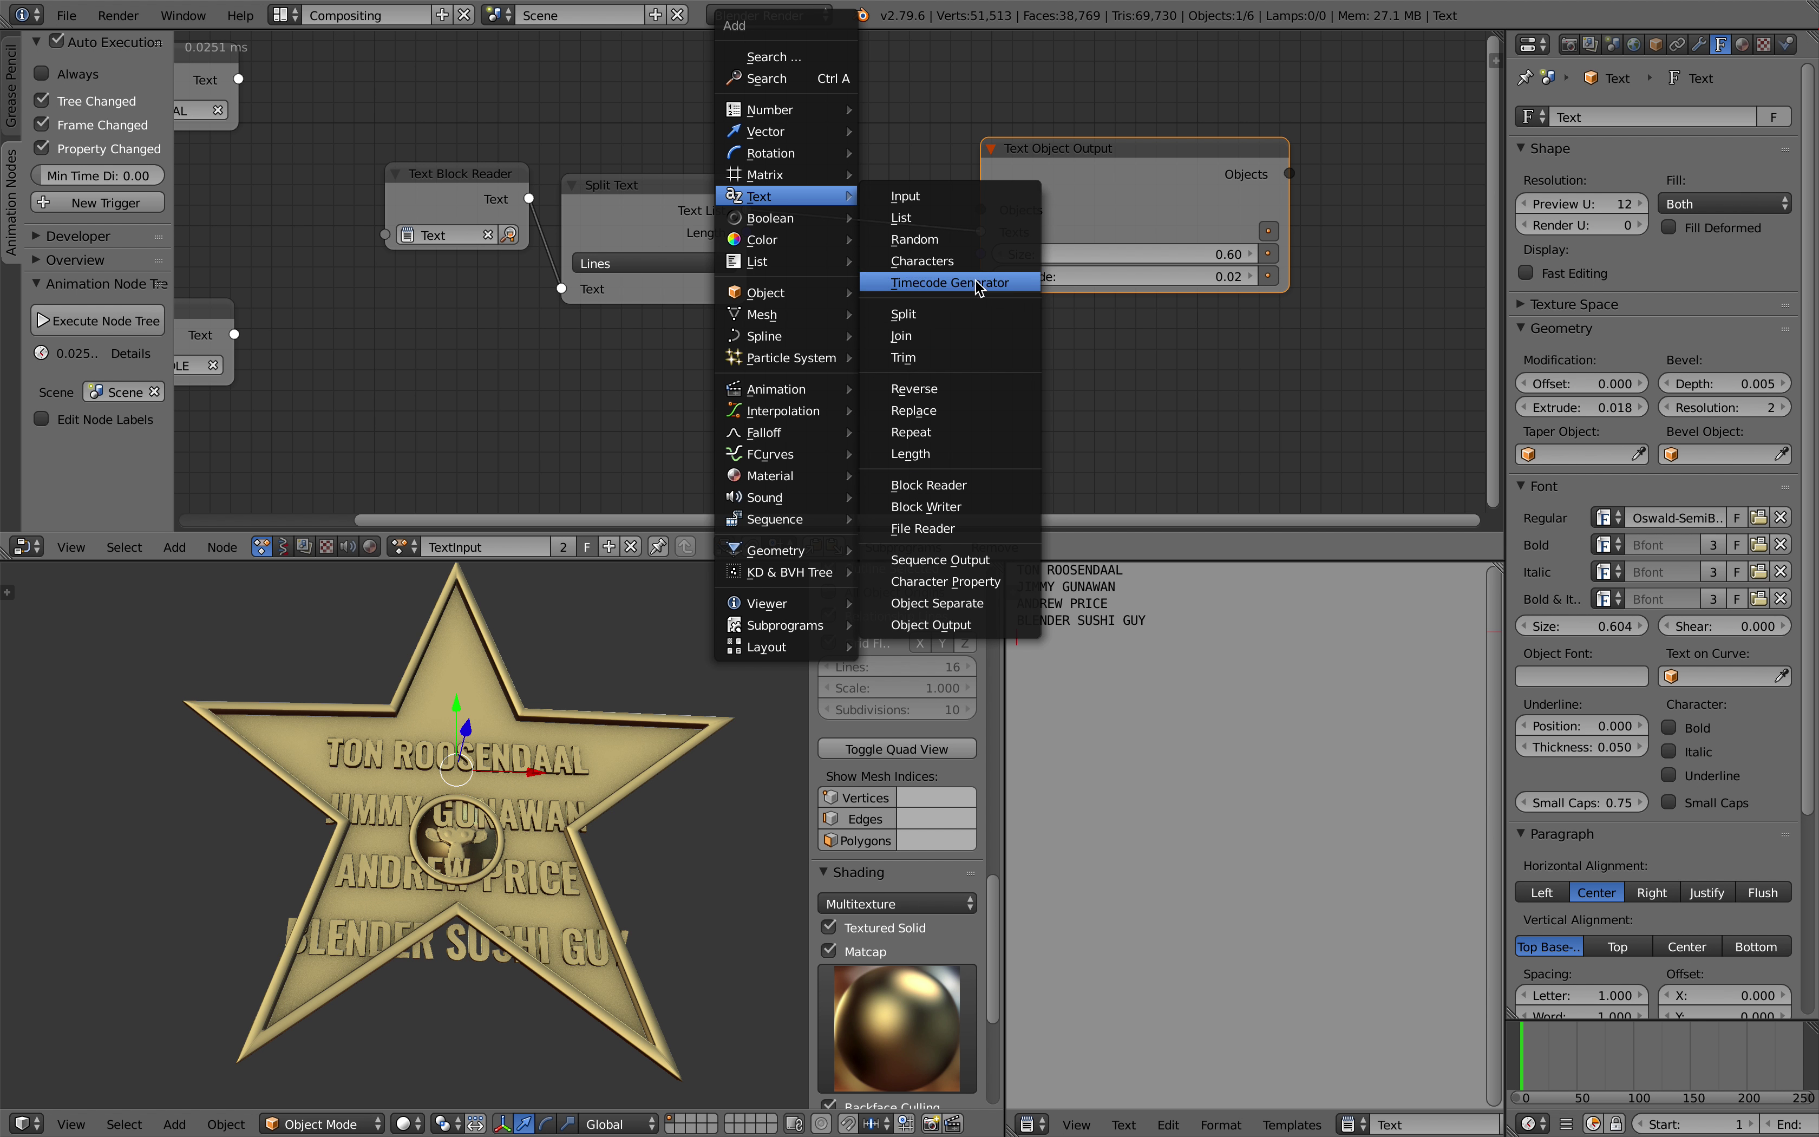
click(792, 78)
text(eleme)
key(Return)
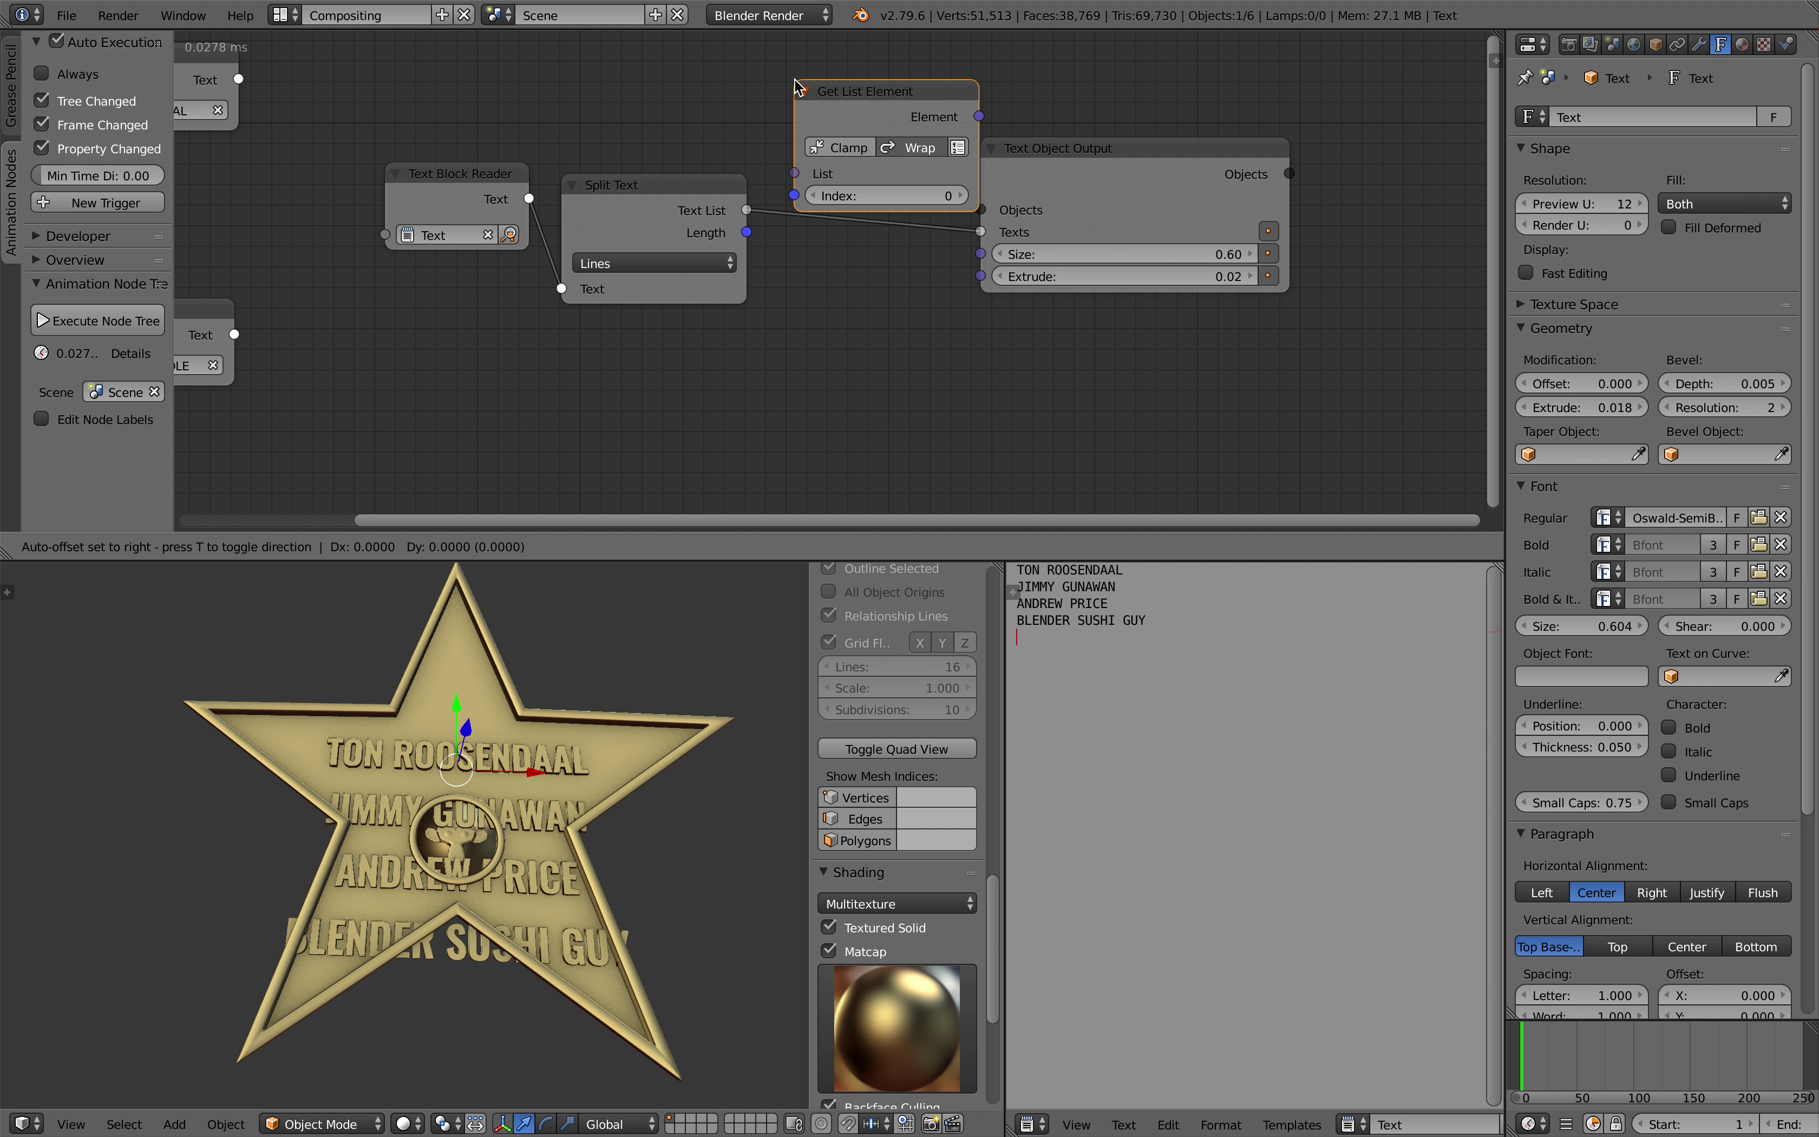
click(813, 143)
Step the Get List Element node's index up to 3
drag(916, 247, 865, 252)
click(997, 250)
click(997, 251)
click(996, 251)
mouse_move(496, 752)
middle_down()
mouse_move(577, 752)
mouse_move(526, 745)
middle_up()
Save the project over blender_halloffame_016.blend
key(ctrl+s)
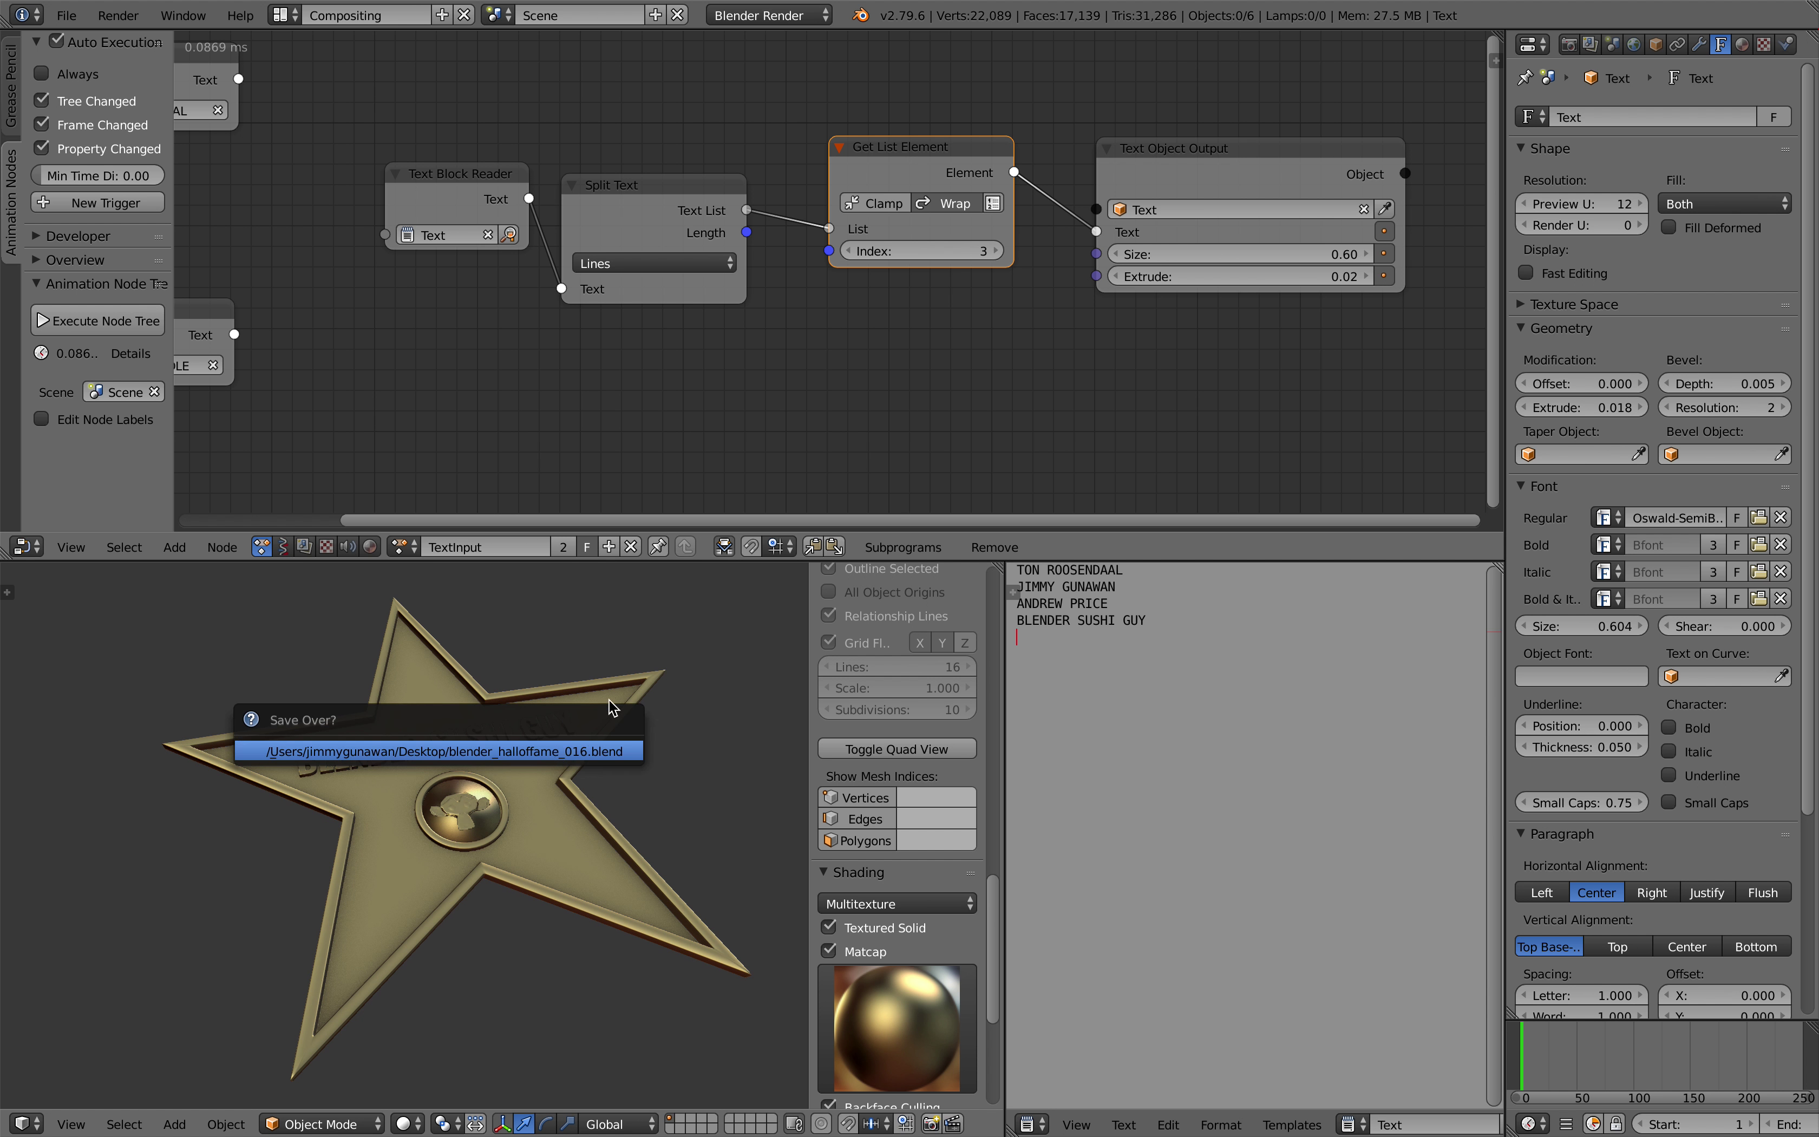
drag(913, 253, 876, 253)
key(ctrl+s)
key(Return)
Drive the Get List Element's Index with the Frame output of a new Time Info node, and save the file
key(shift+a)
click(797, 375)
text(fra)
key(Down)
key(Return)
click(747, 368)
drag(785, 389, 643, 386)
key(ctrl+s)
click(643, 387)
Insert a Random Number node between Time Info's Frame and the Get List Element's Index, and save the file
middle_drag(778, 358, 765, 319)
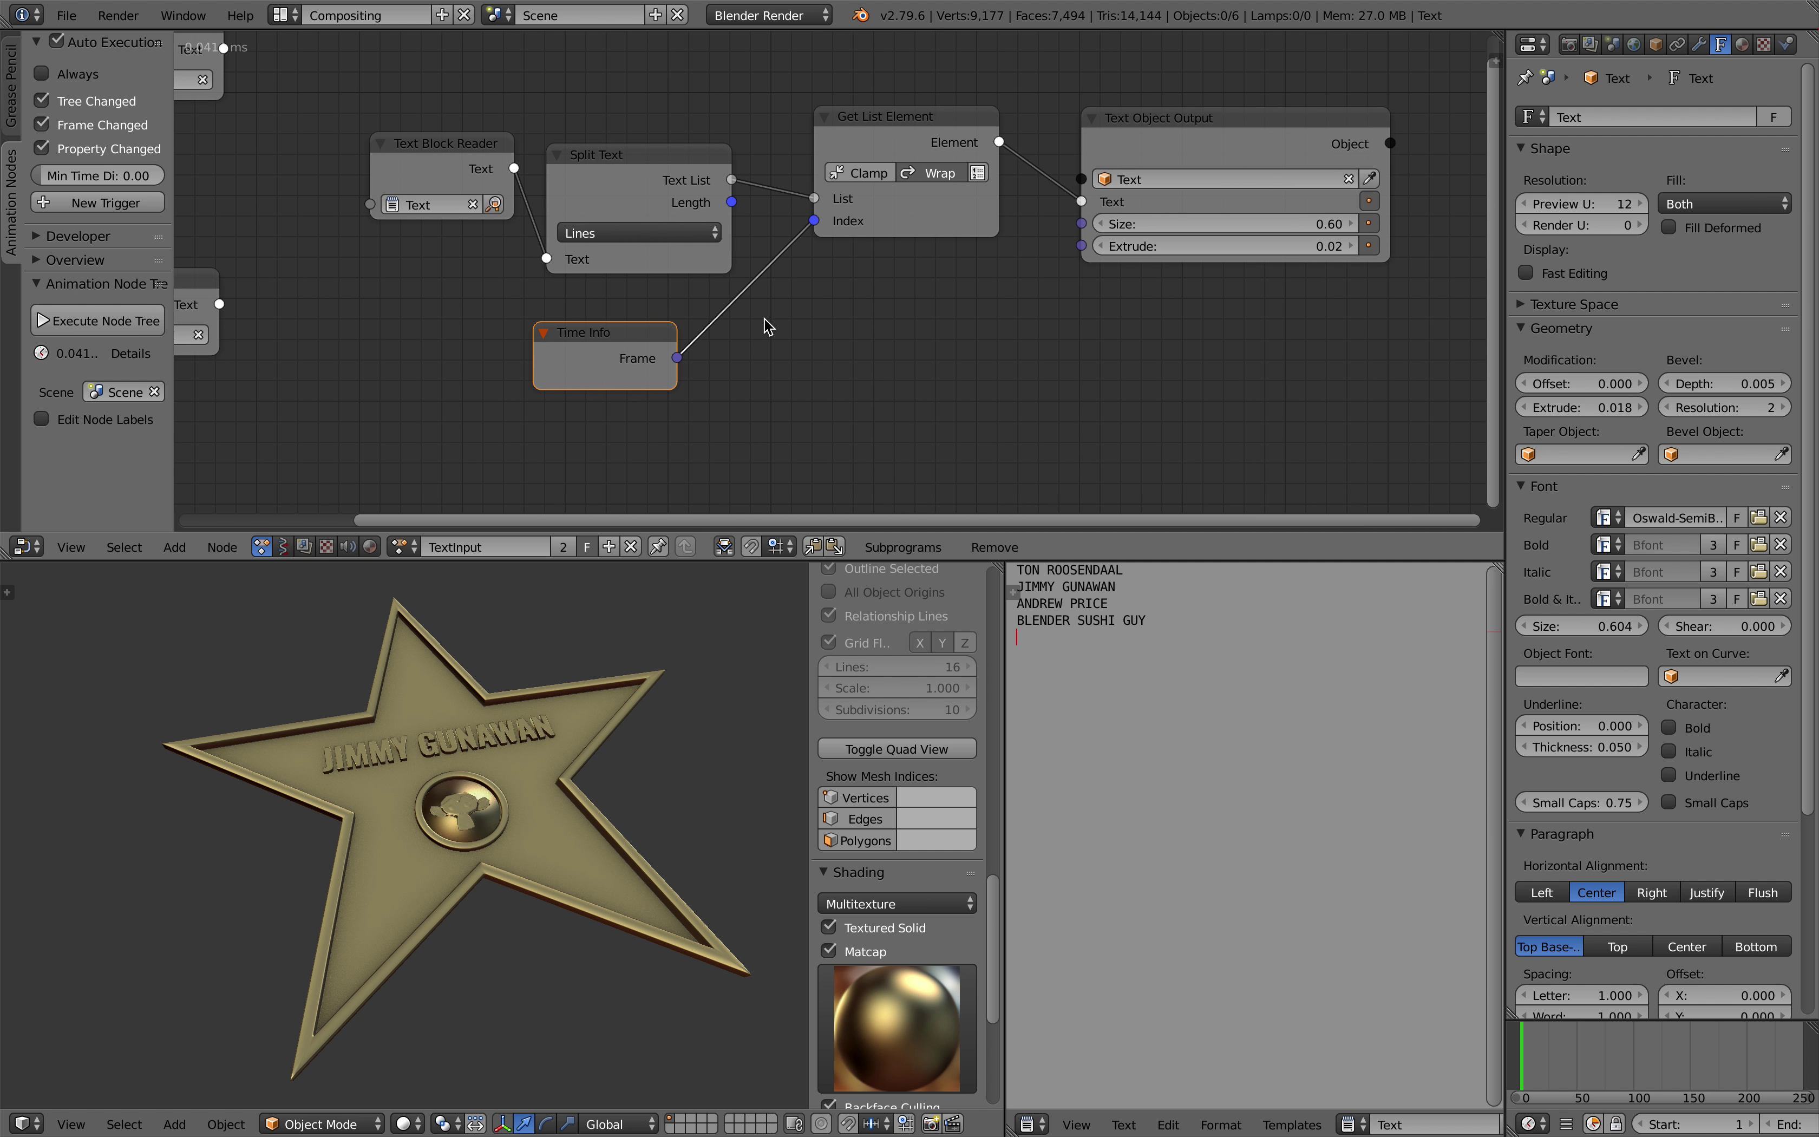
scroll(765, 321, up, 1)
middle_drag(624, 726, 610, 800)
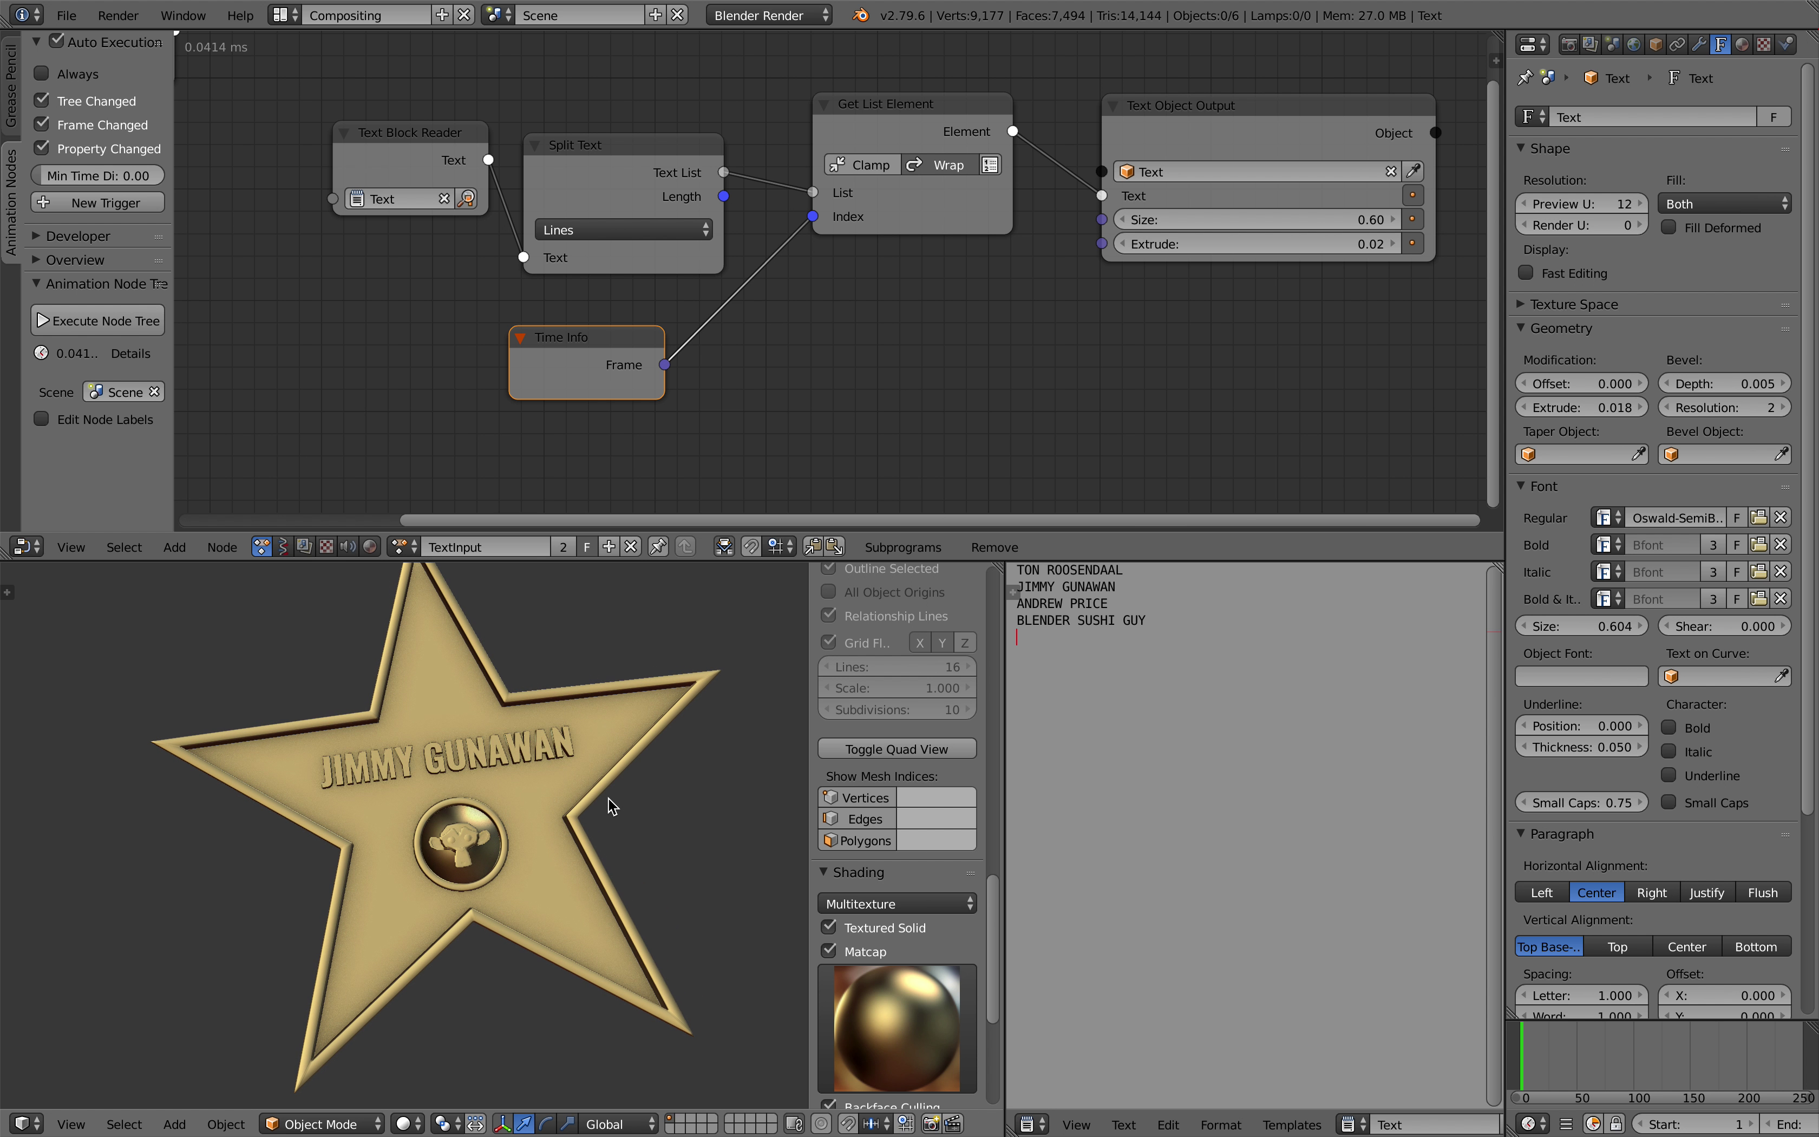
key(shift+a)
click(851, 374)
text(random n)
key(Return)
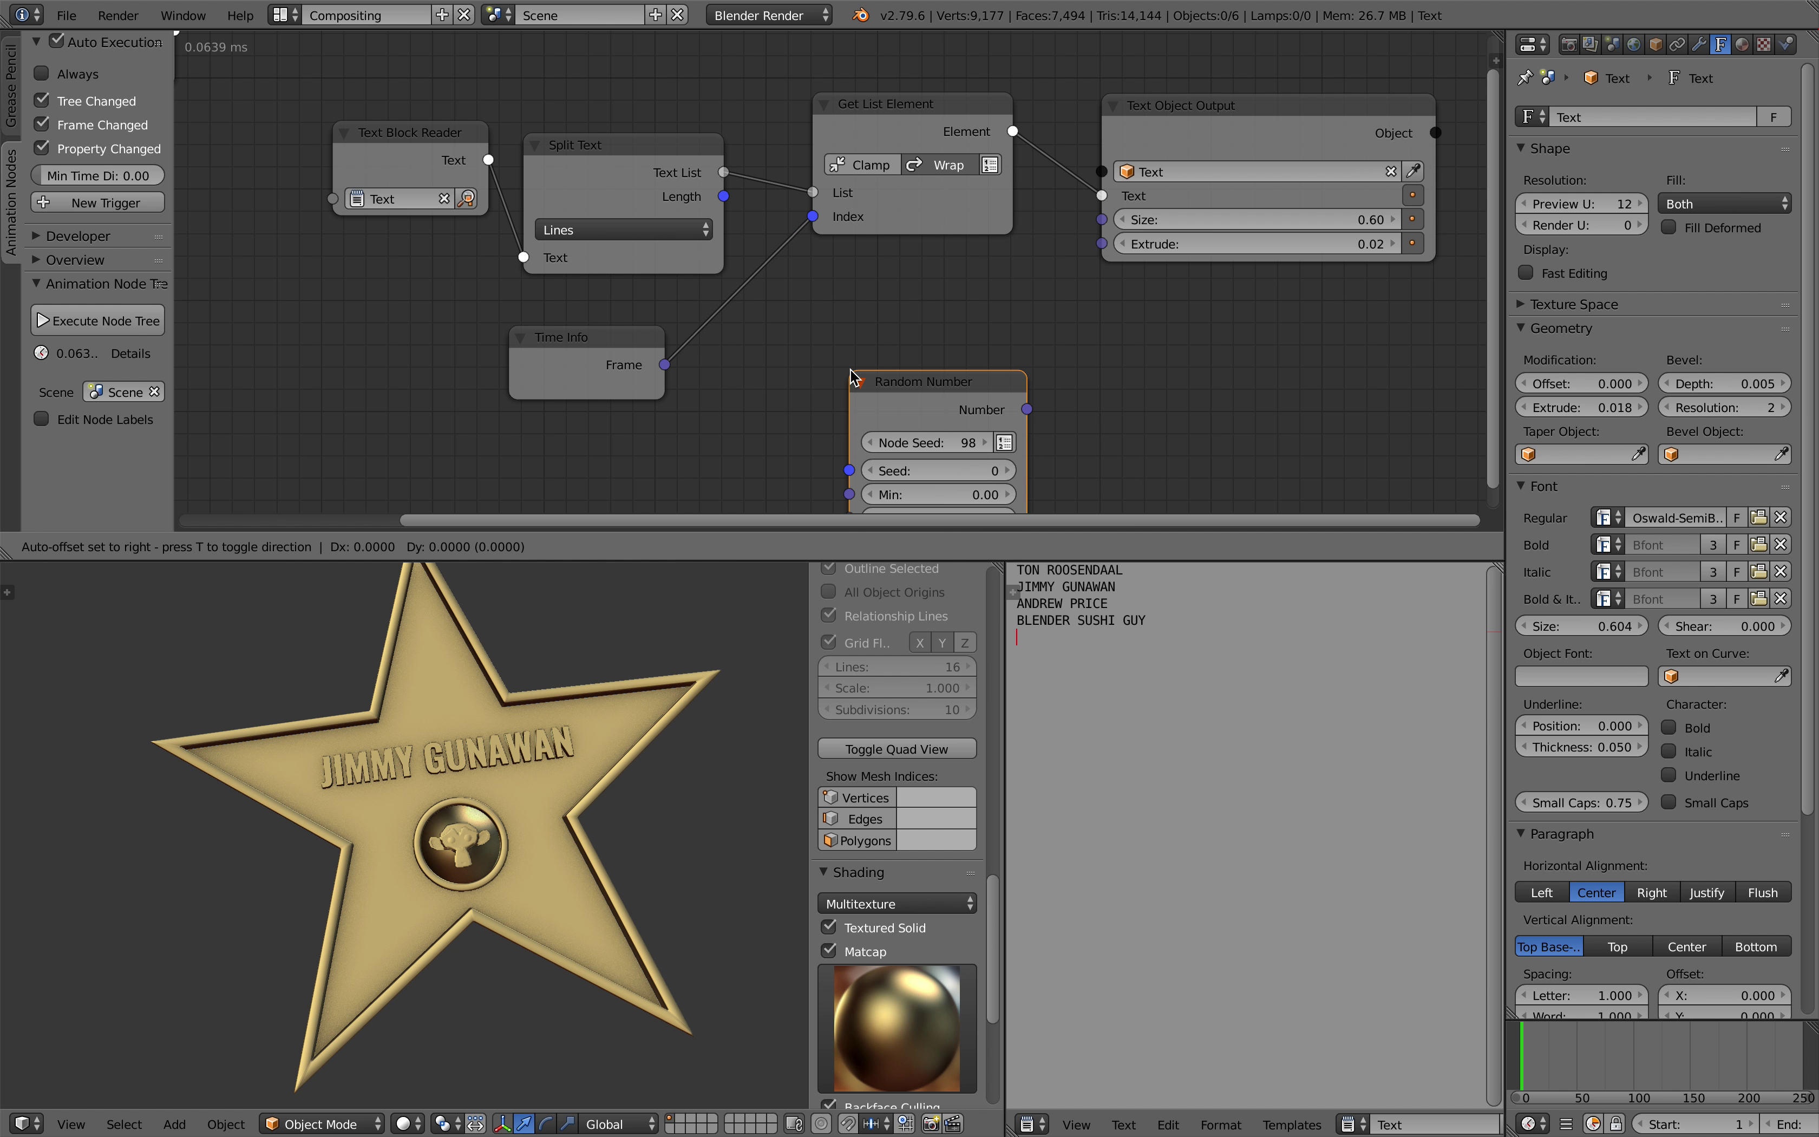
click(760, 289)
middle_drag(759, 324, 778, 259)
key(ctrl+s)
click(777, 254)
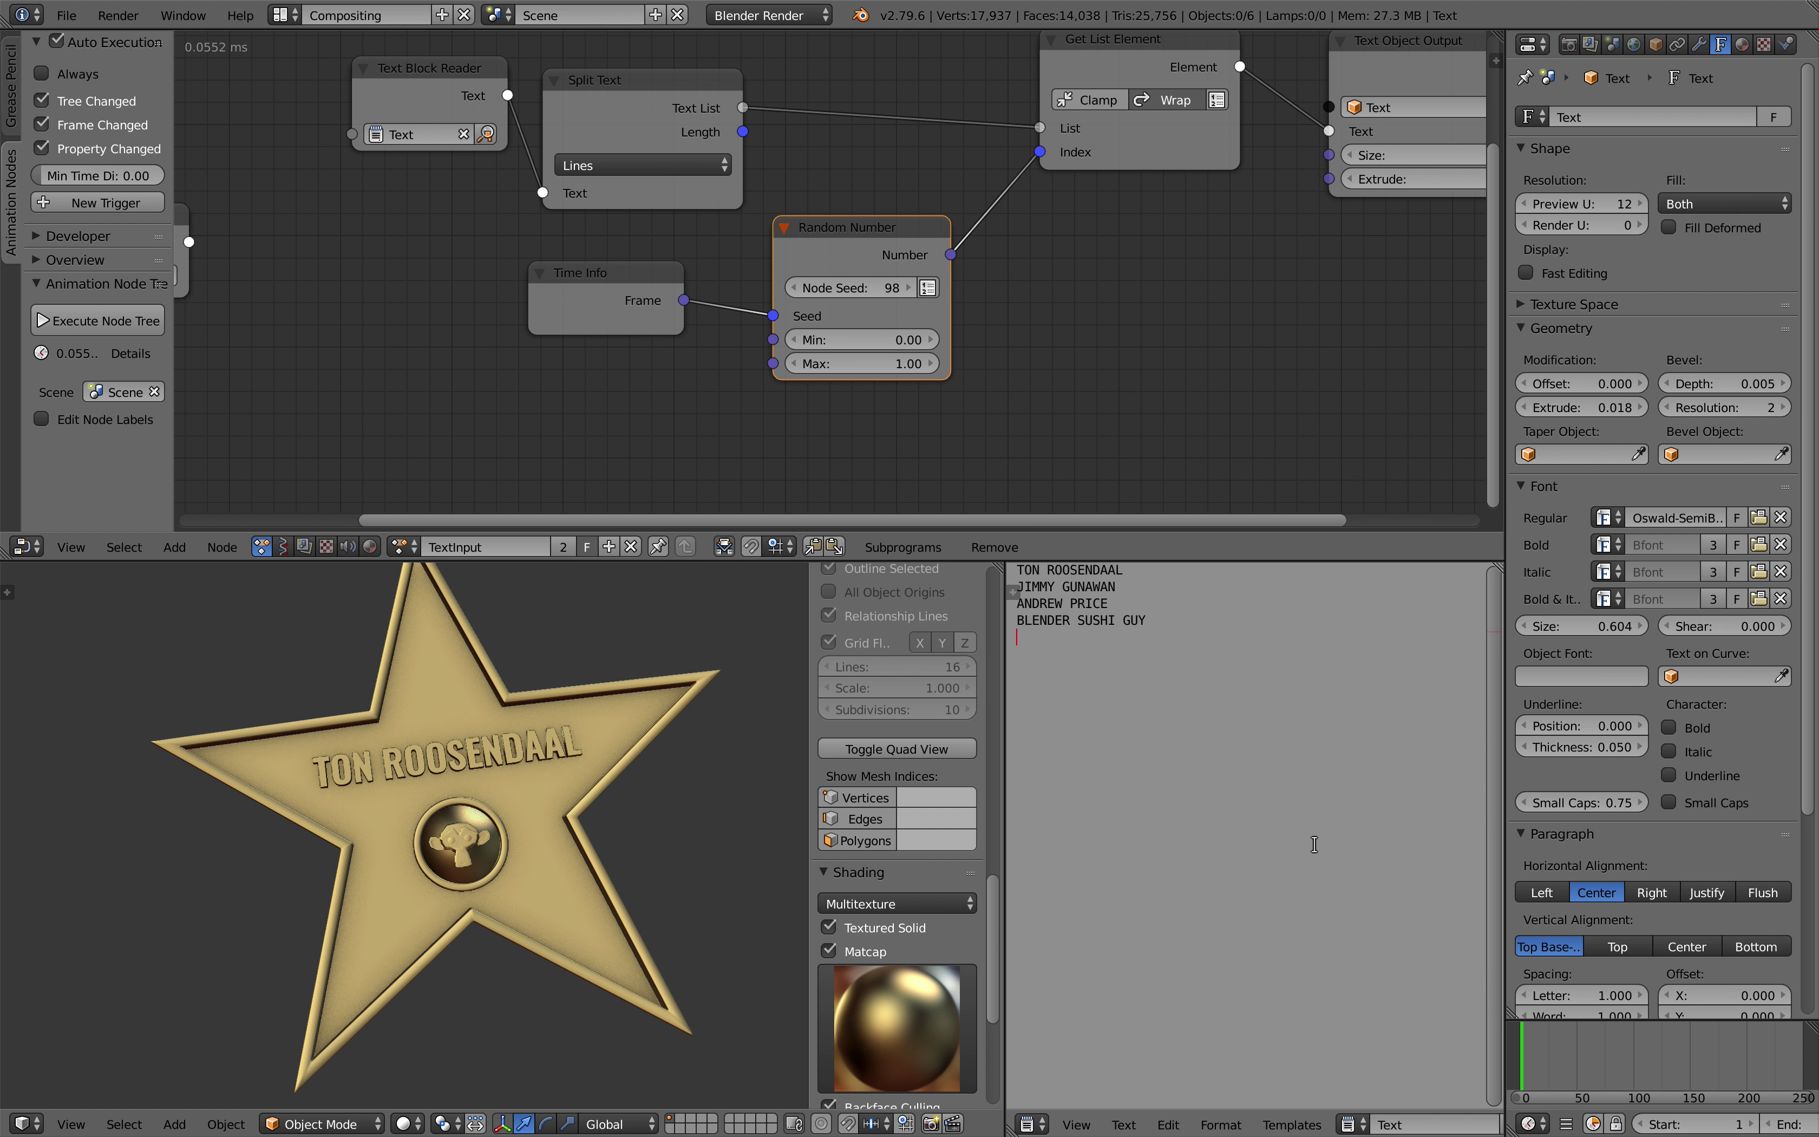
Set the Random Number node's Max to 4 and scrub the timeline to test the names on the star
click(1543, 1050)
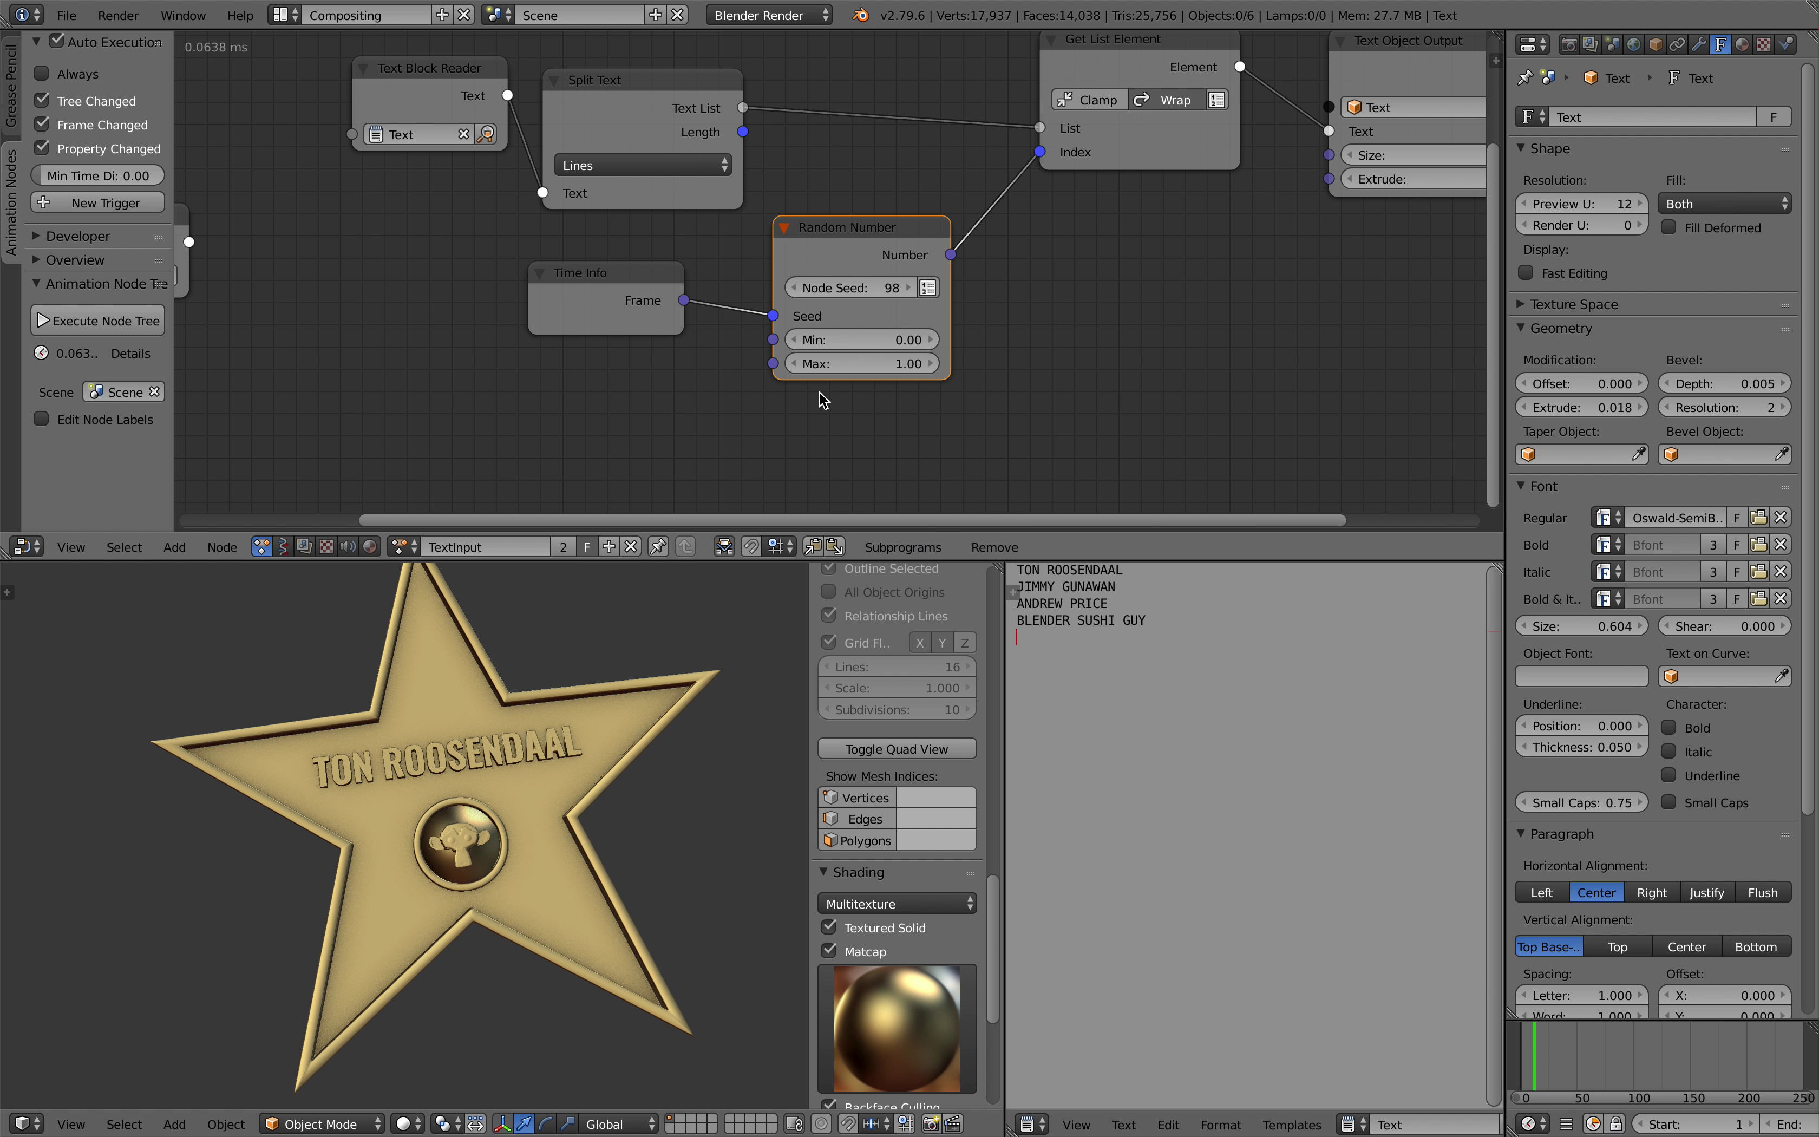
text(5)
key(Return)
click(890, 369)
text(4)
key(Return)
drag(1534, 1052, 1243, 931)
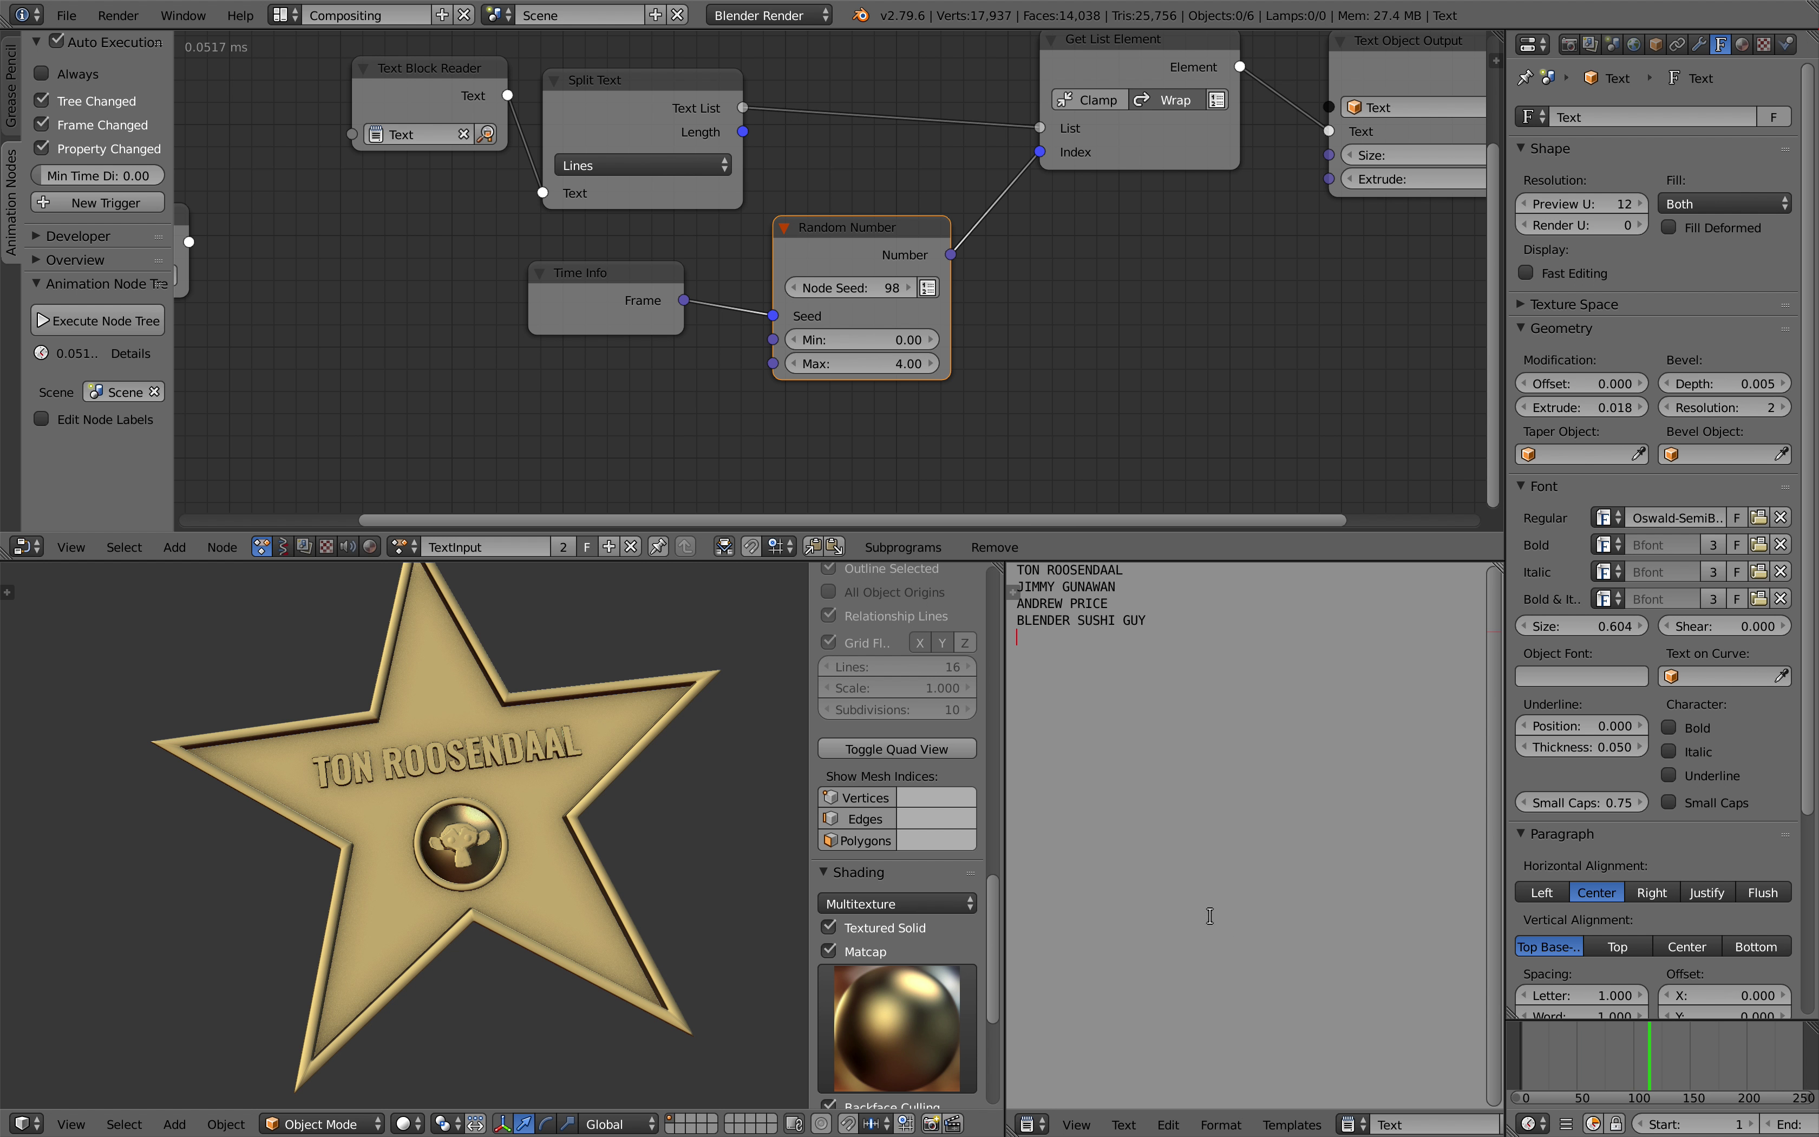
scroll(654, 789, down, 2)
click(1586, 1076)
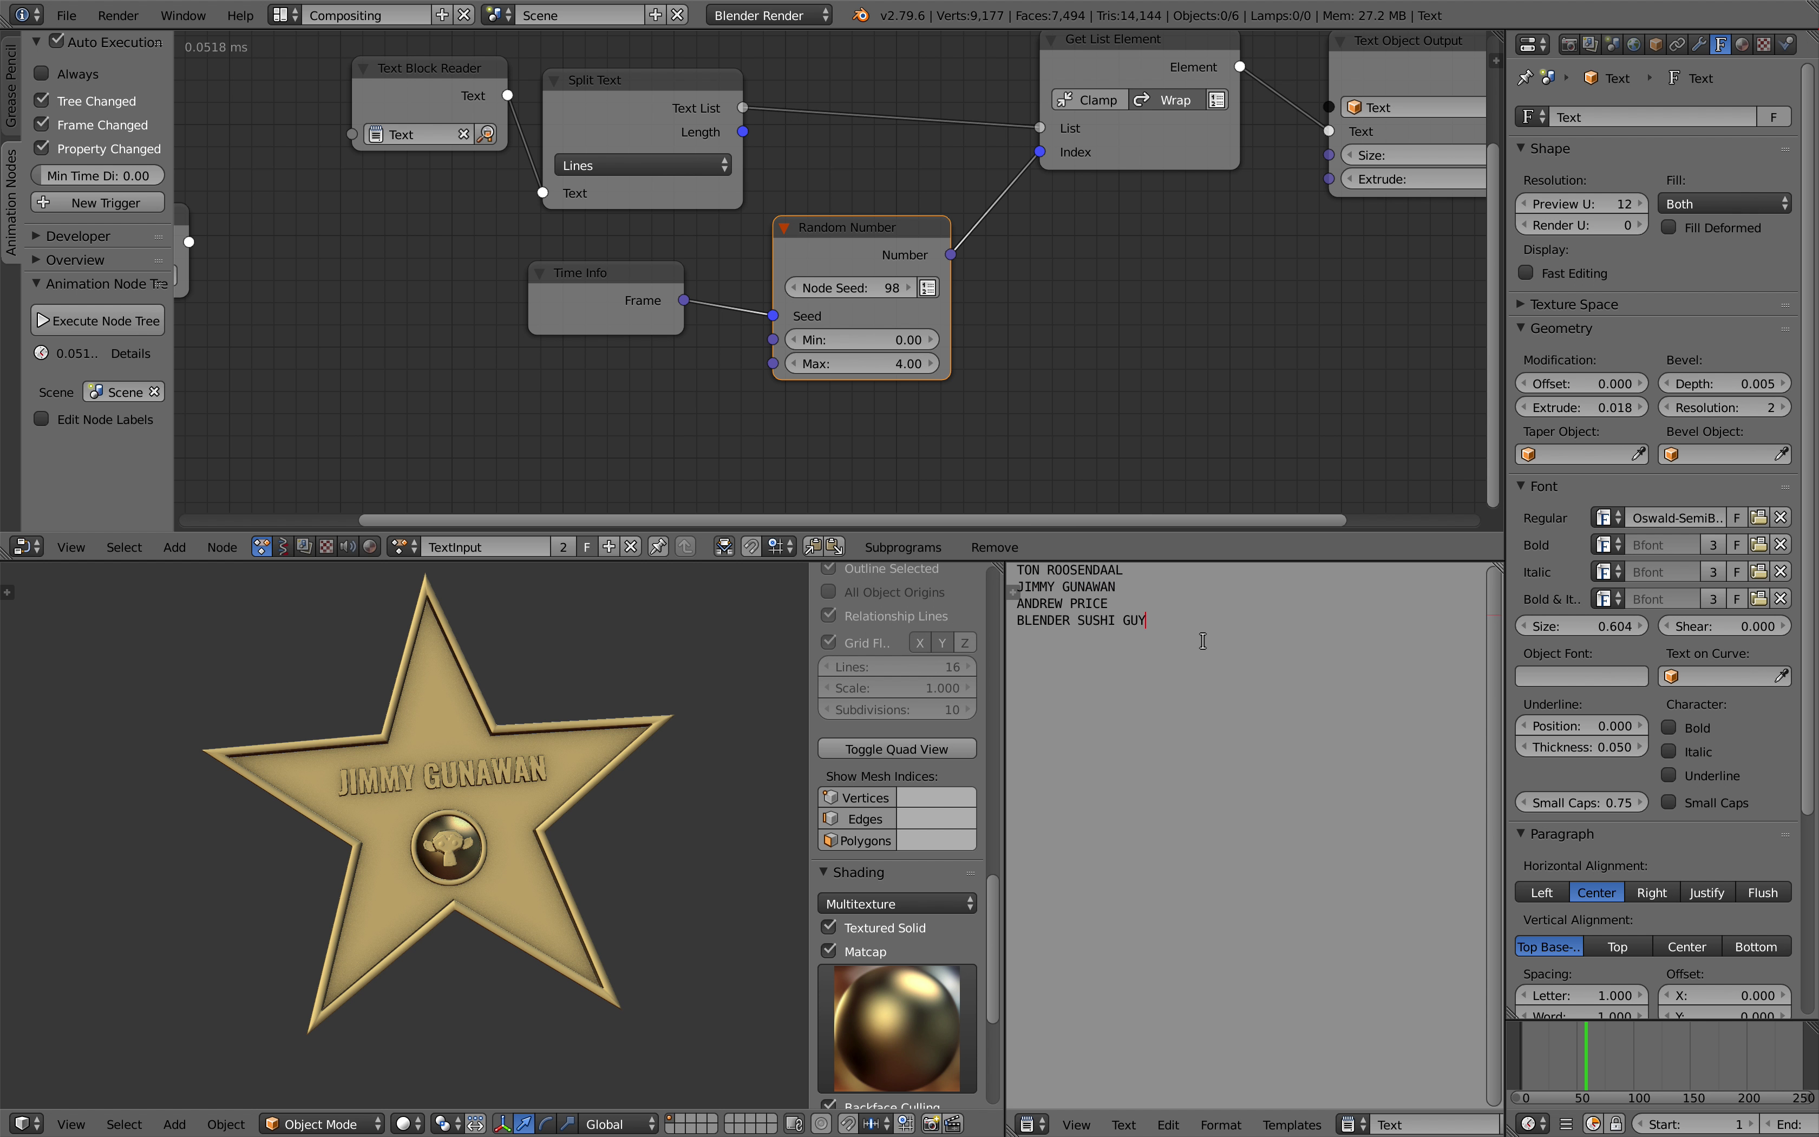
Switch to the web browser and search for "blender artists"
key(super+Tab)
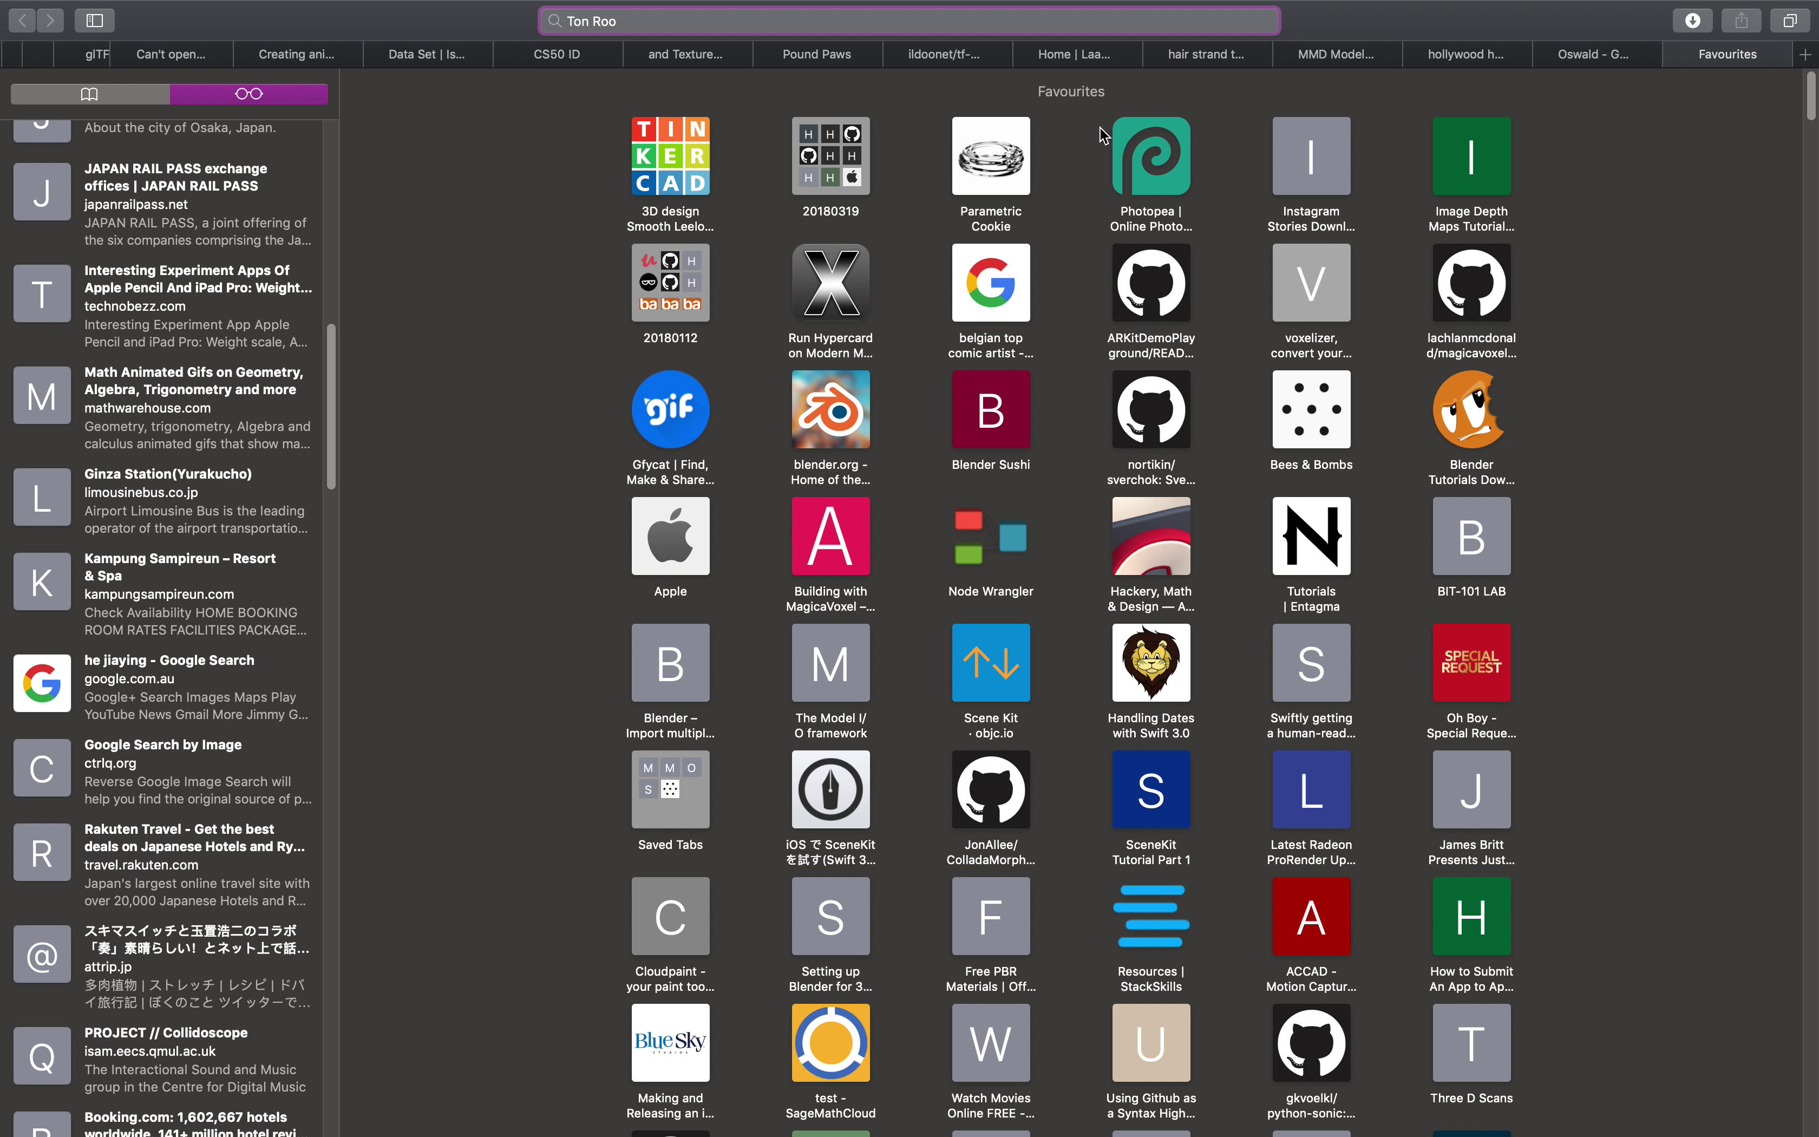
text(blender art)
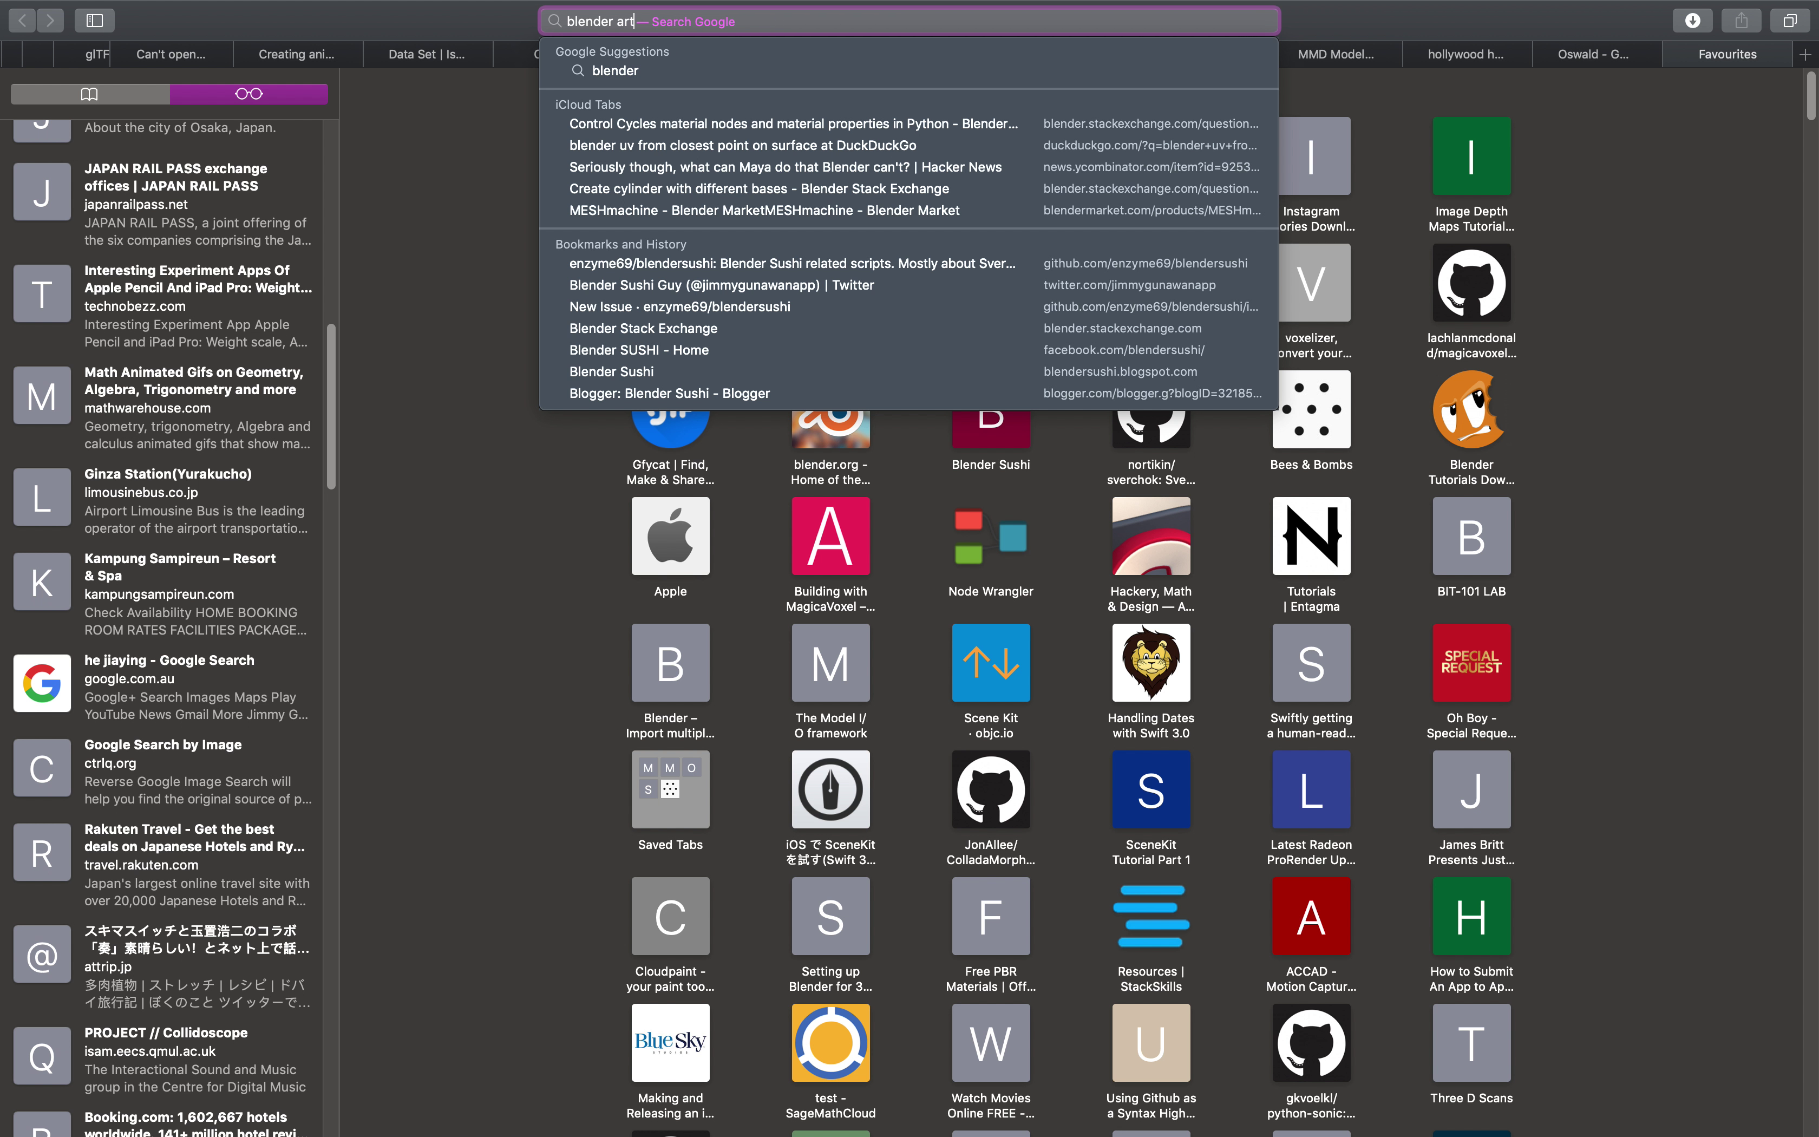
text(ists)
key(Return)
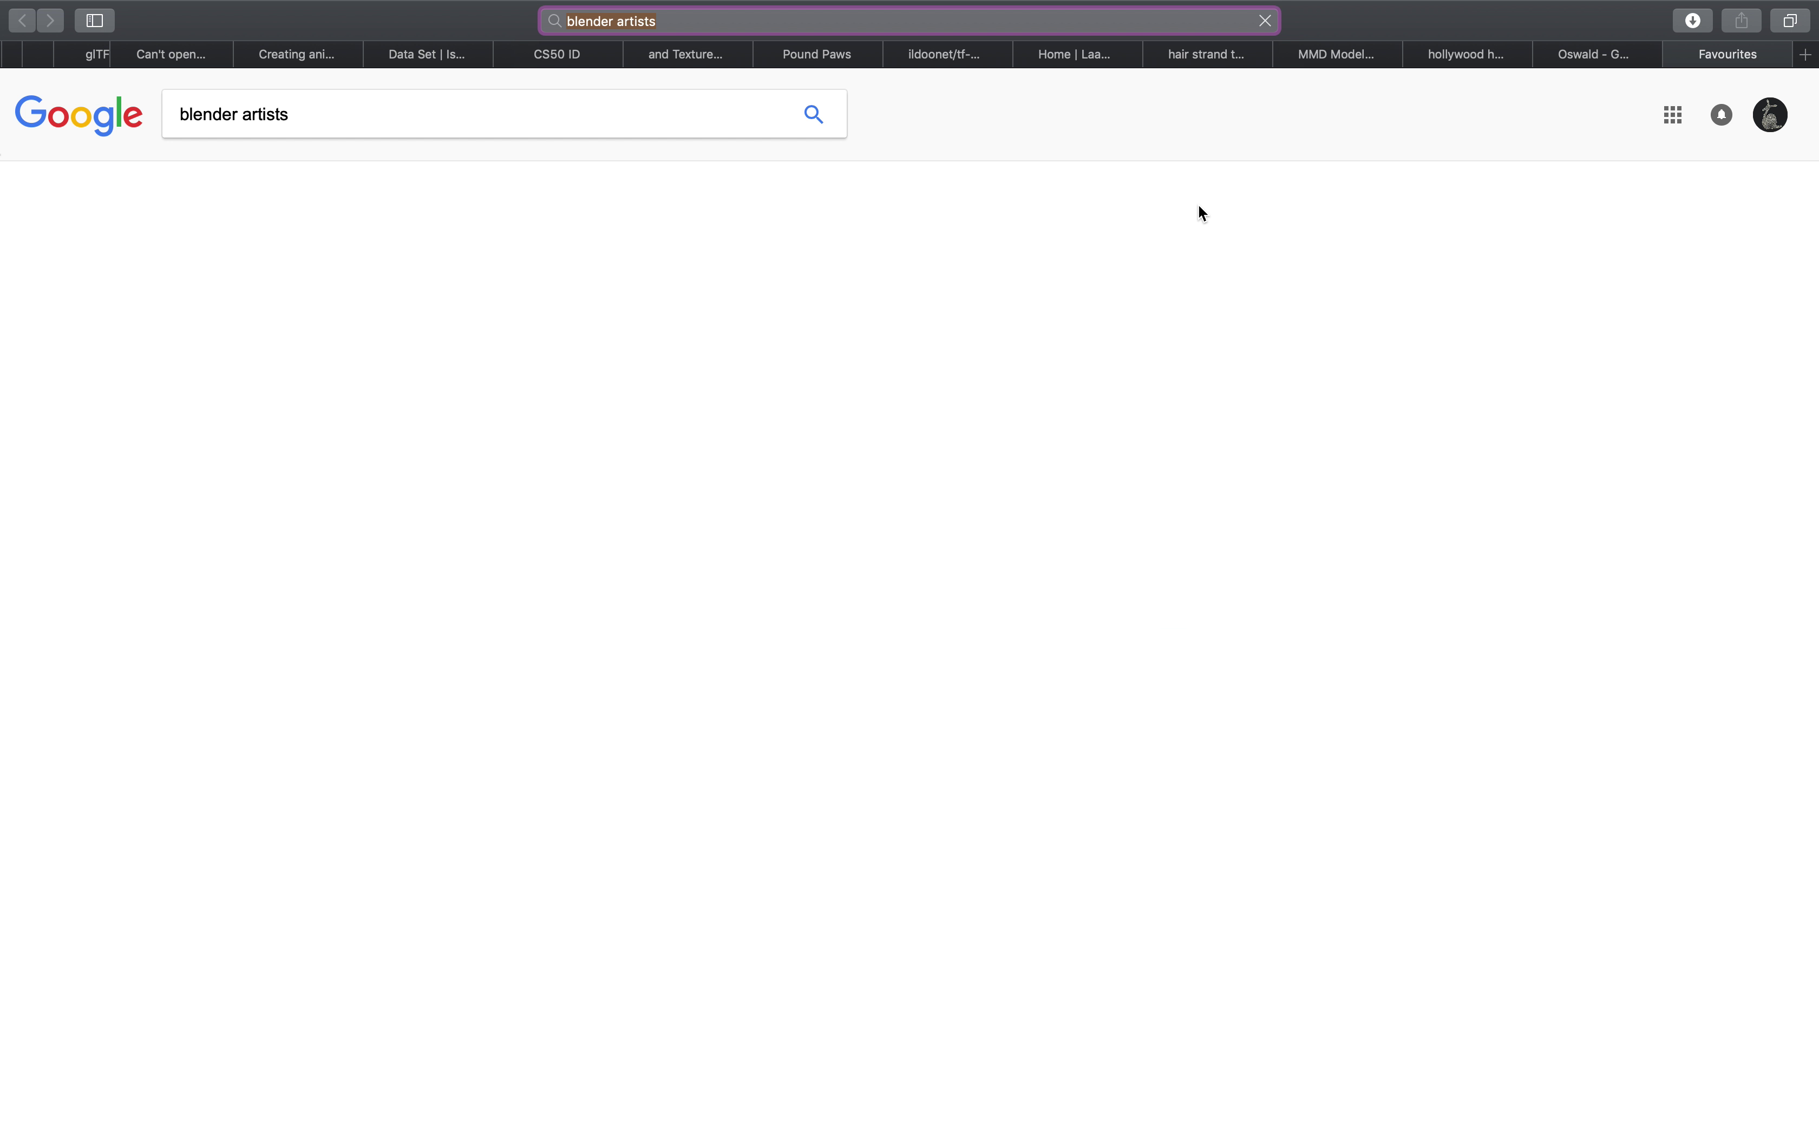
Search for "blender developer name list" in a new browser tab and open the result on the top 30 Blender developers of 2016
click(1808, 64)
text(blender develoip)
key(BackSpace)
key(BackSpace)
key(BackSpace)
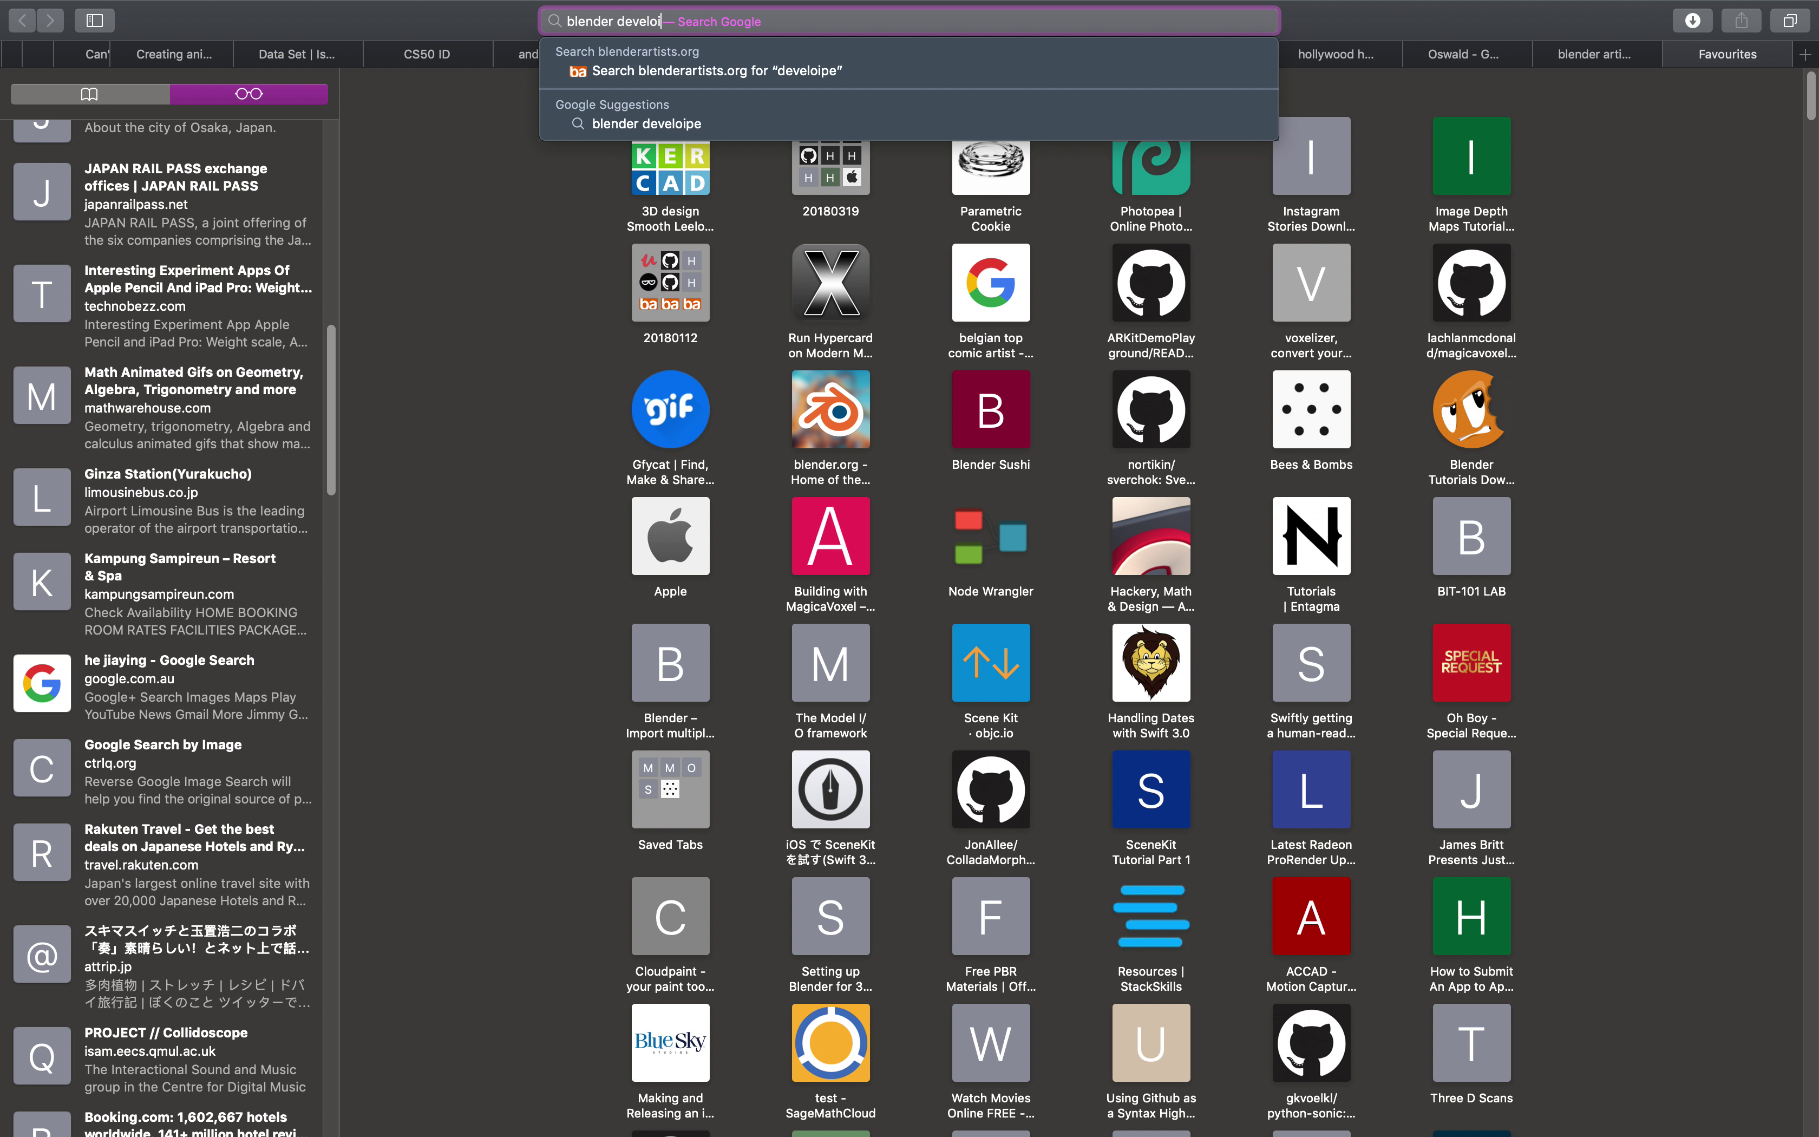
text(oper name)
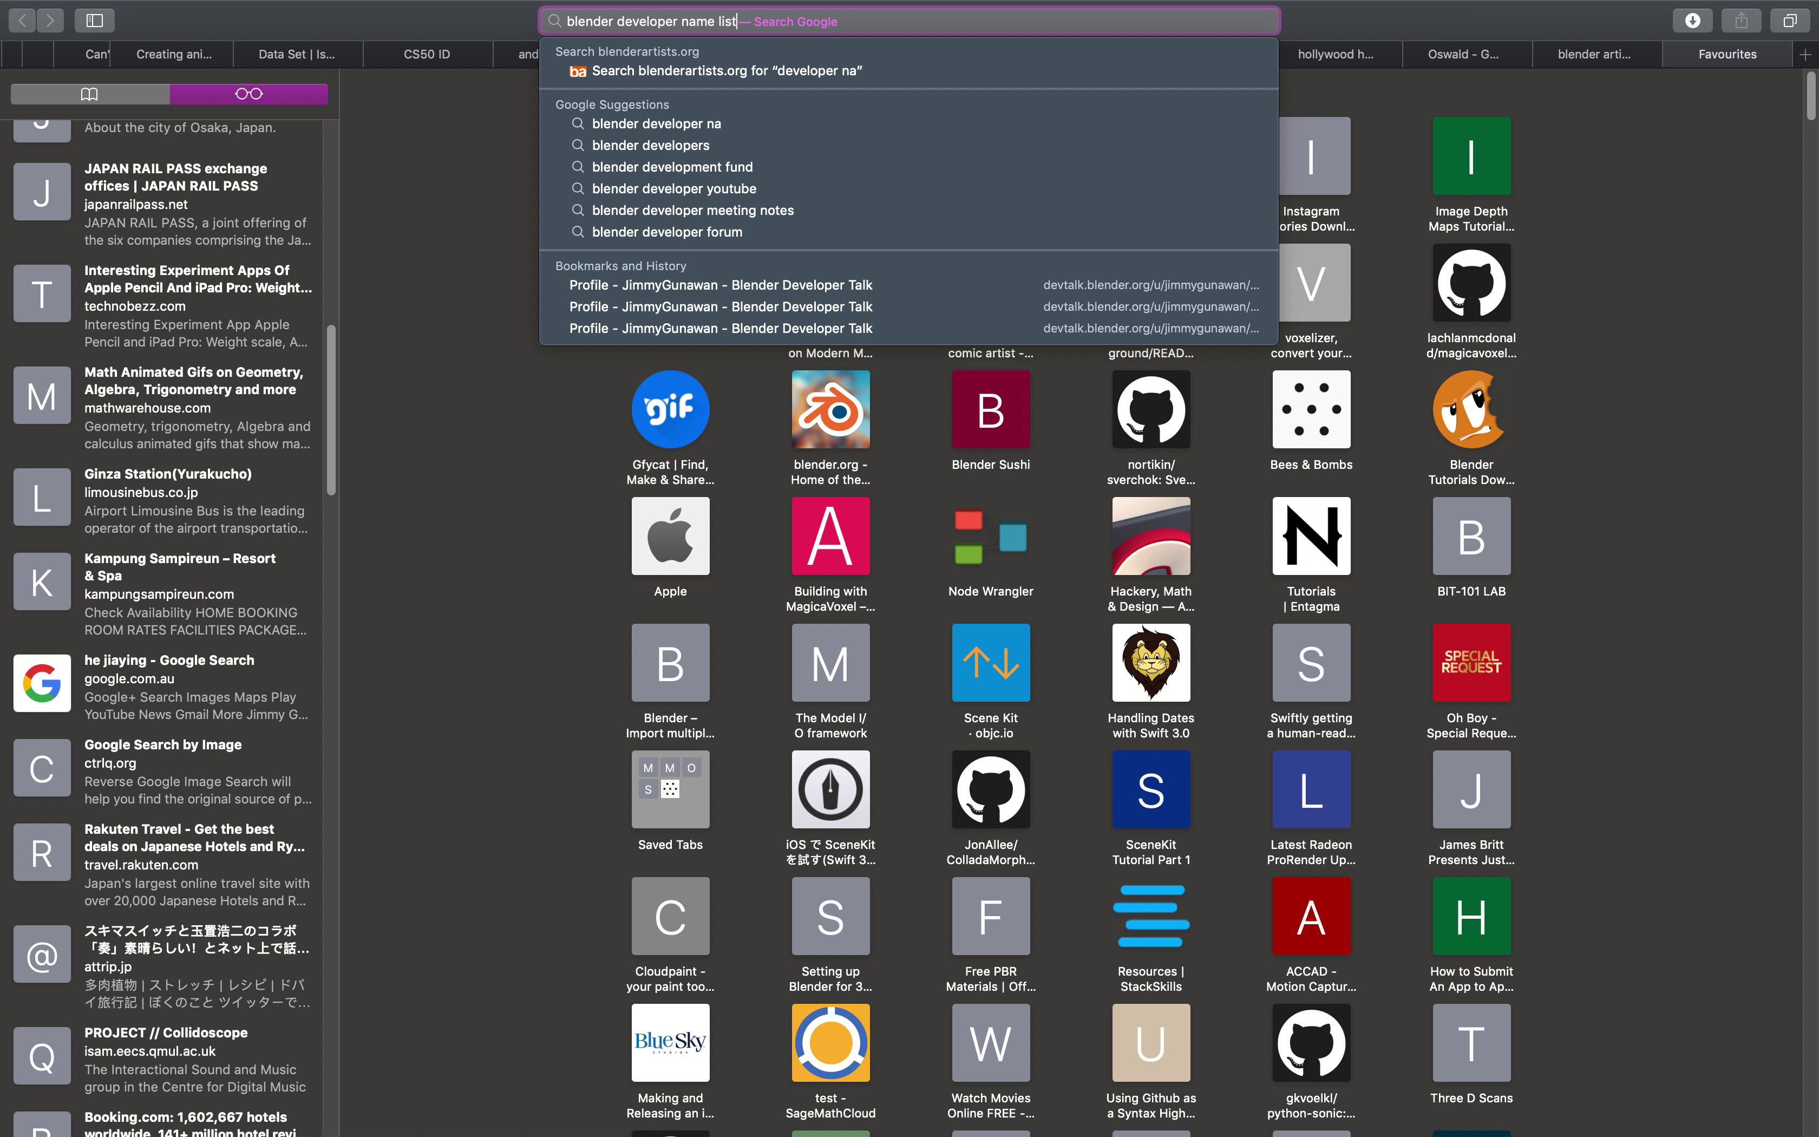
text( list)
key(Return)
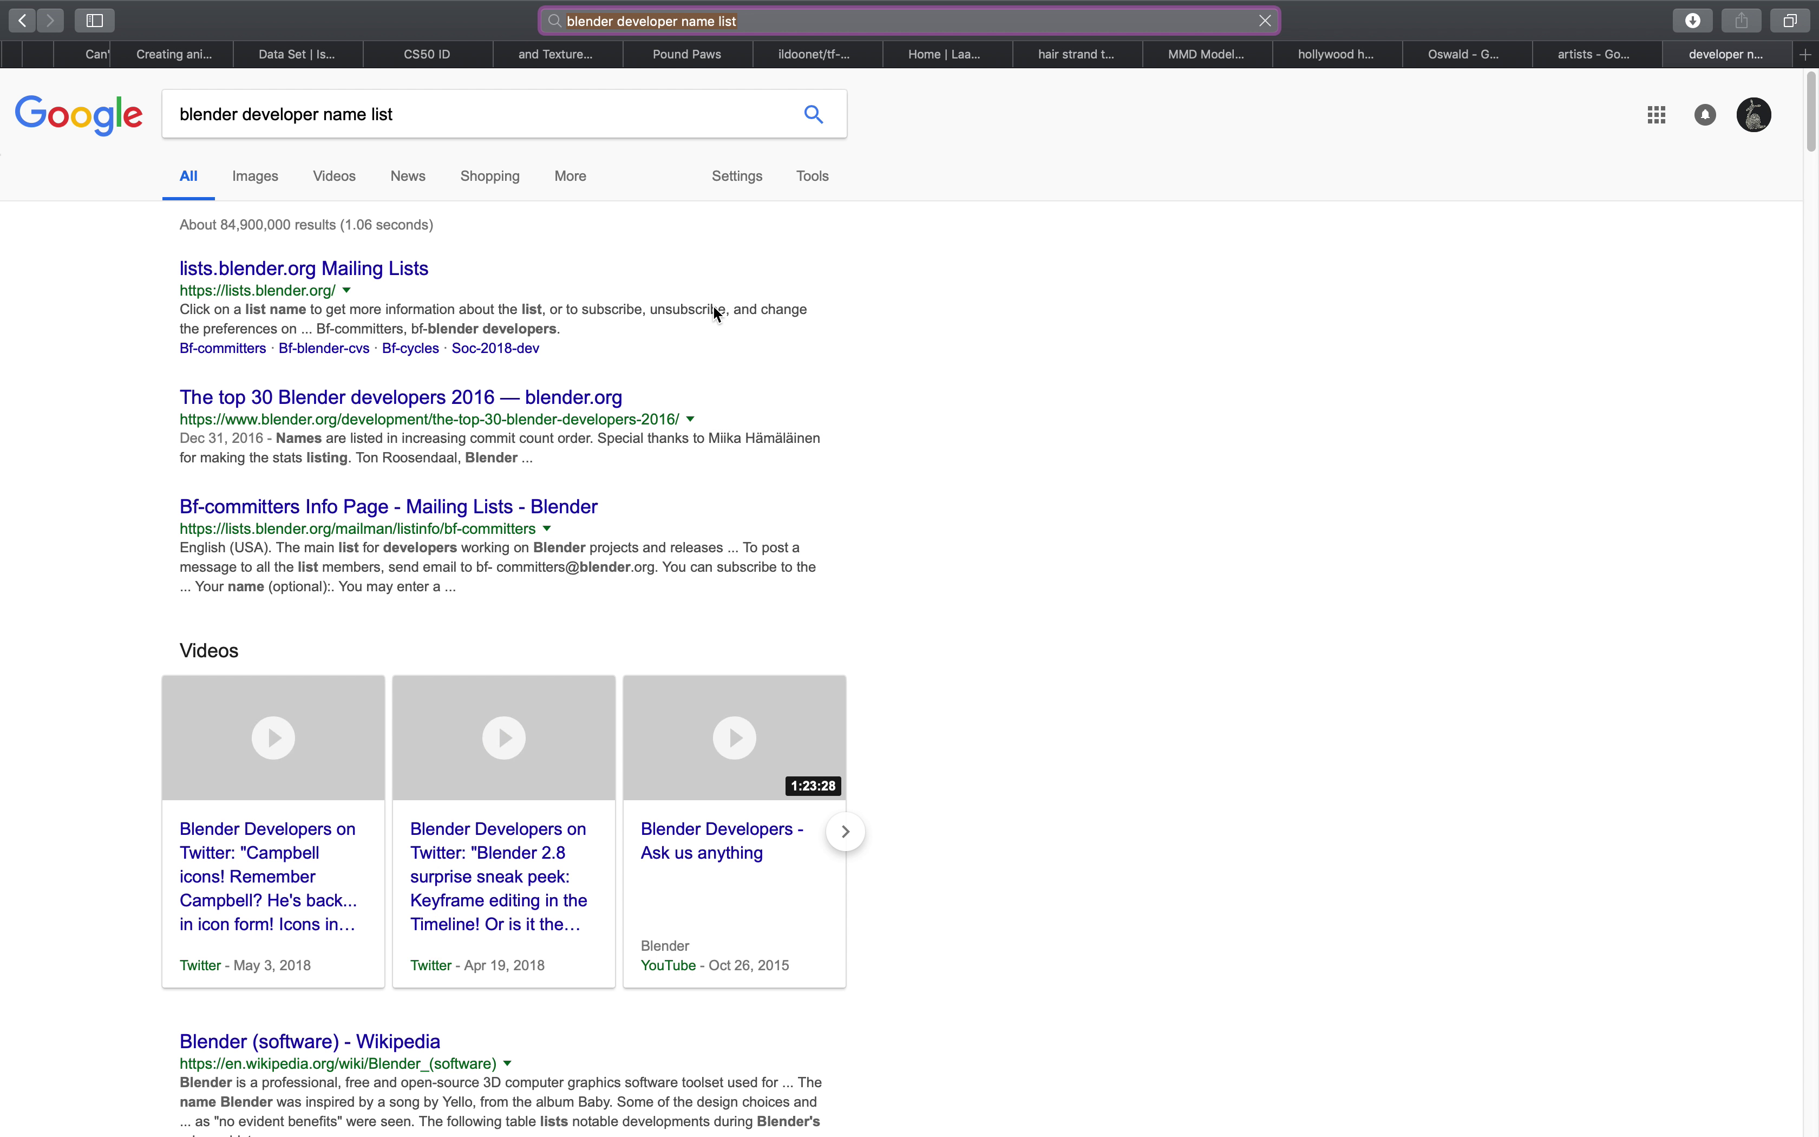
click(462, 401)
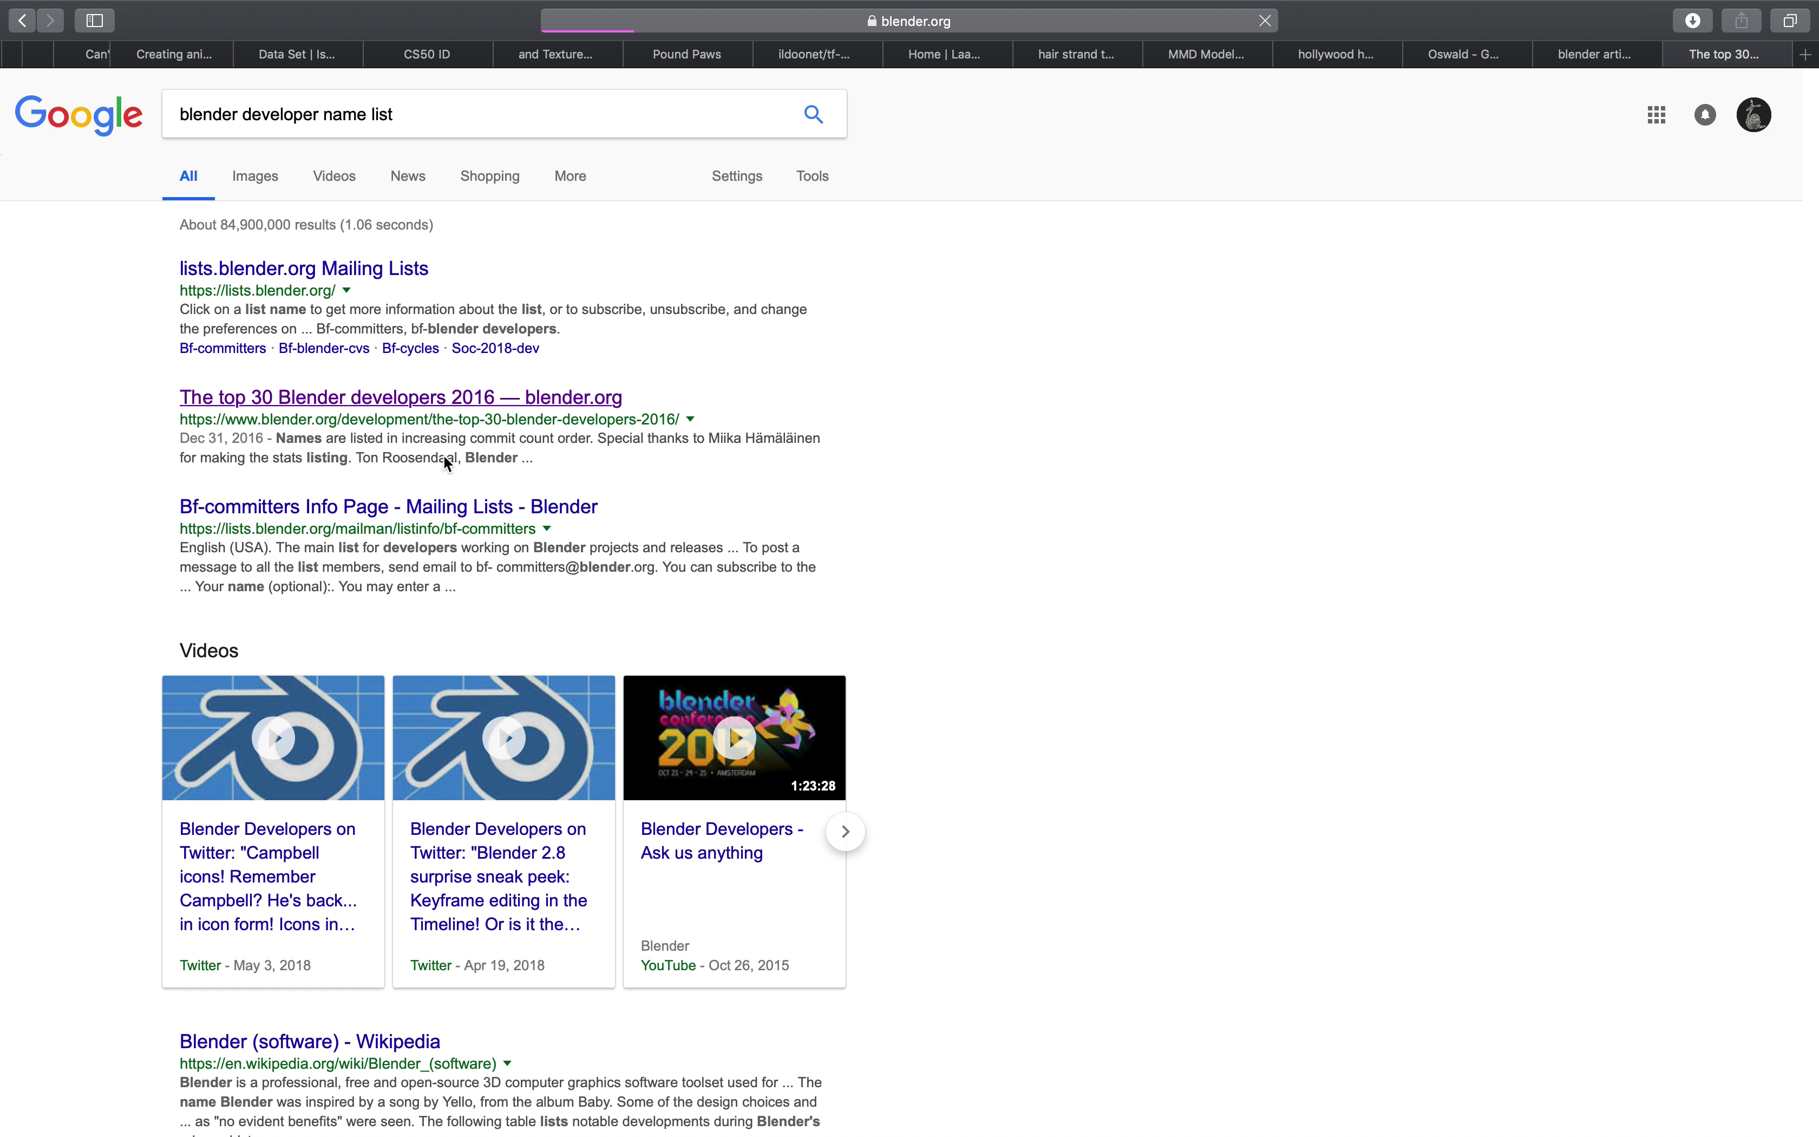
Copy the artist's name from the "Top Blender Artists" search result and add it as a new line in Blender's text block
click(1575, 55)
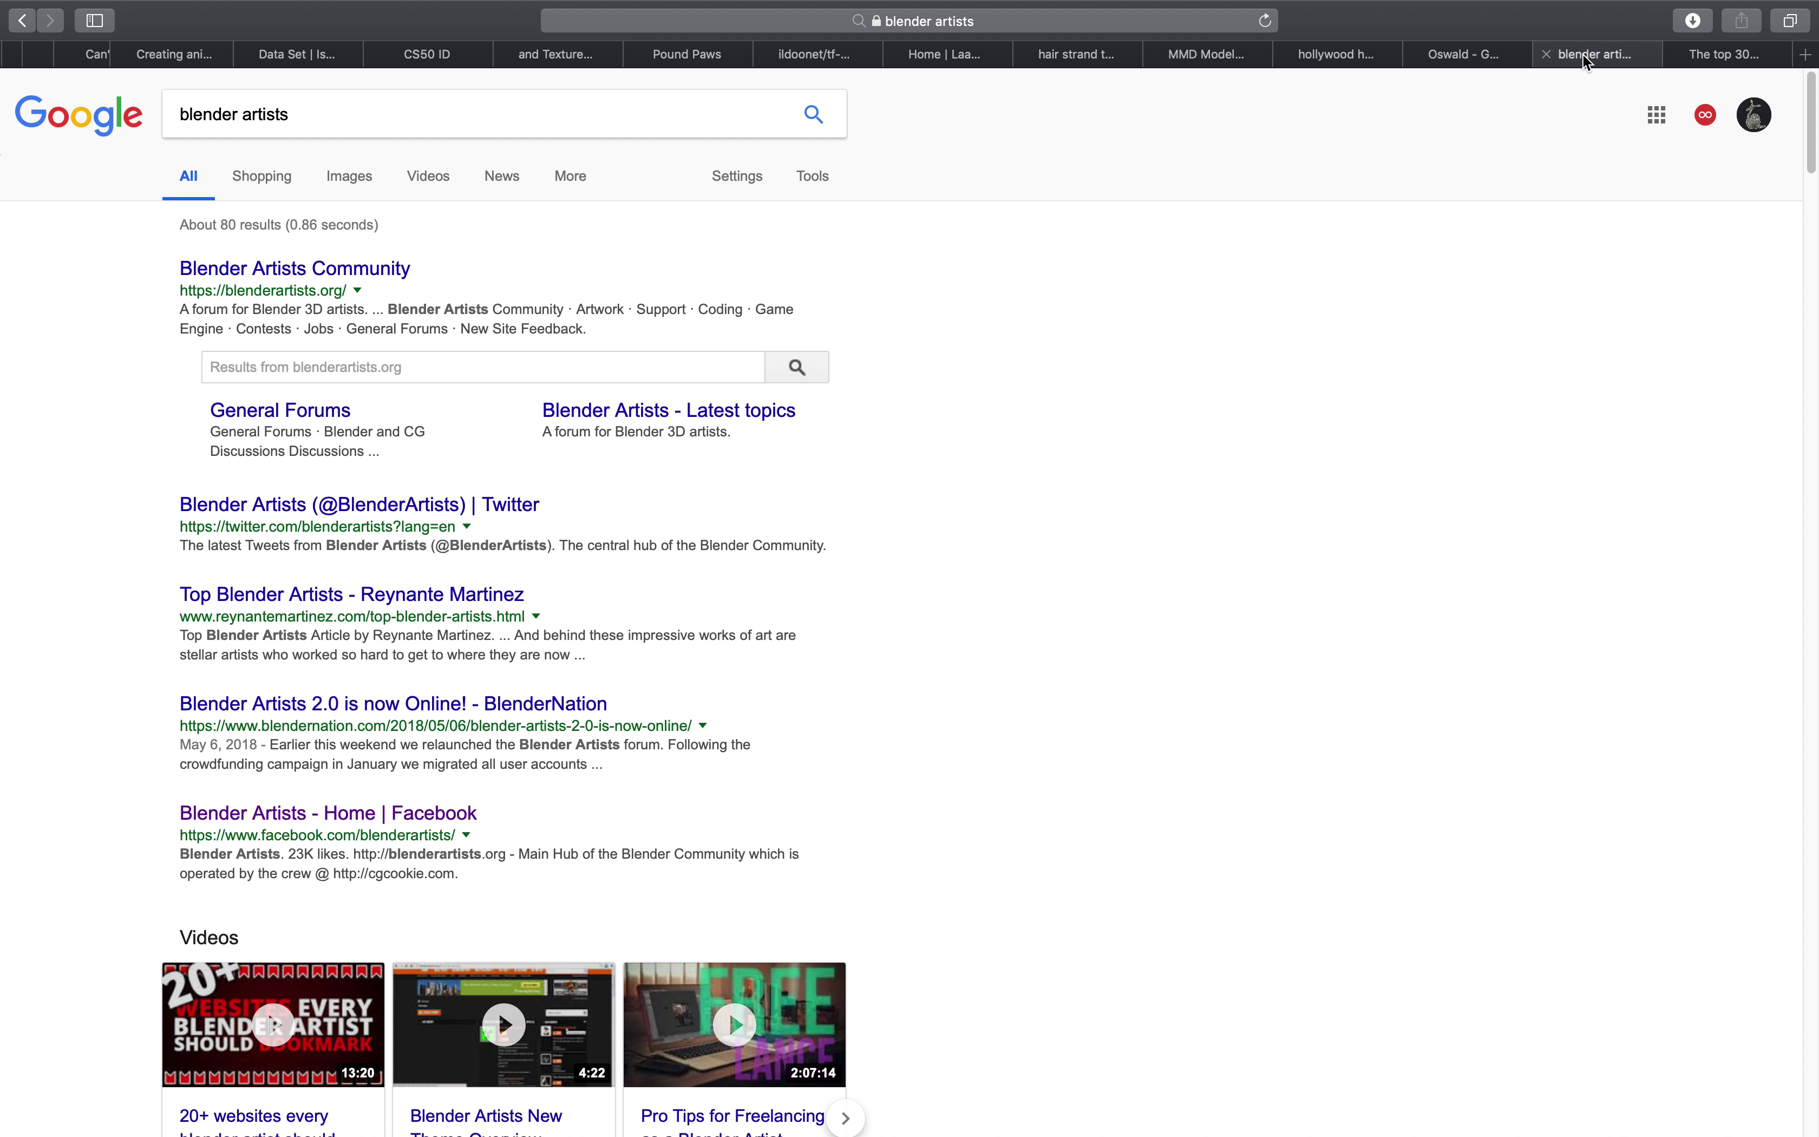
drag(550, 601, 373, 597)
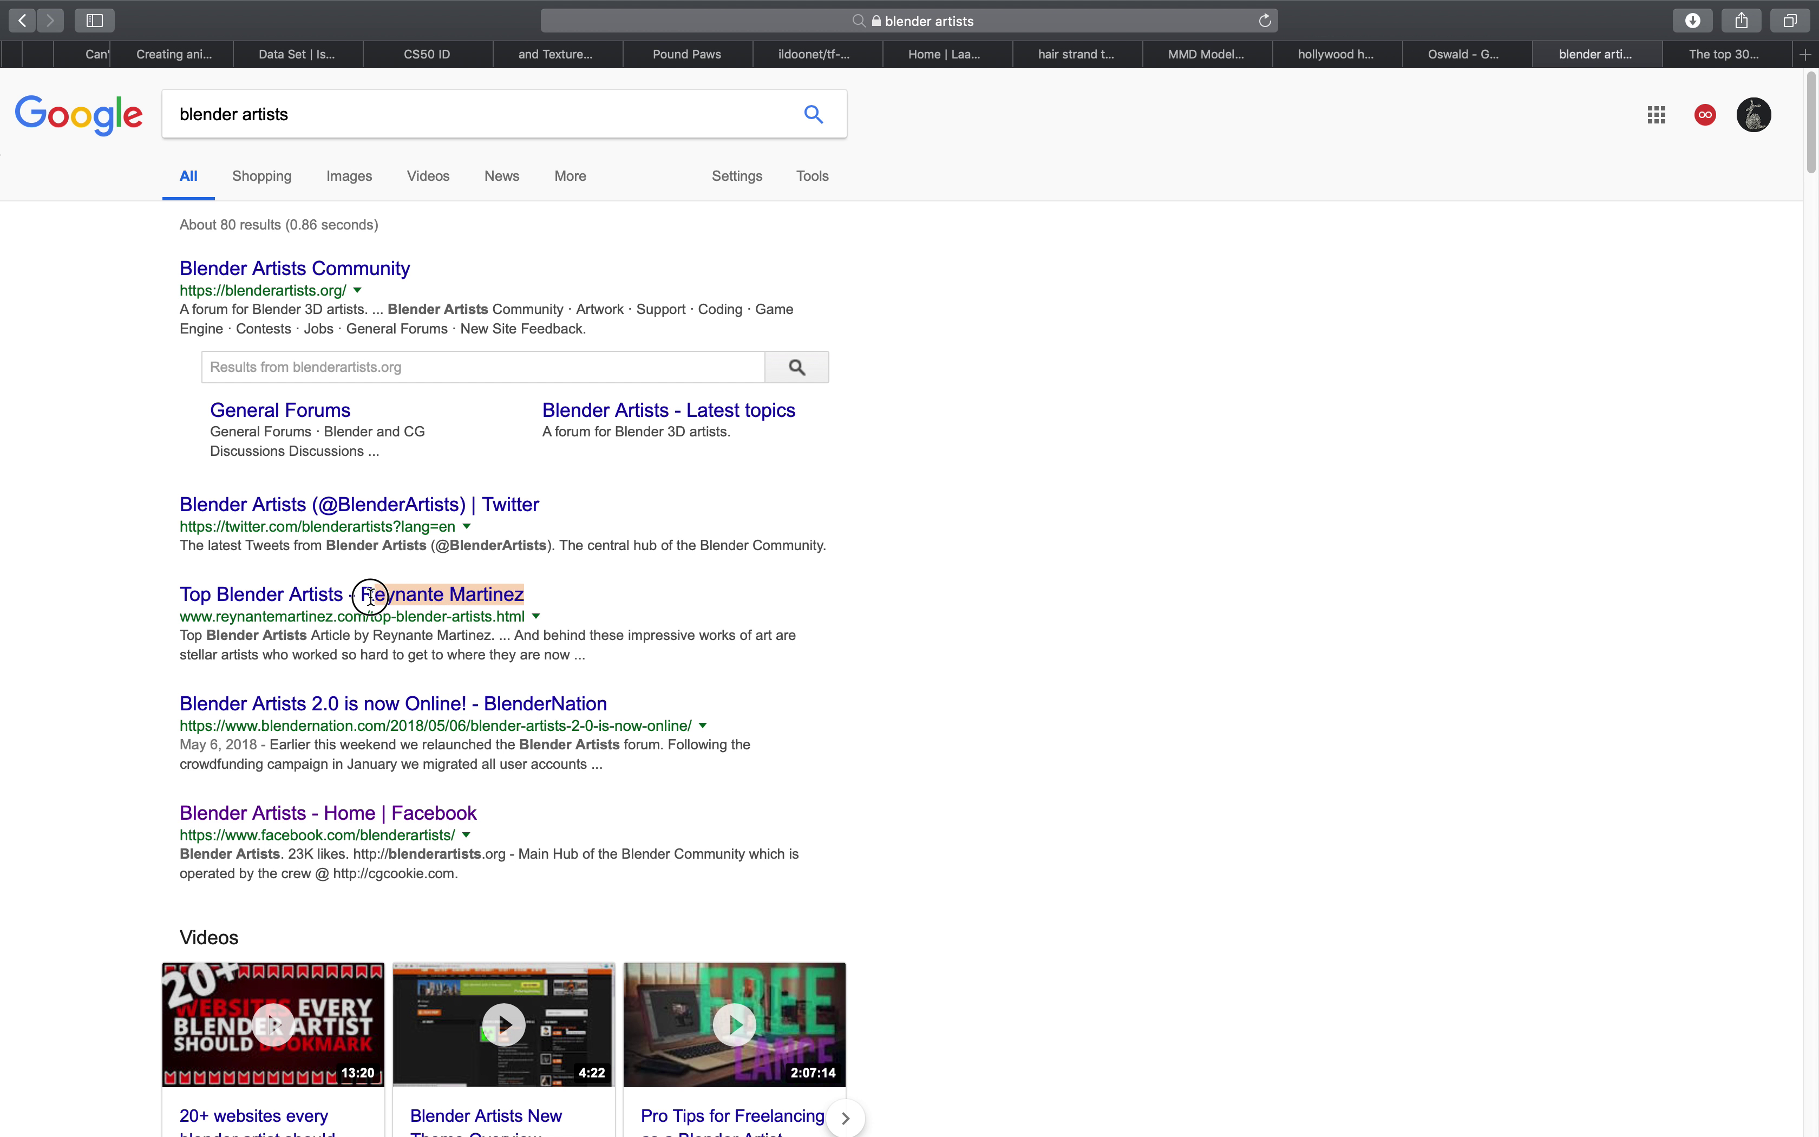
key(ctrl+Left)
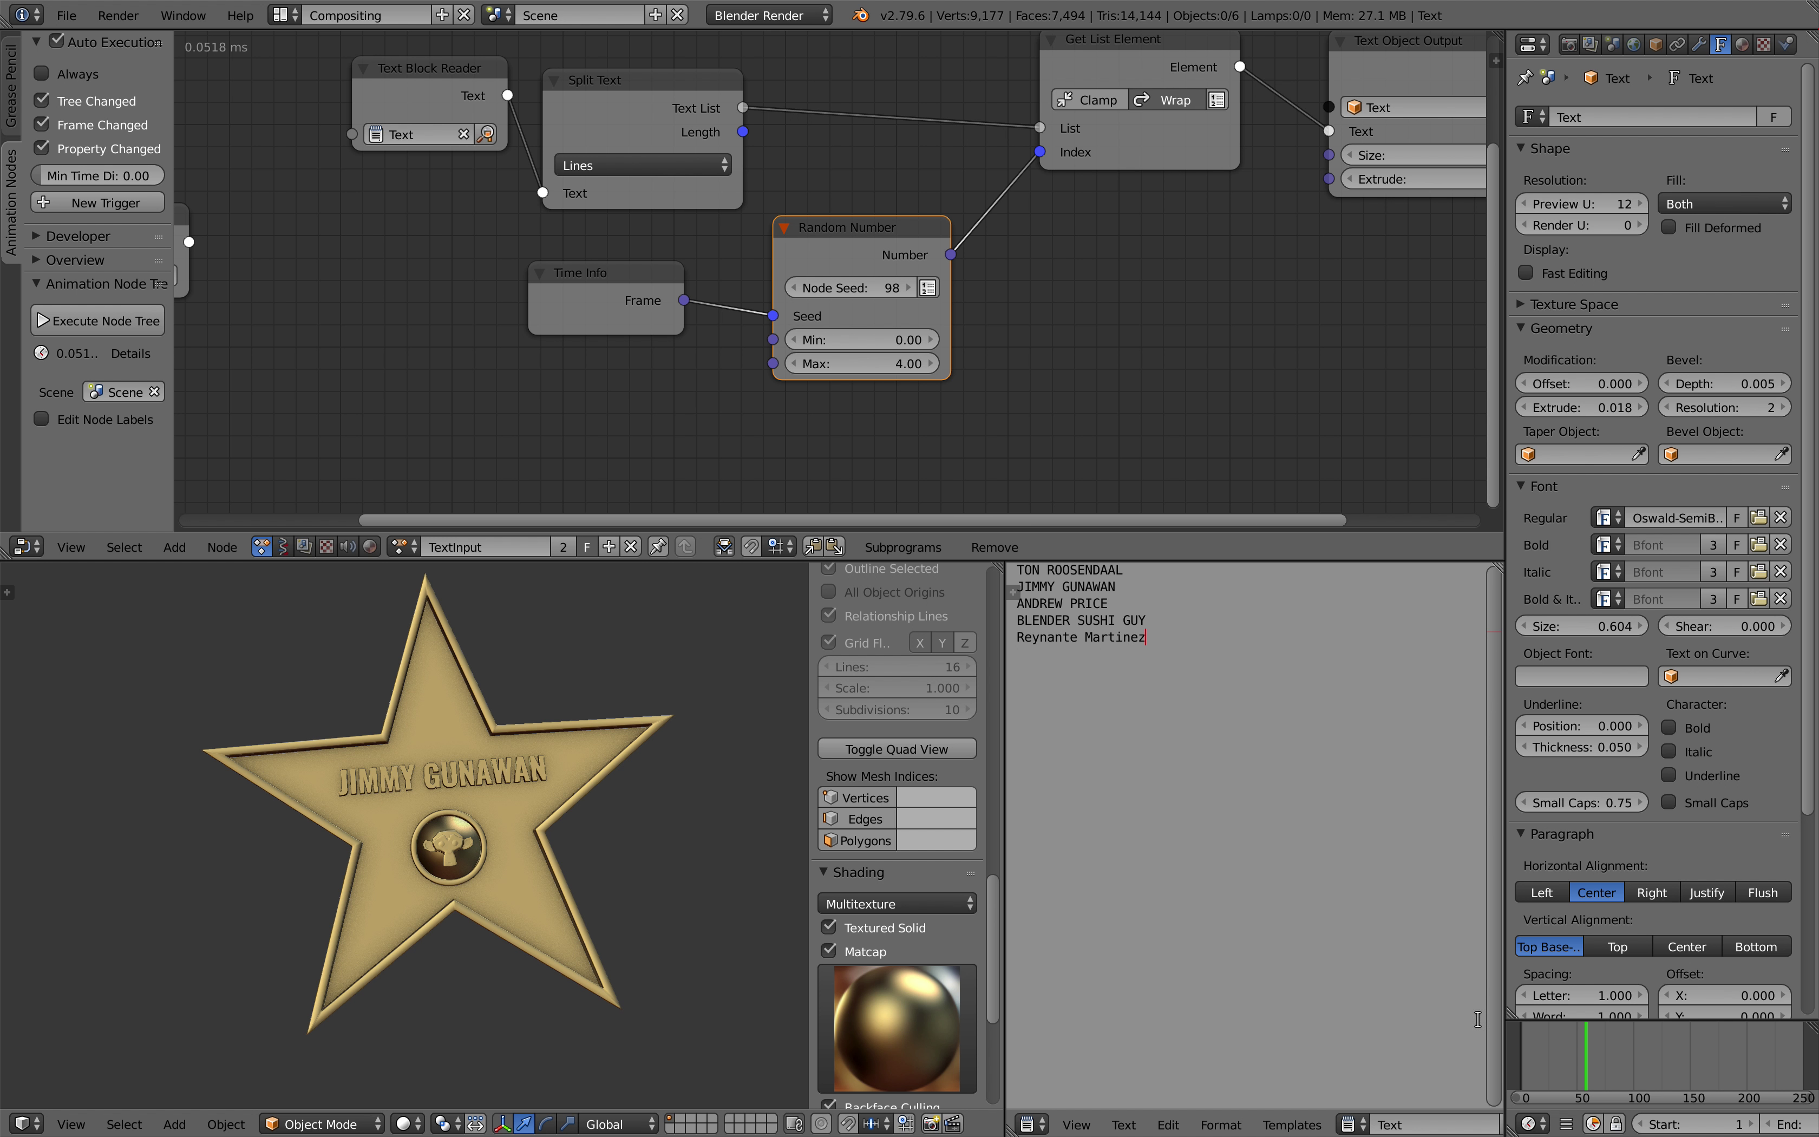
Set the Random Number node's Max to 5 and scrub the timeline to test the extended name list
mouse_move(1590, 1046)
mouse_down()
mouse_move(1645, 1038)
mouse_move(1611, 1044)
mouse_up()
click(932, 363)
click(1616, 1044)
drag(1617, 1045, 1631, 1050)
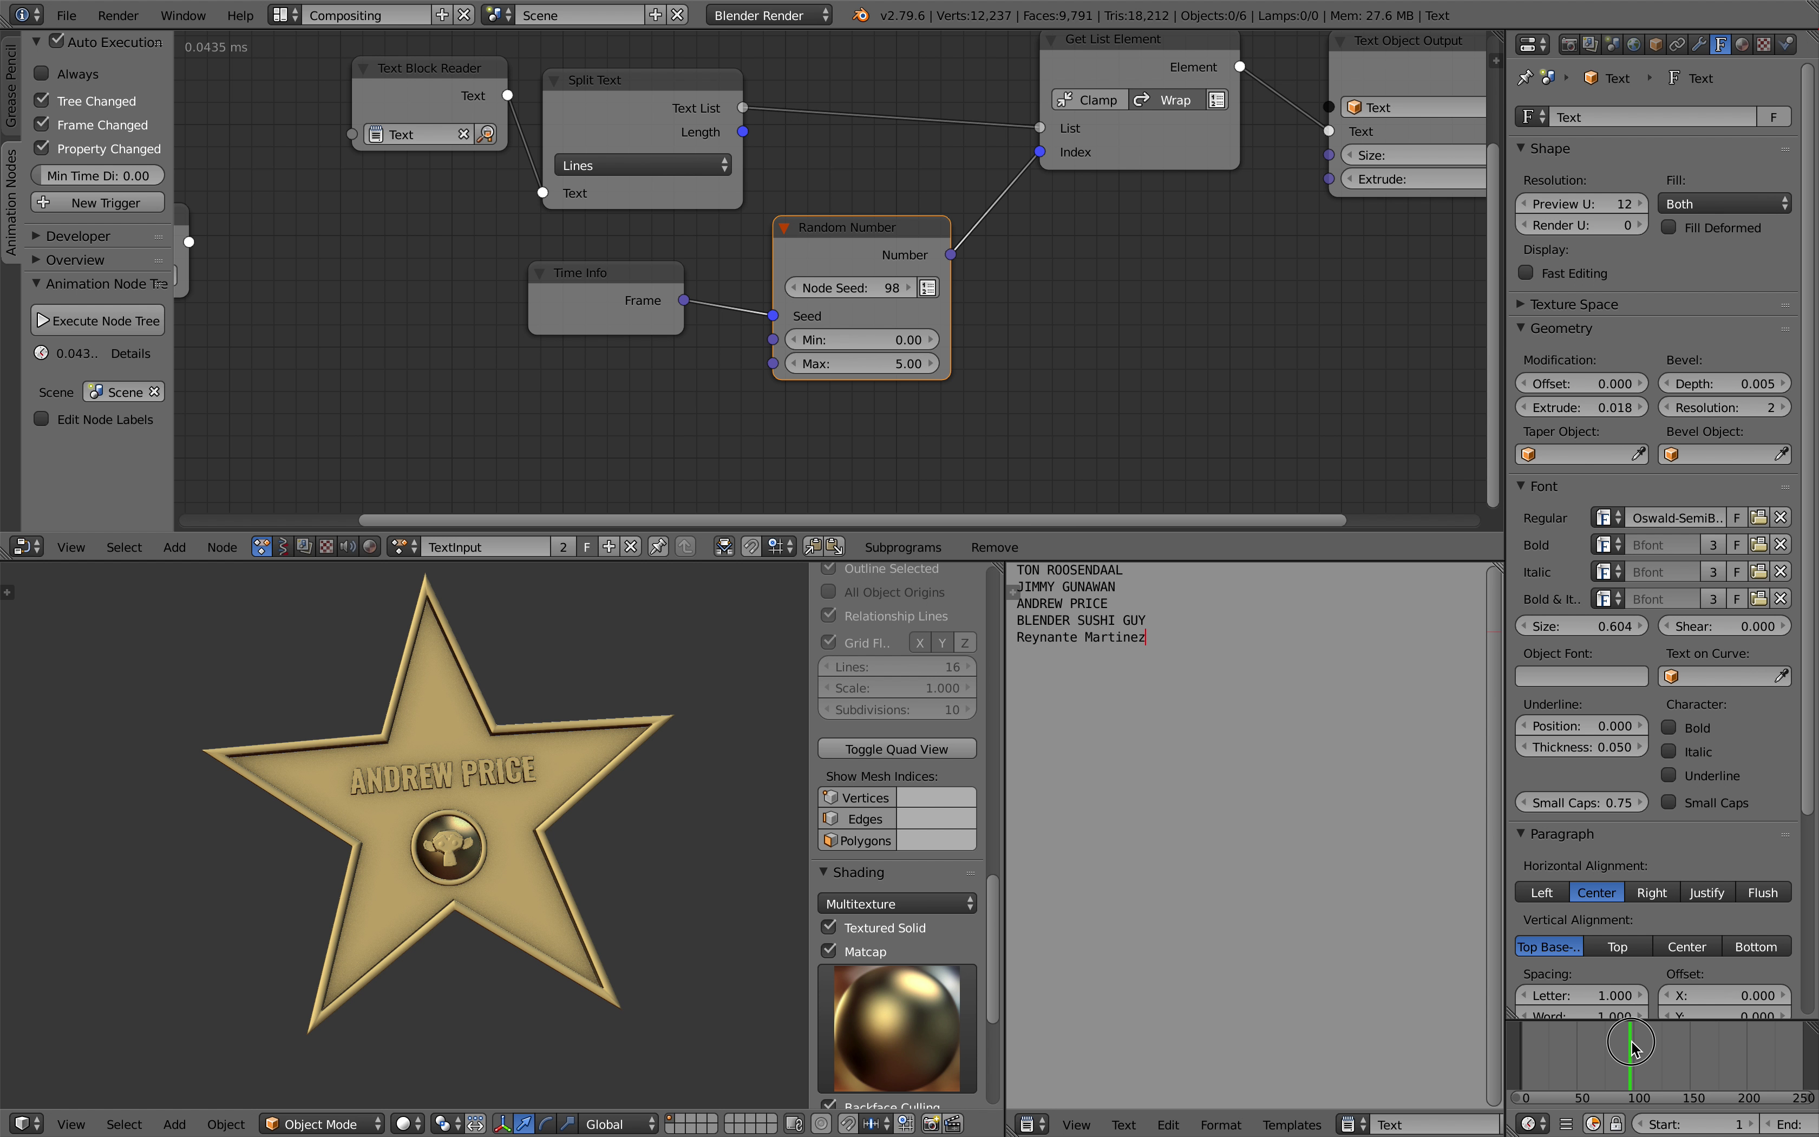
Try a text Characters node beside the Random Number node, and delete it
middle_drag(1047, 340, 1020, 337)
key(shift+a)
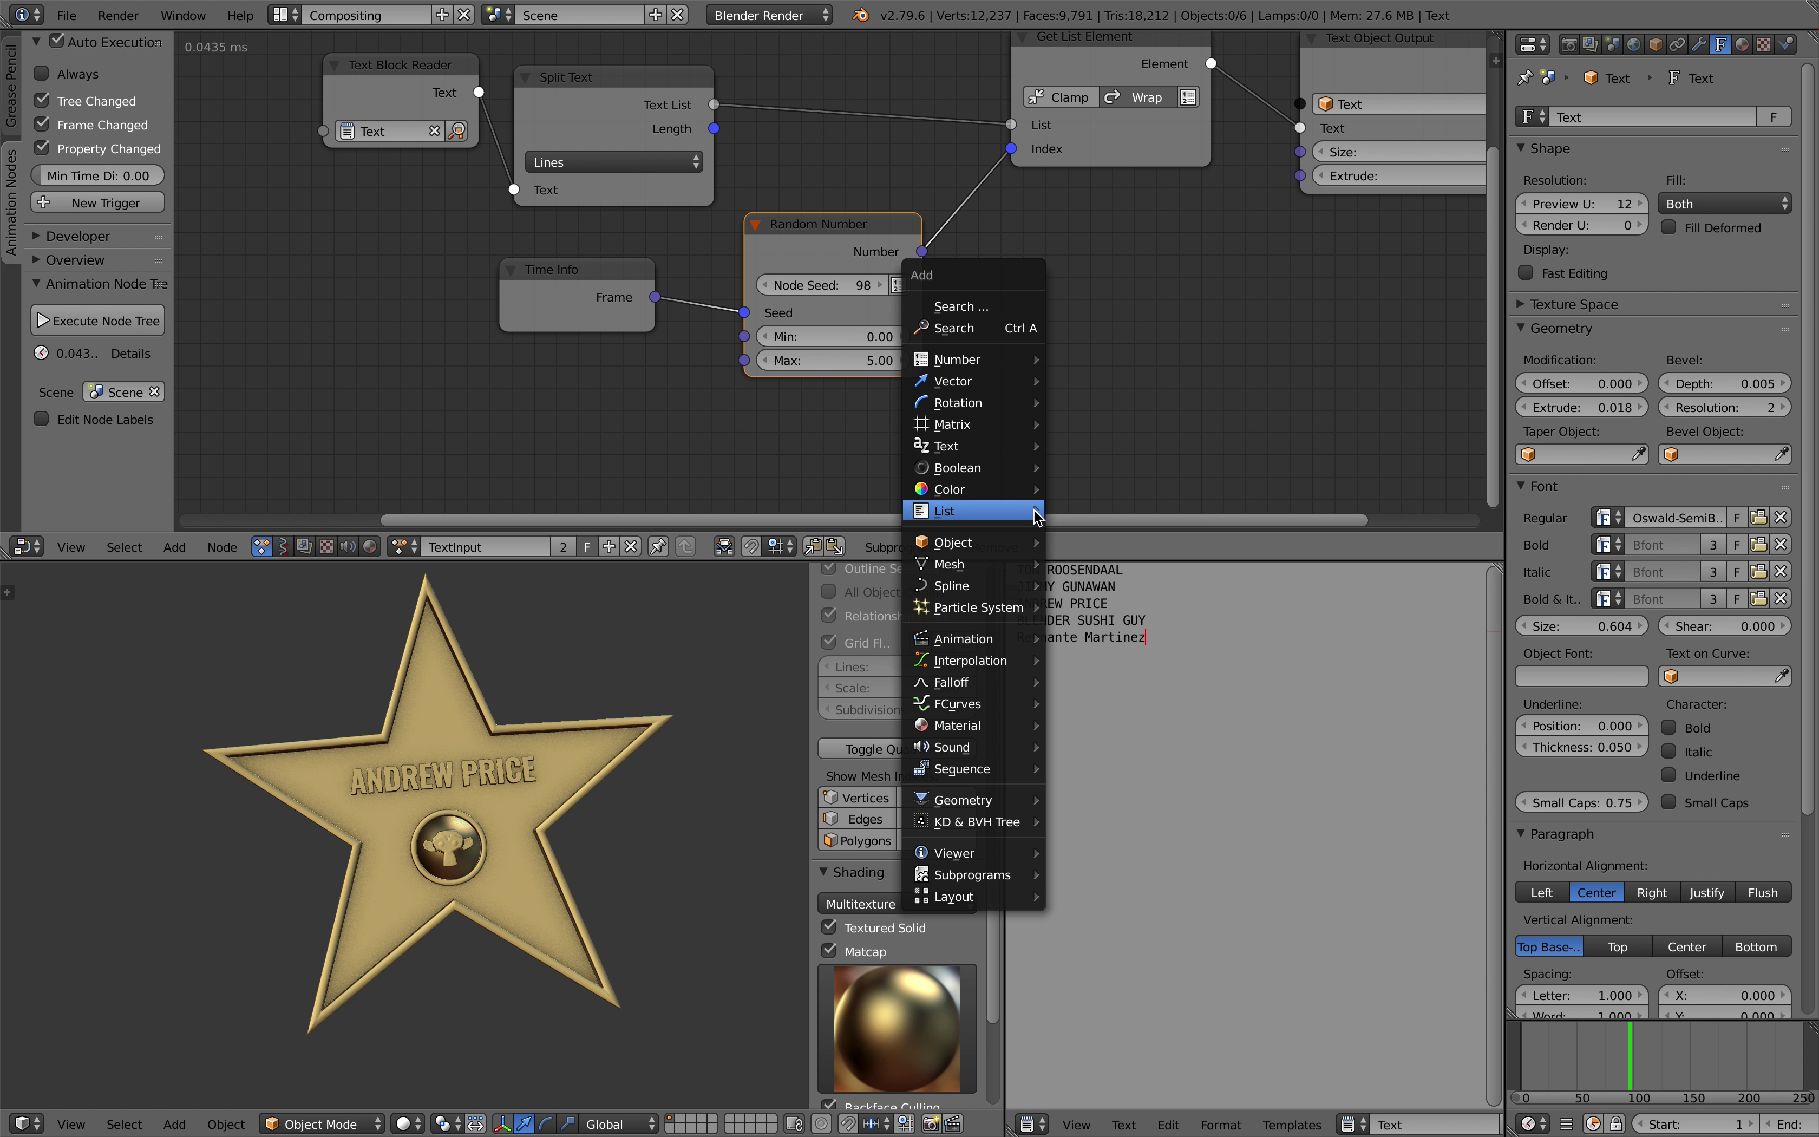
mouse_move(1025, 450)
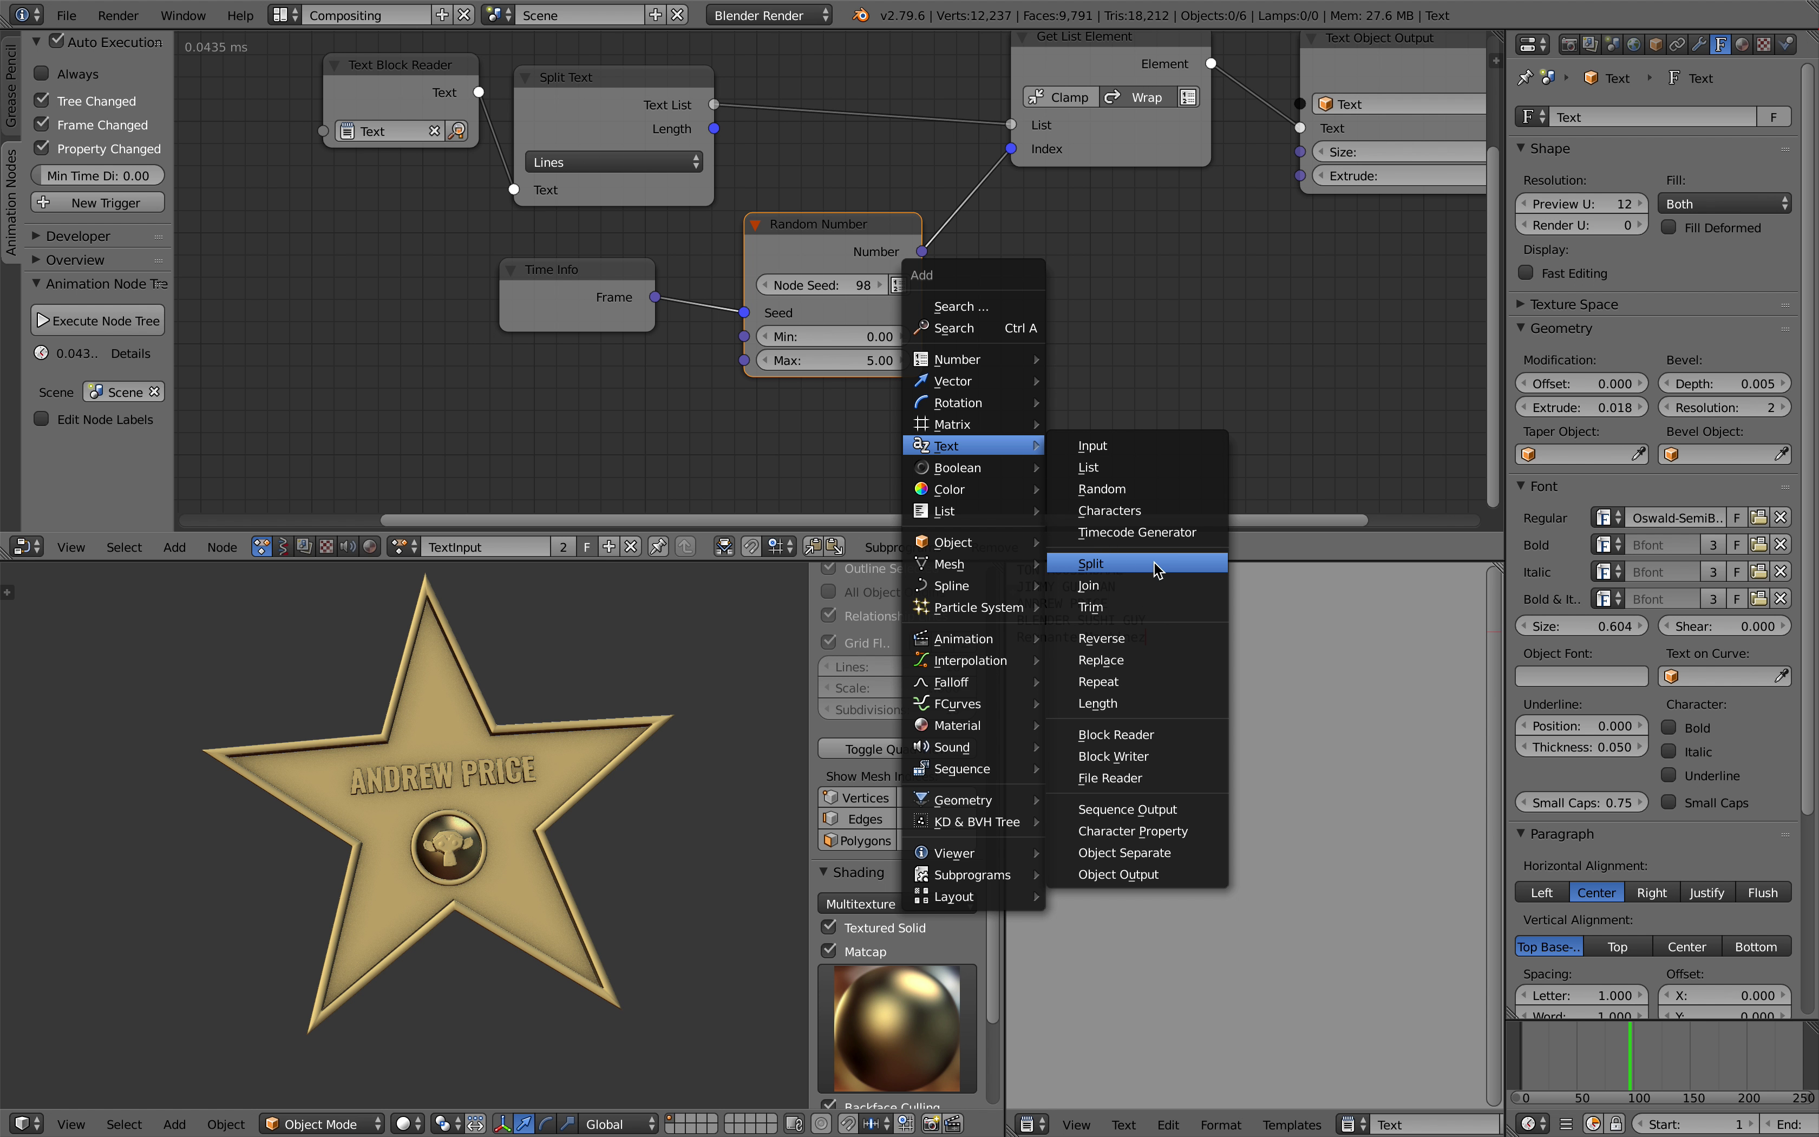
click(1155, 513)
drag(1127, 335, 1116, 333)
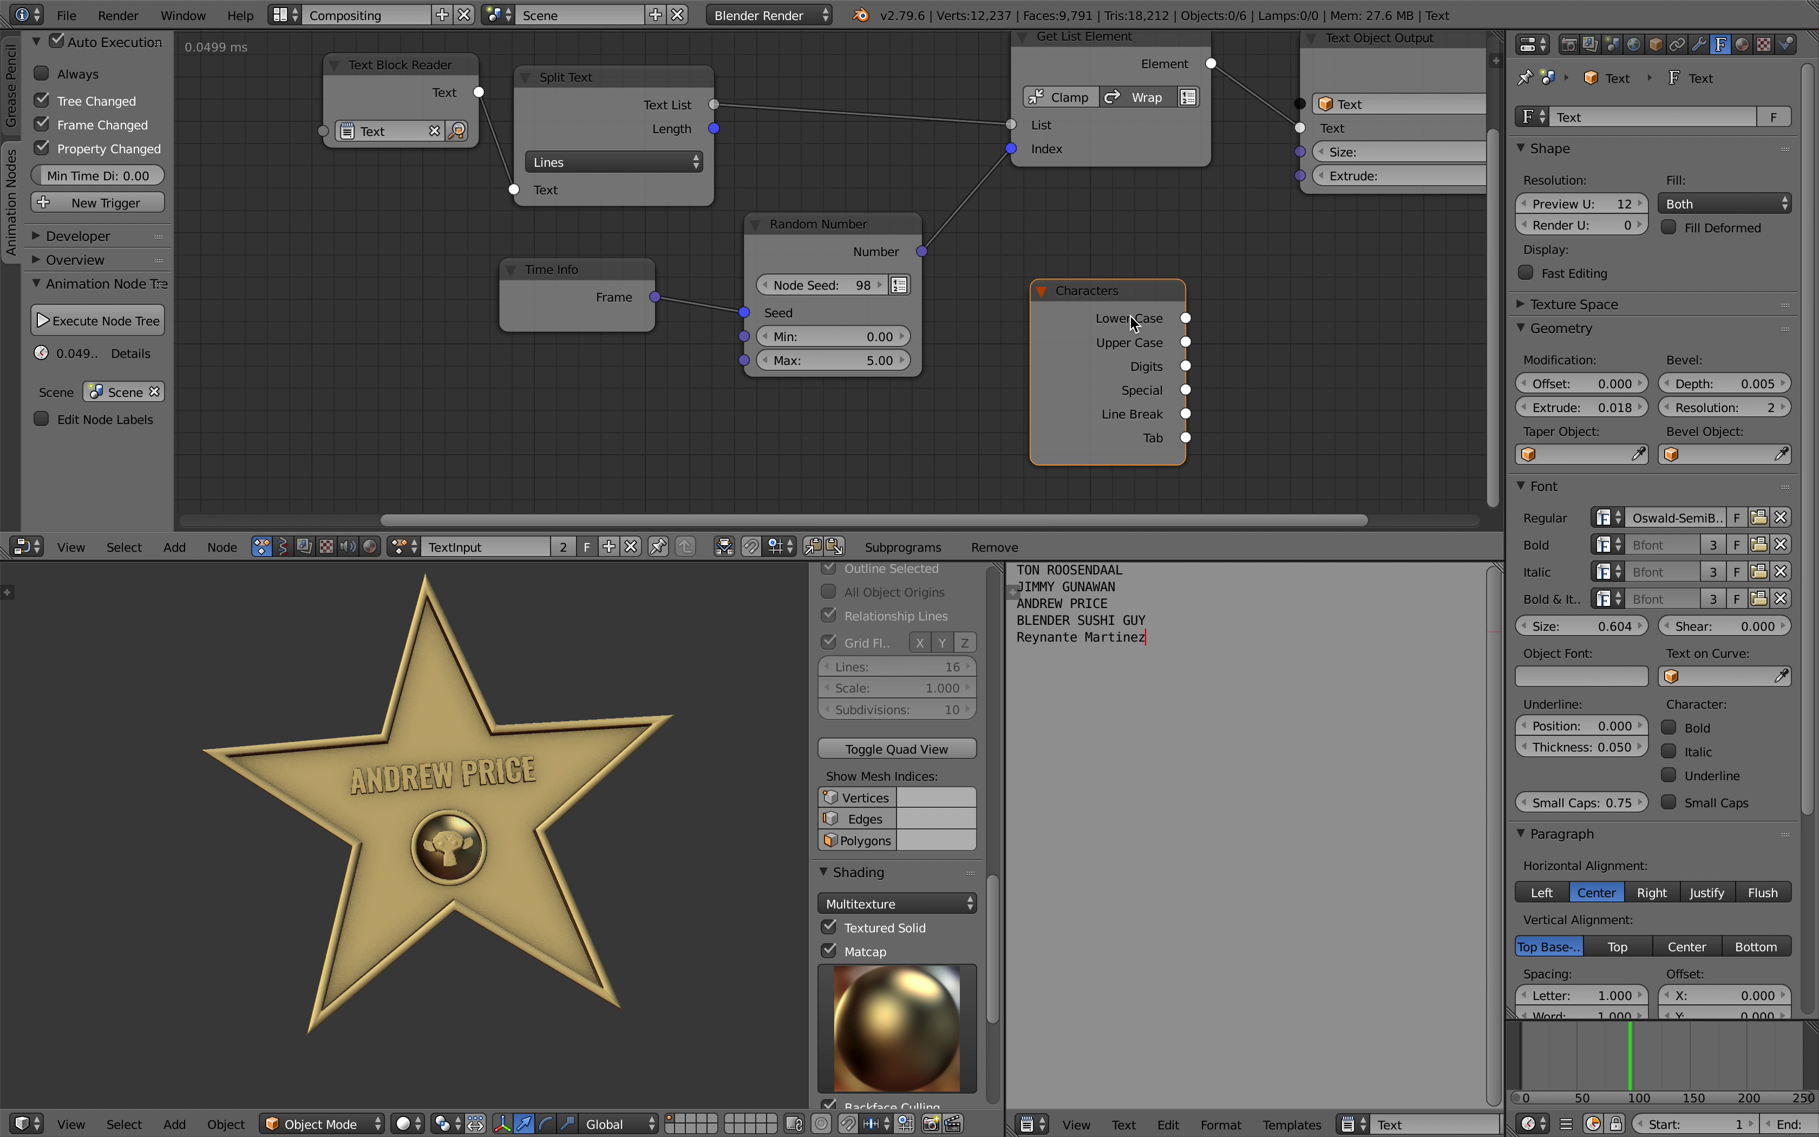
key(x)
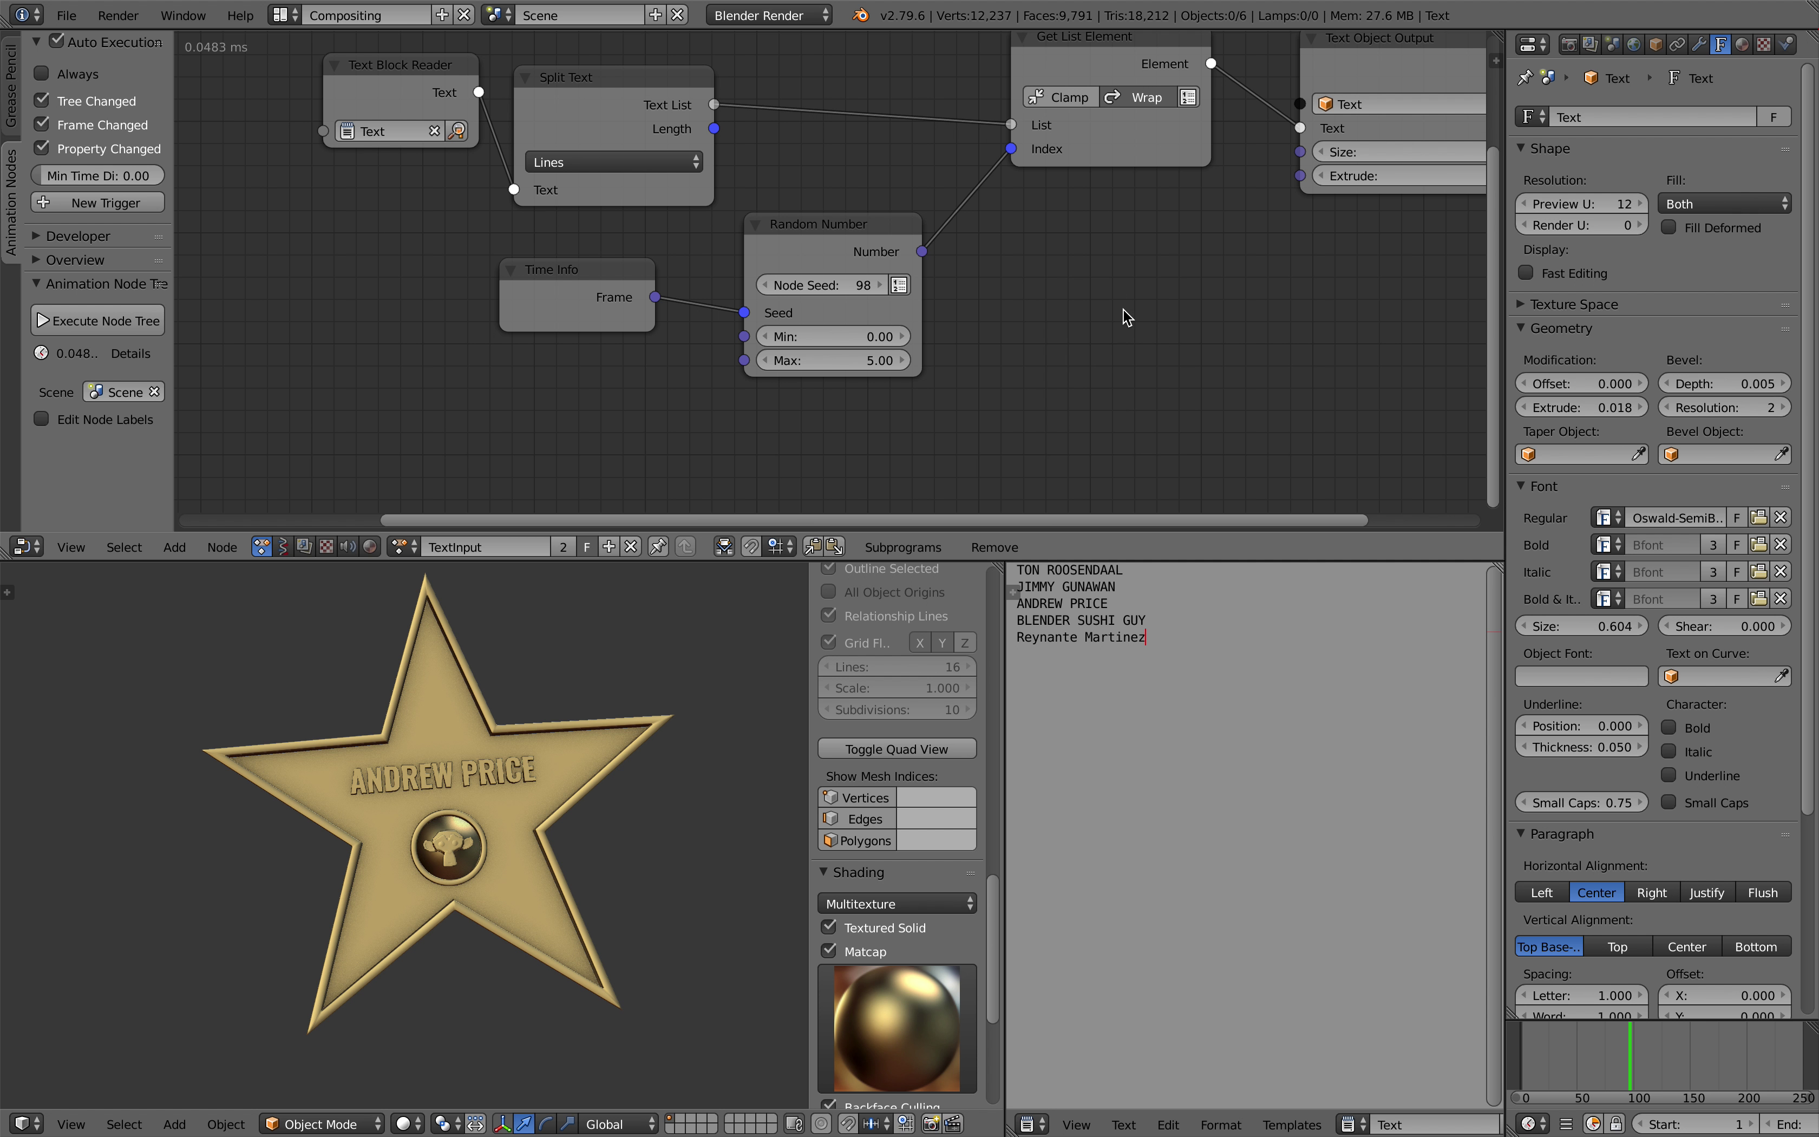
Copy the developer's name from the (59) entry of the top 30 developers page and add it as a new line in Blender's text block
drag(876, 251, 895, 262)
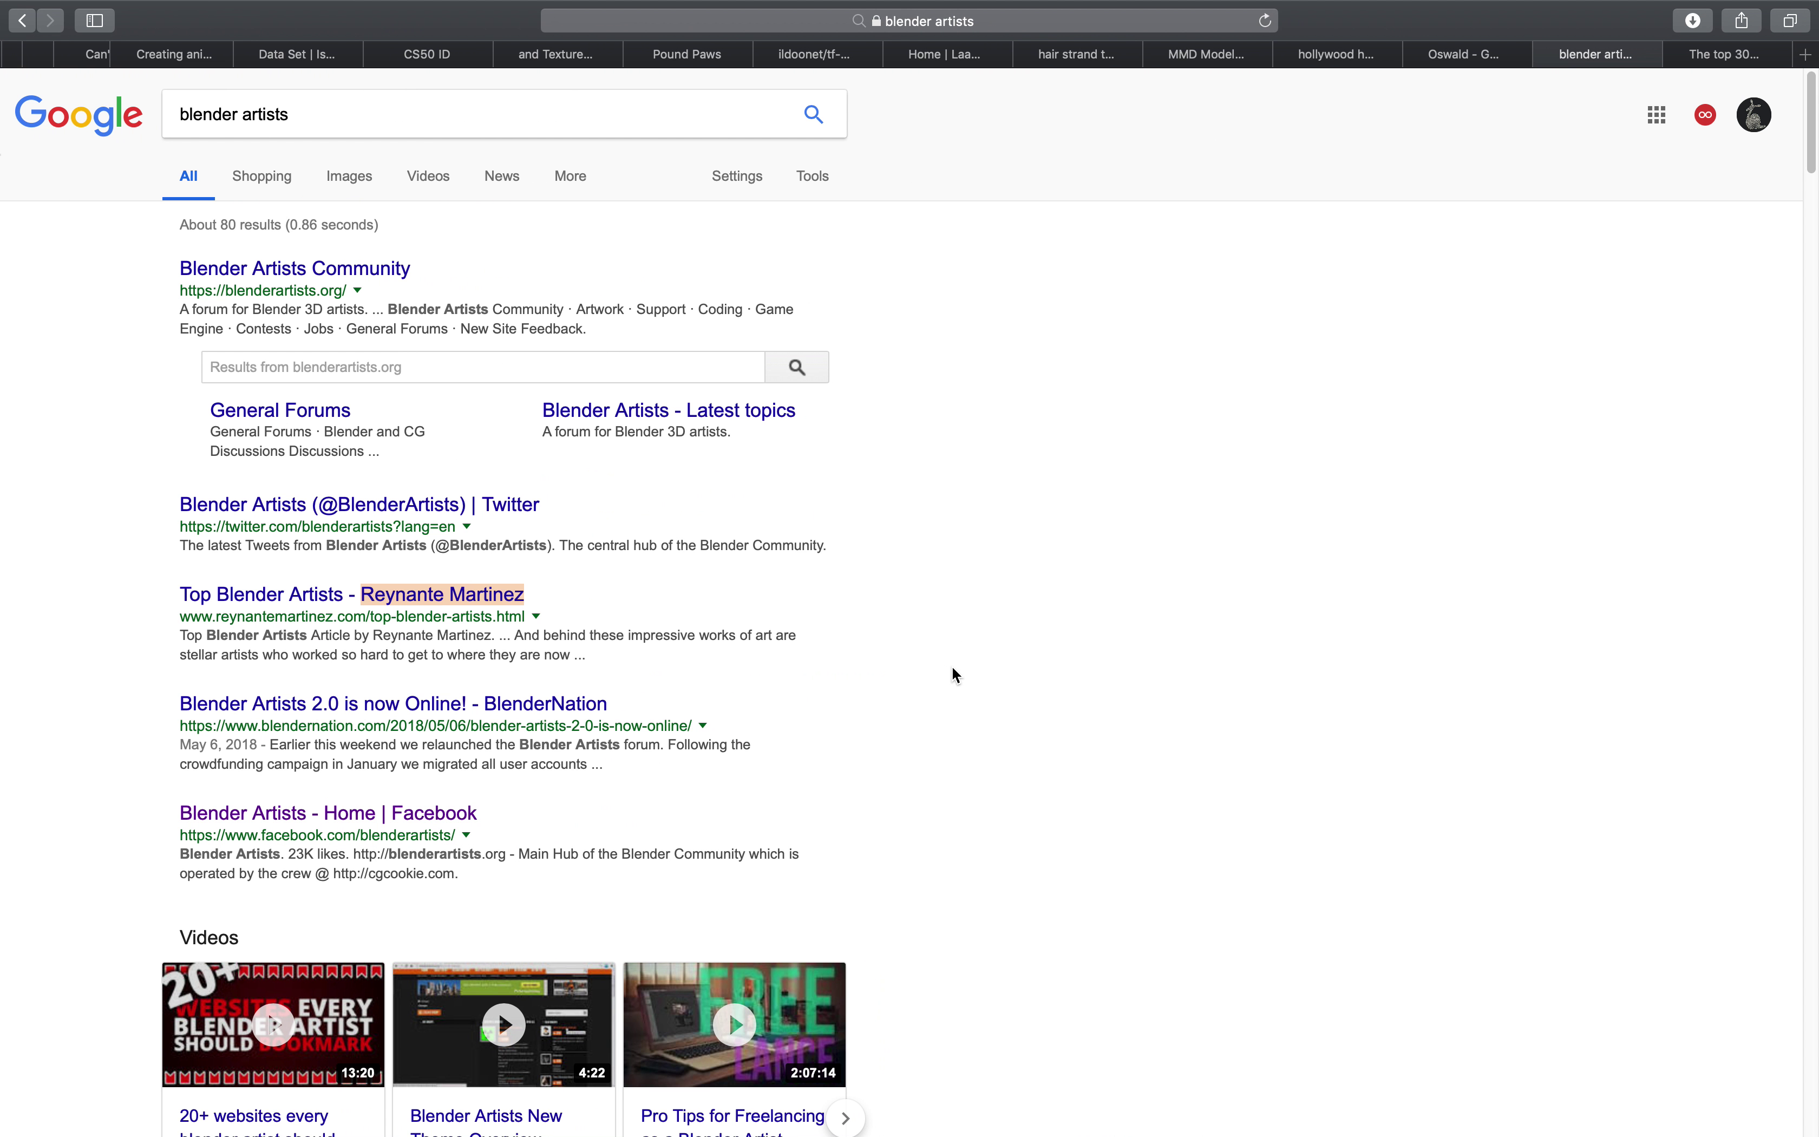
scroll(956, 670, down, 1)
scroll(960, 678, down, 10)
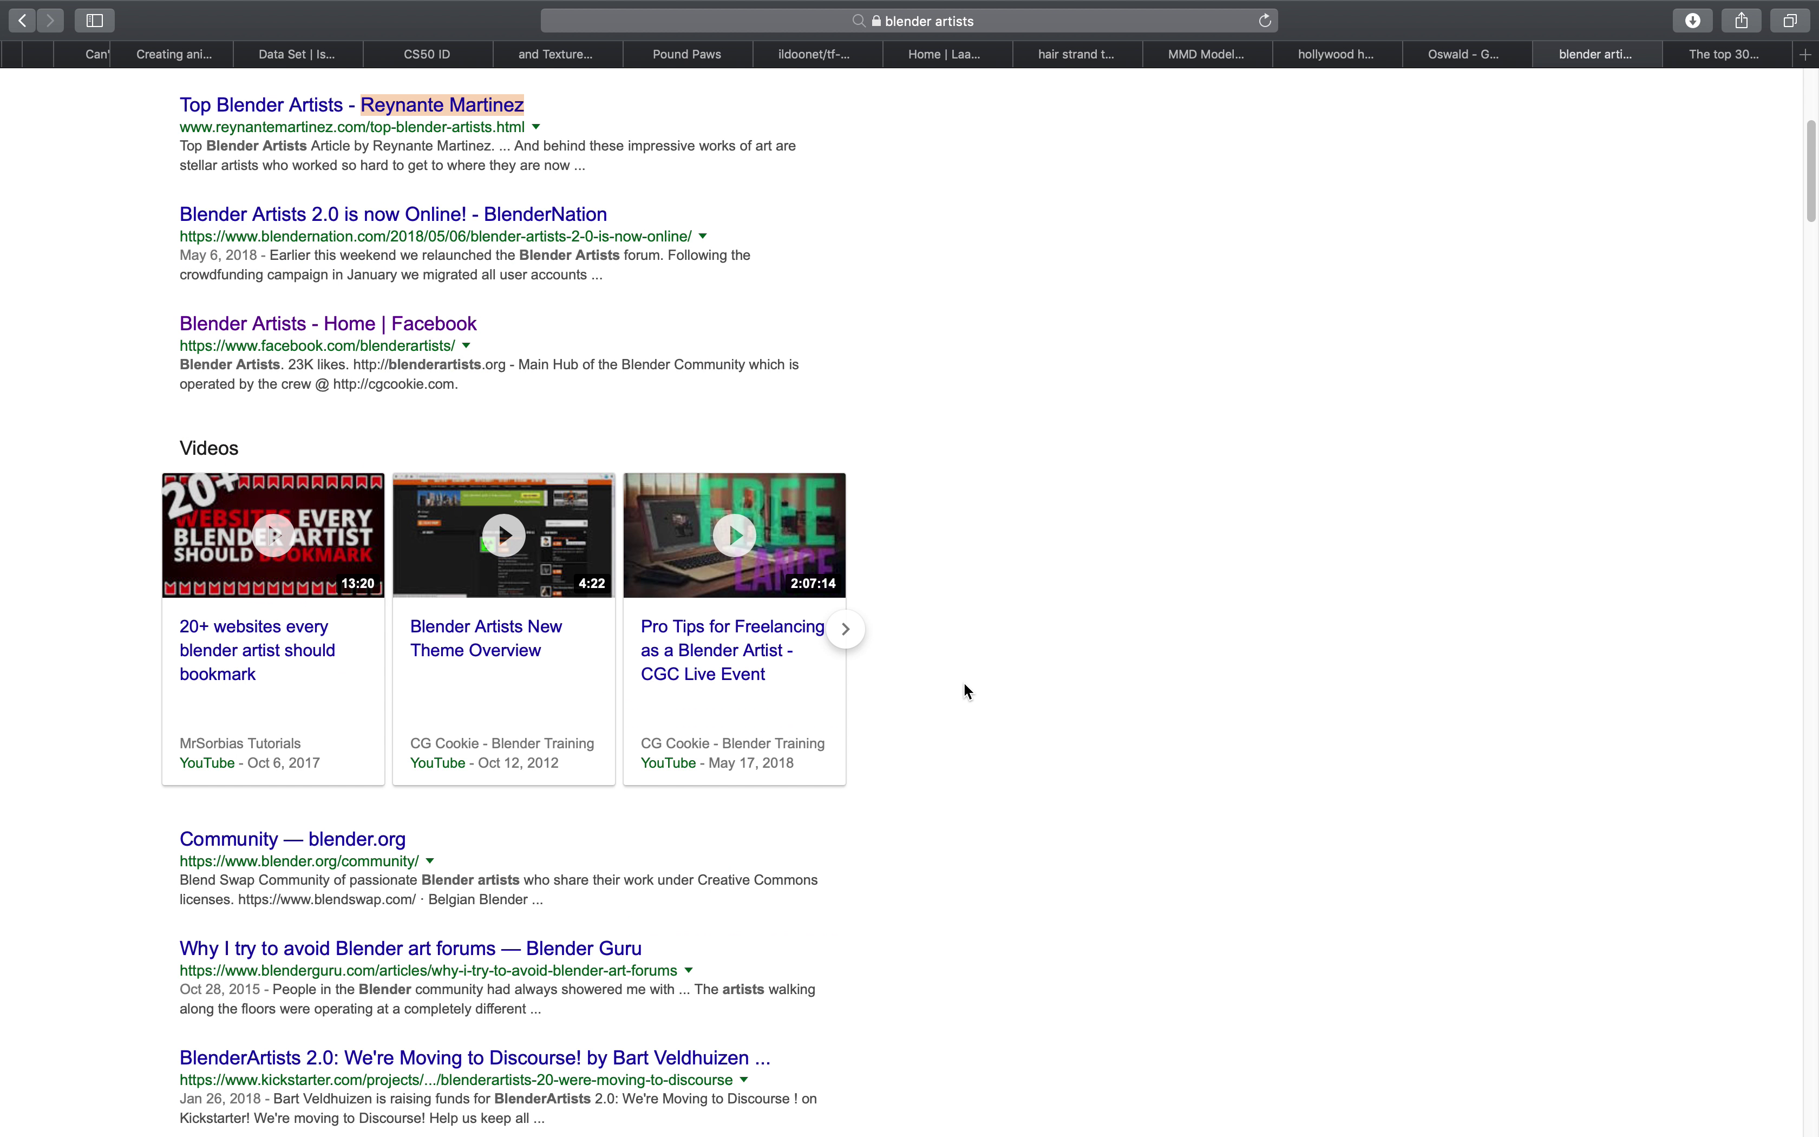
click(1705, 56)
scroll(948, 570, down, 10)
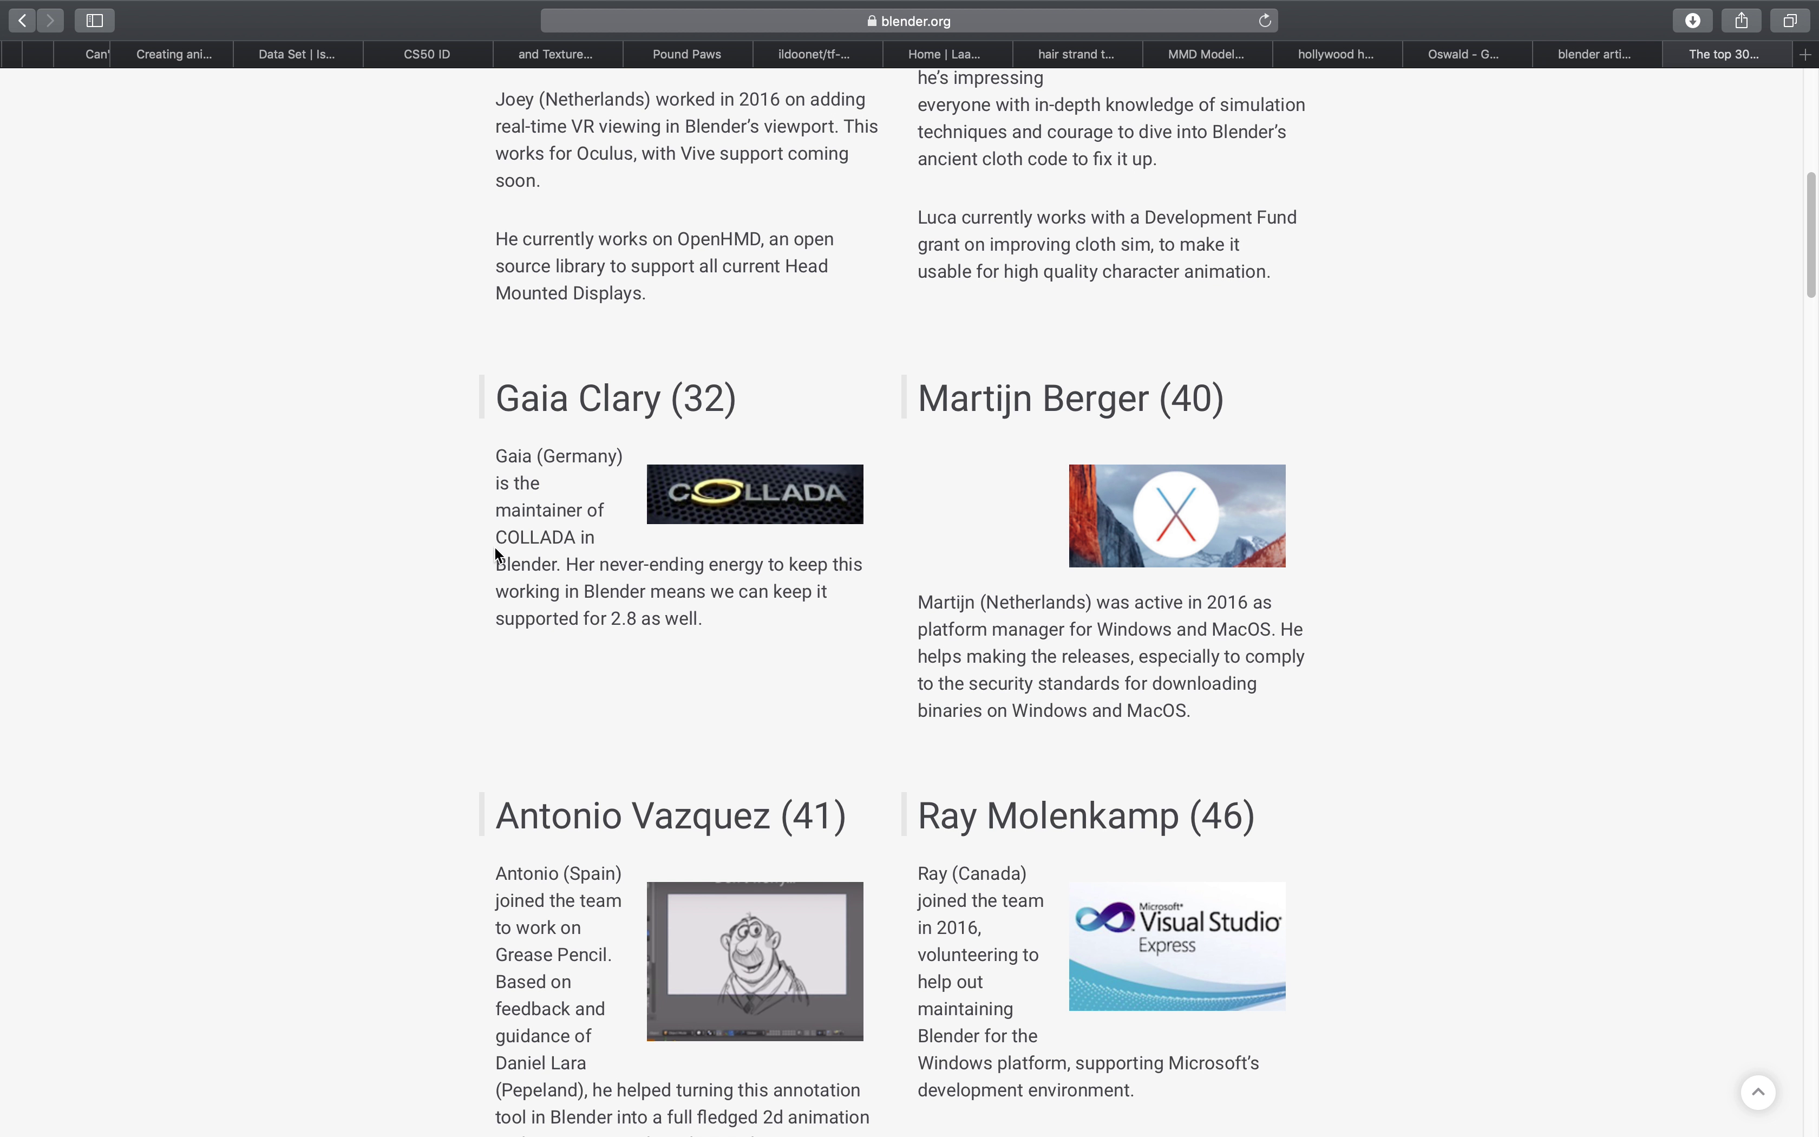
drag(914, 404, 1053, 397)
scroll(905, 599, down, 2)
scroll(905, 594, down, 7)
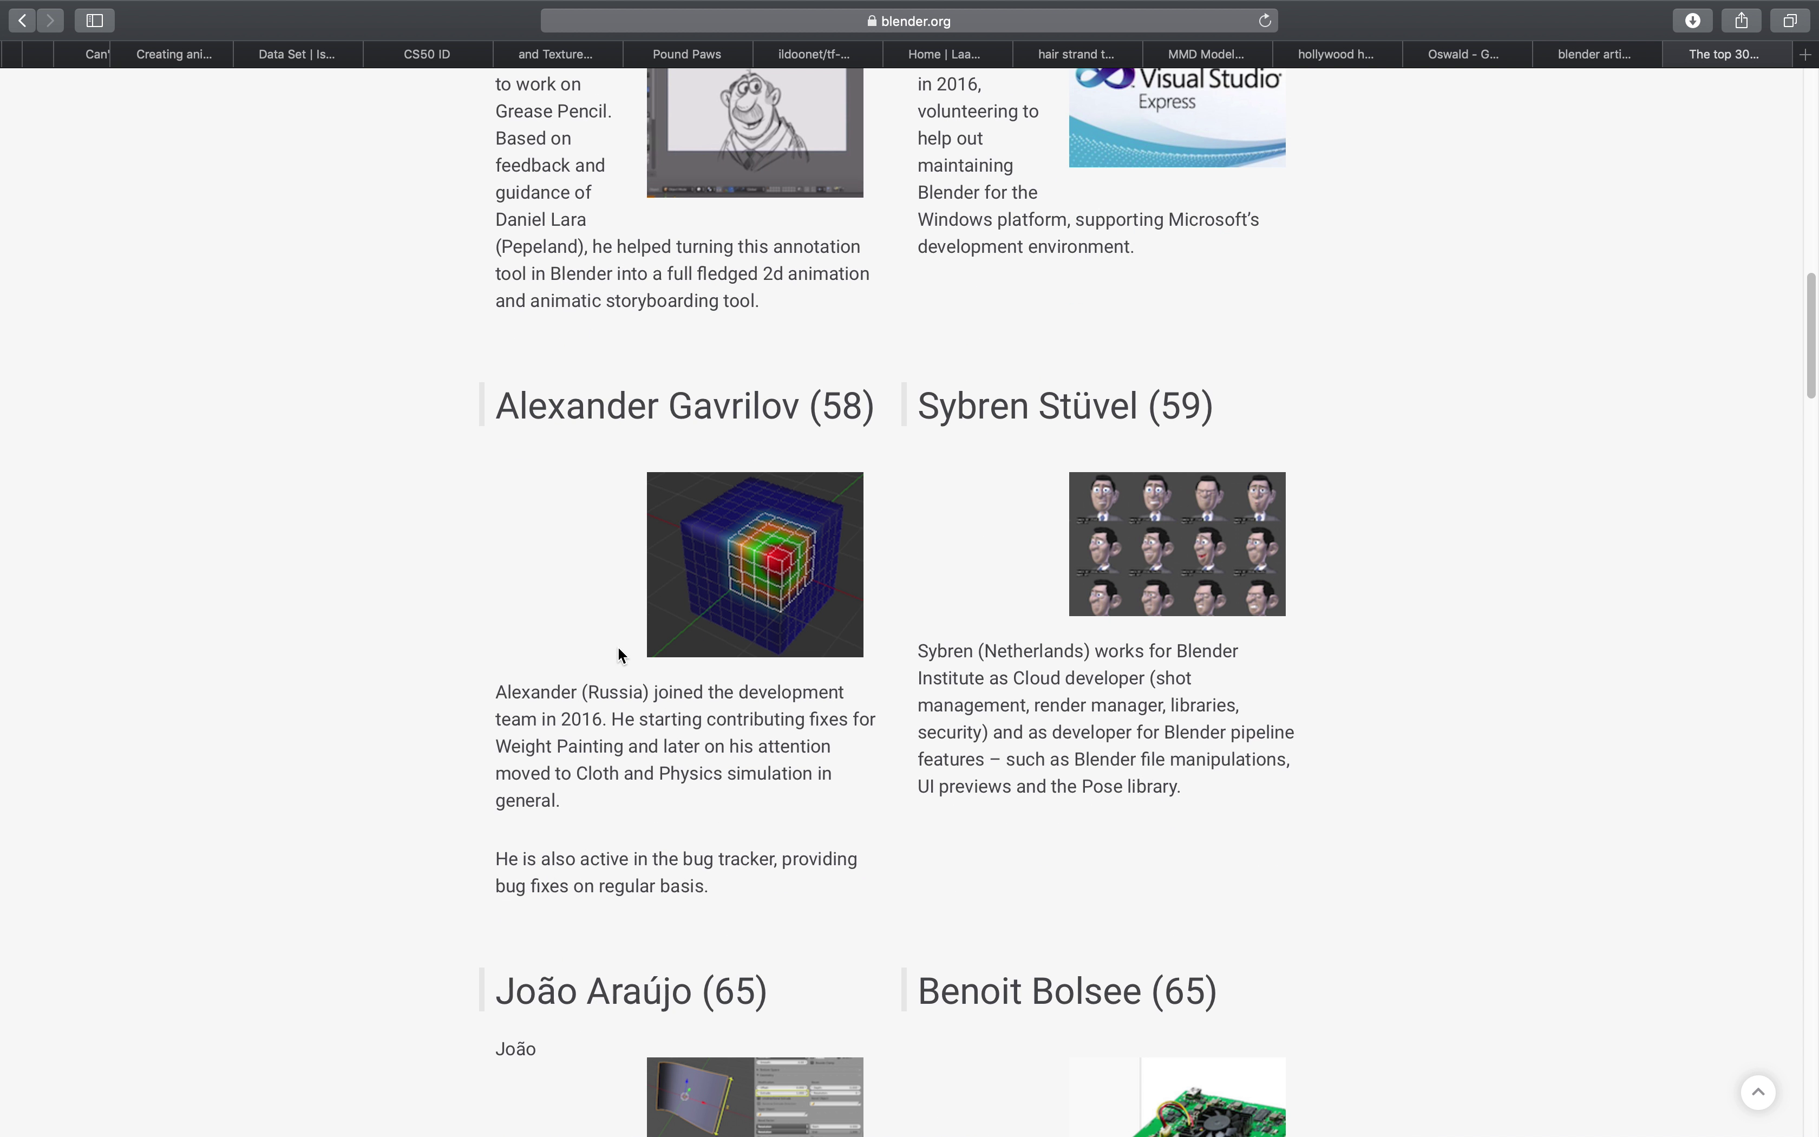
drag(958, 409, 1082, 411)
key(super+c)
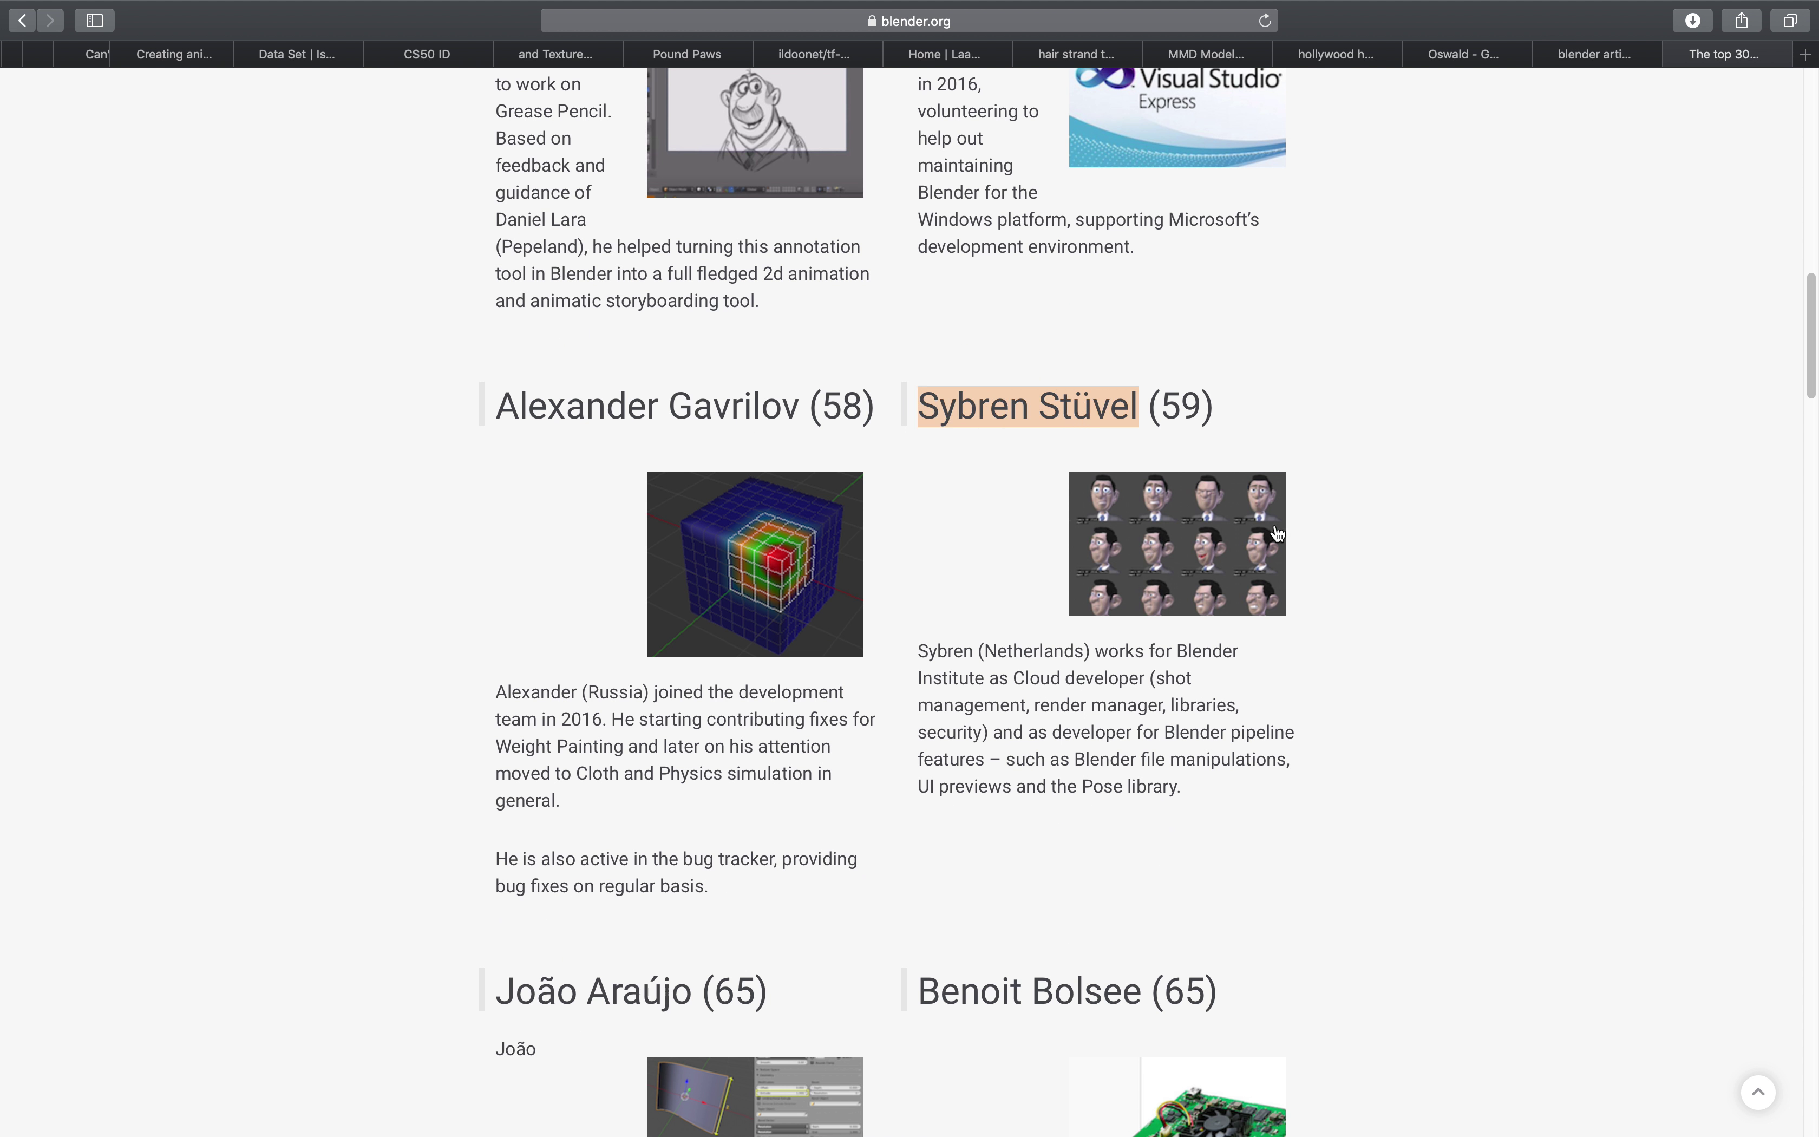
key(super+Tab)
key(super+v)
Copy the developer's name from the (192) entry of the web page and add it below the last name in Blender's text block
key(super+Tab)
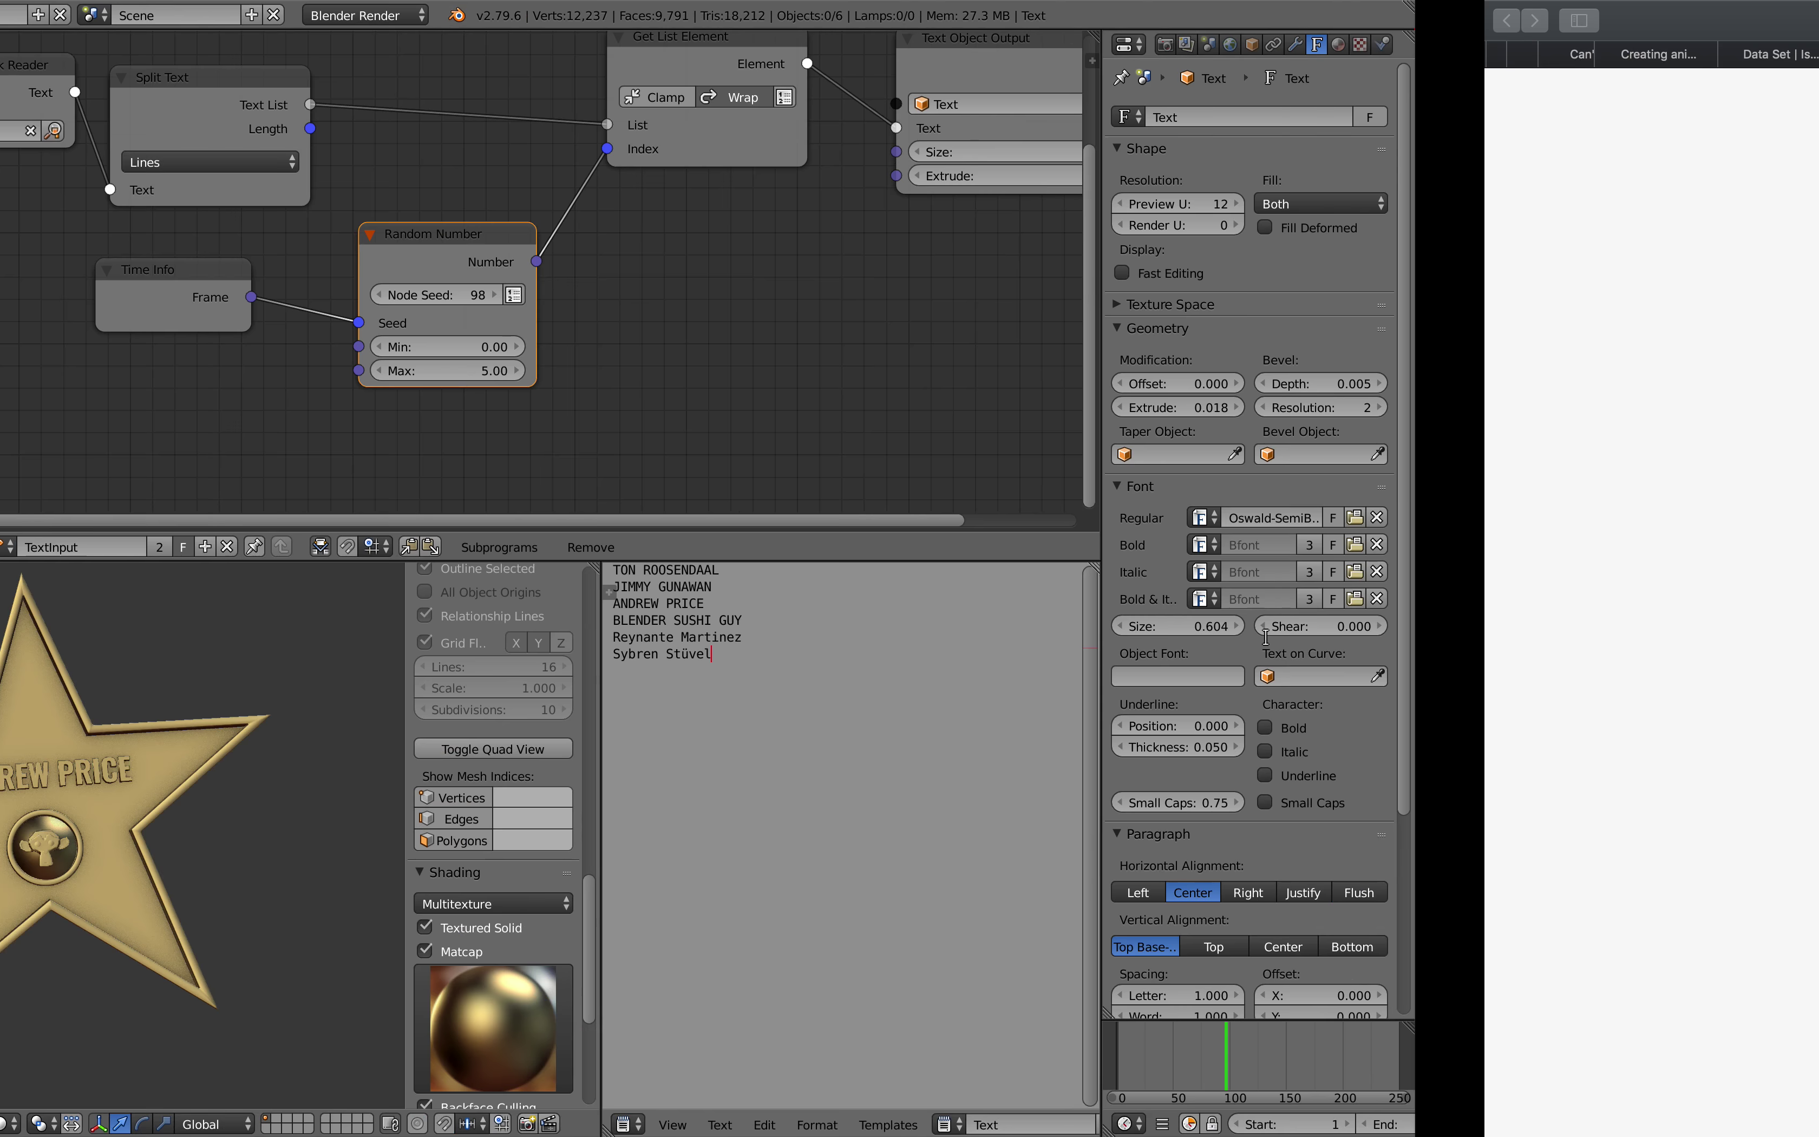
scroll(914, 720, down, 6)
scroll(766, 717, down, 12)
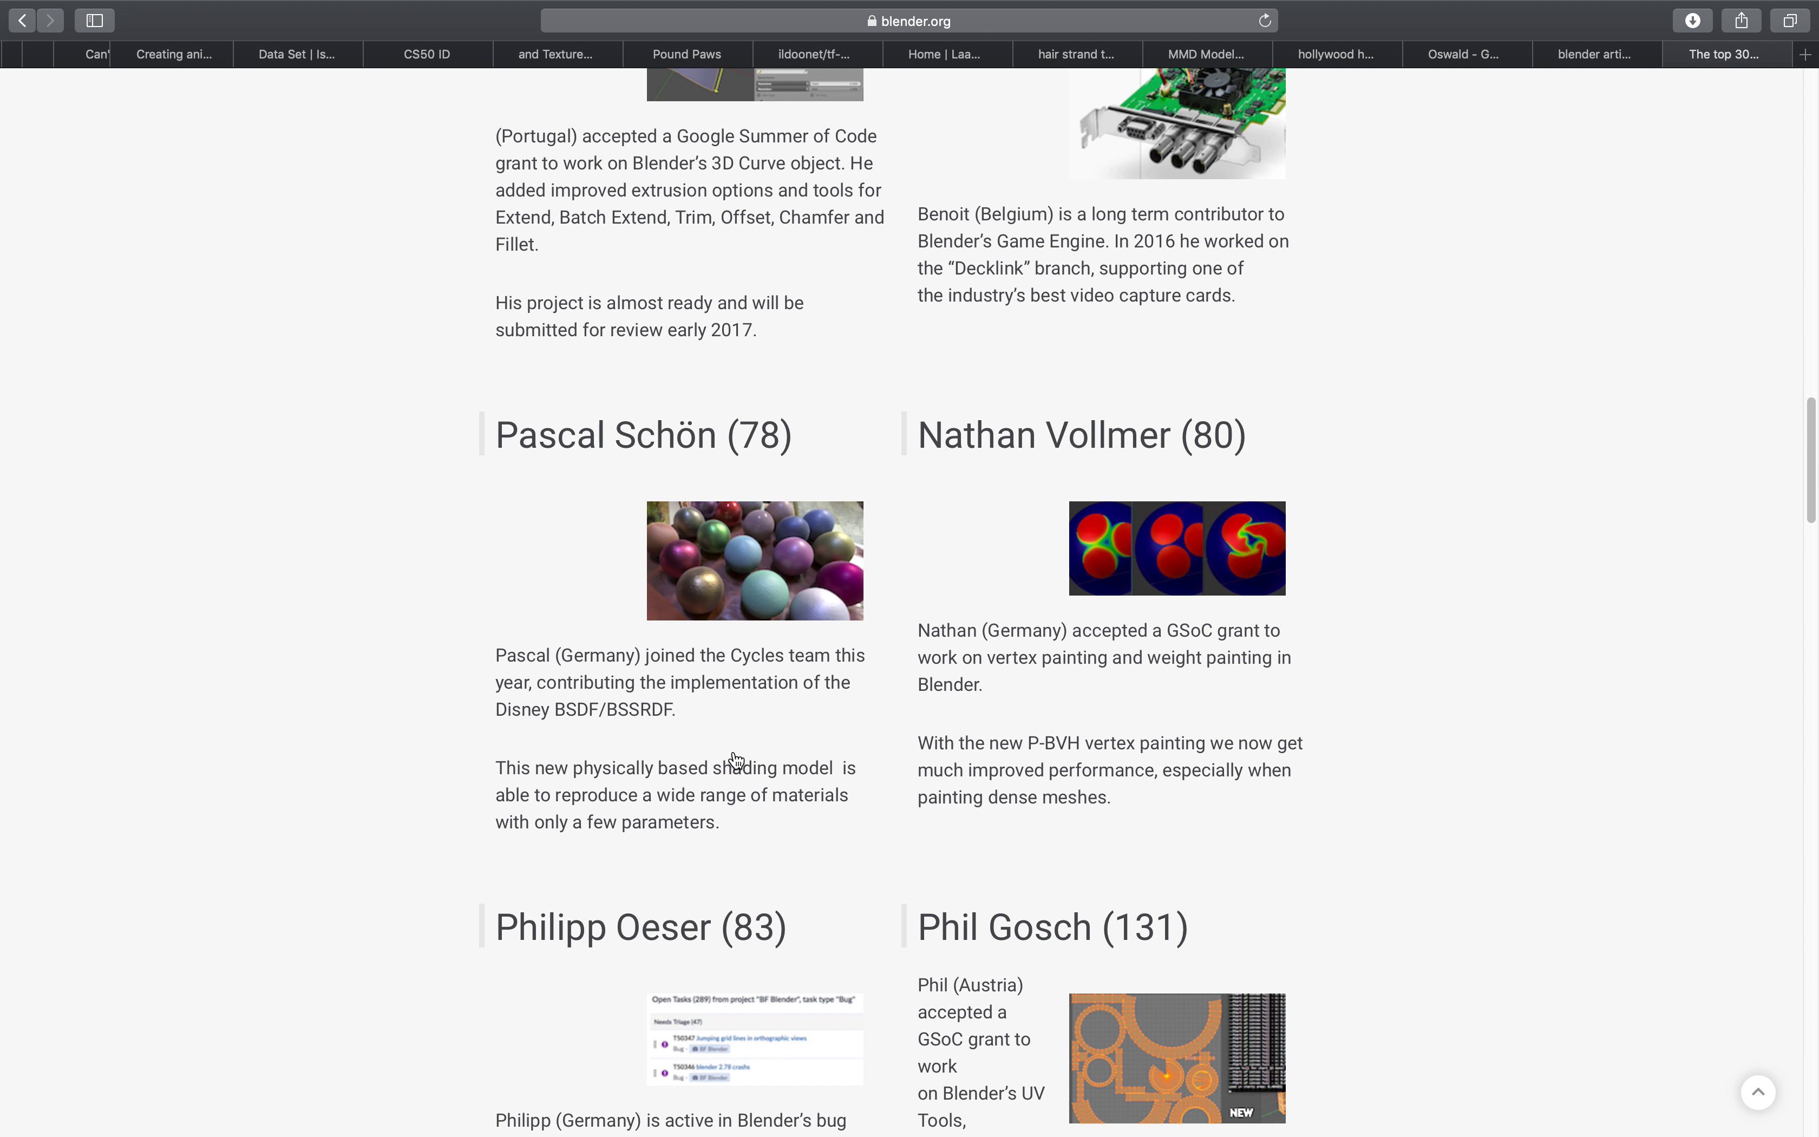
scroll(683, 720, down, 13)
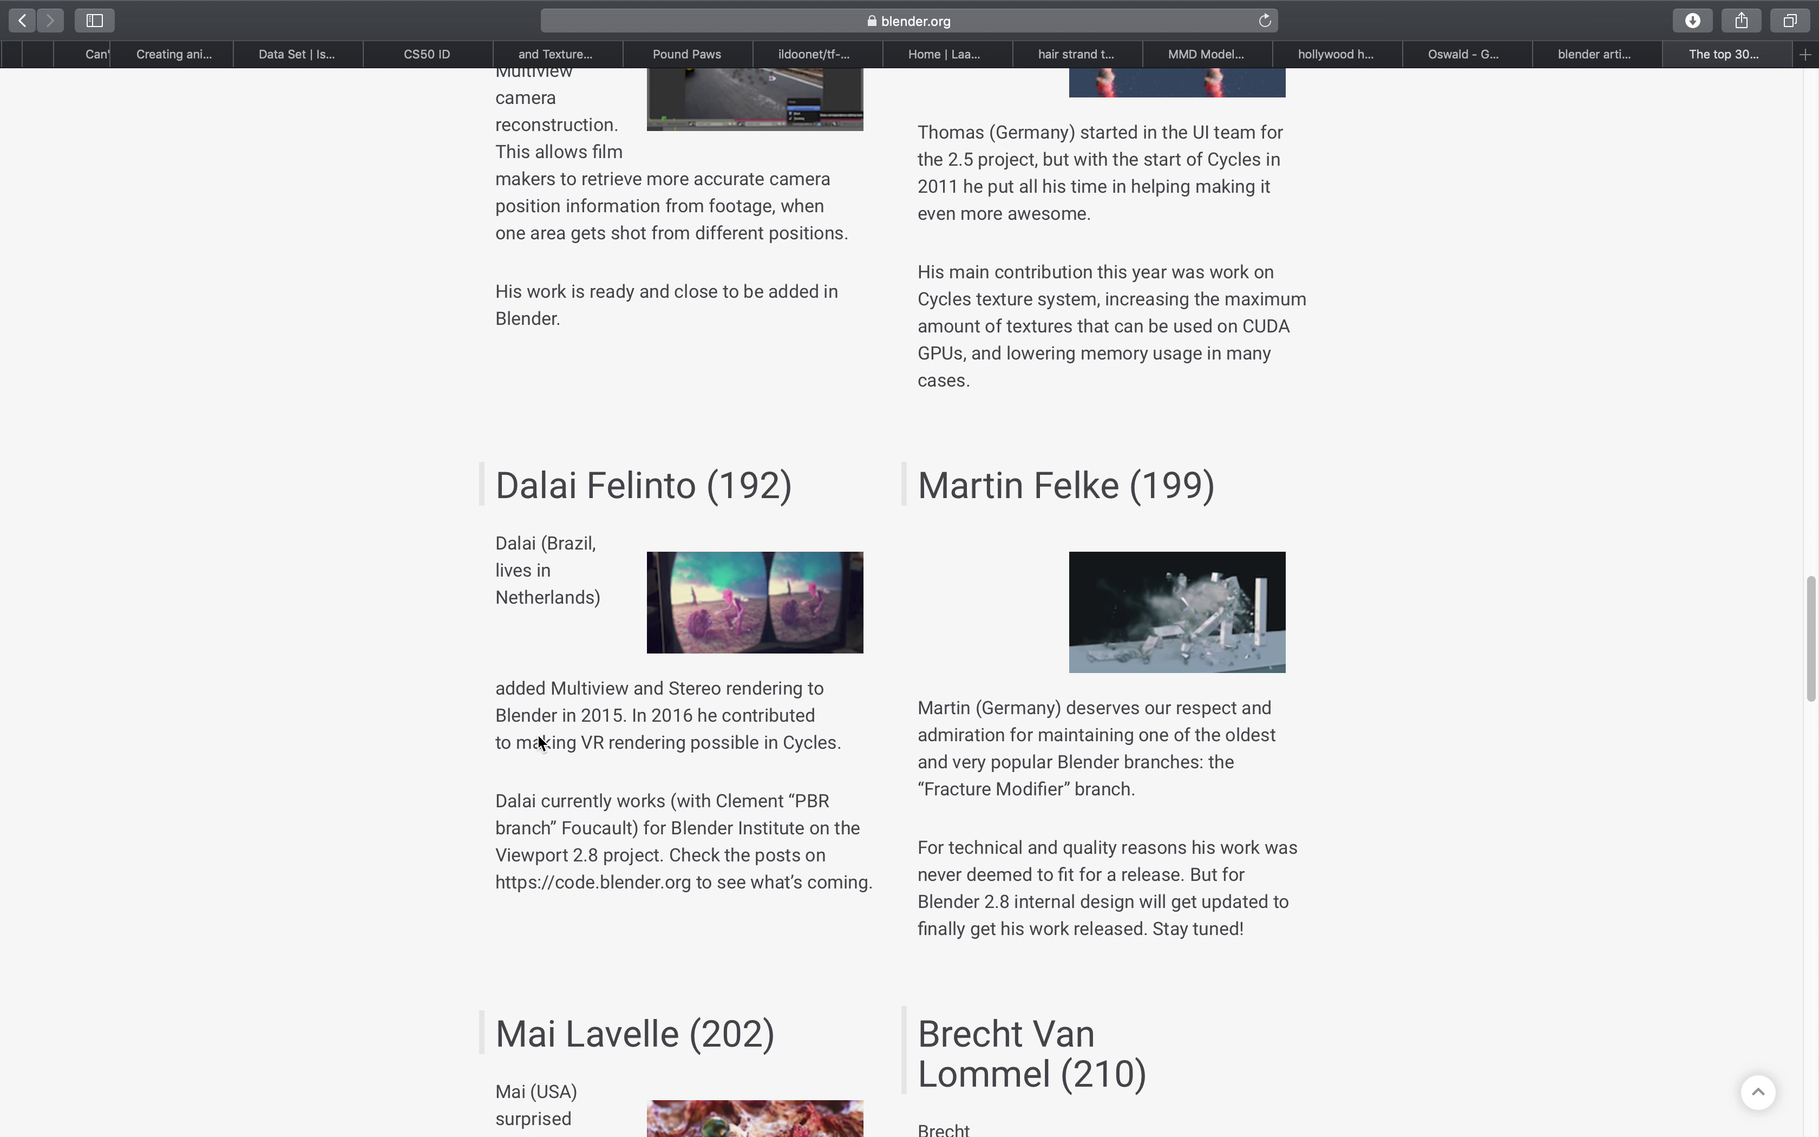
drag(543, 489, 687, 488)
key(super+Tab)
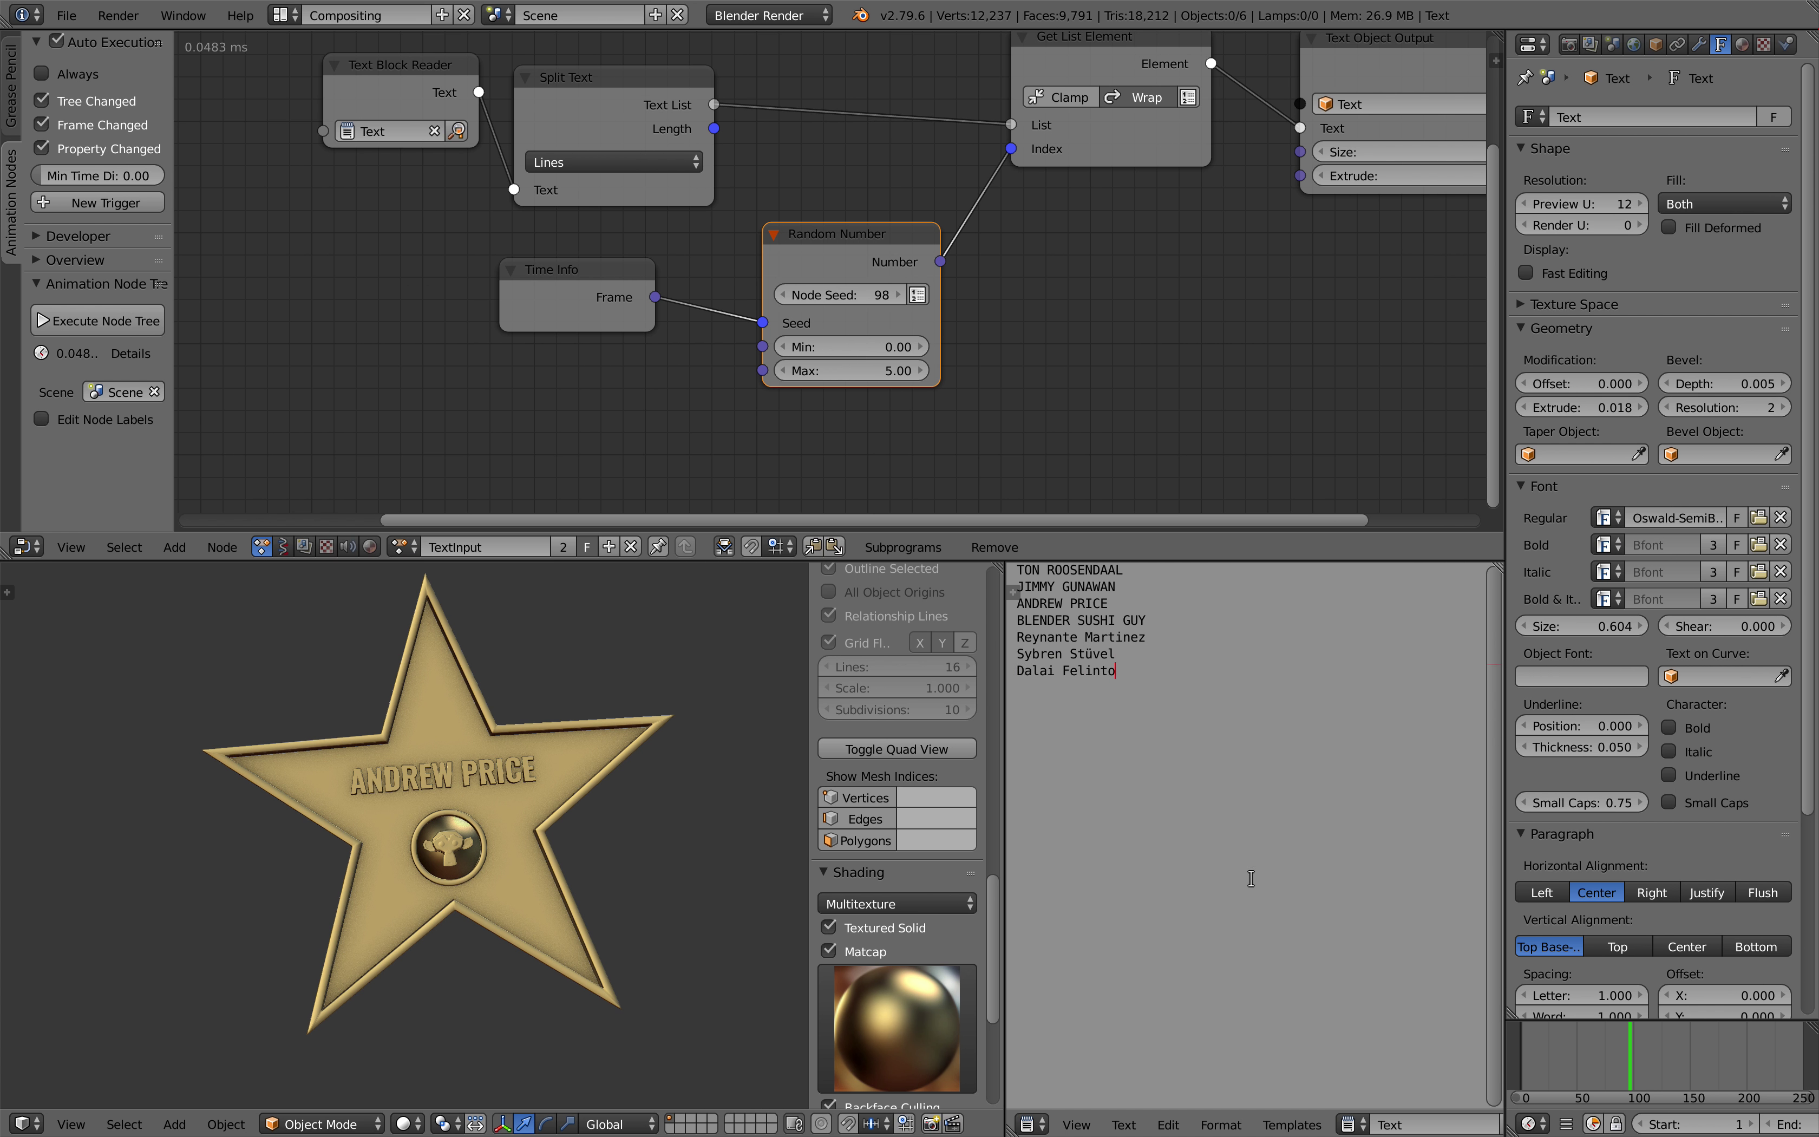
Set the Random Number node's Max to 9, save the file, and scrub the timeline to test the name selection
double_click(898, 370)
key(Return)
key(ctrl+s)
click(902, 370)
drag(1589, 1051, 1632, 1047)
Copy the developer's name from the (264) entry of the web page and add it as the last line of Blender's text block
ctrl+scroll(887, 377, down, 1)
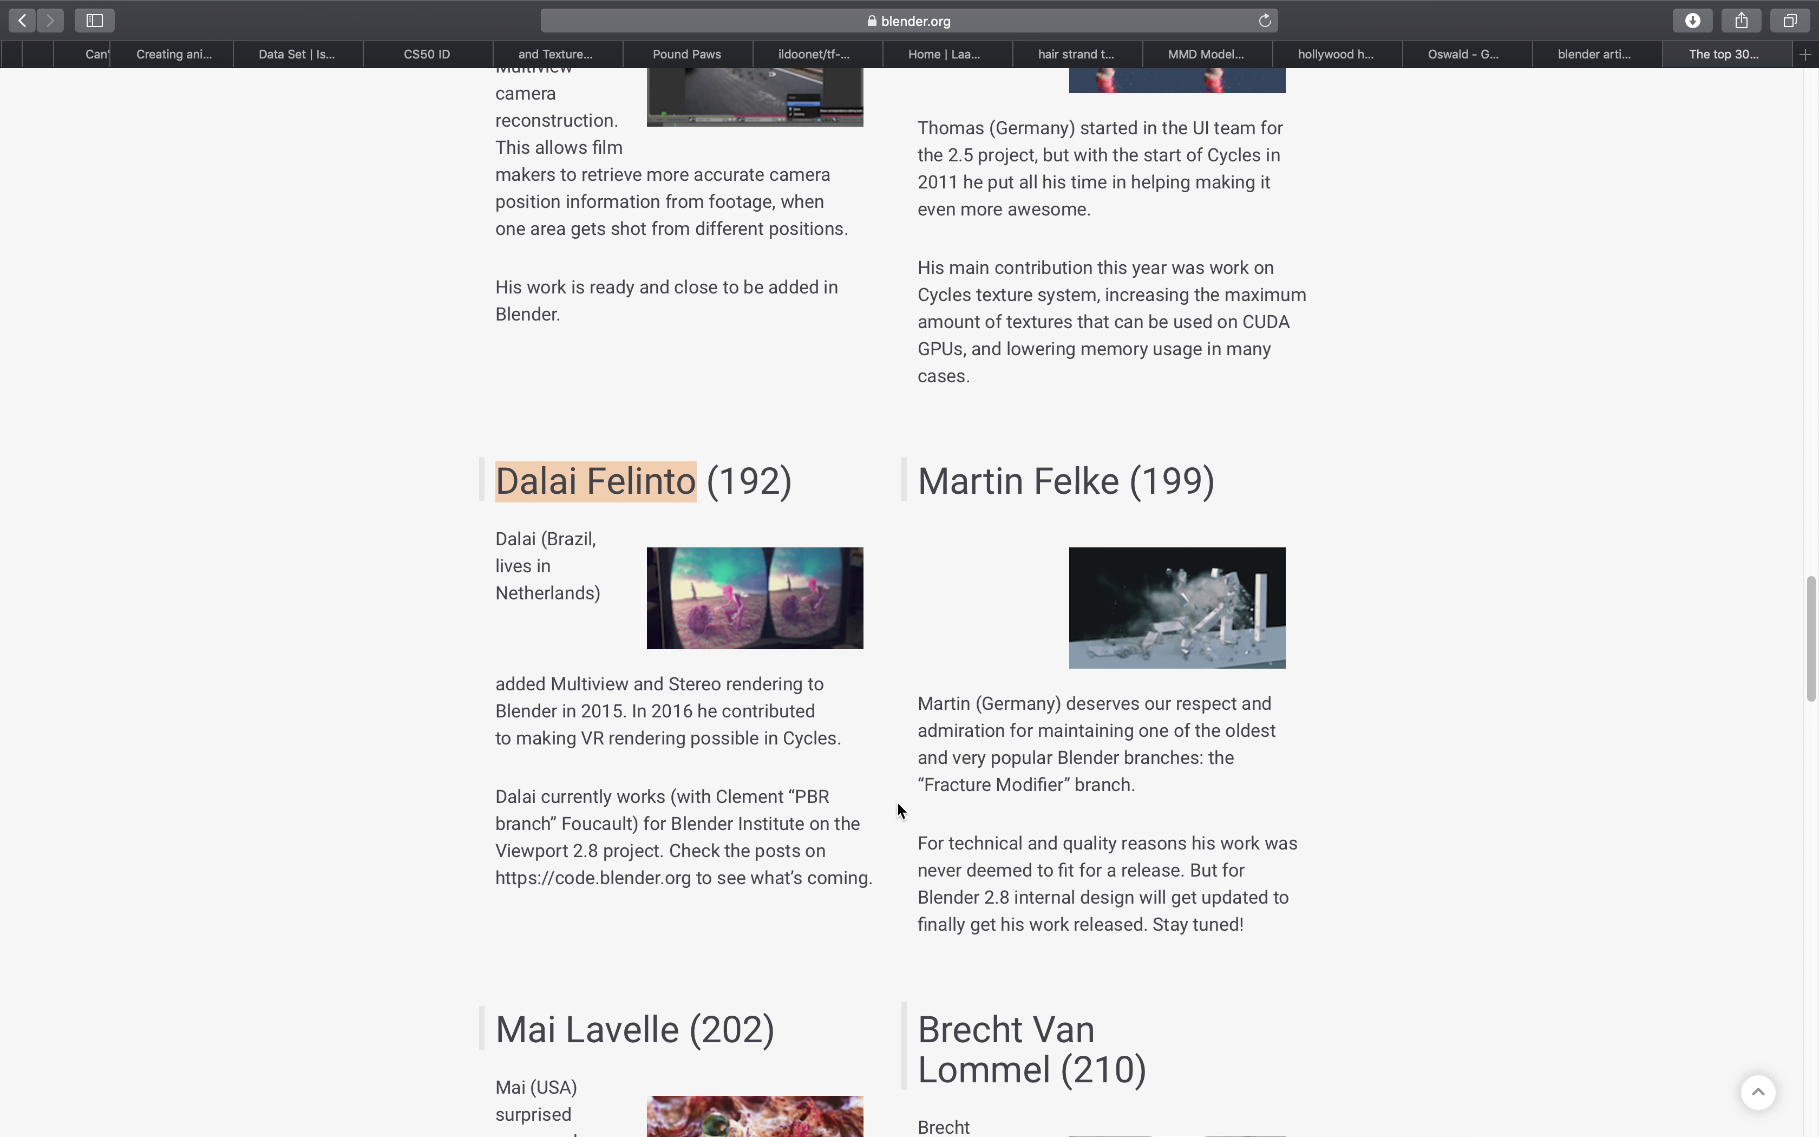
scroll(902, 812, down, 10)
scroll(804, 802, up, 6)
scroll(970, 647, down, 1)
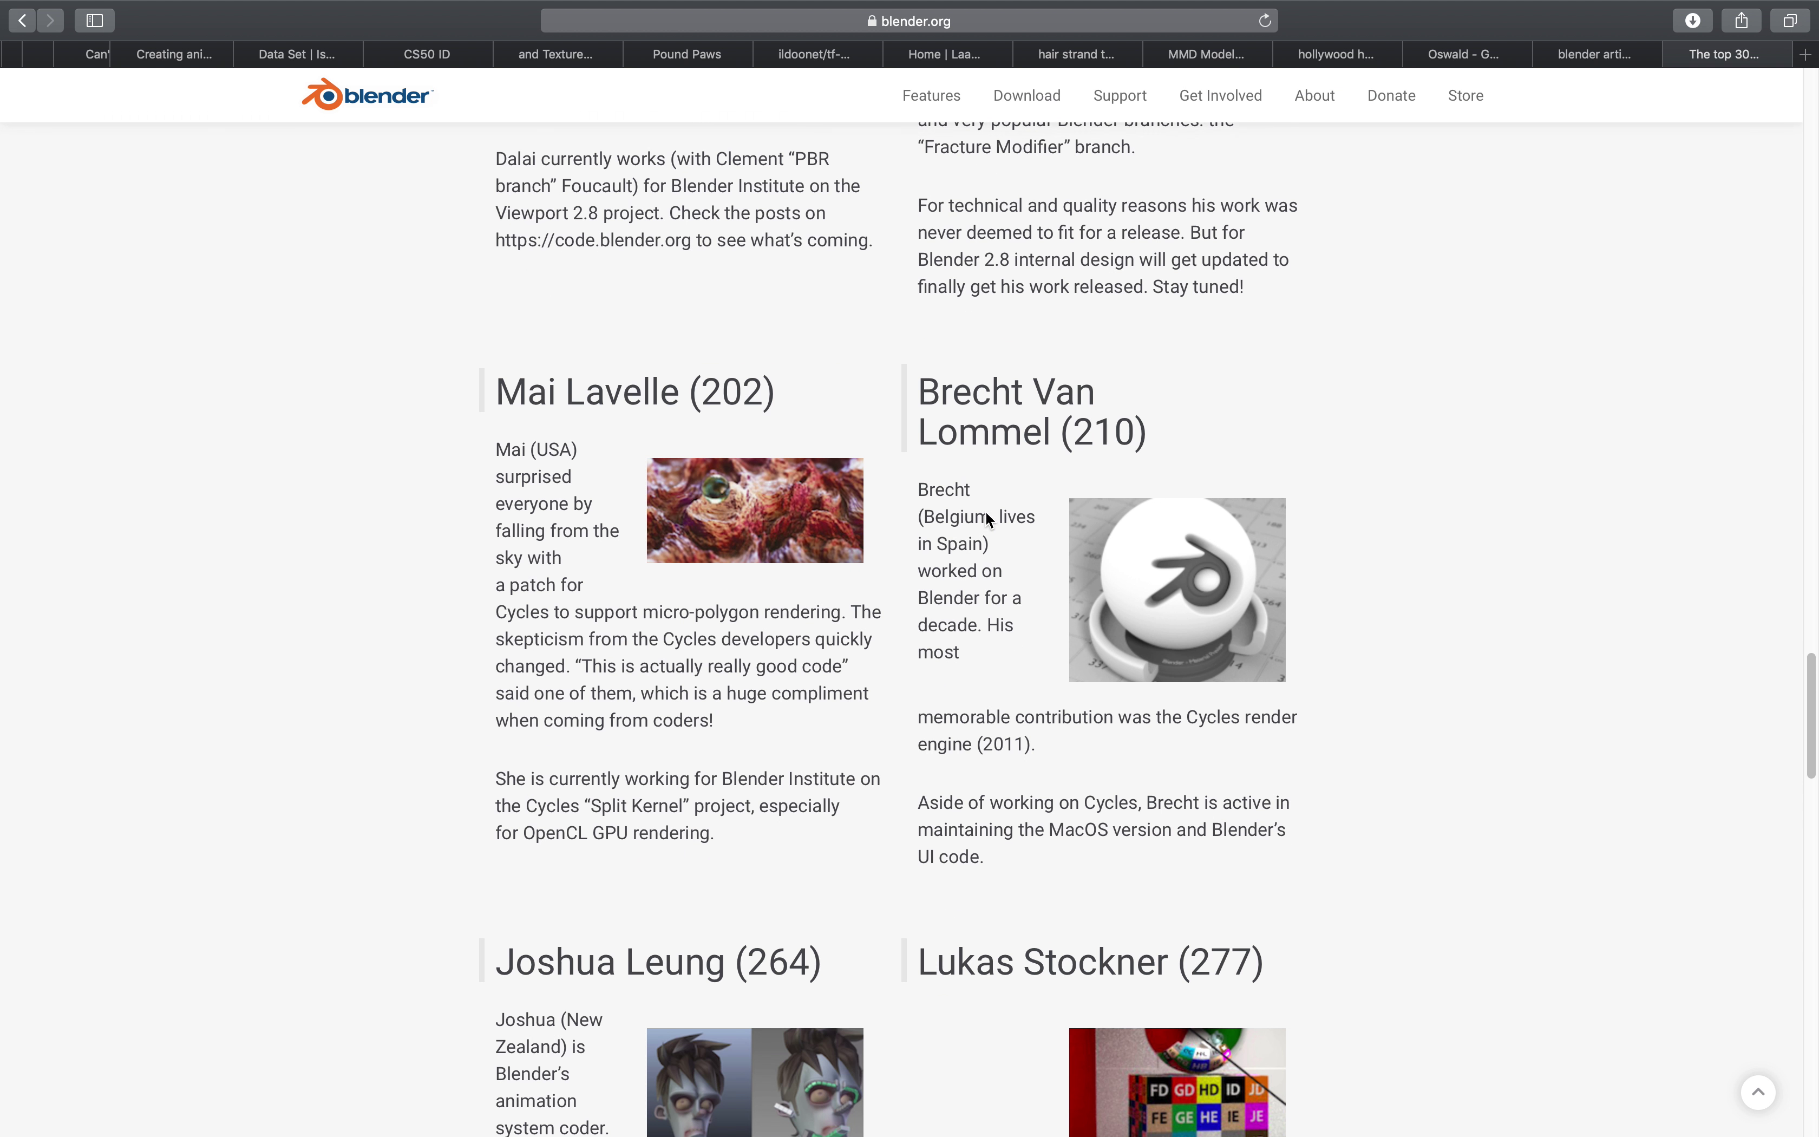
drag(967, 391, 1015, 431)
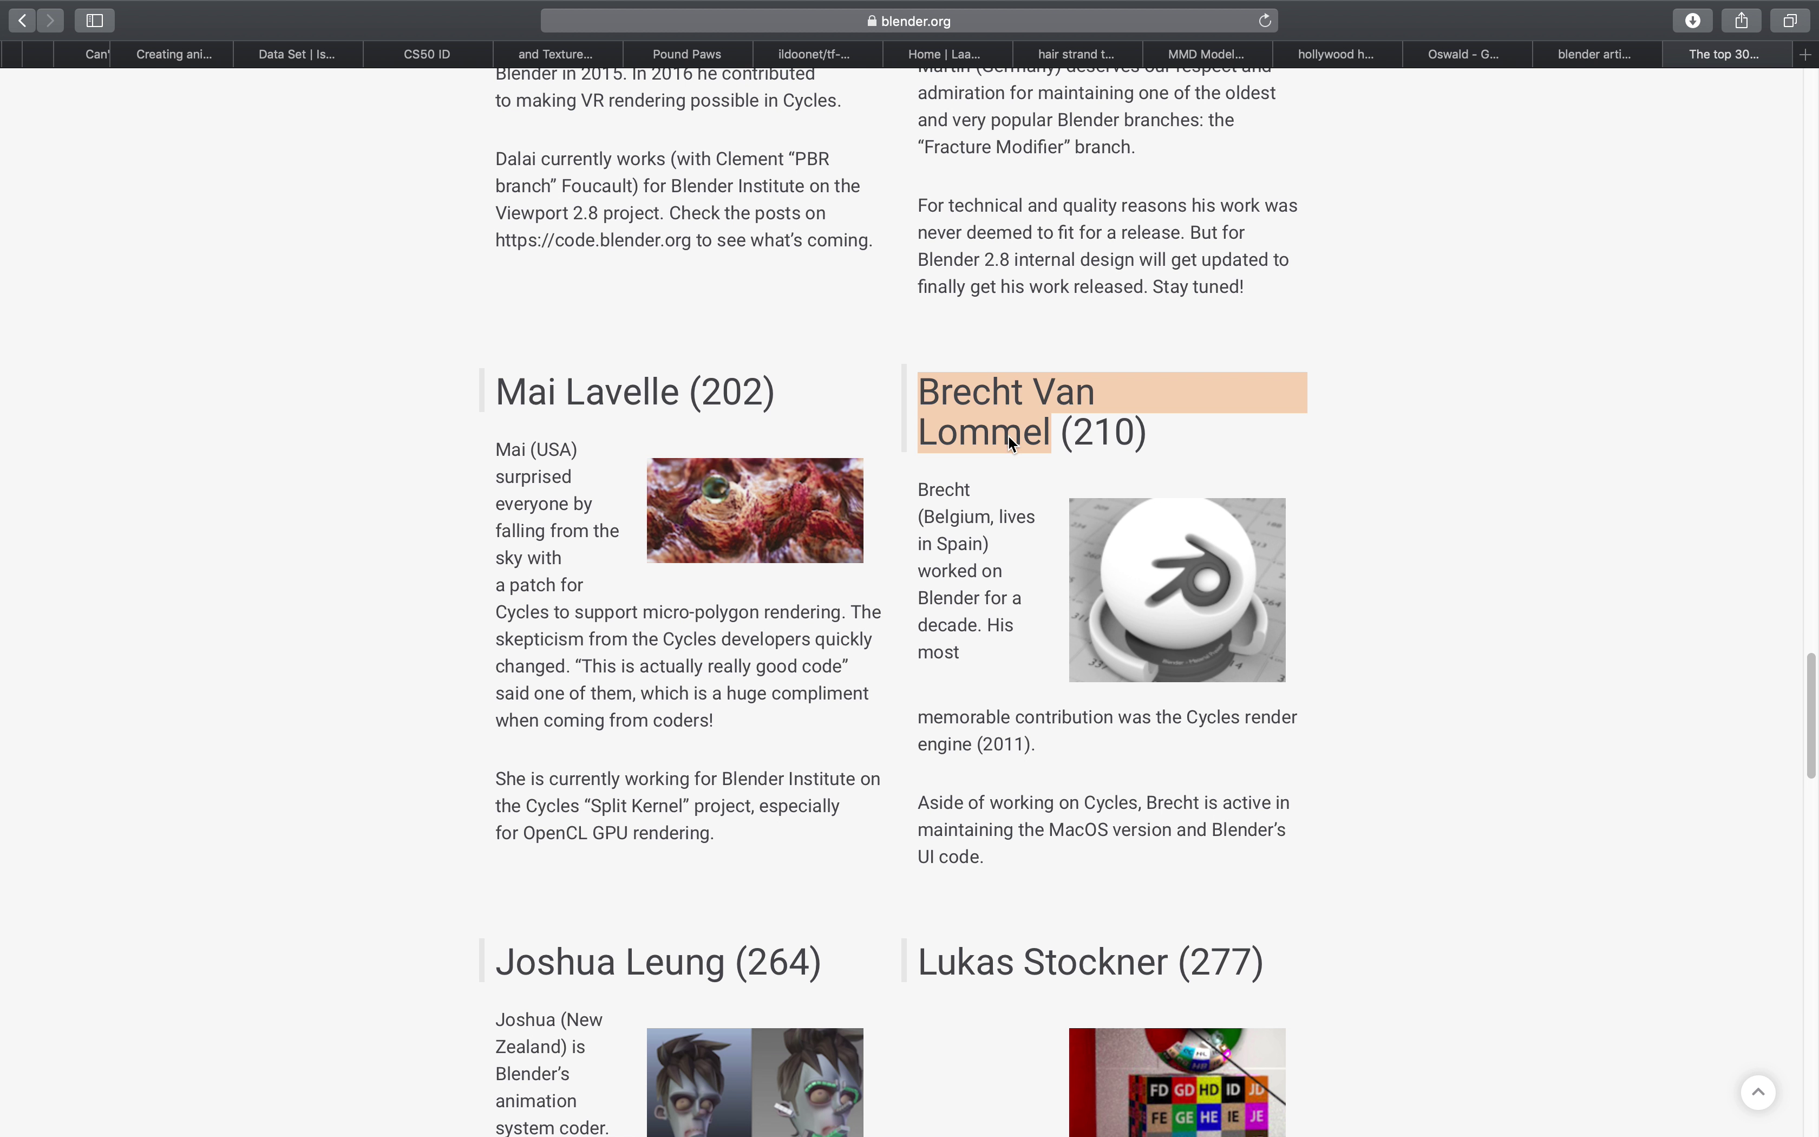
scroll(726, 881, down, 1)
double_click(543, 930)
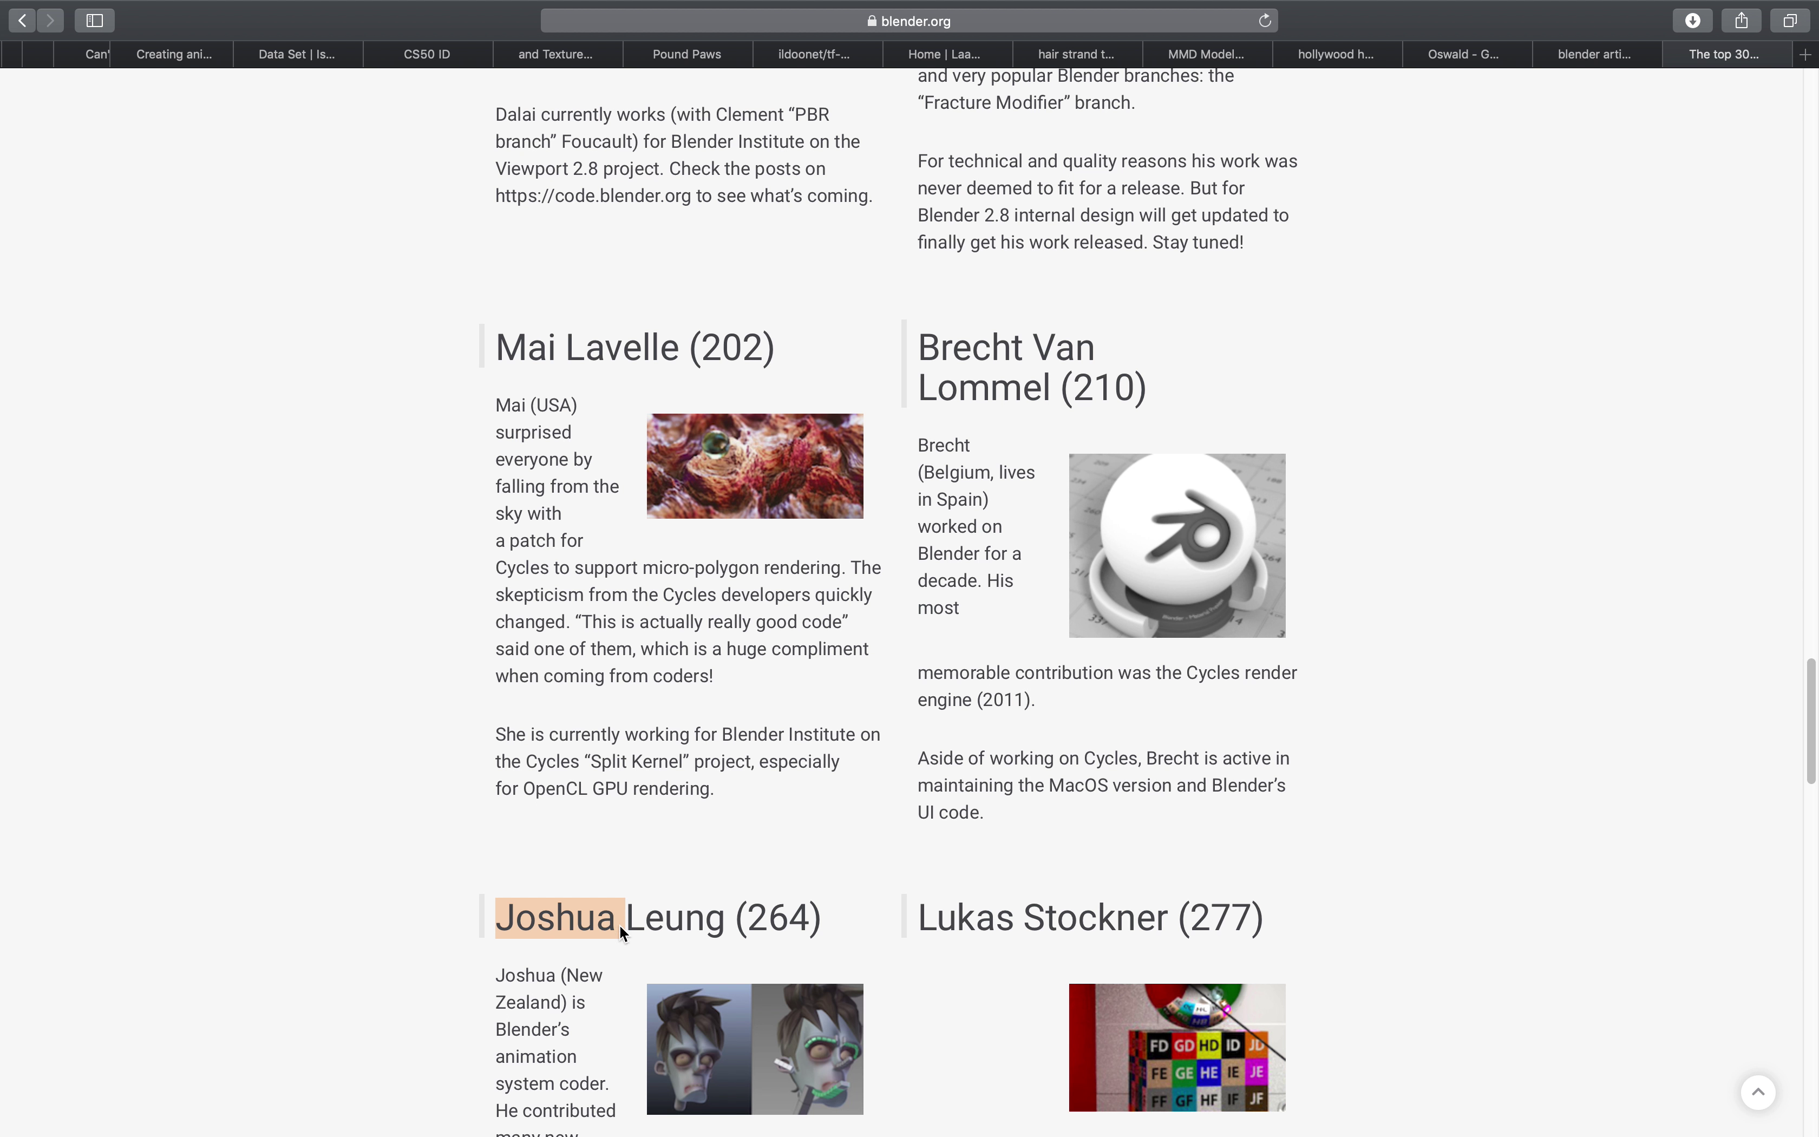
drag(571, 918, 692, 919)
key(super+c)
key(ctrl+Left)
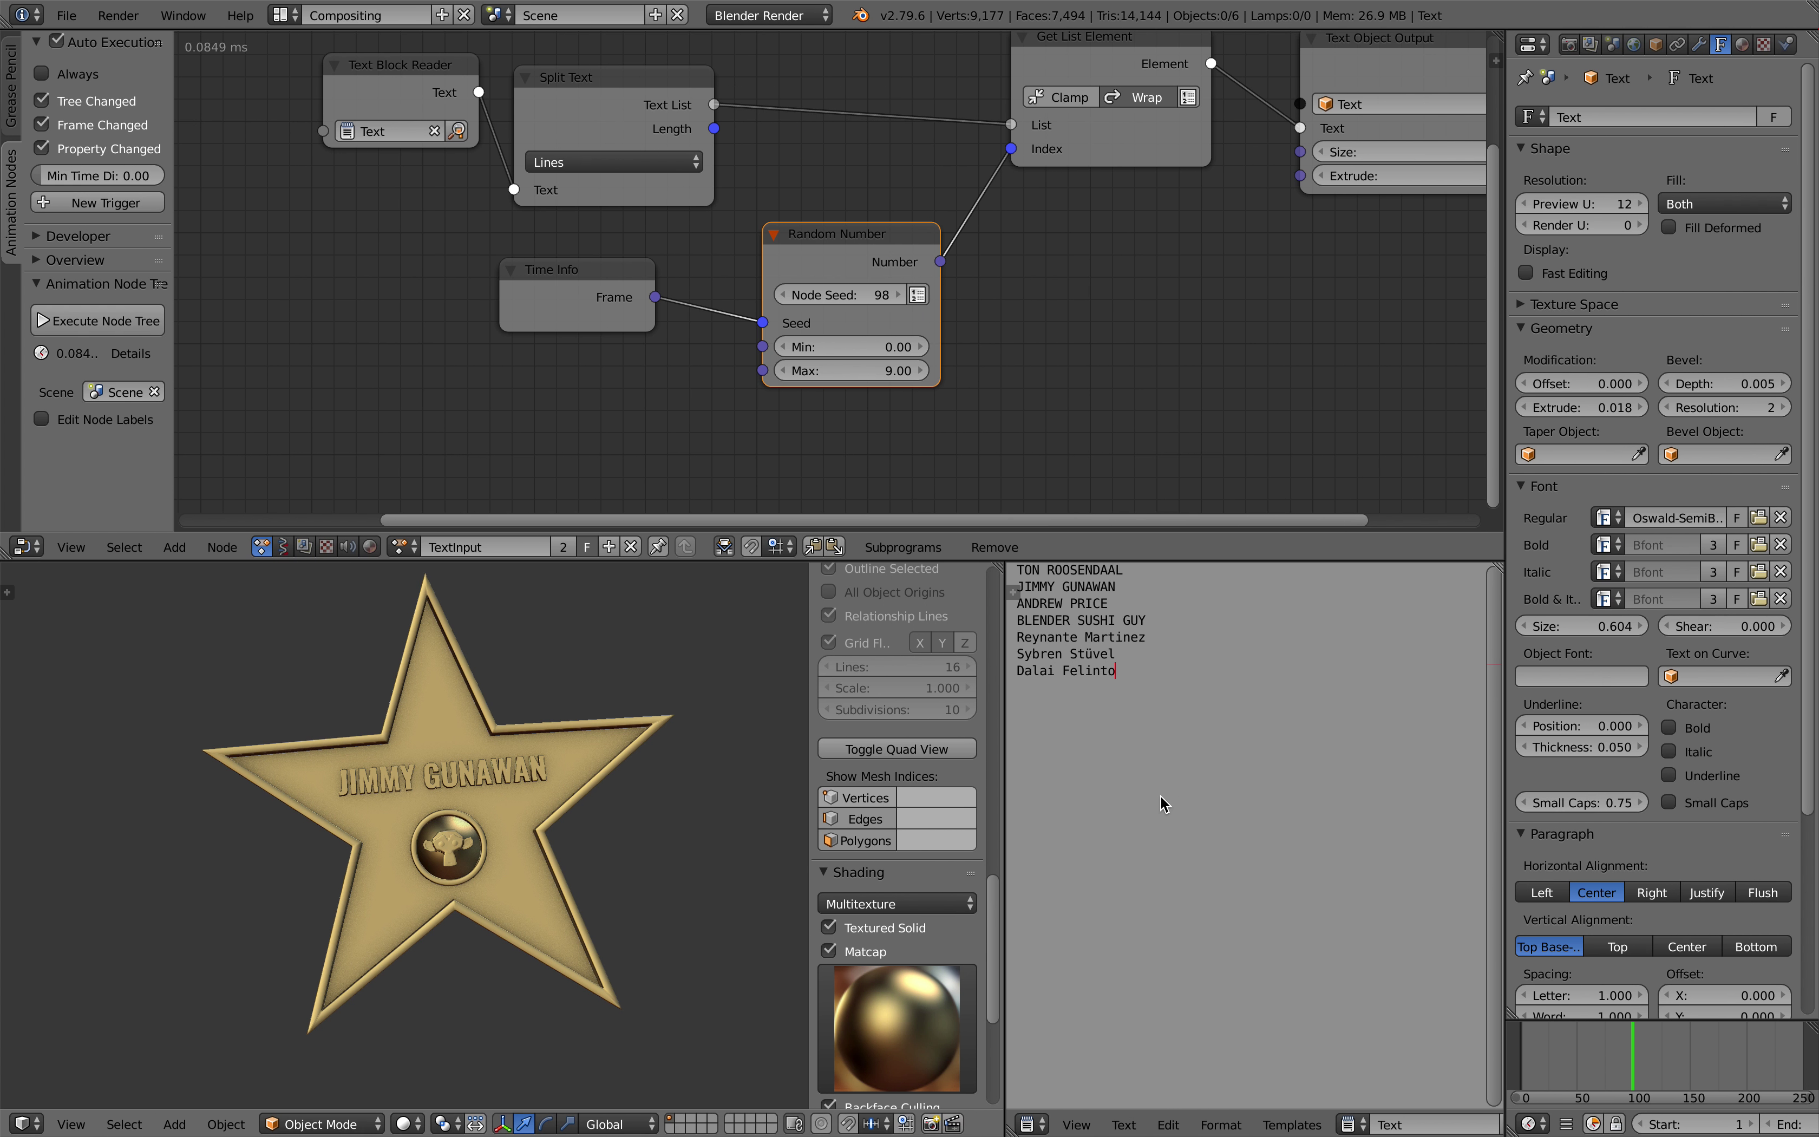
right_click(1186, 760)
click(1177, 755)
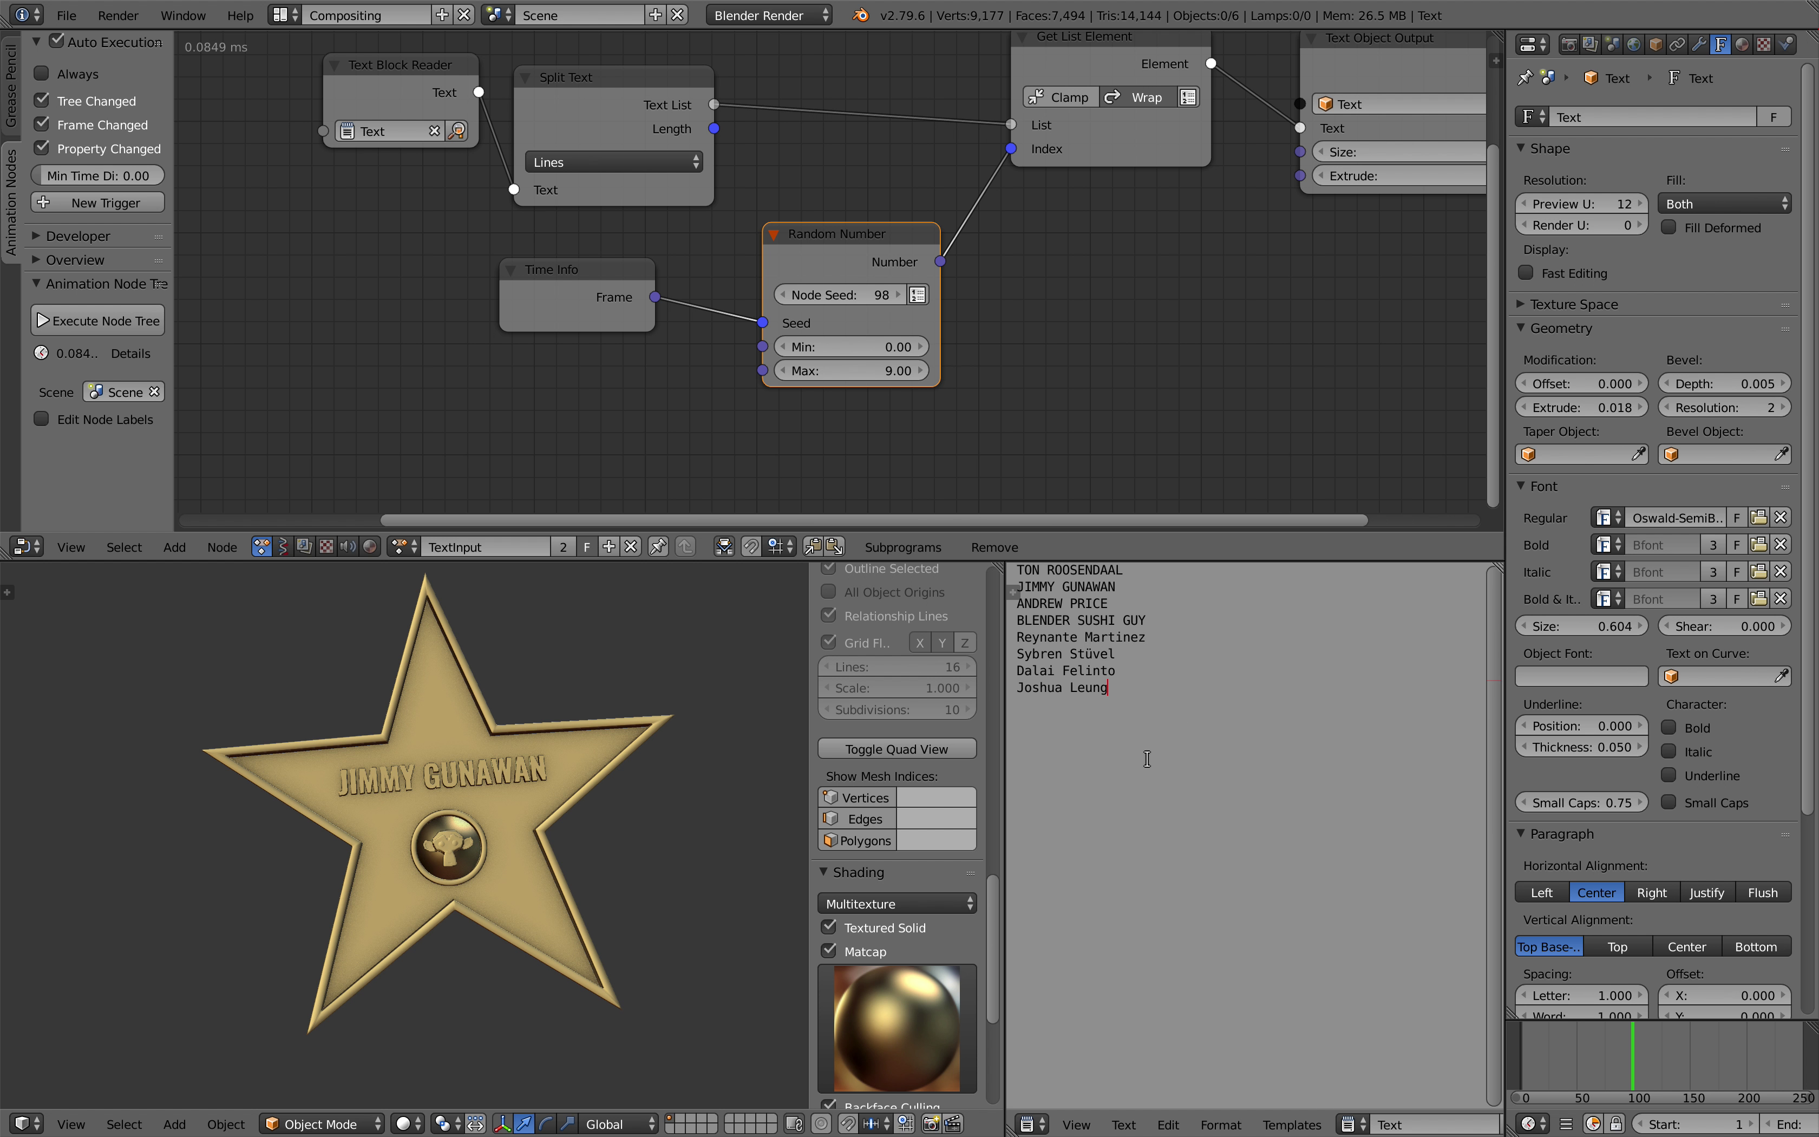
Scrub the timeline to change the name on the star and view the star from an angle
drag(1591, 1072, 1618, 1072)
scroll(455, 842, up, 1)
middle_drag(451, 831, 485, 810)
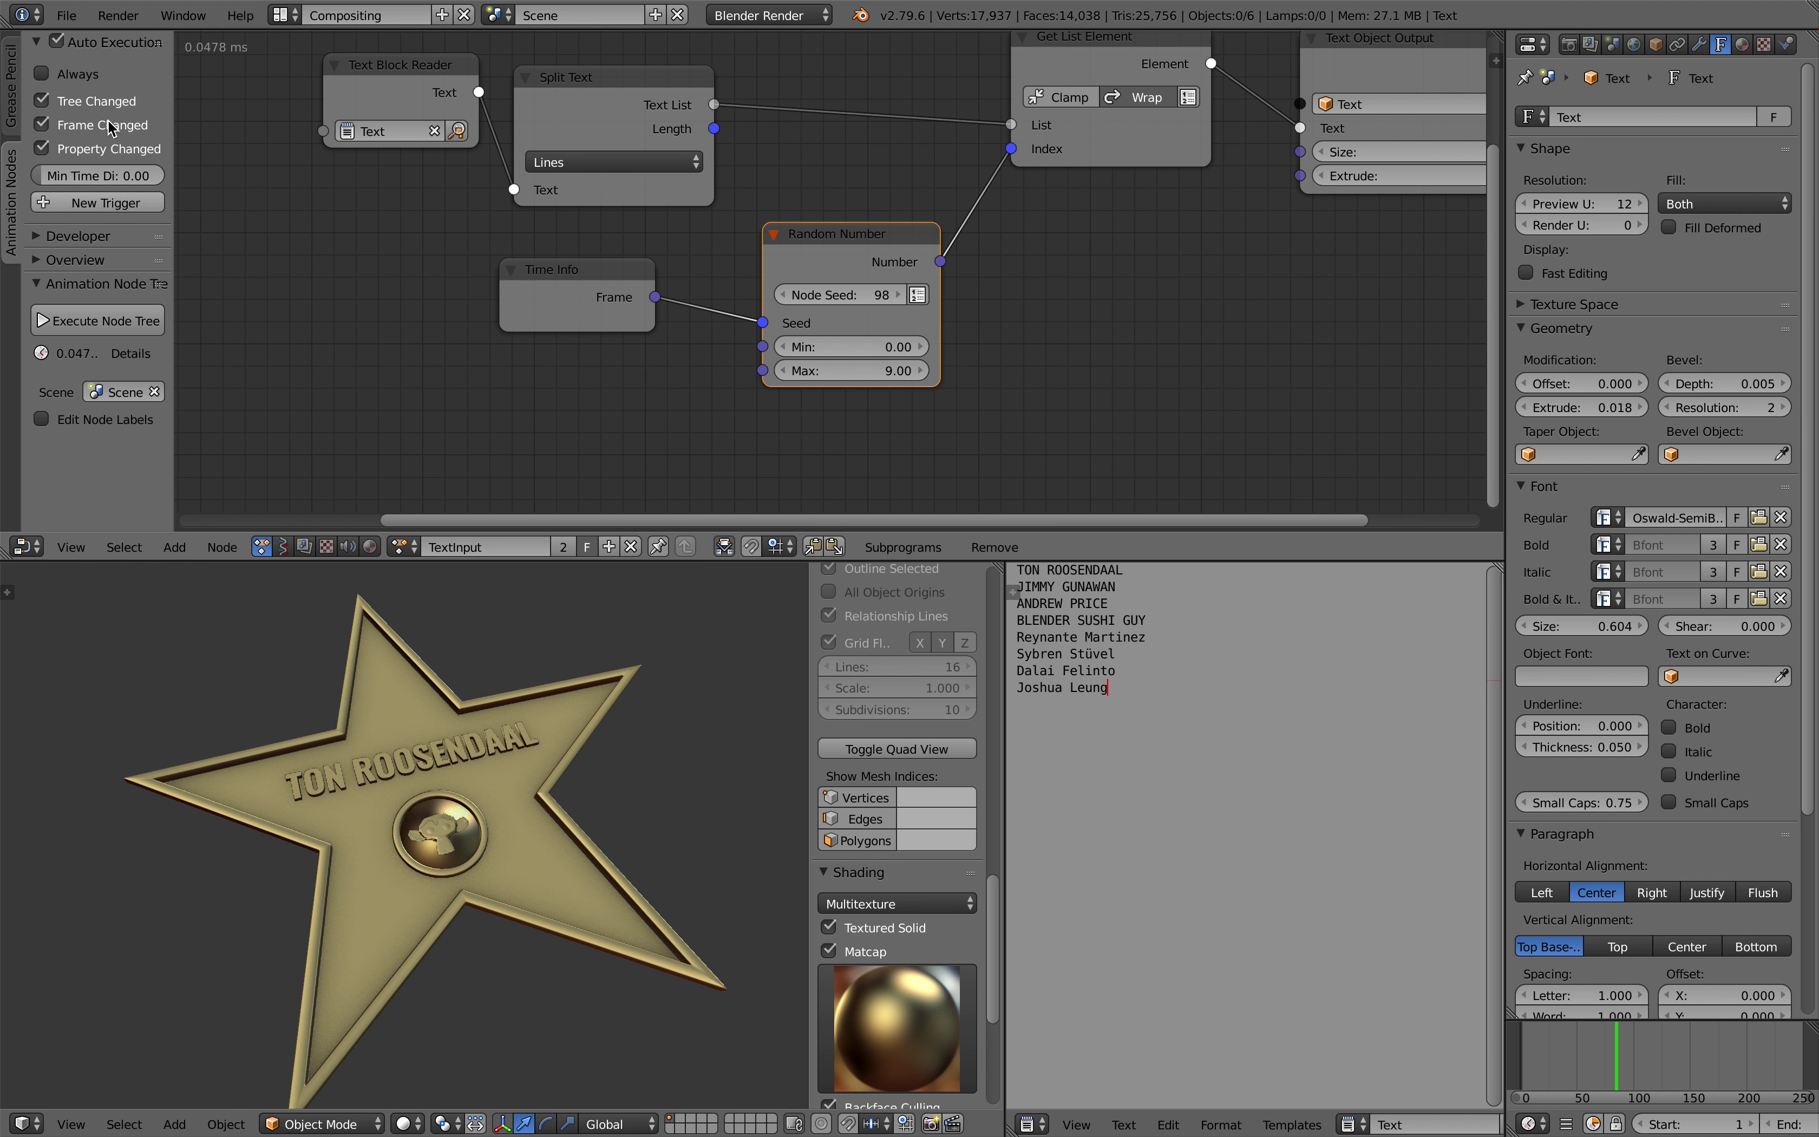
Export the scene as glTF 2.0 to the Desktop with the file name star.gltf
click(66, 16)
mouse_move(233, 449)
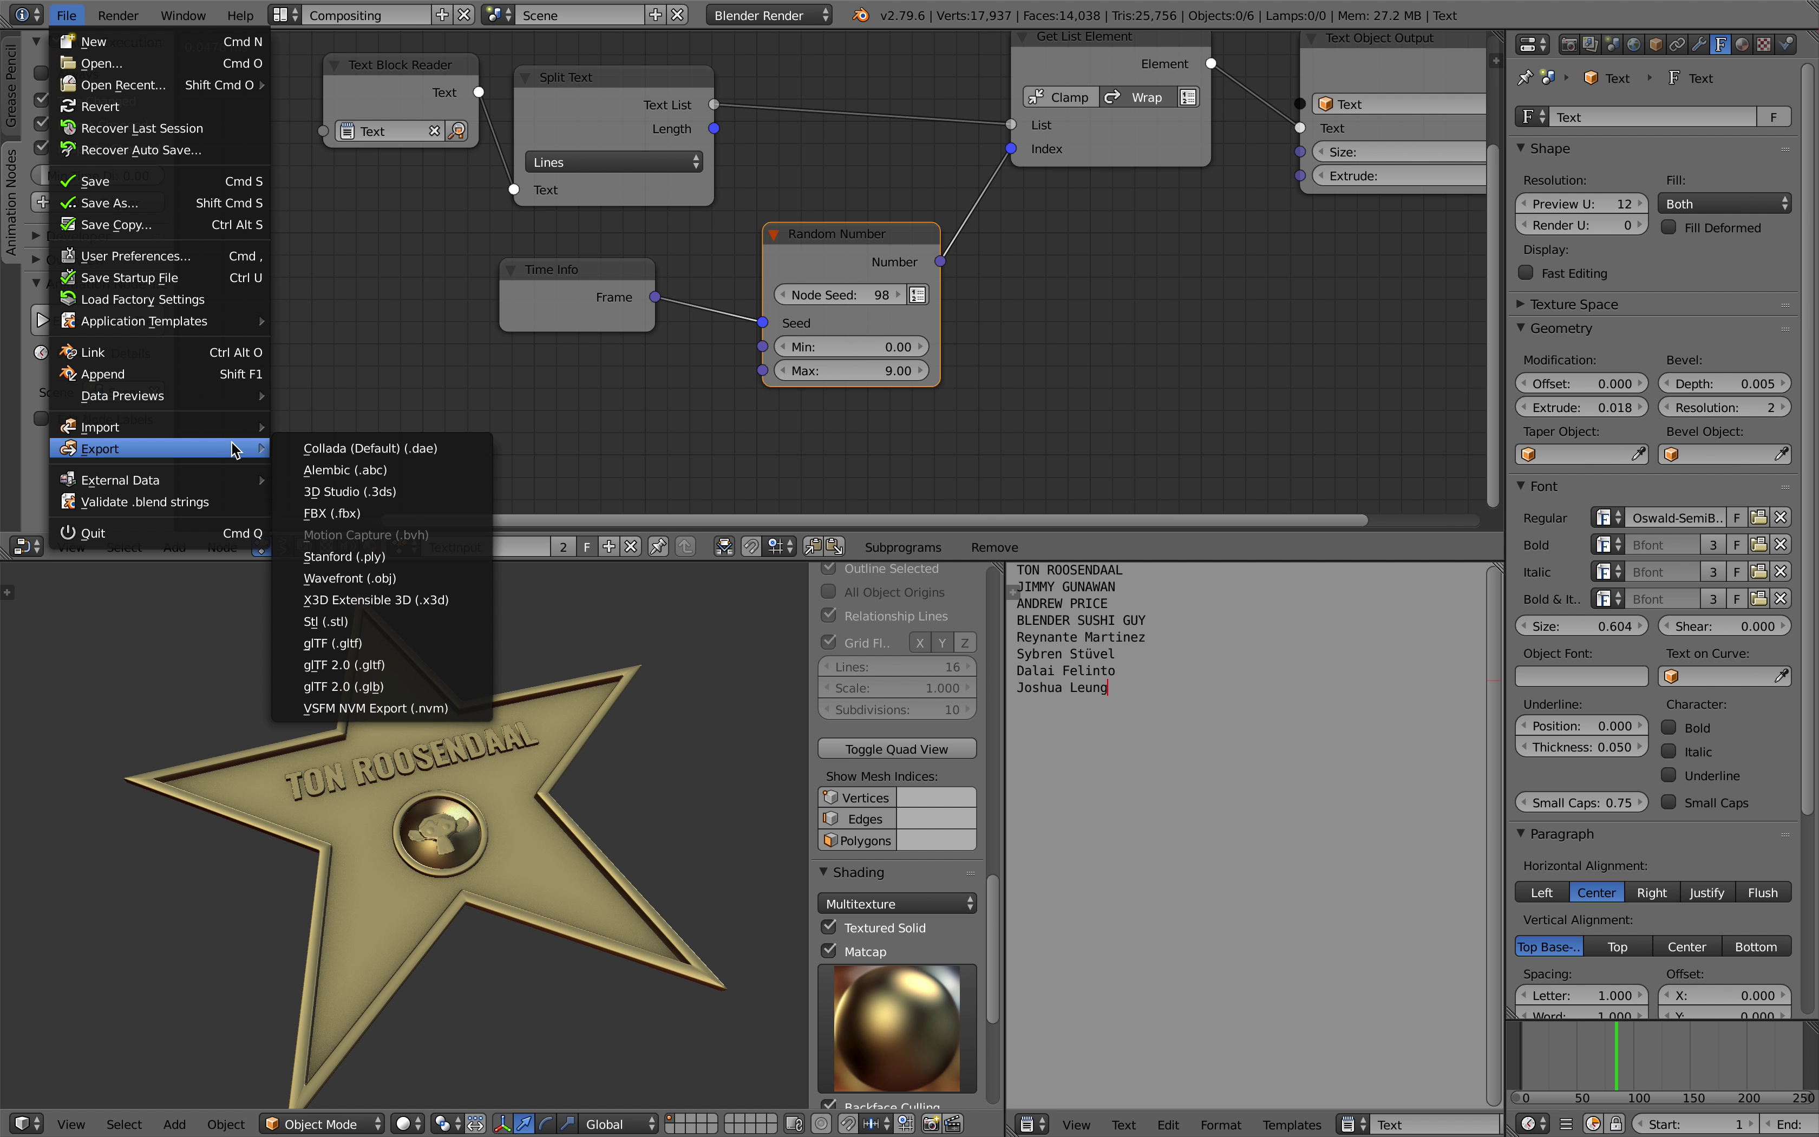
click(445, 665)
click(391, 96)
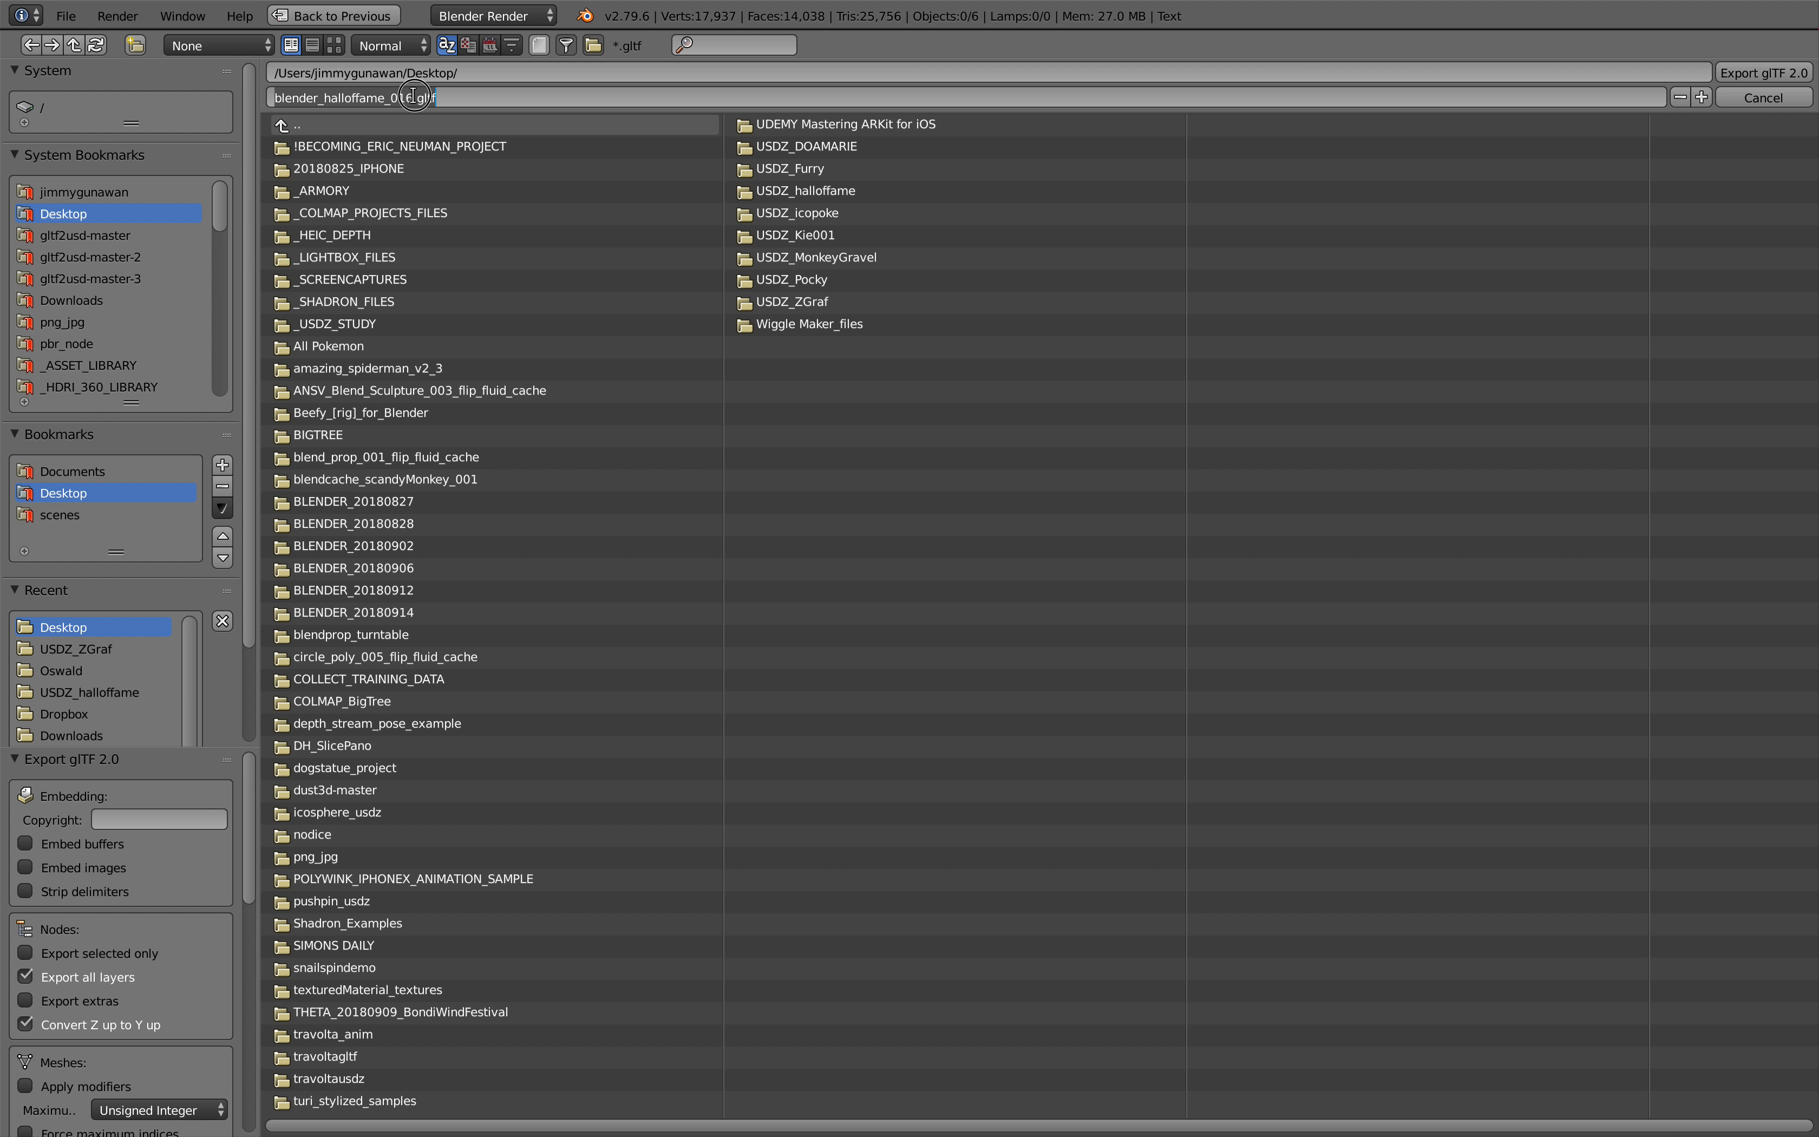
text(hal)
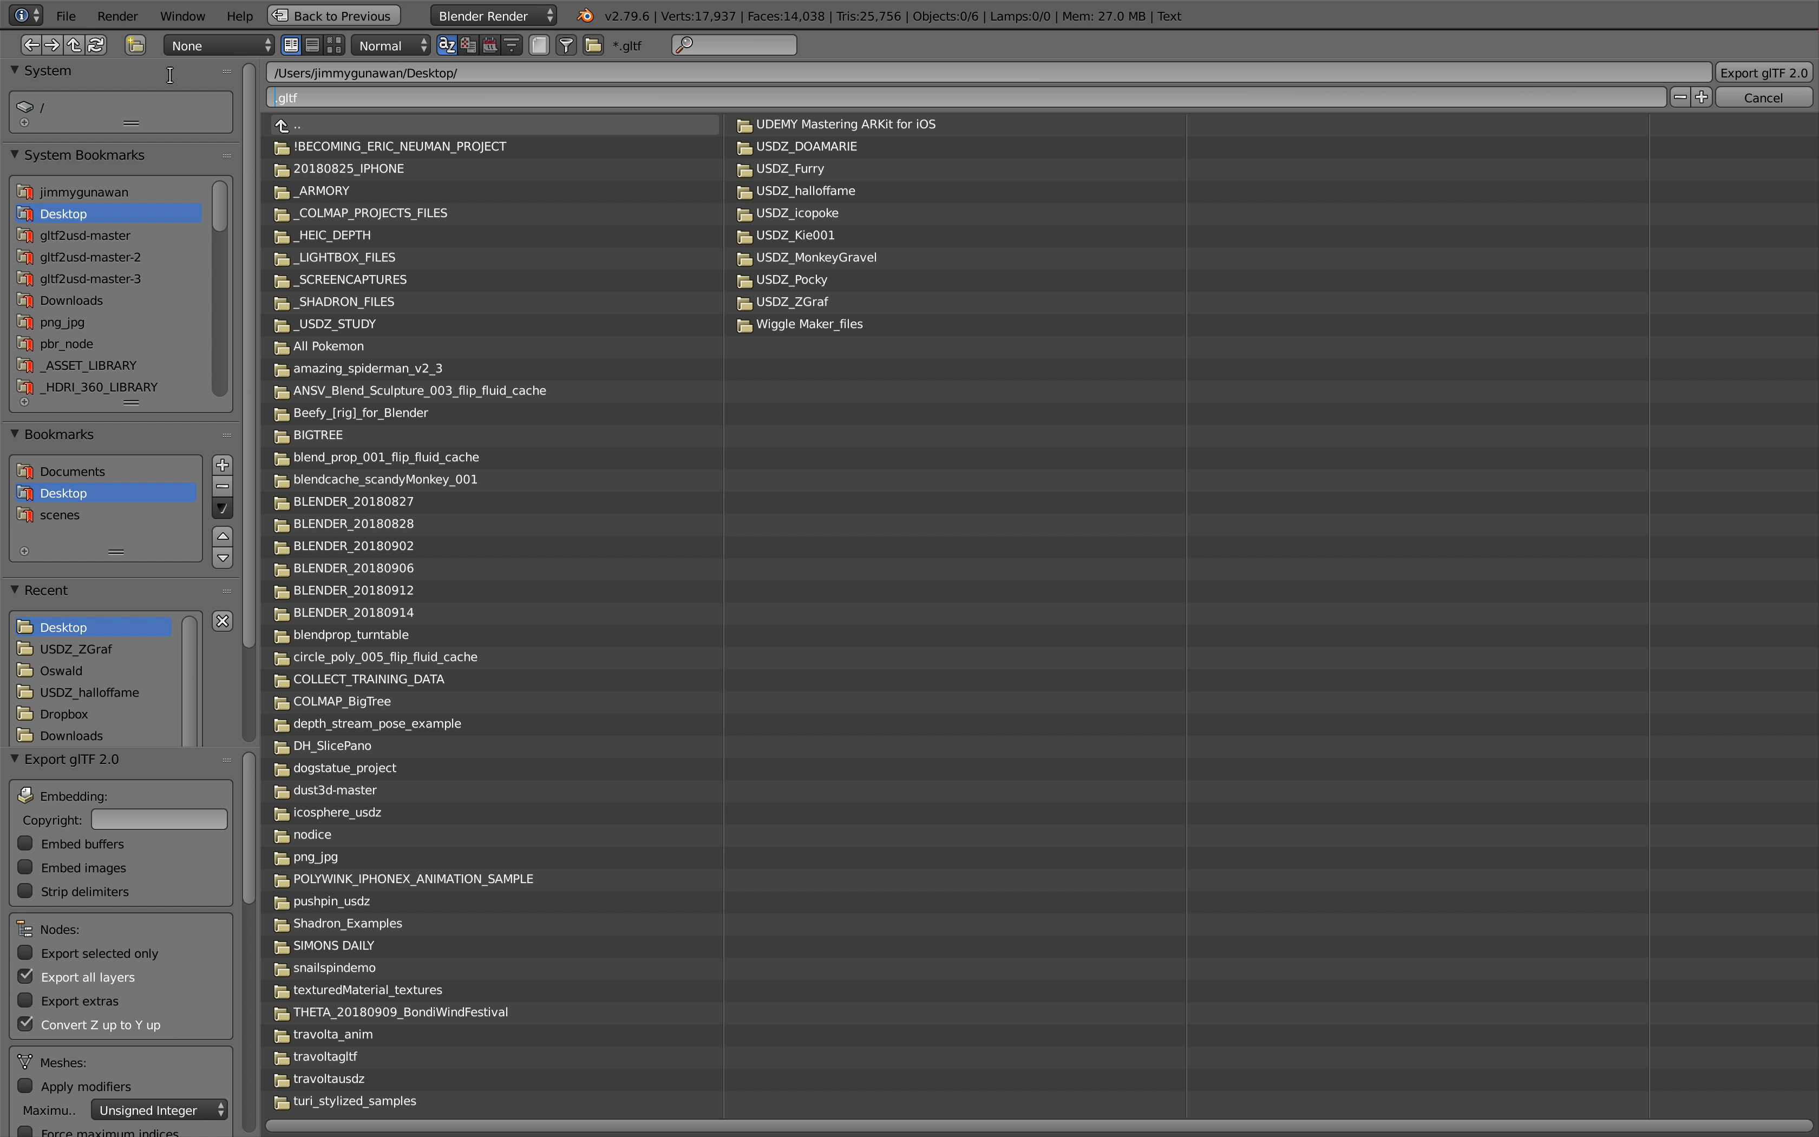
key(Return)
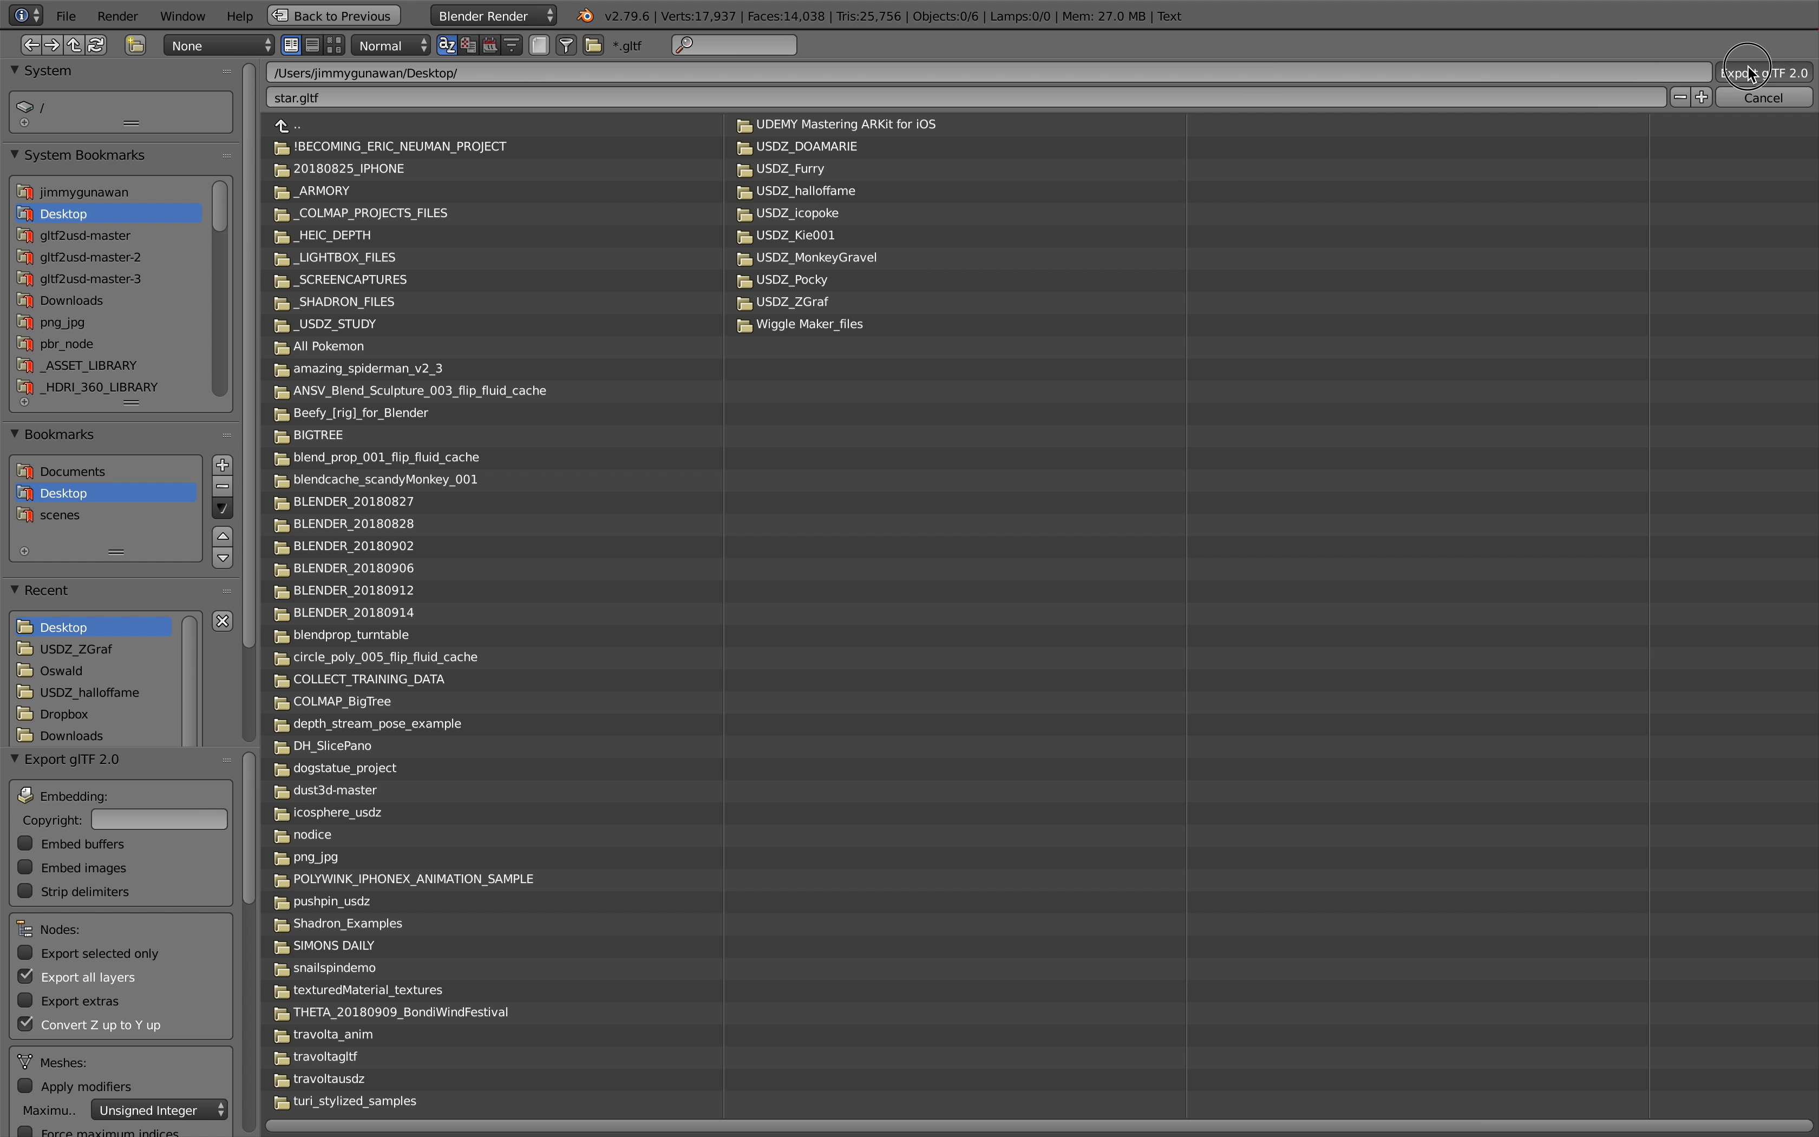
key(Return)
Switch to Finder, load star.gltf and star.bin from the Desktop into Clay Viewer, and inspect the star from several angles
key(ctrl+Left)
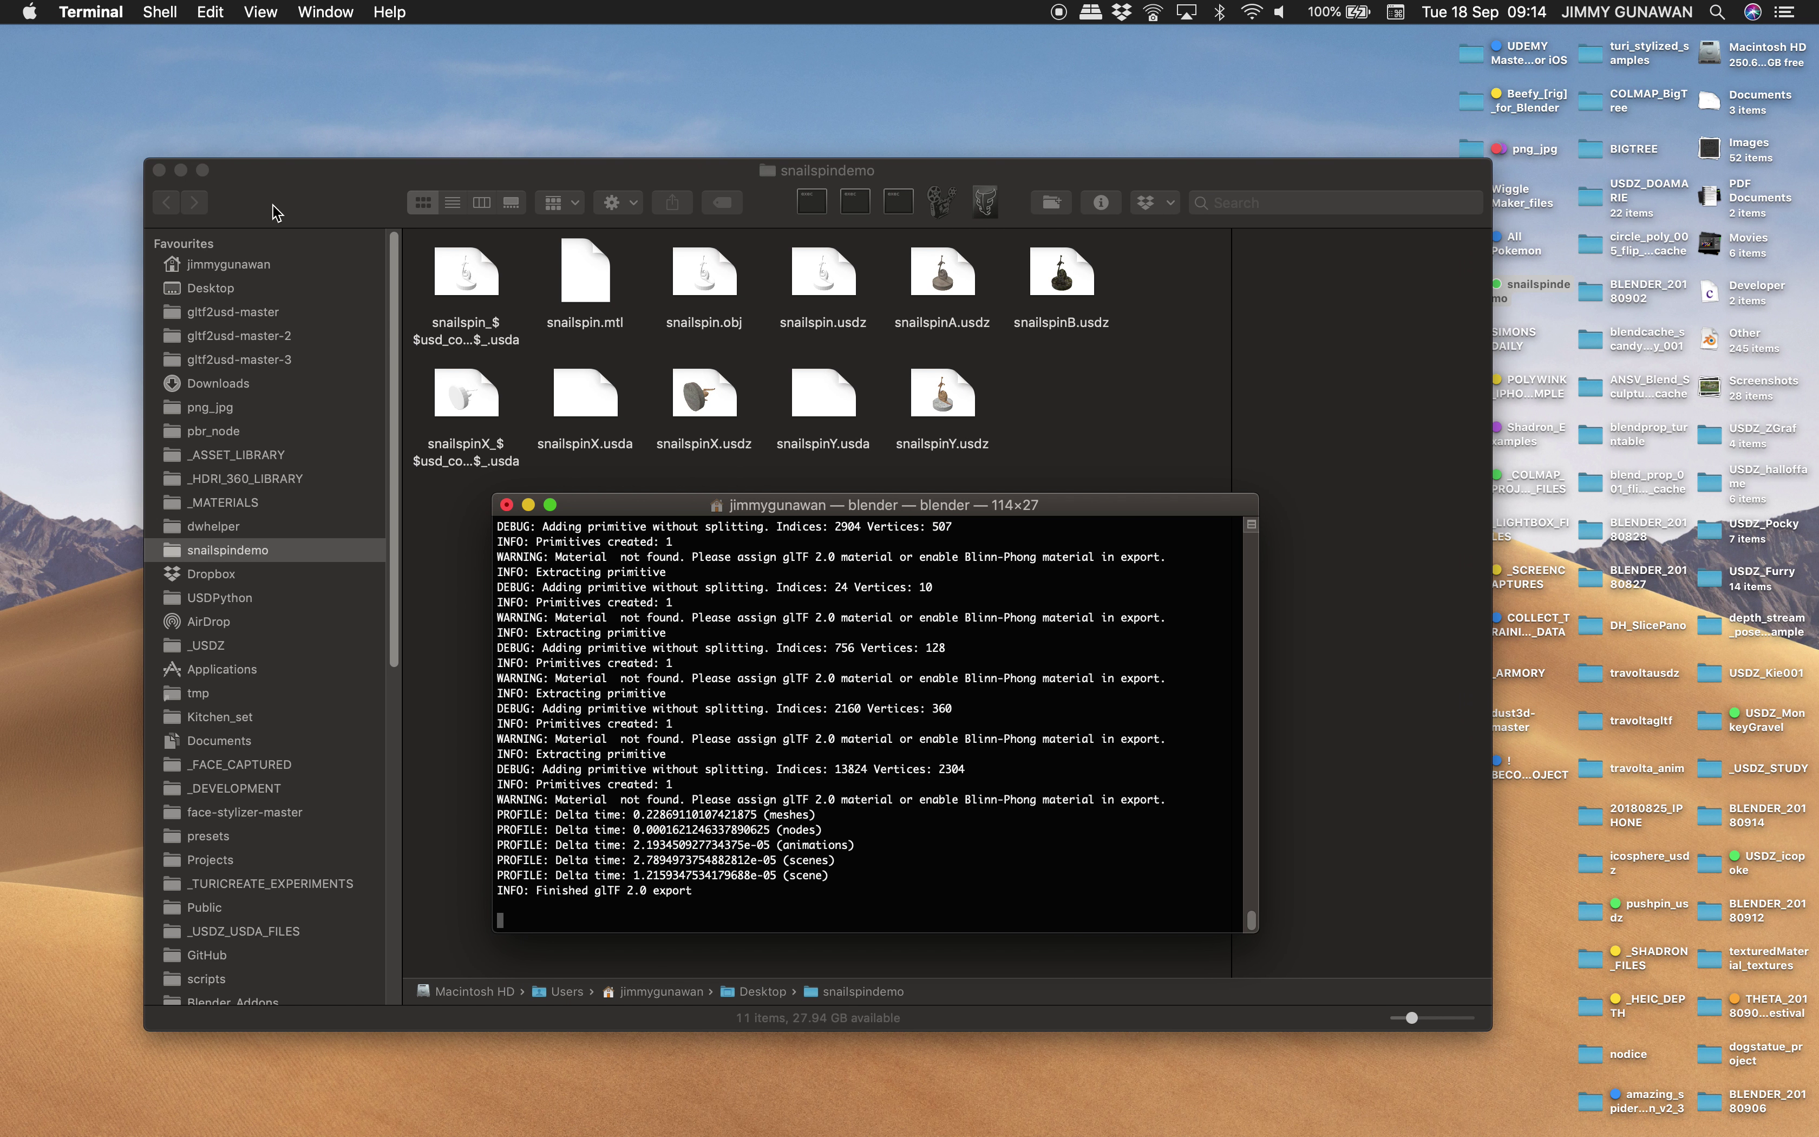
click(254, 288)
click(252, 288)
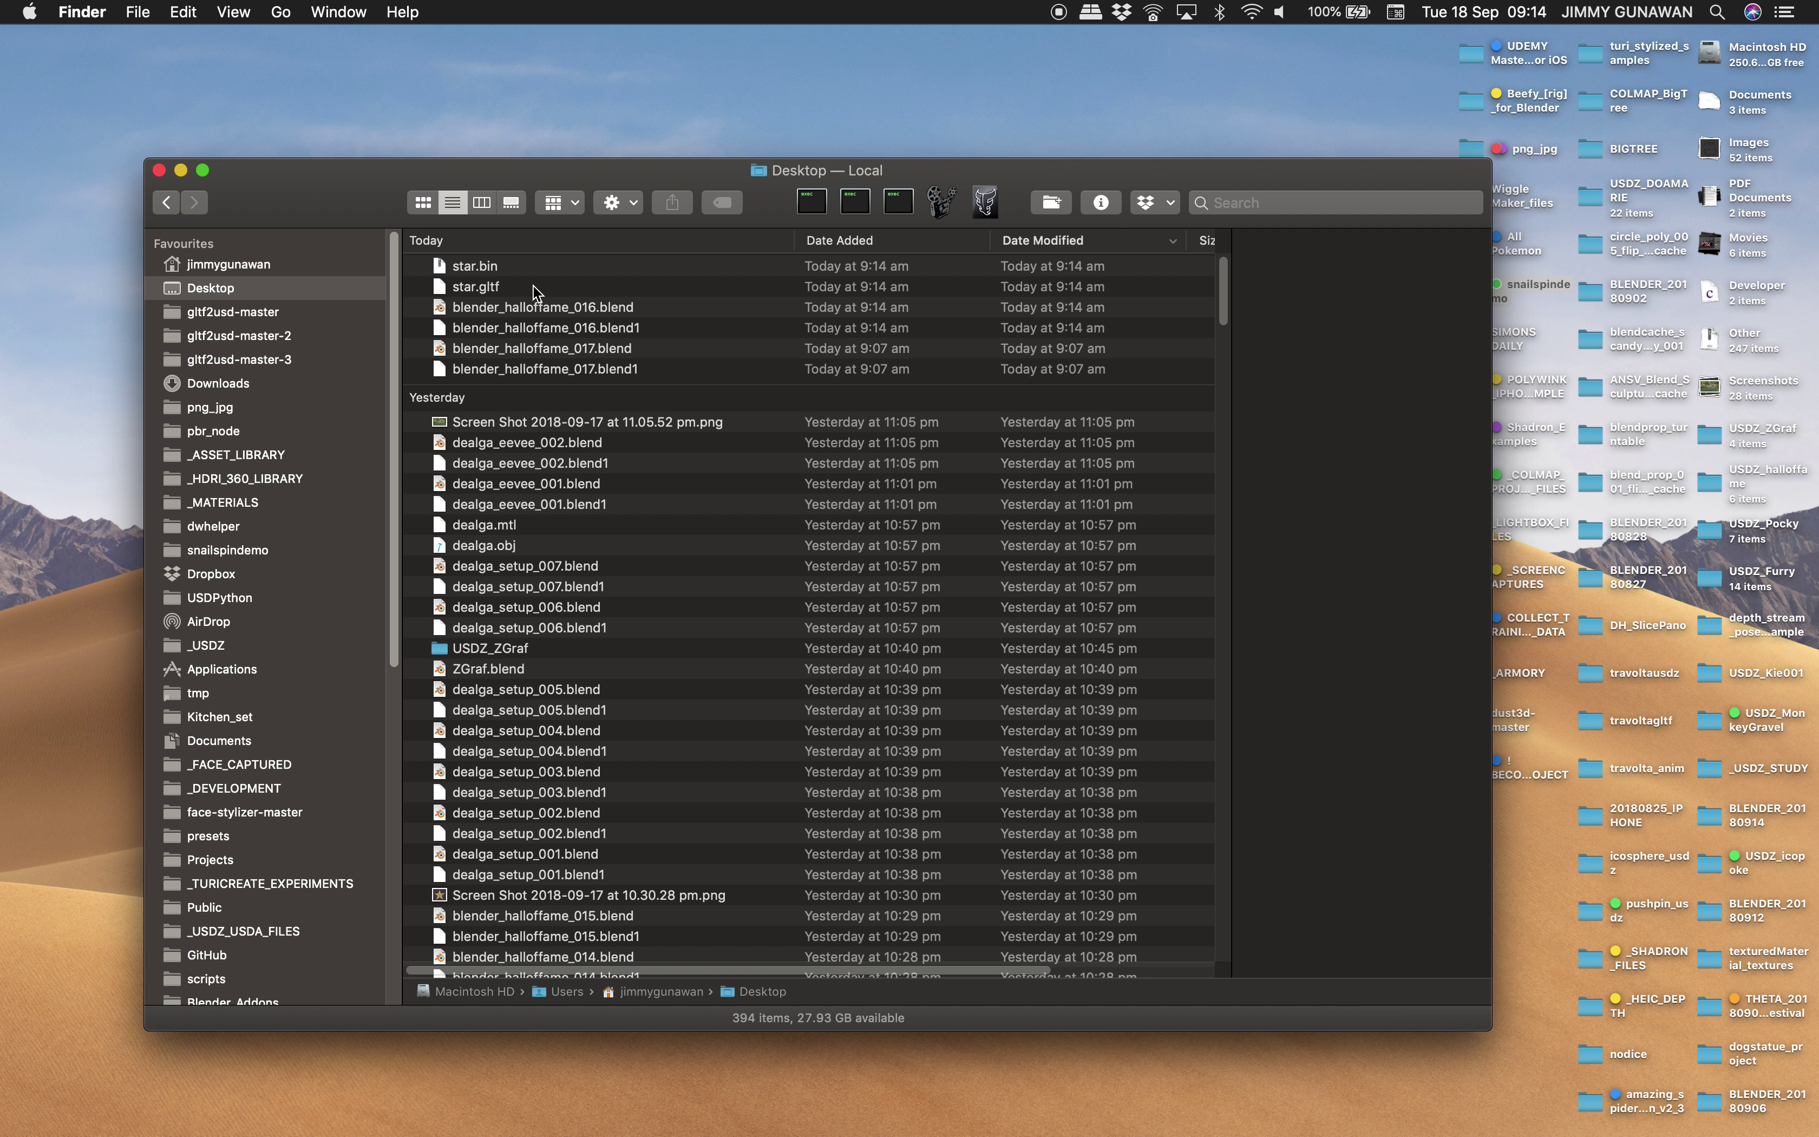
click(534, 290)
shift+click(528, 268)
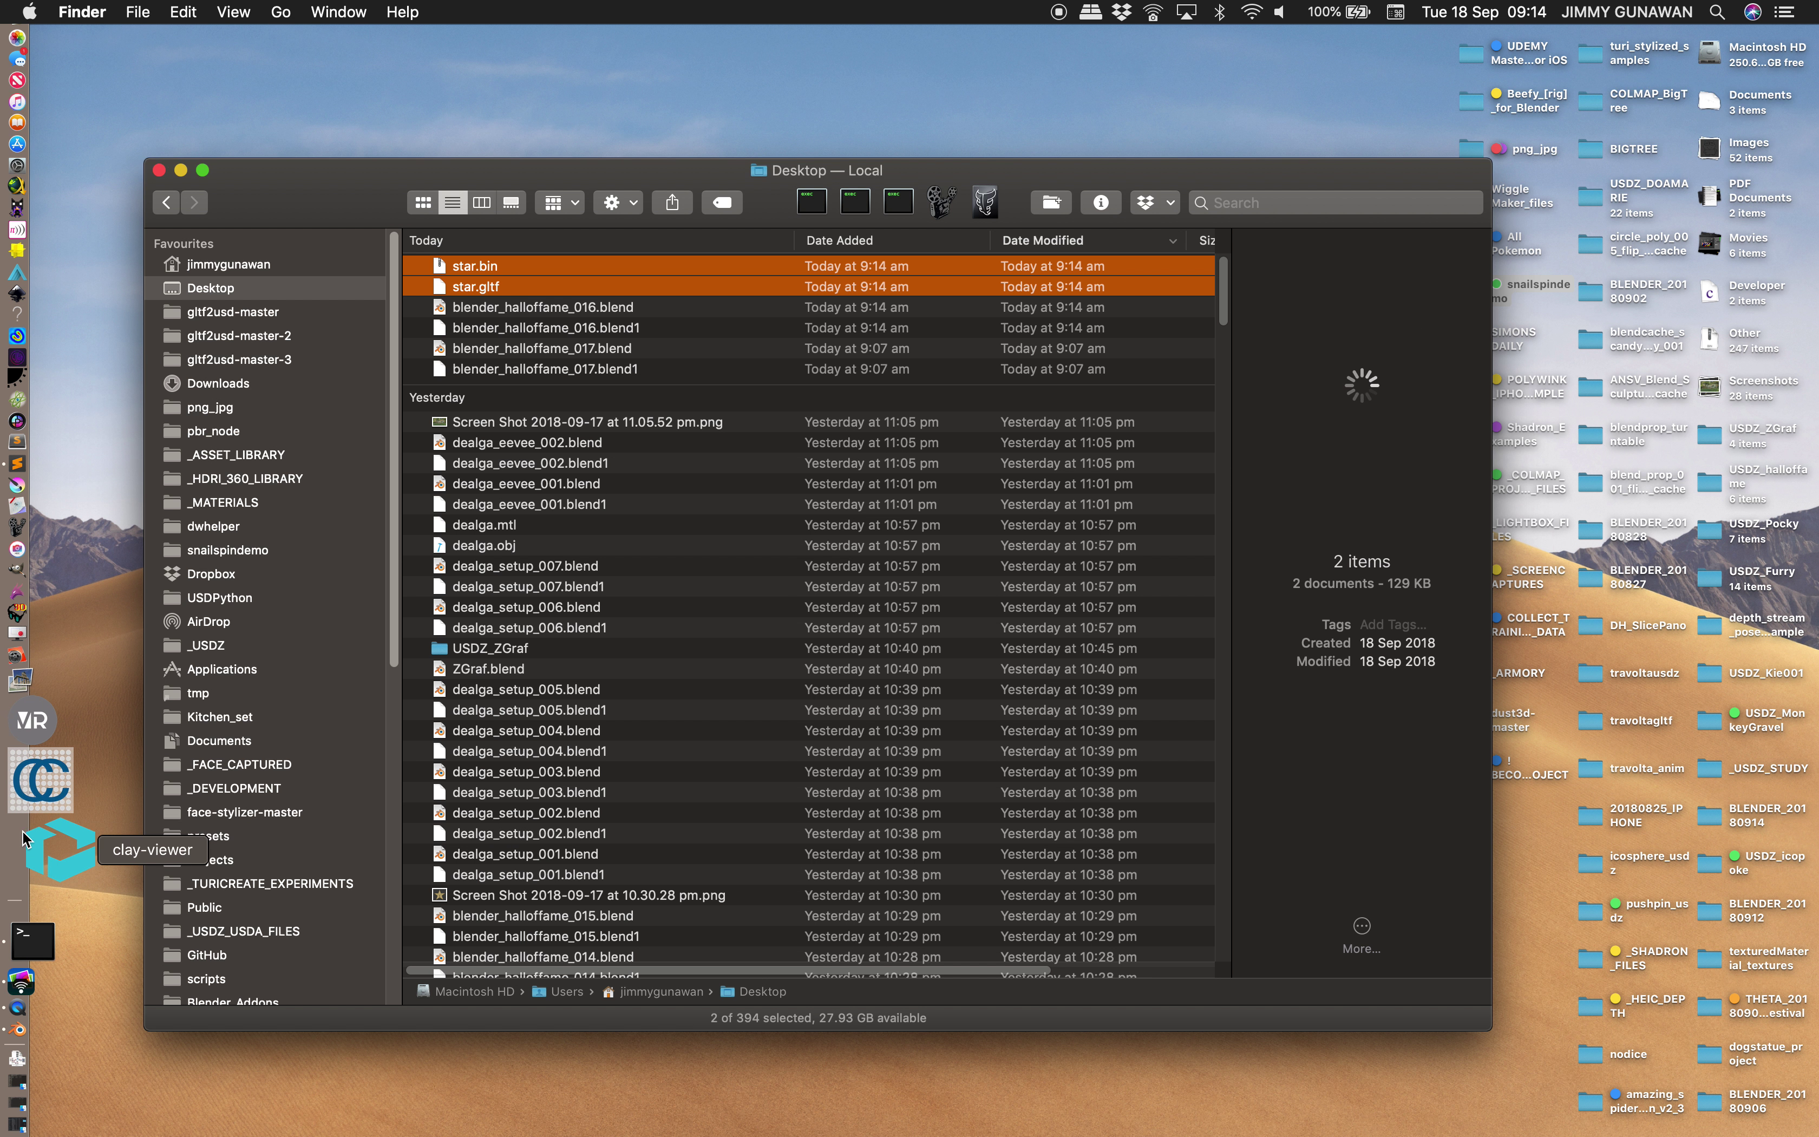
click(23, 835)
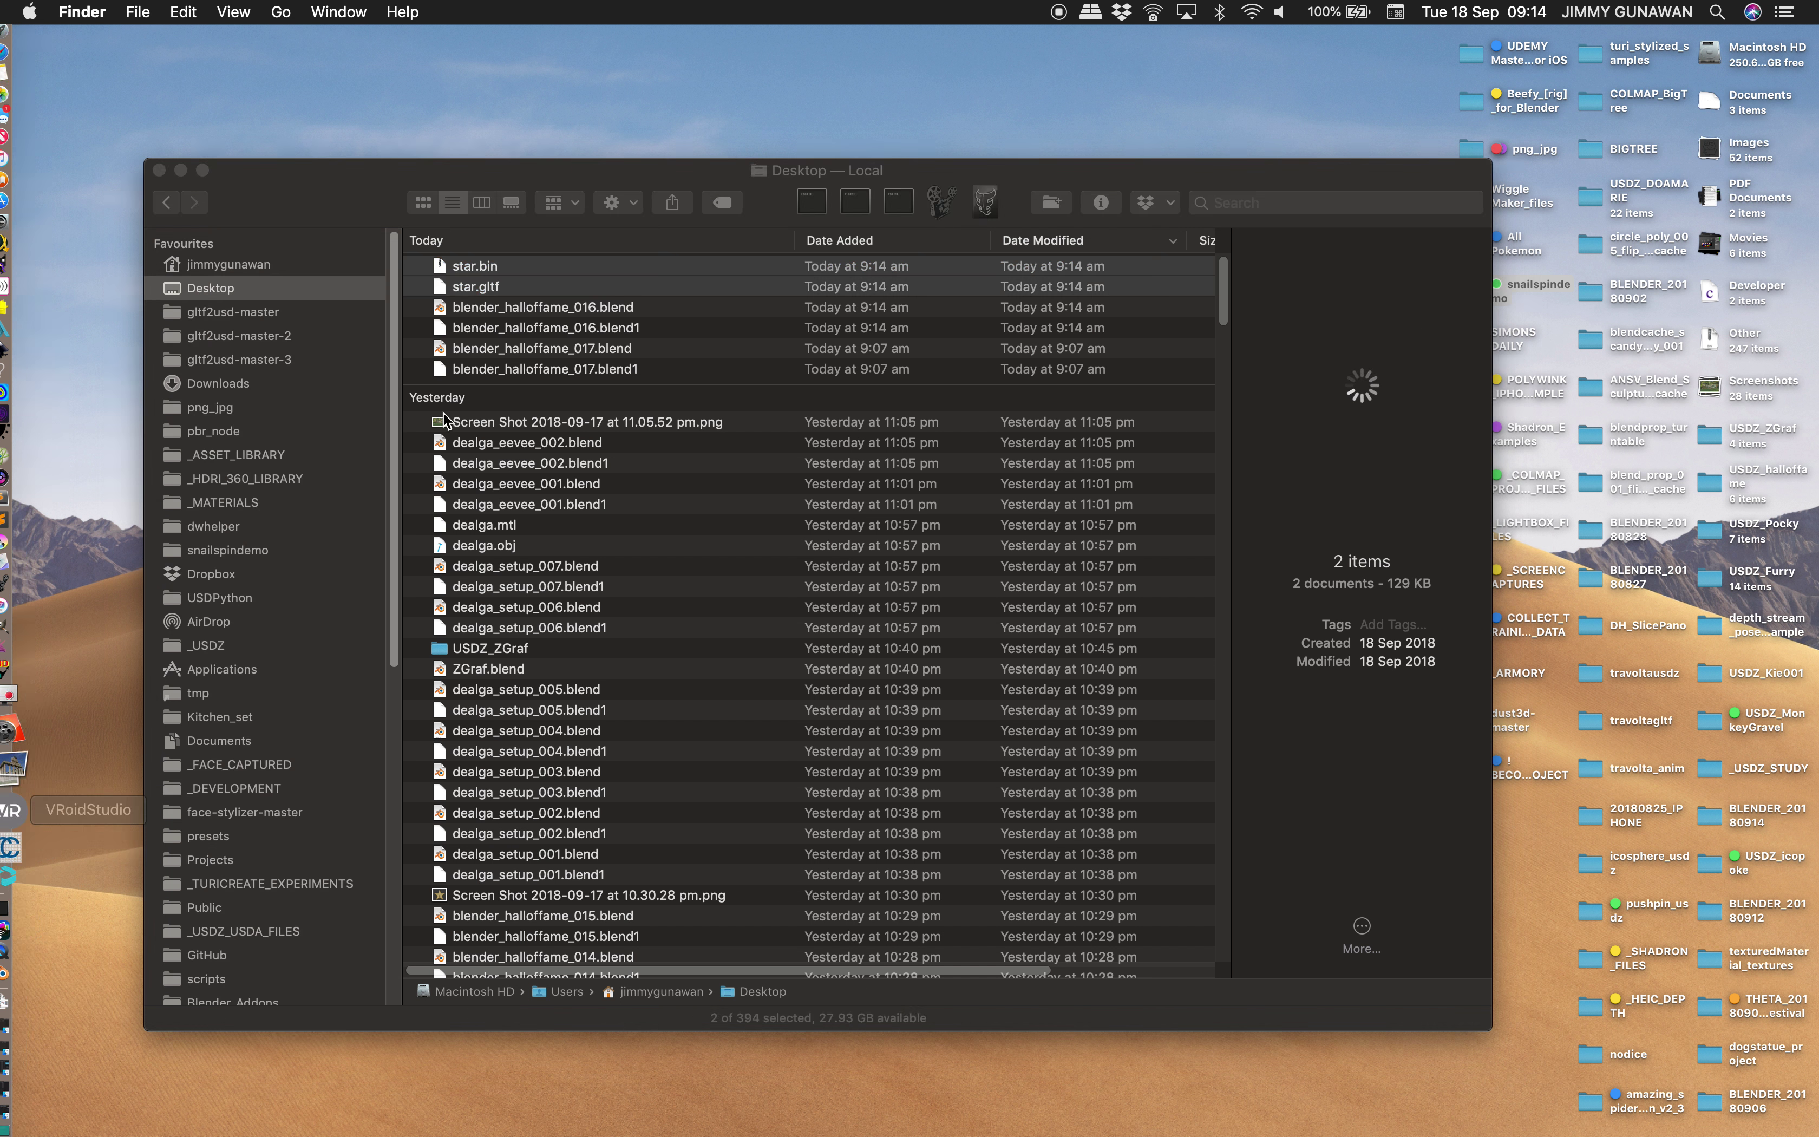
drag(461, 282, 710, 404)
drag(1037, 653, 991, 601)
drag(926, 508, 1022, 636)
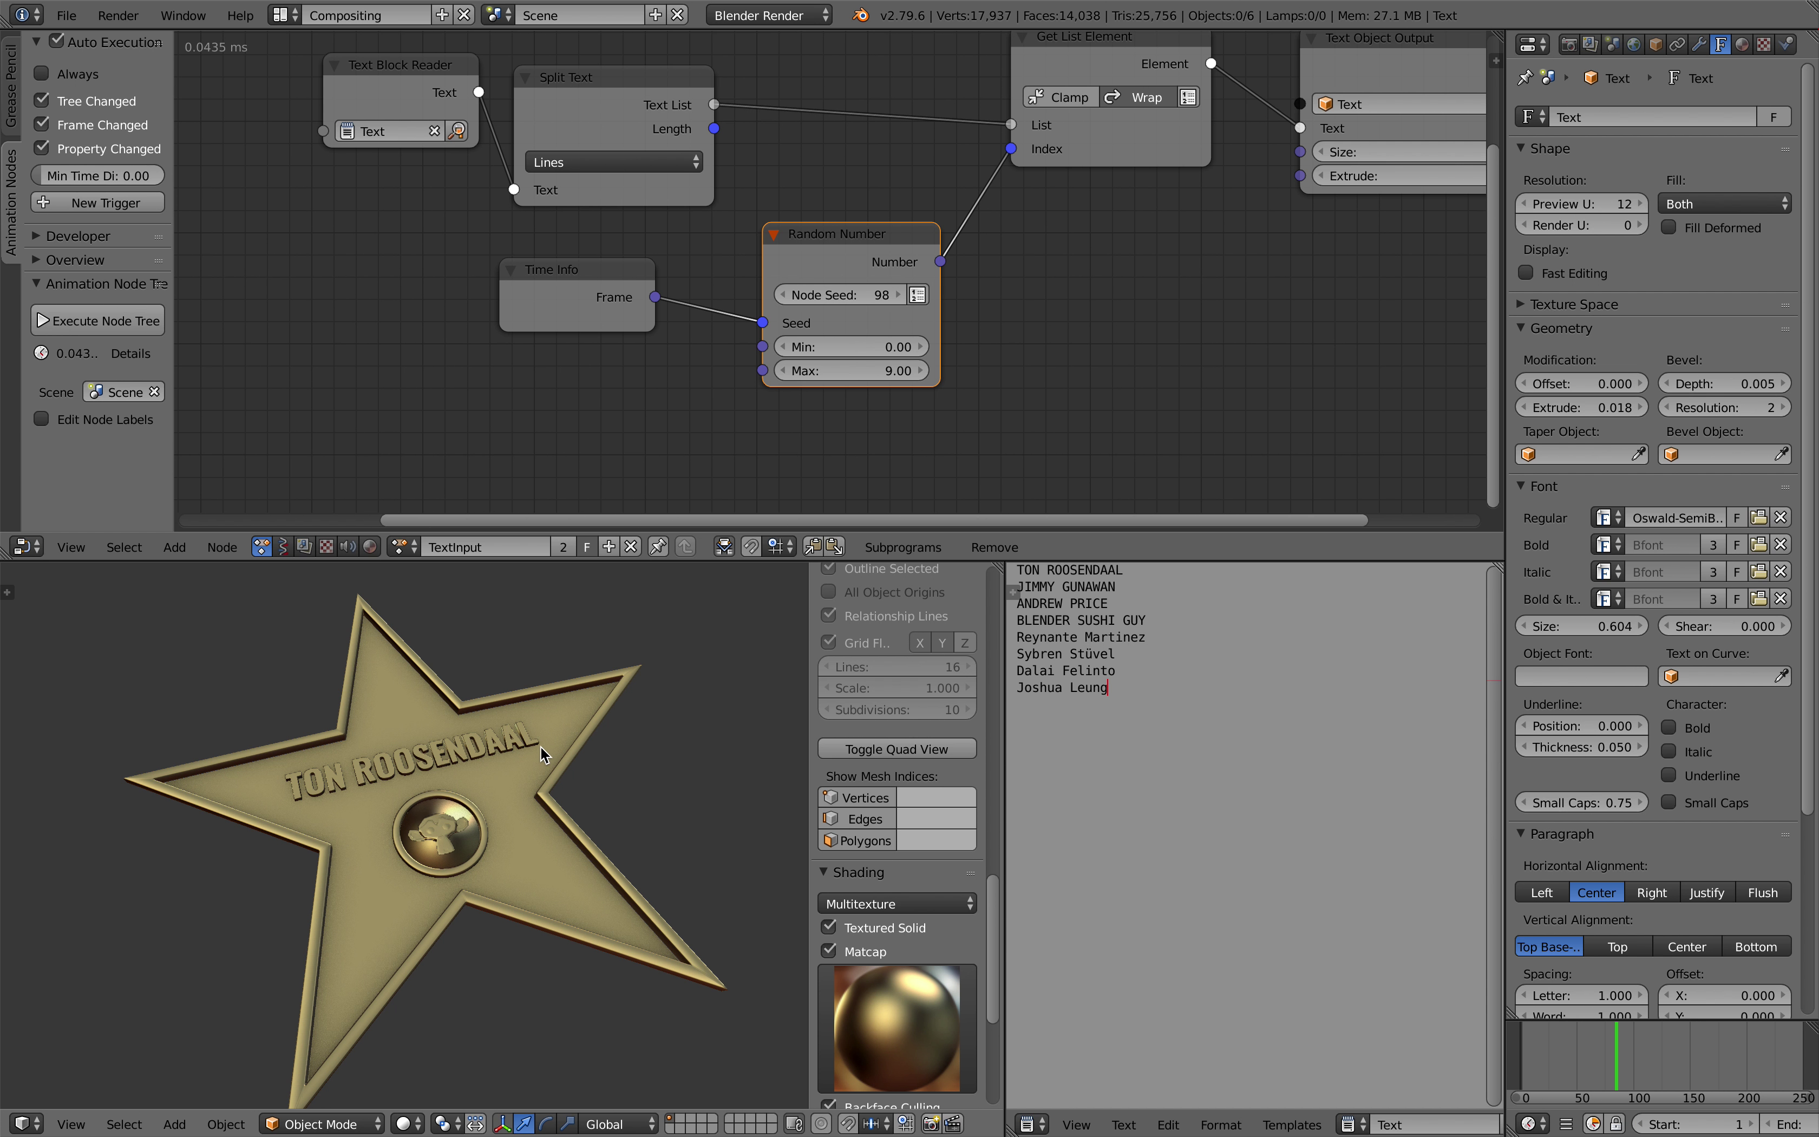
Back in Blender, select the name text object on the star and convert it to a mesh
right_click(518, 743)
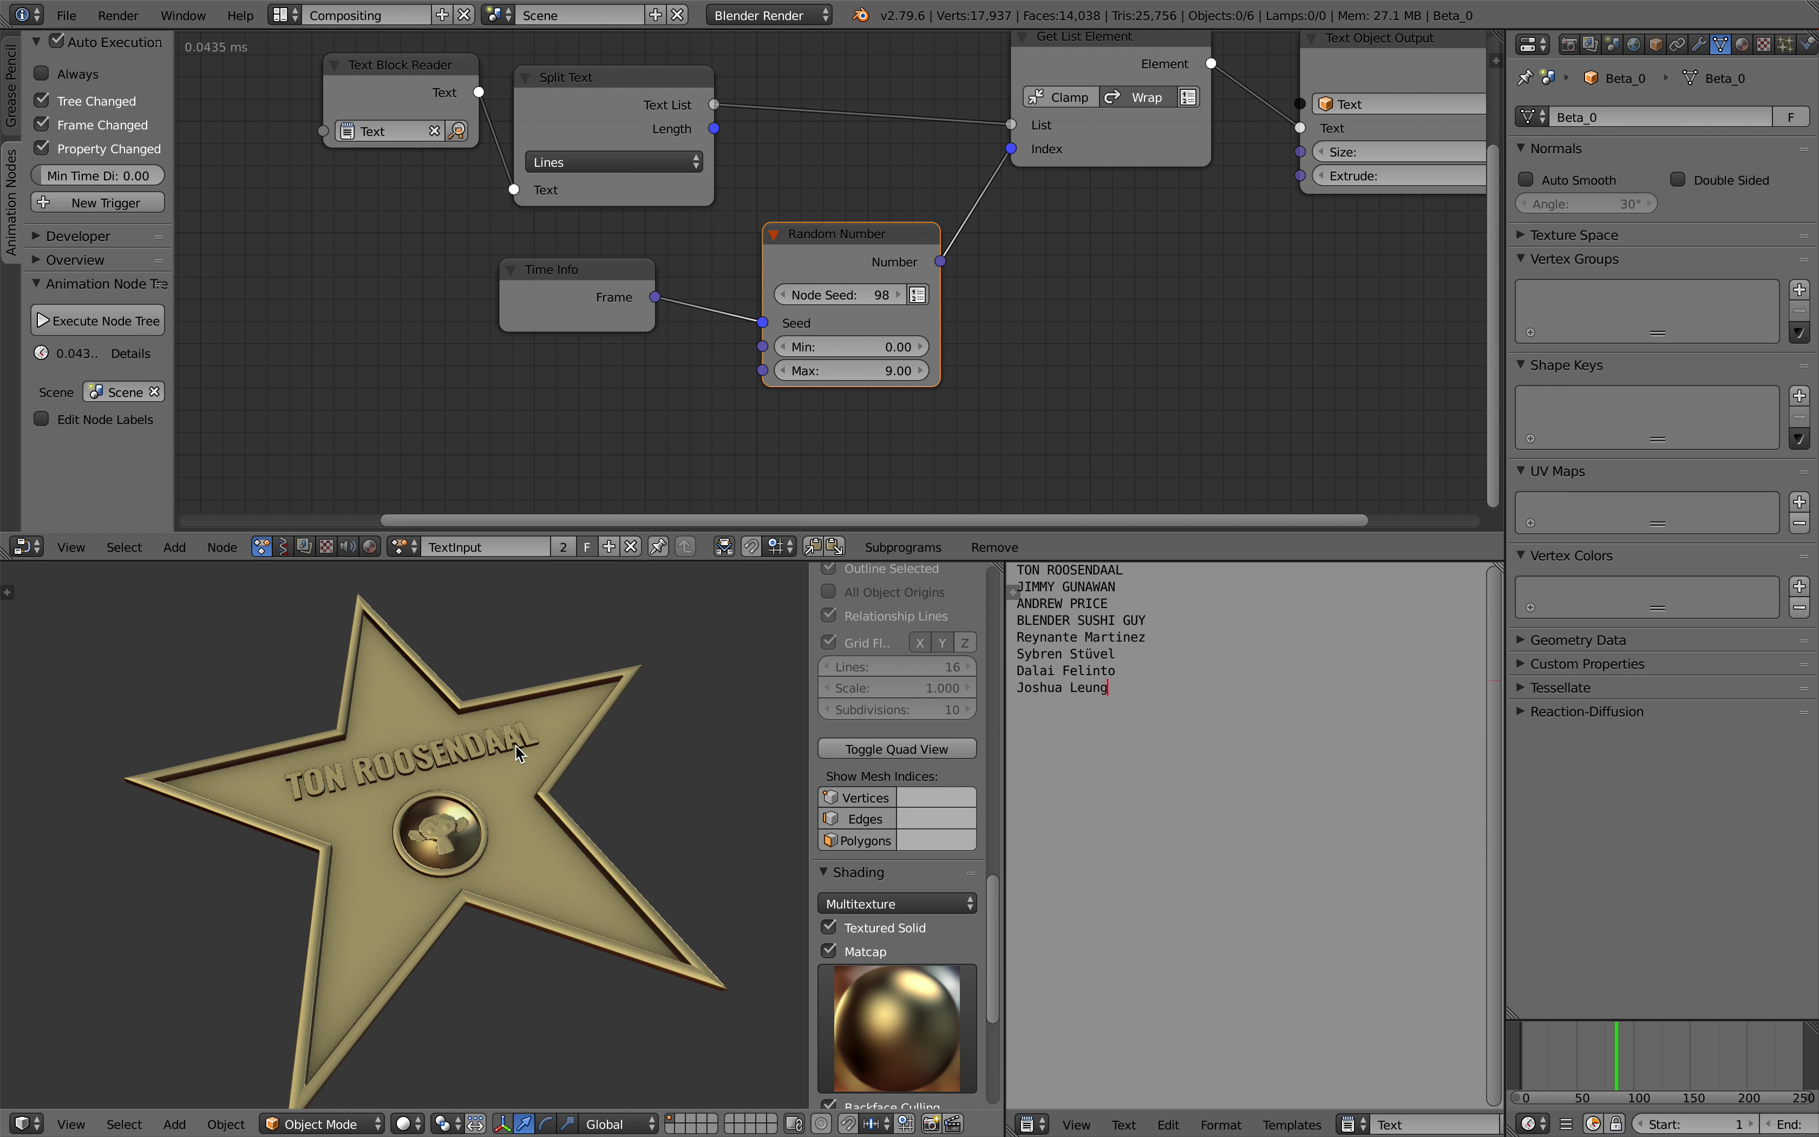
middle_drag(511, 747, 527, 711)
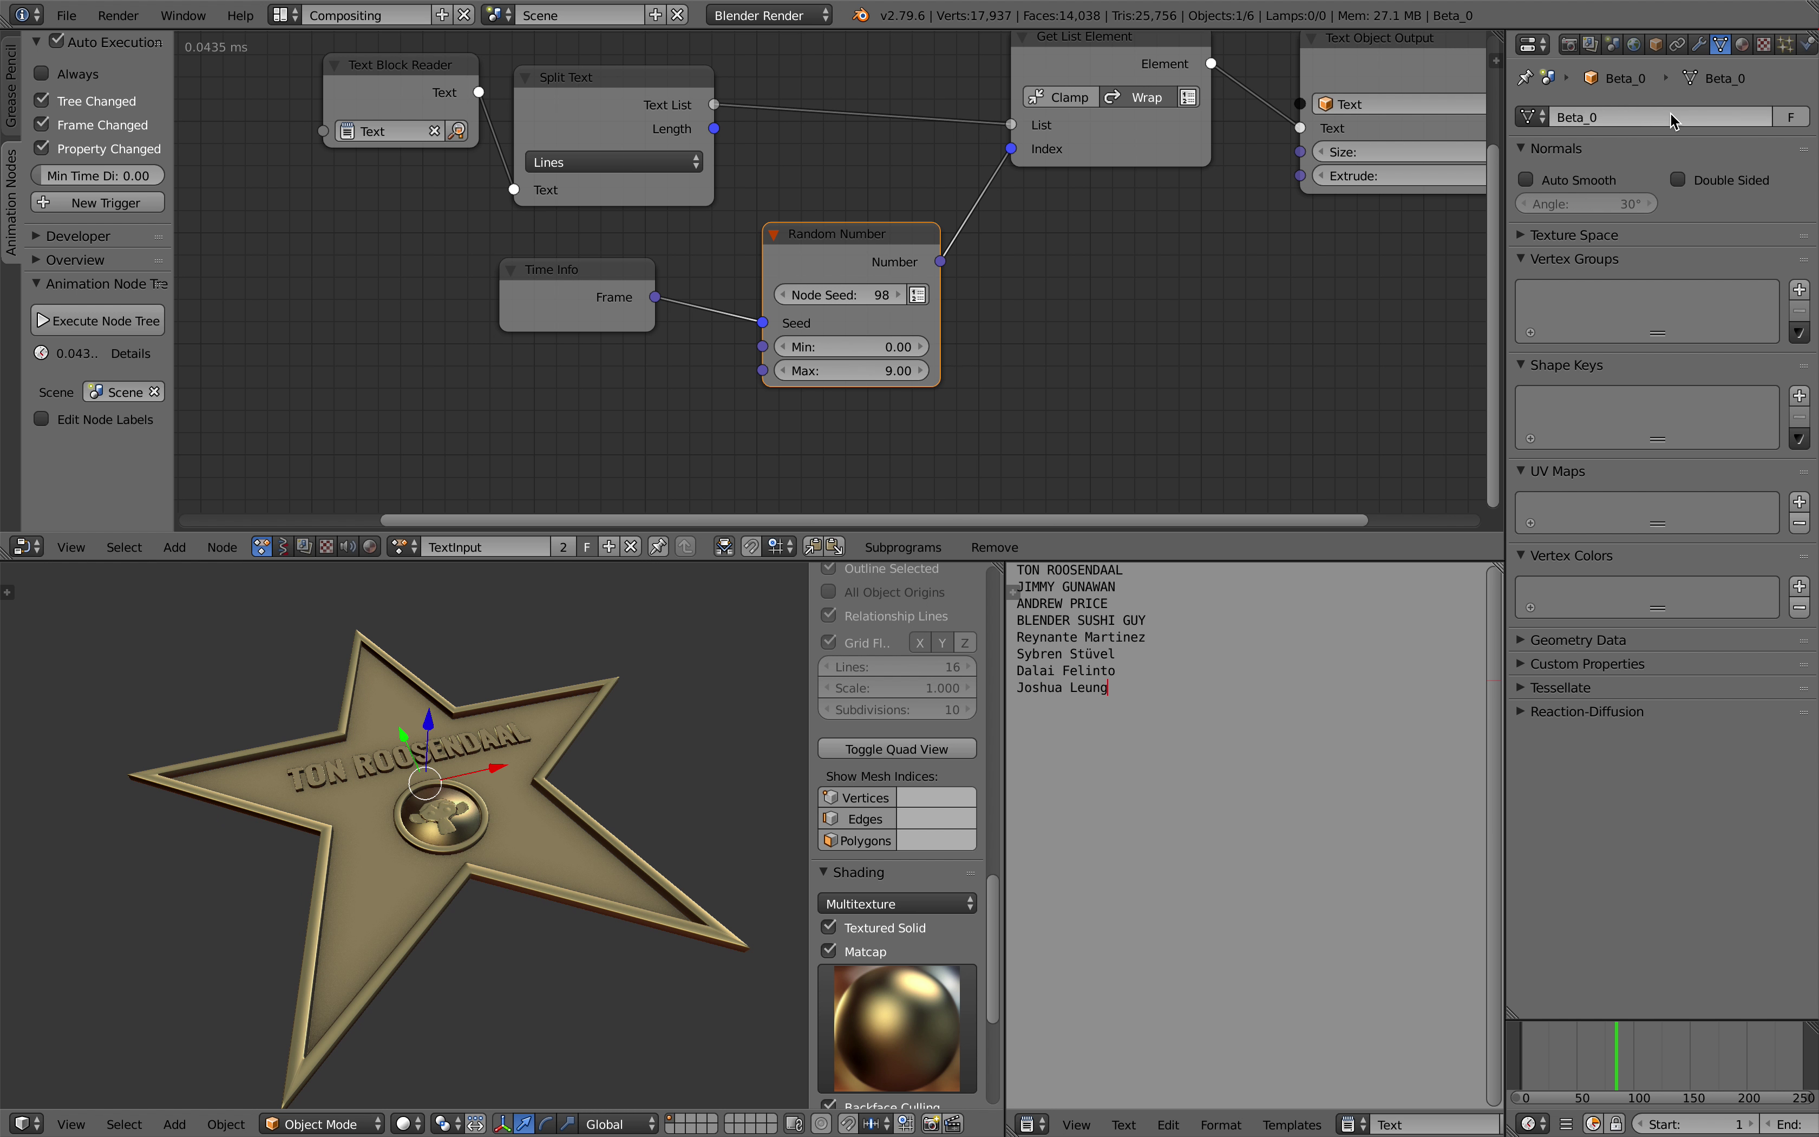
right_click(485, 743)
middle_drag(552, 737, 554, 745)
key(space)
text(conv)
key(Return)
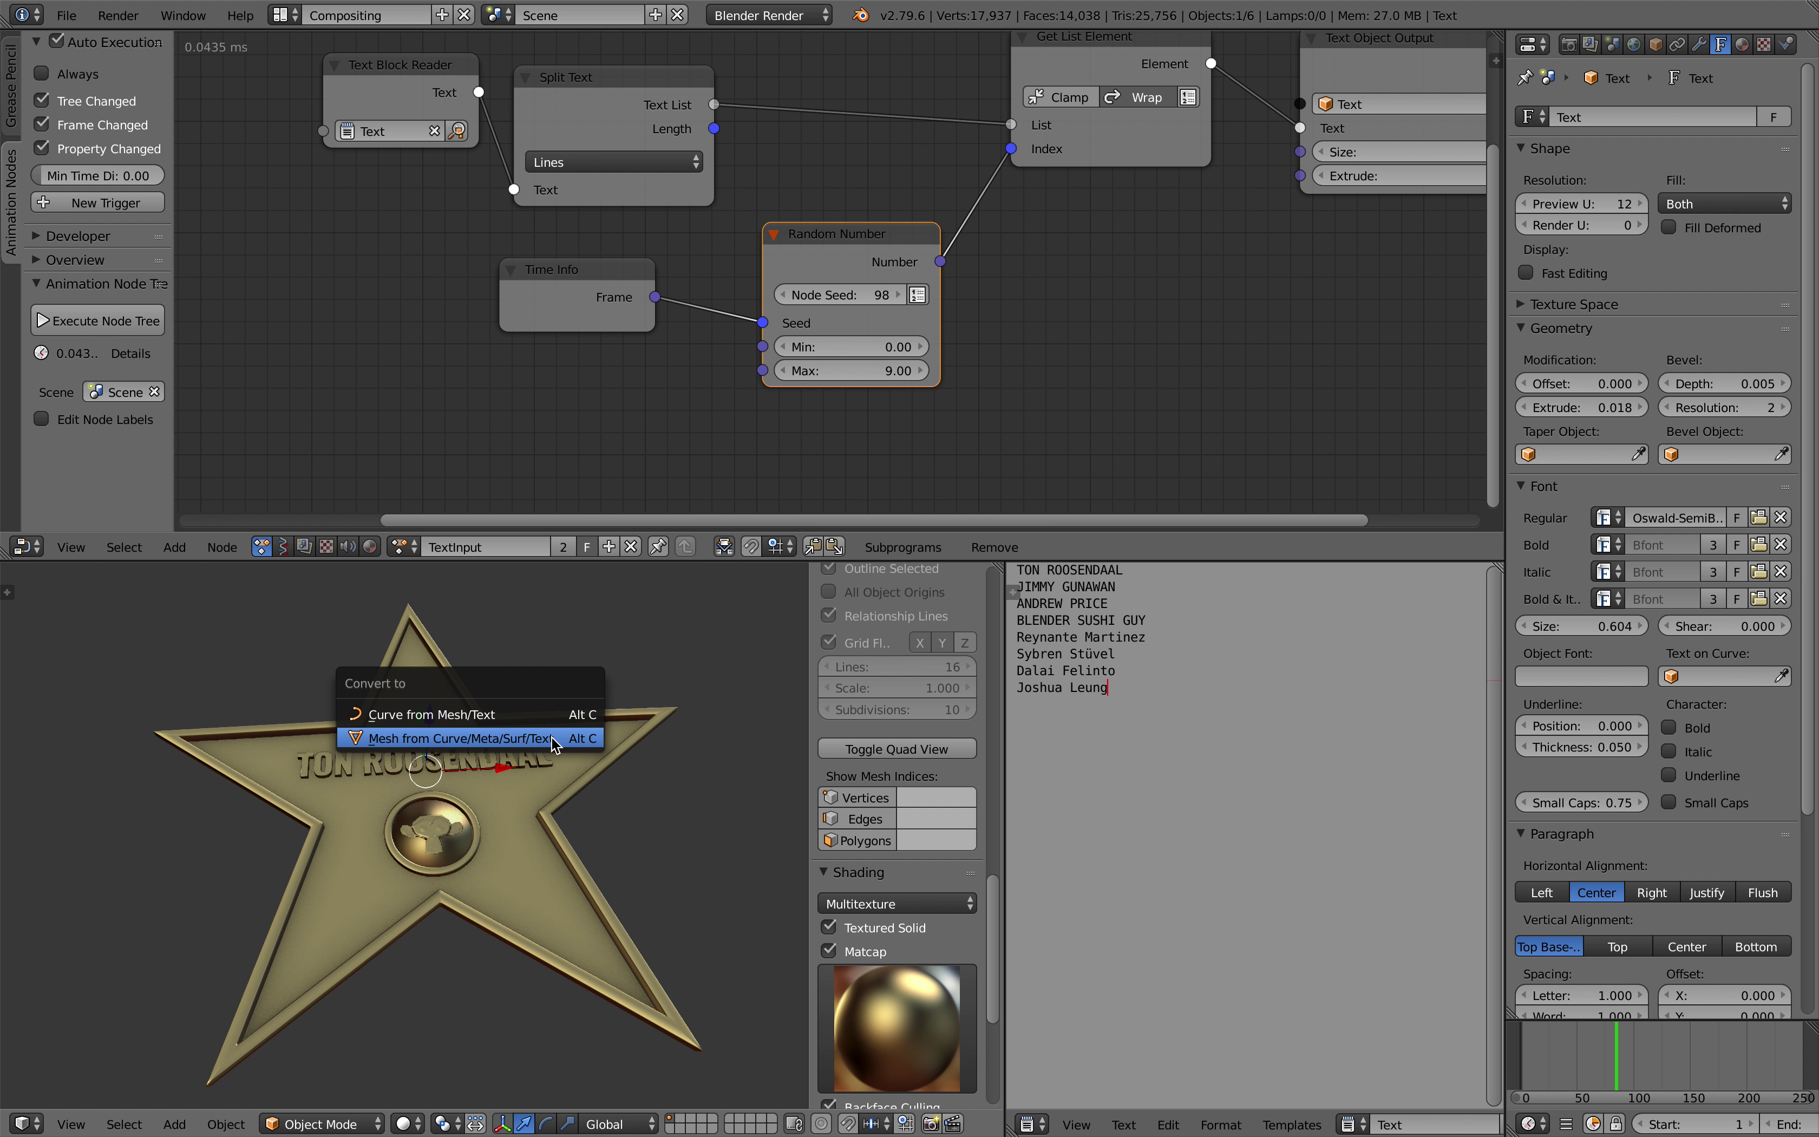
click(552, 737)
Select all objects and export them again as glTF 2.0 to the Desktop, overwriting star.gltf
middle_drag(552, 738, 532, 705)
key(a)
click(64, 21)
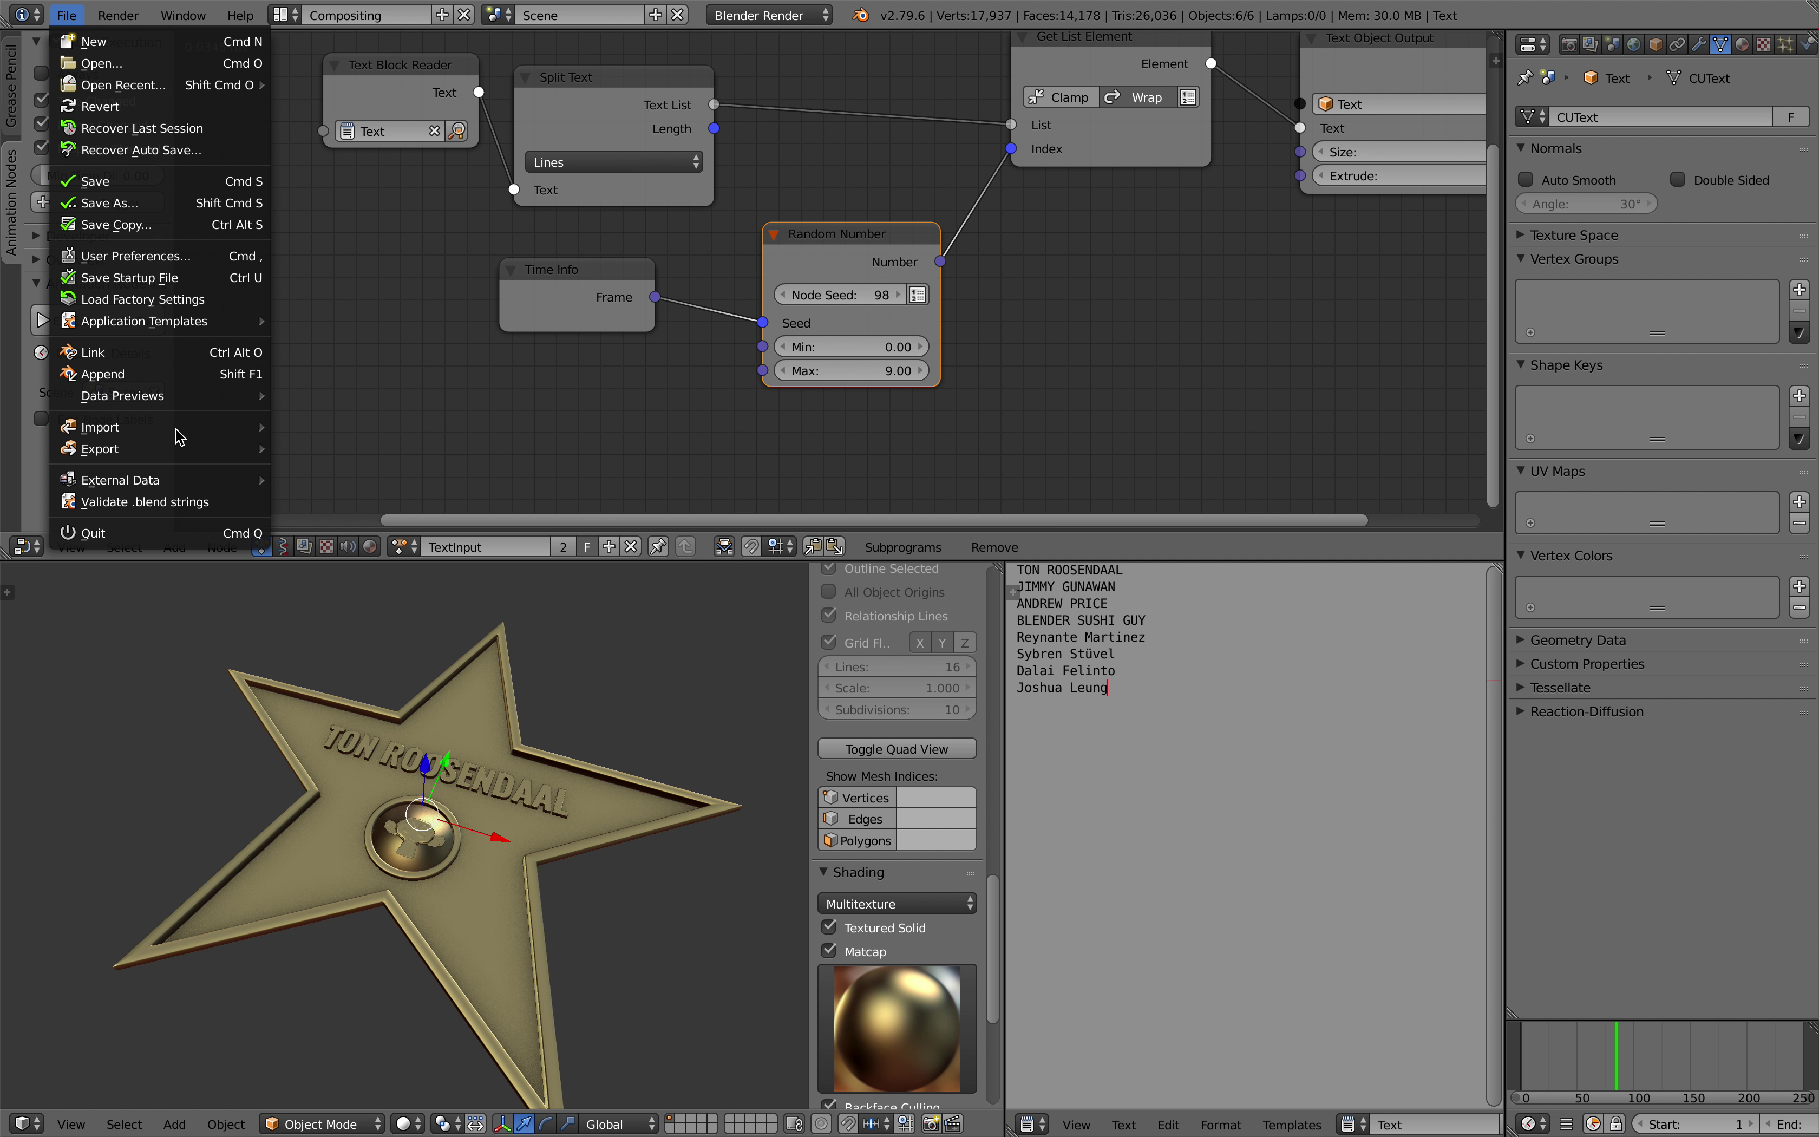
mouse_move(151, 456)
click(458, 667)
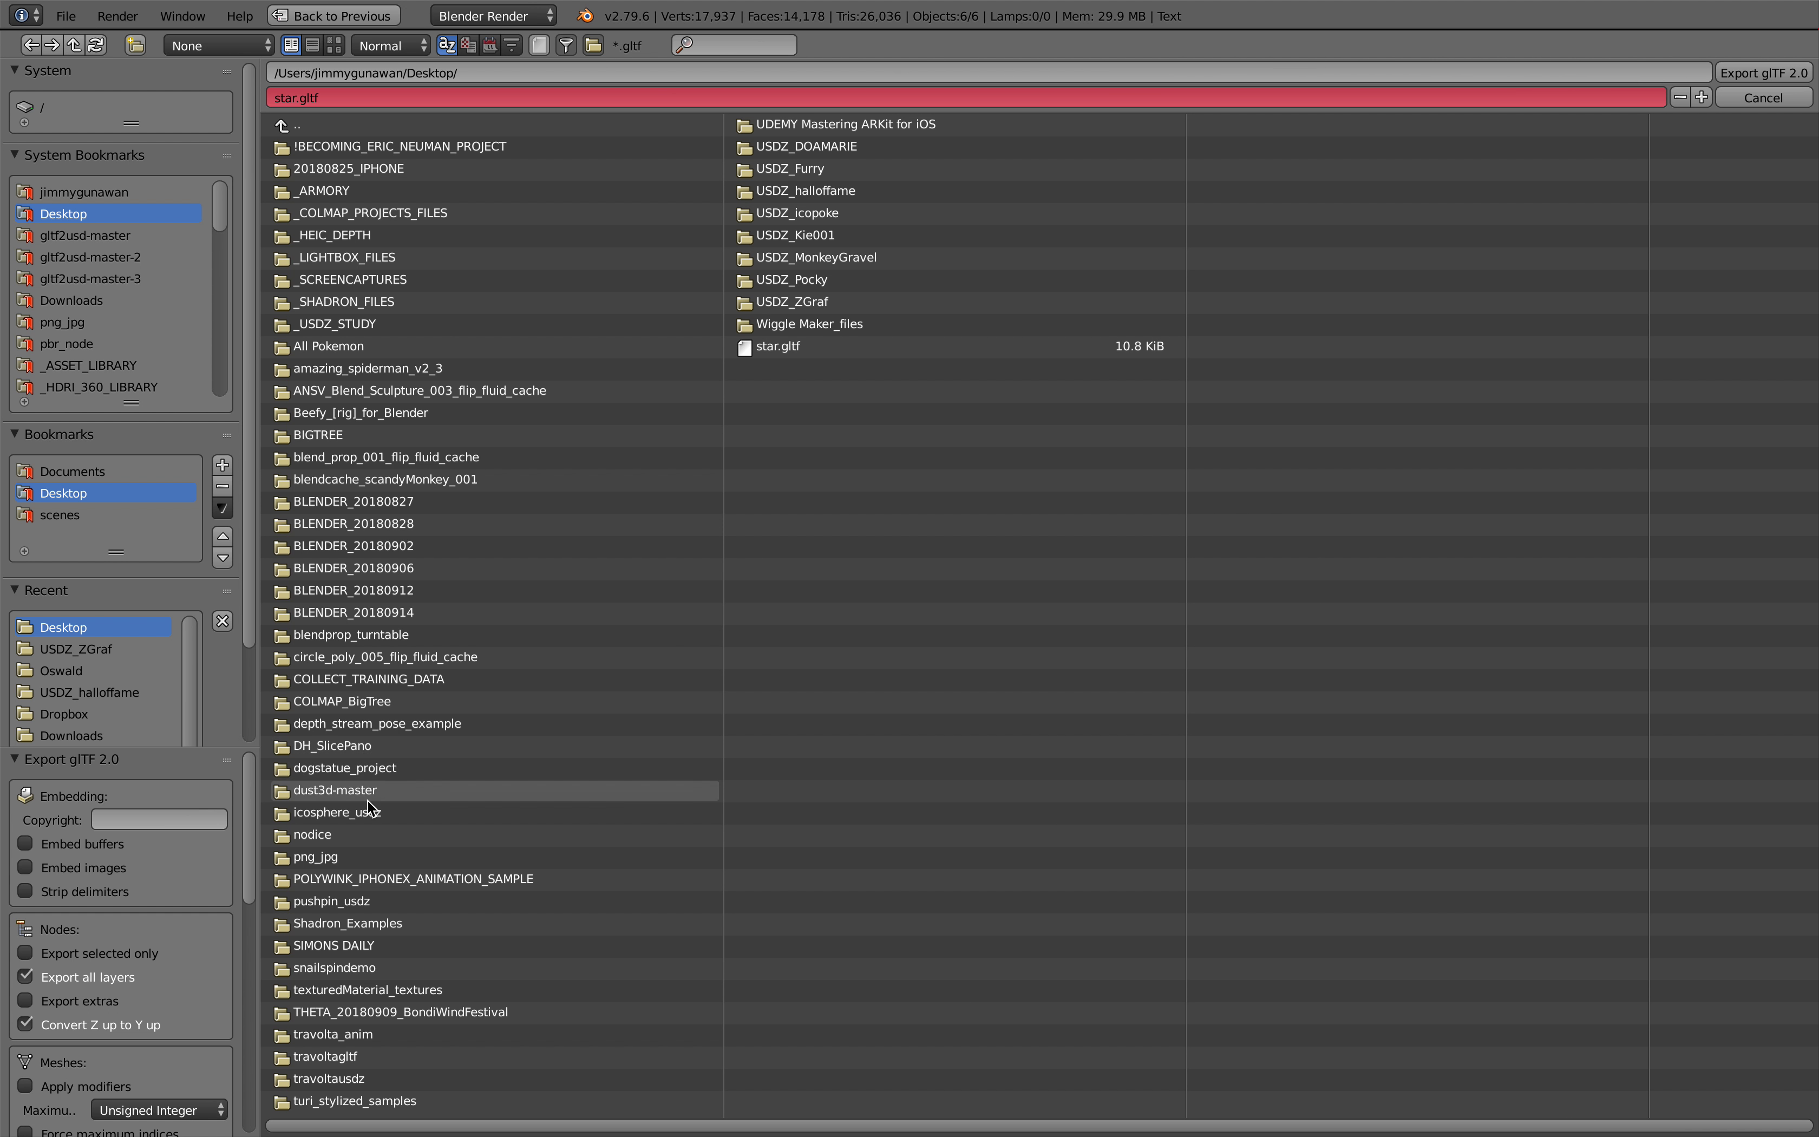
scroll(126, 974, down, 10)
scroll(126, 975, down, 5)
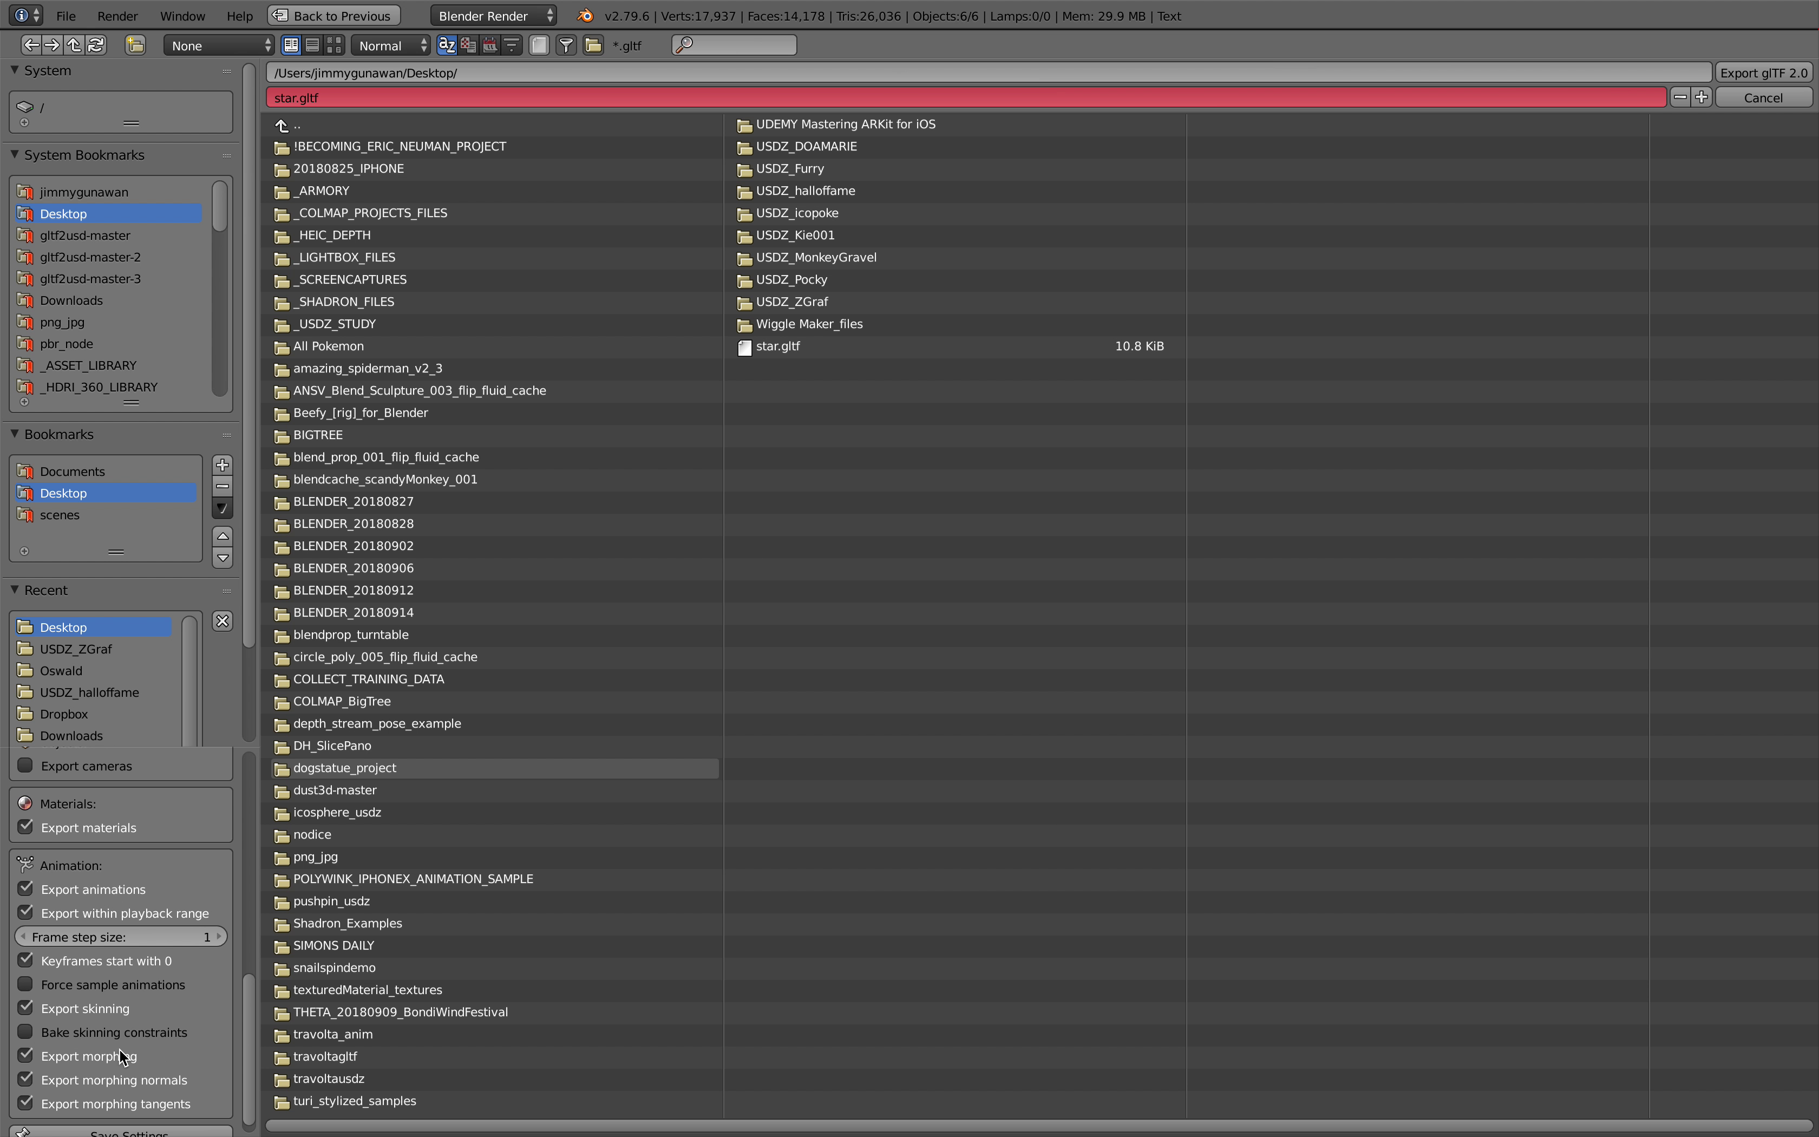
click(805, 344)
click(1752, 71)
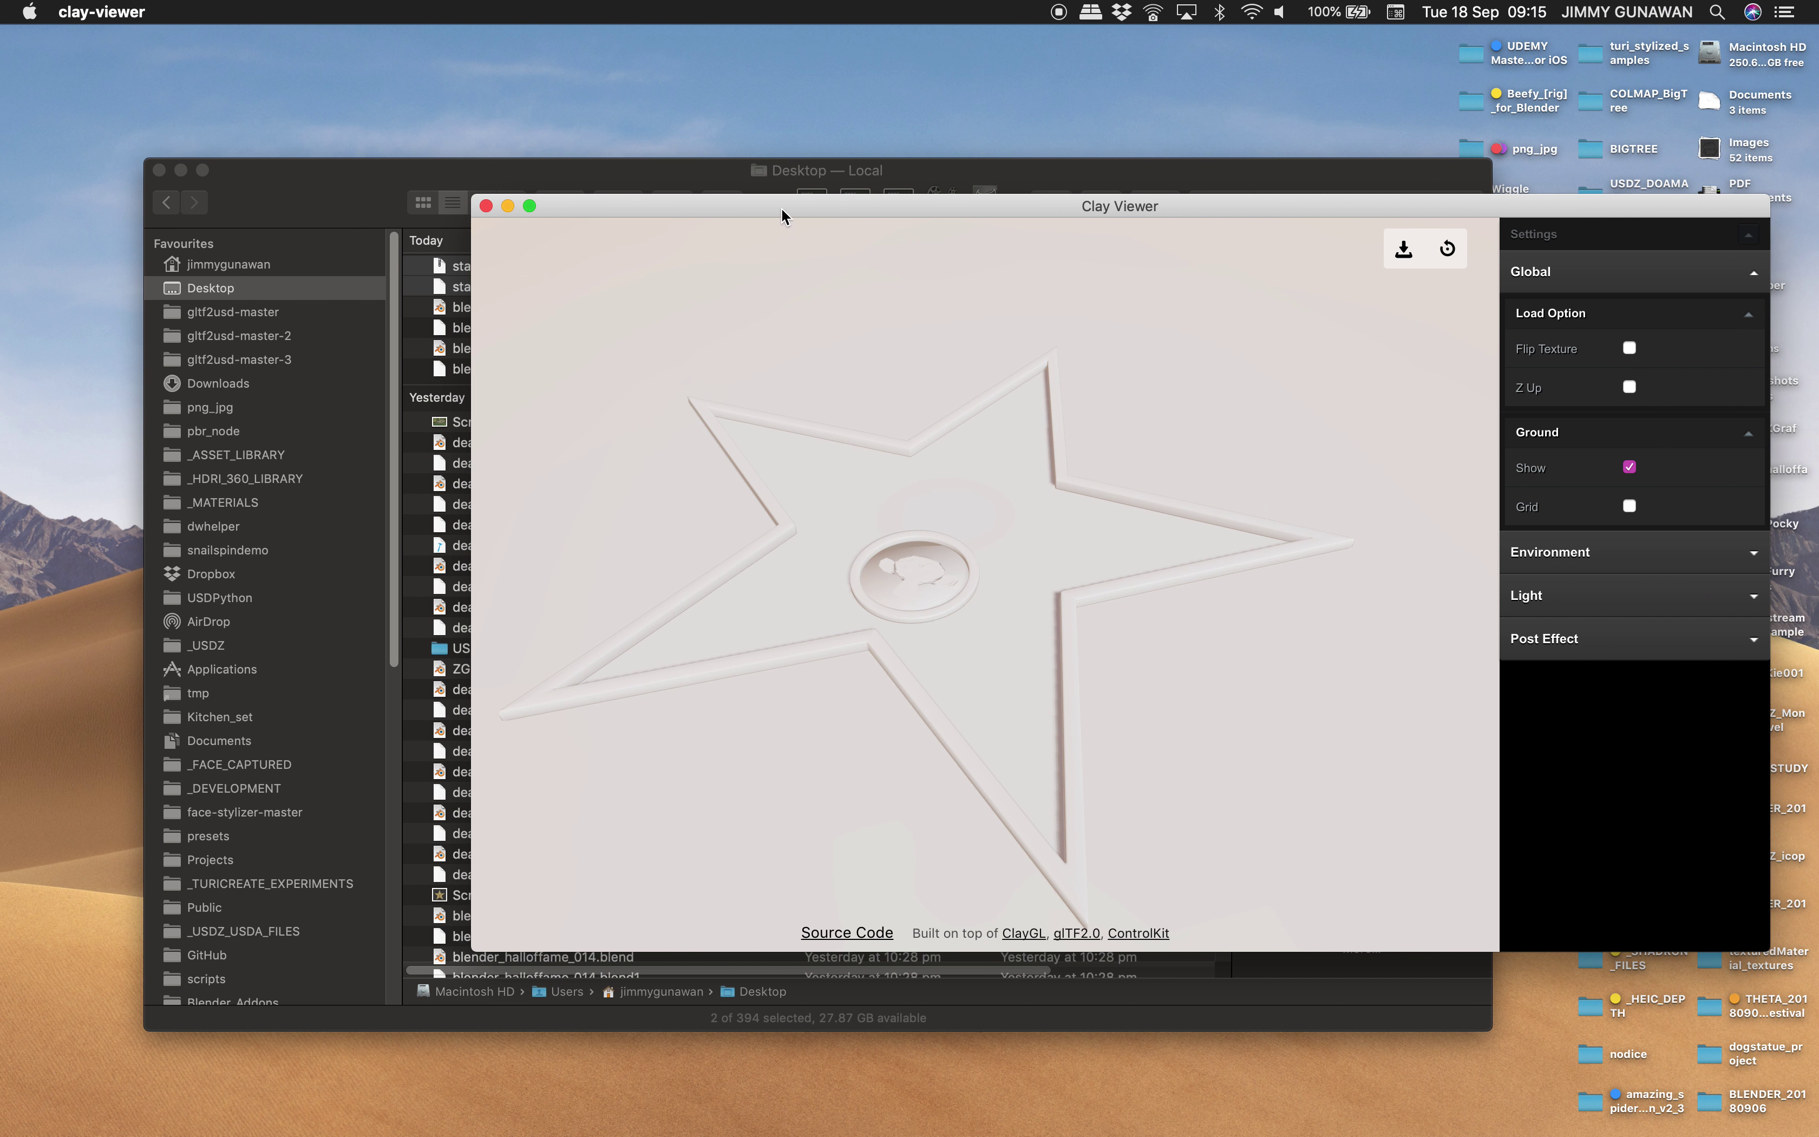
Load the re-exported star.gltf and star.bin into Clay Viewer and check the name lettering on the star
drag(782, 216, 951, 237)
drag(487, 268, 902, 427)
drag(1028, 545, 1041, 624)
drag(1208, 245, 814, 209)
Look through Clay Viewer's Light, Environment and Post Effect settings, view the star from another angle, and close the viewer
click(1397, 581)
click(1398, 538)
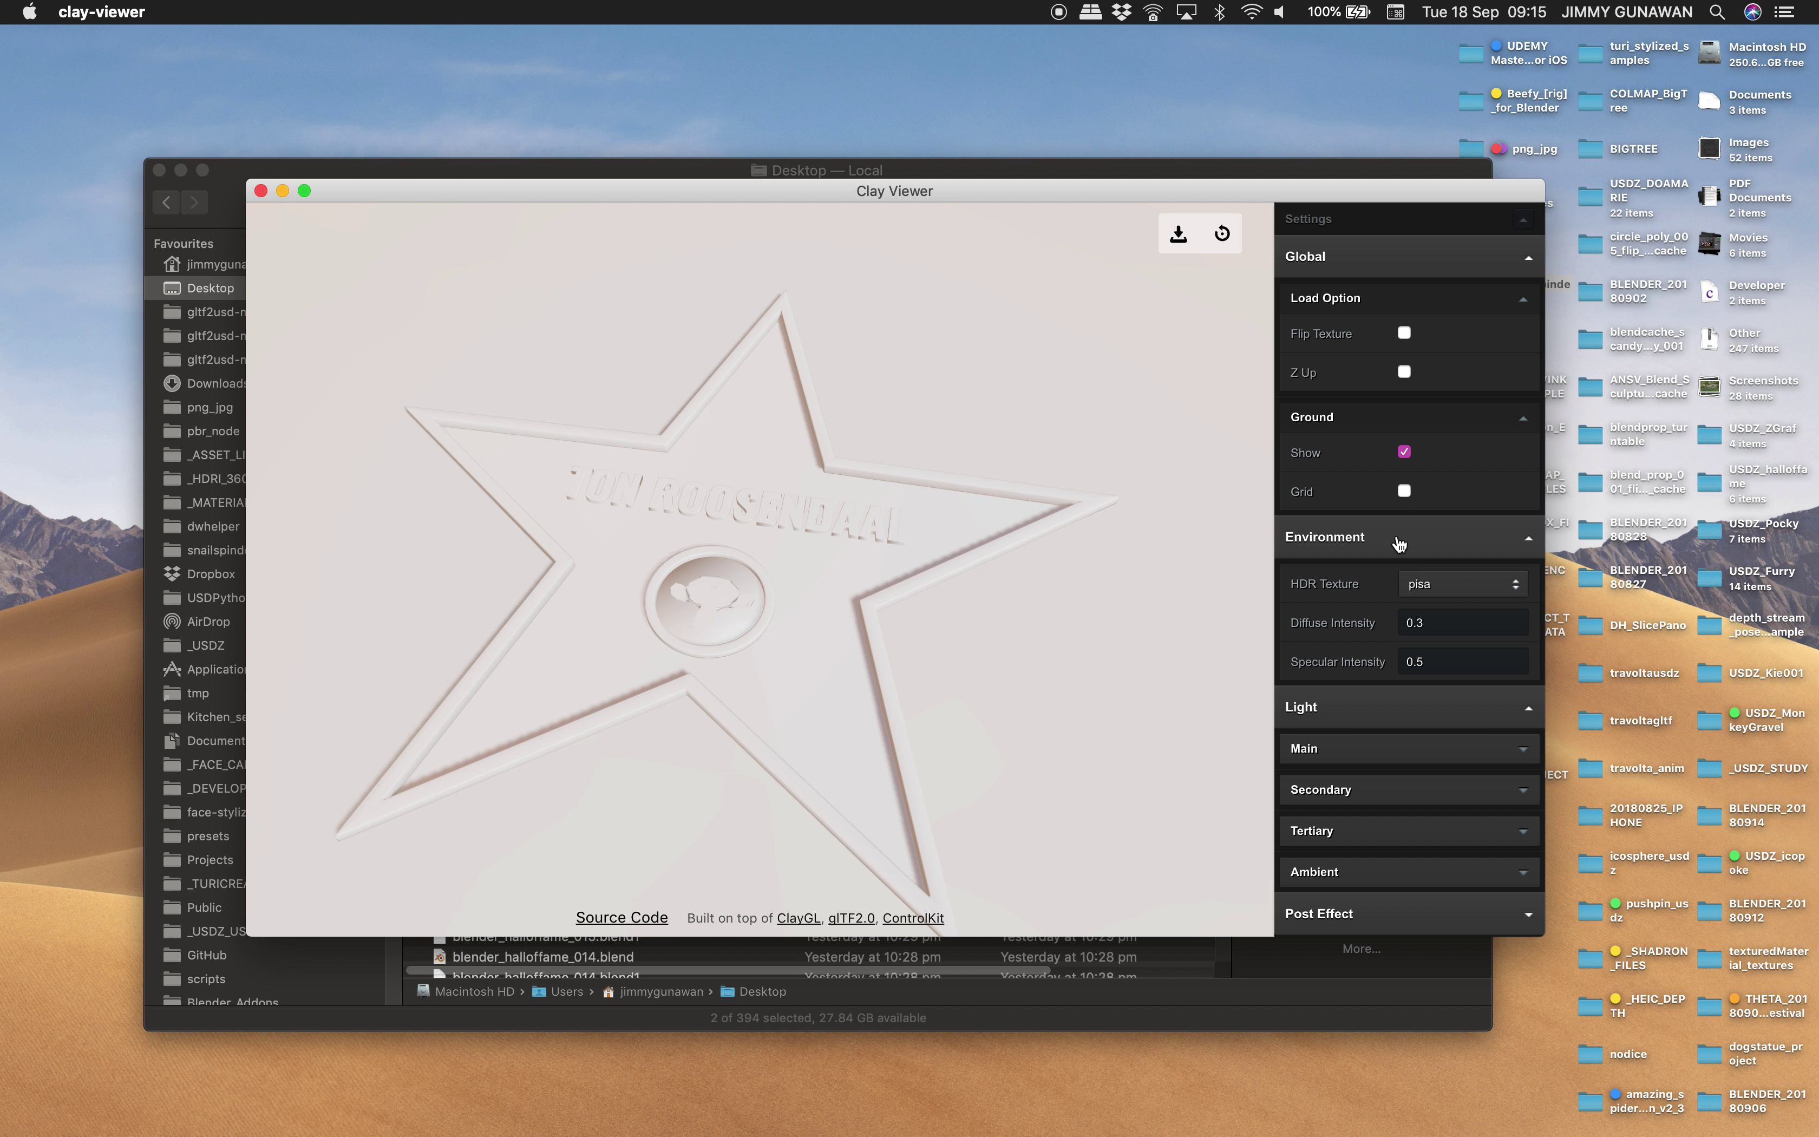
click(1399, 541)
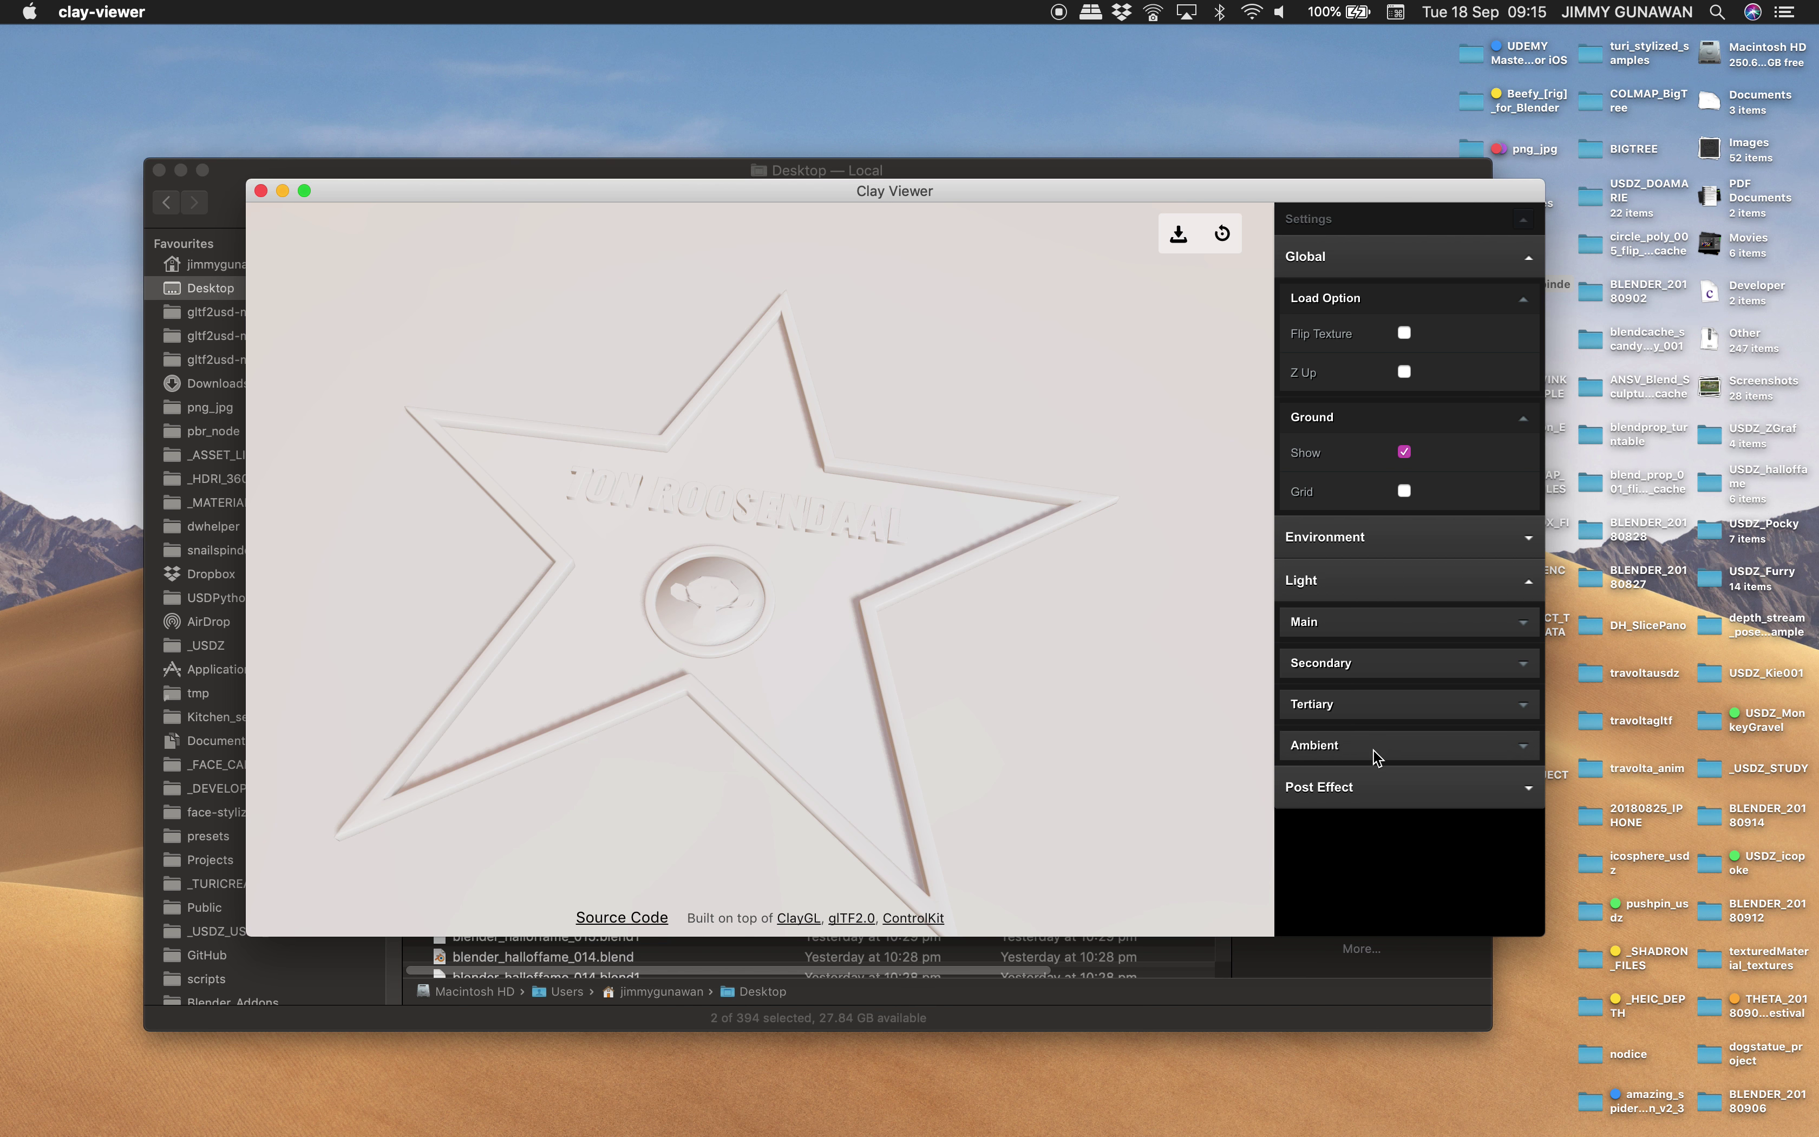
click(1387, 789)
click(1379, 790)
click(1378, 790)
drag(970, 605, 814, 623)
click(261, 191)
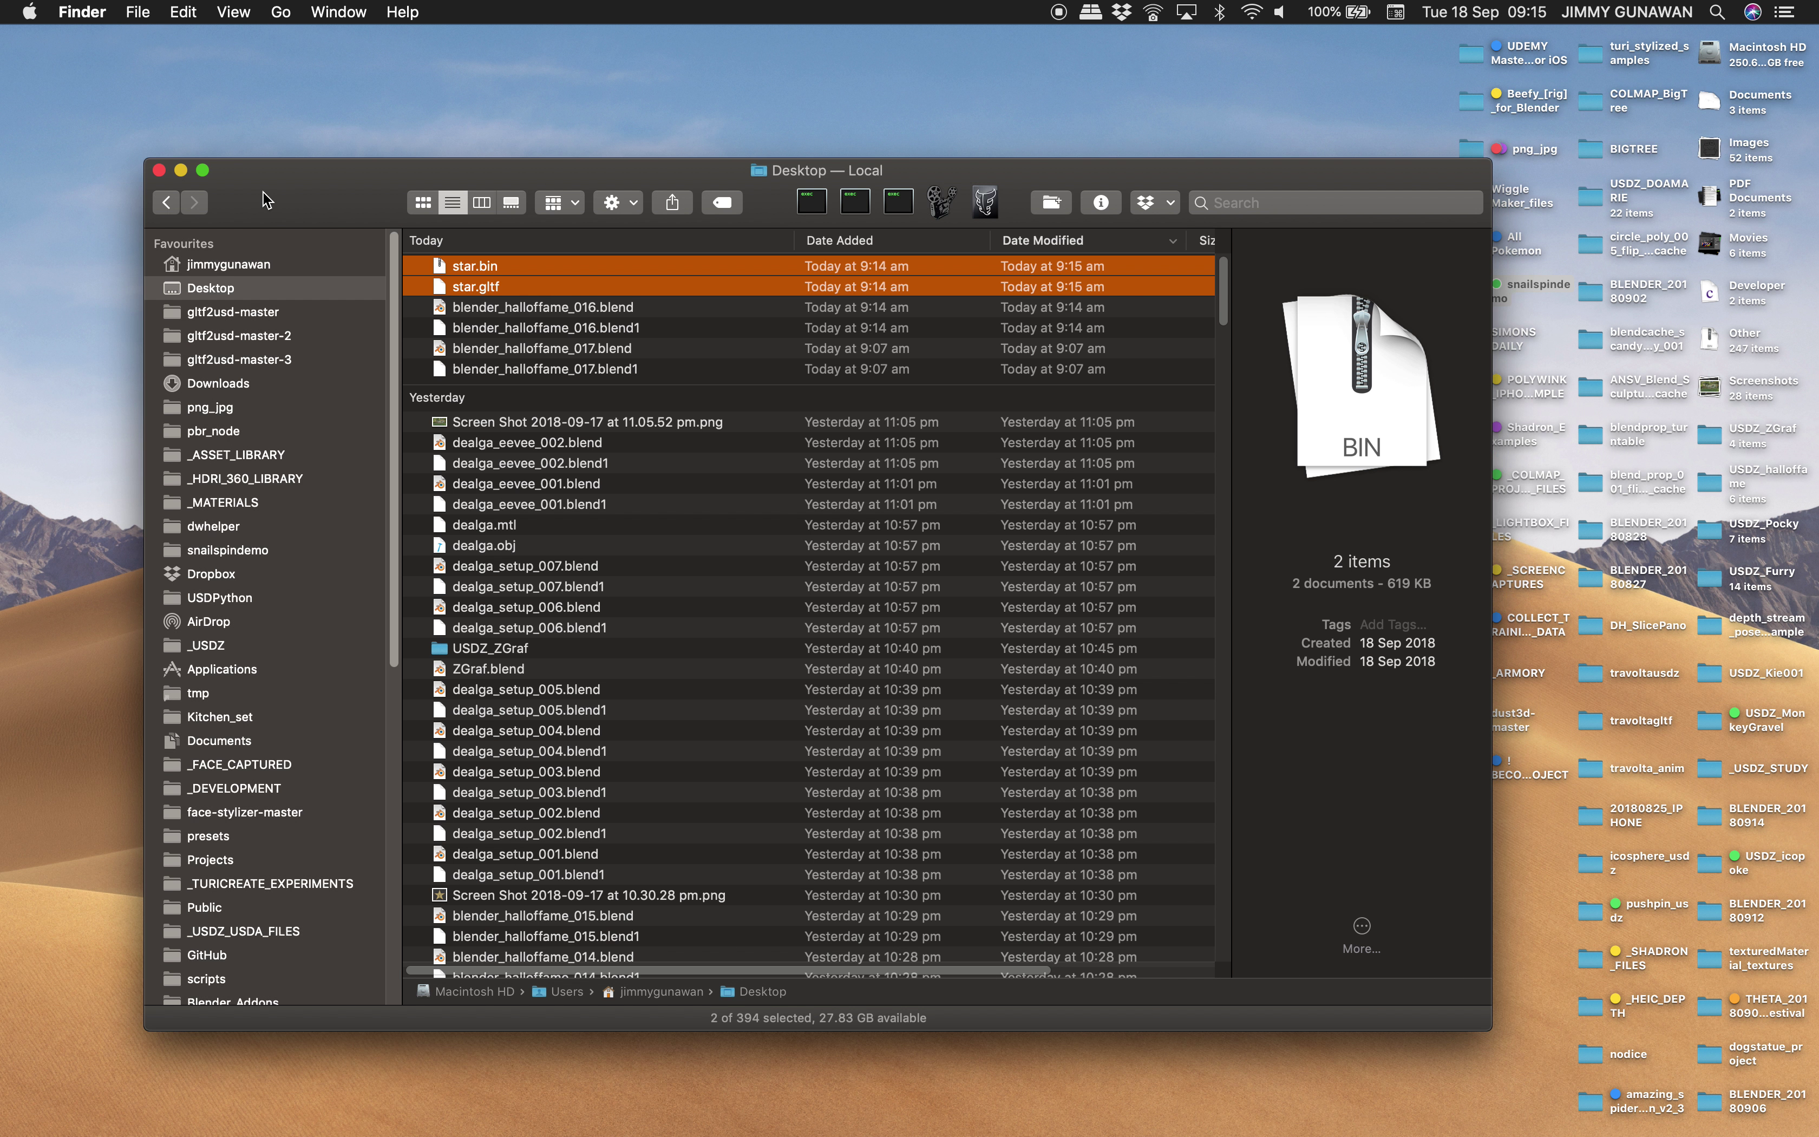
Group star.gltf and star.bin on the Desktop into a new folder named USDZ_star
click(494, 310)
click(481, 286)
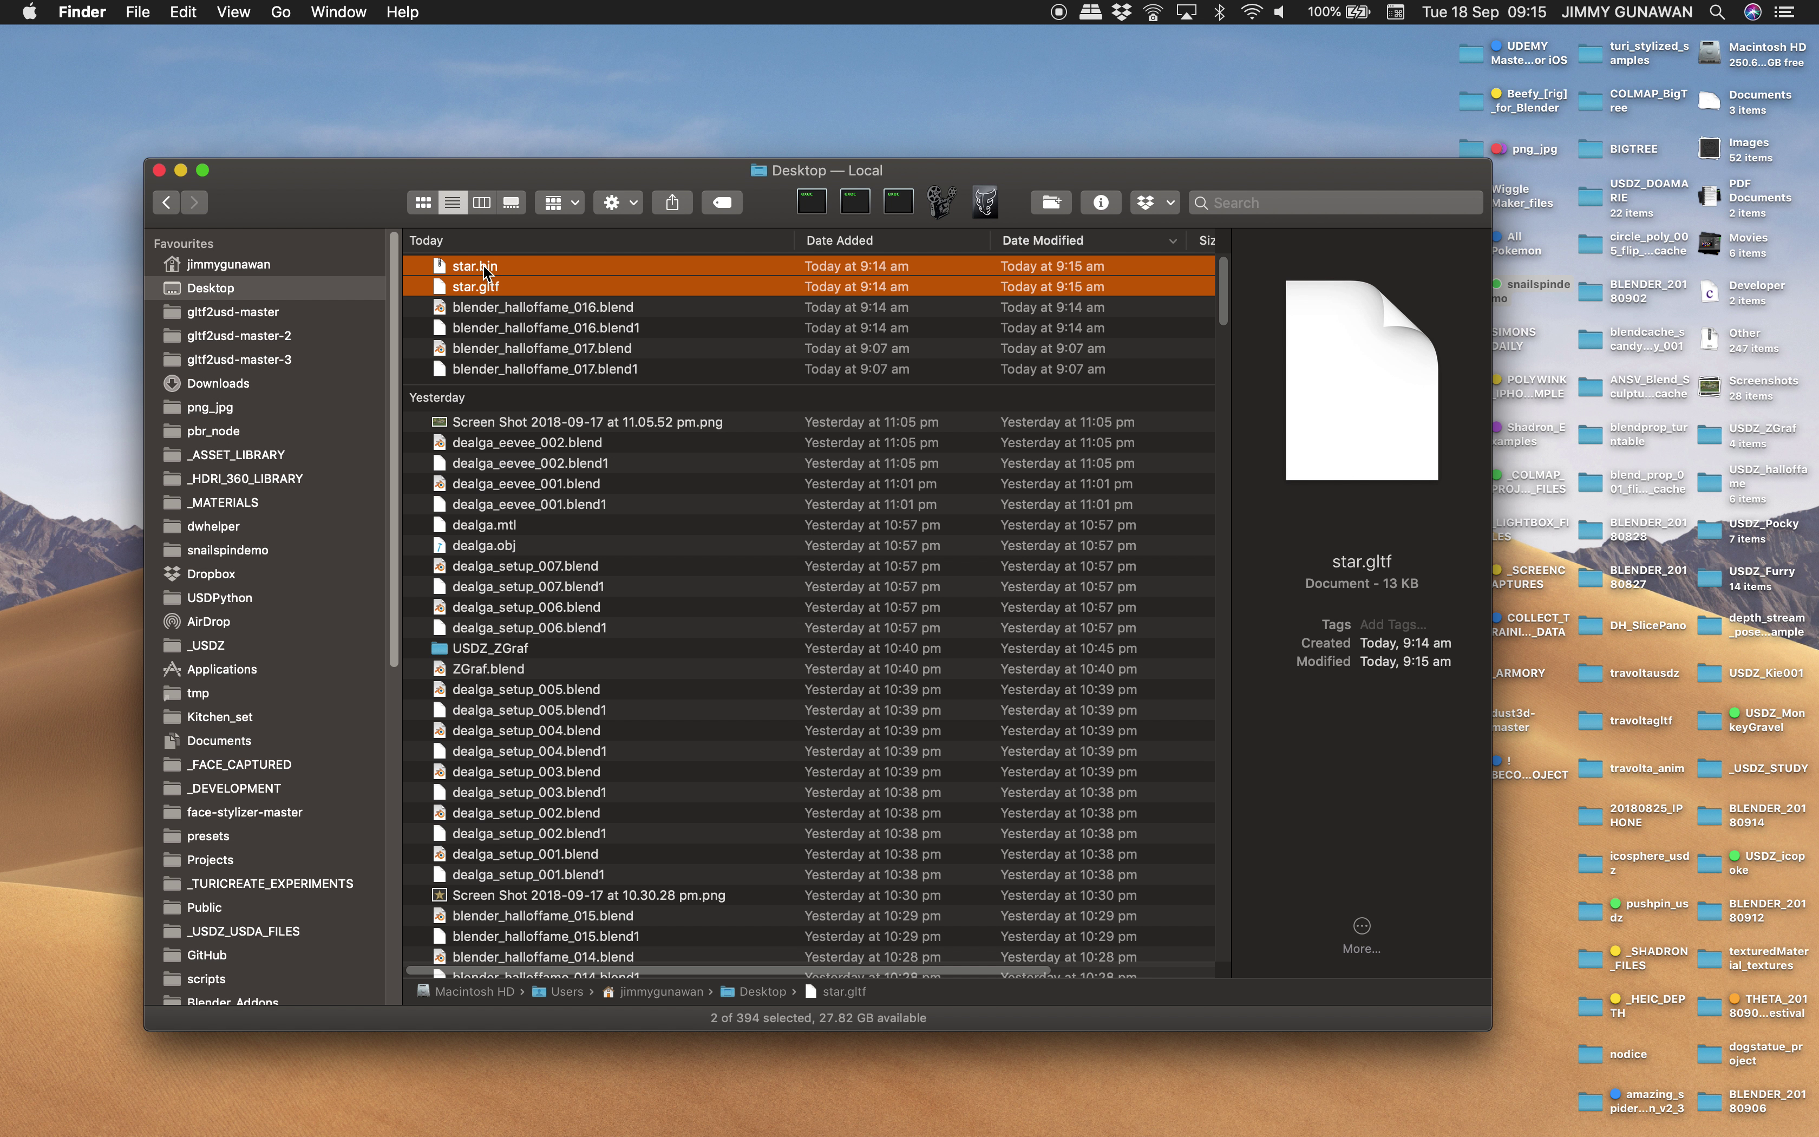
shift+click(482, 265)
right_click(490, 277)
click(513, 275)
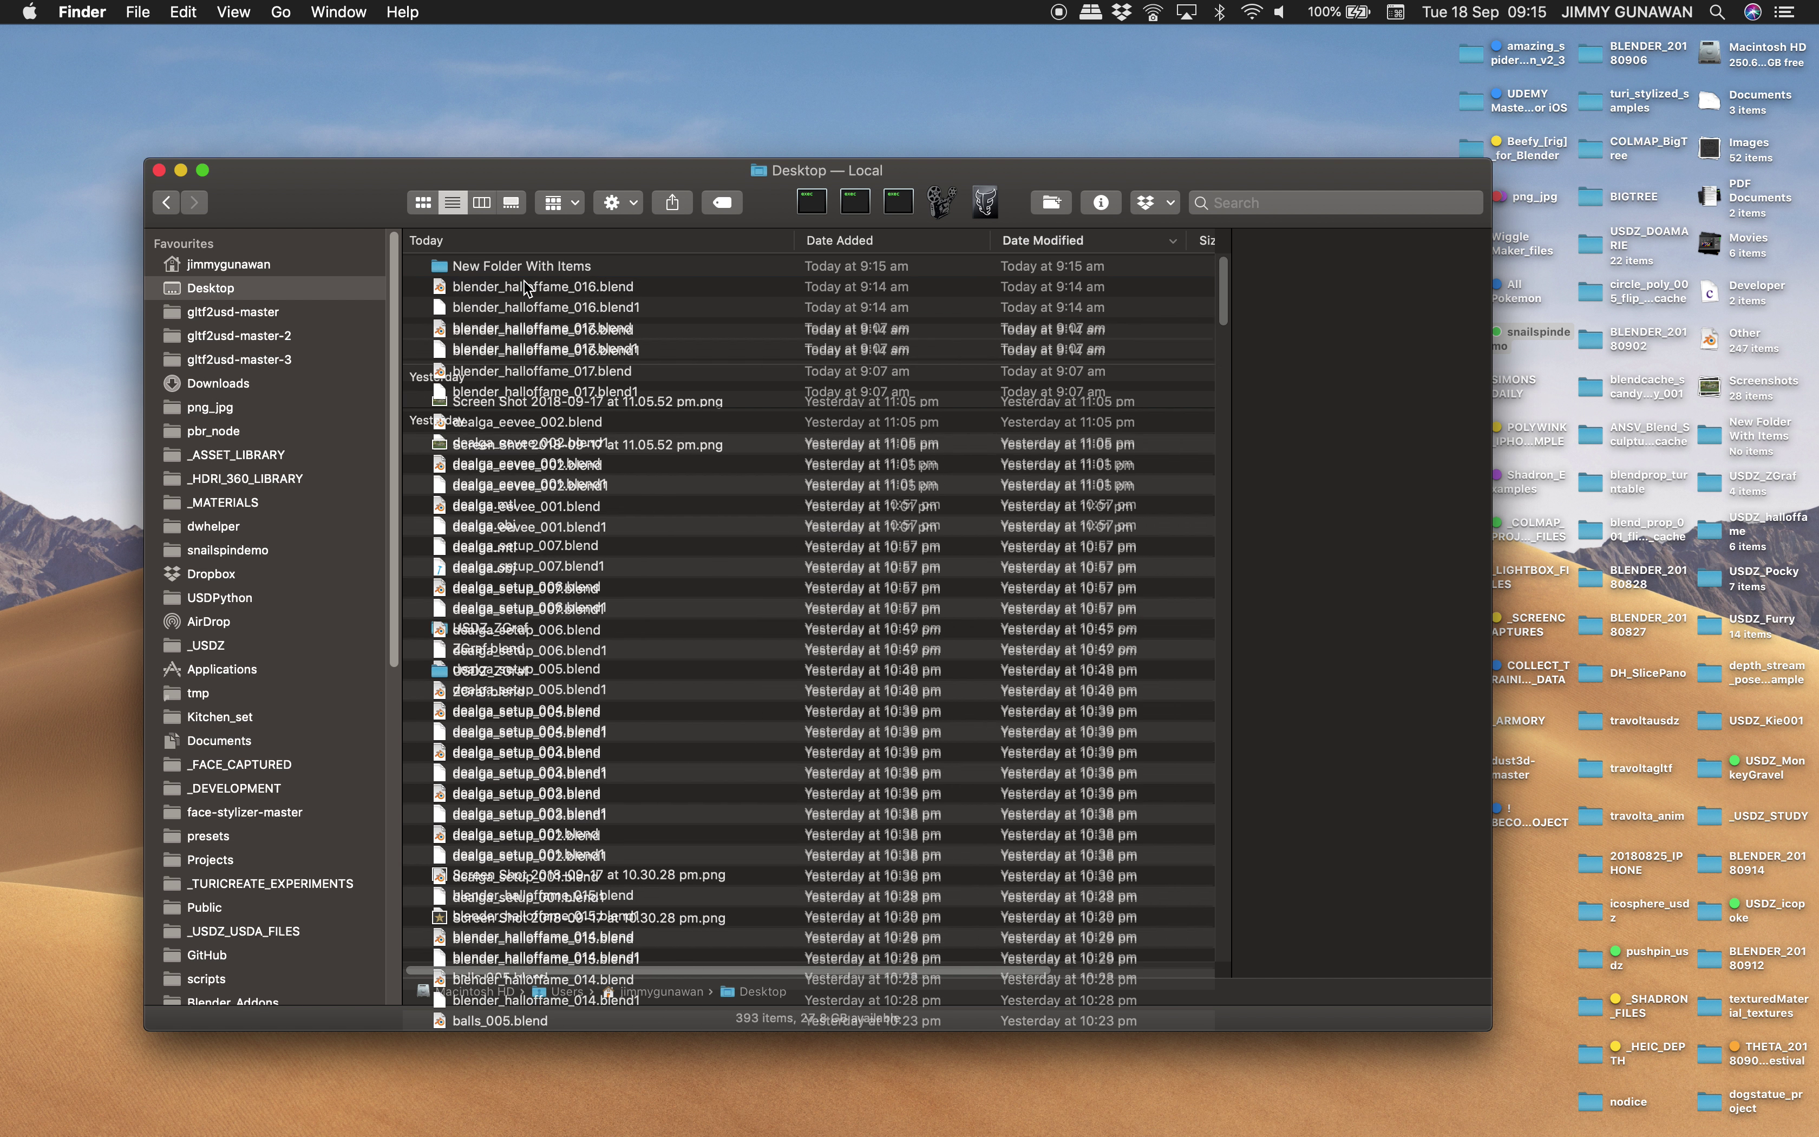
text(USDZ_)
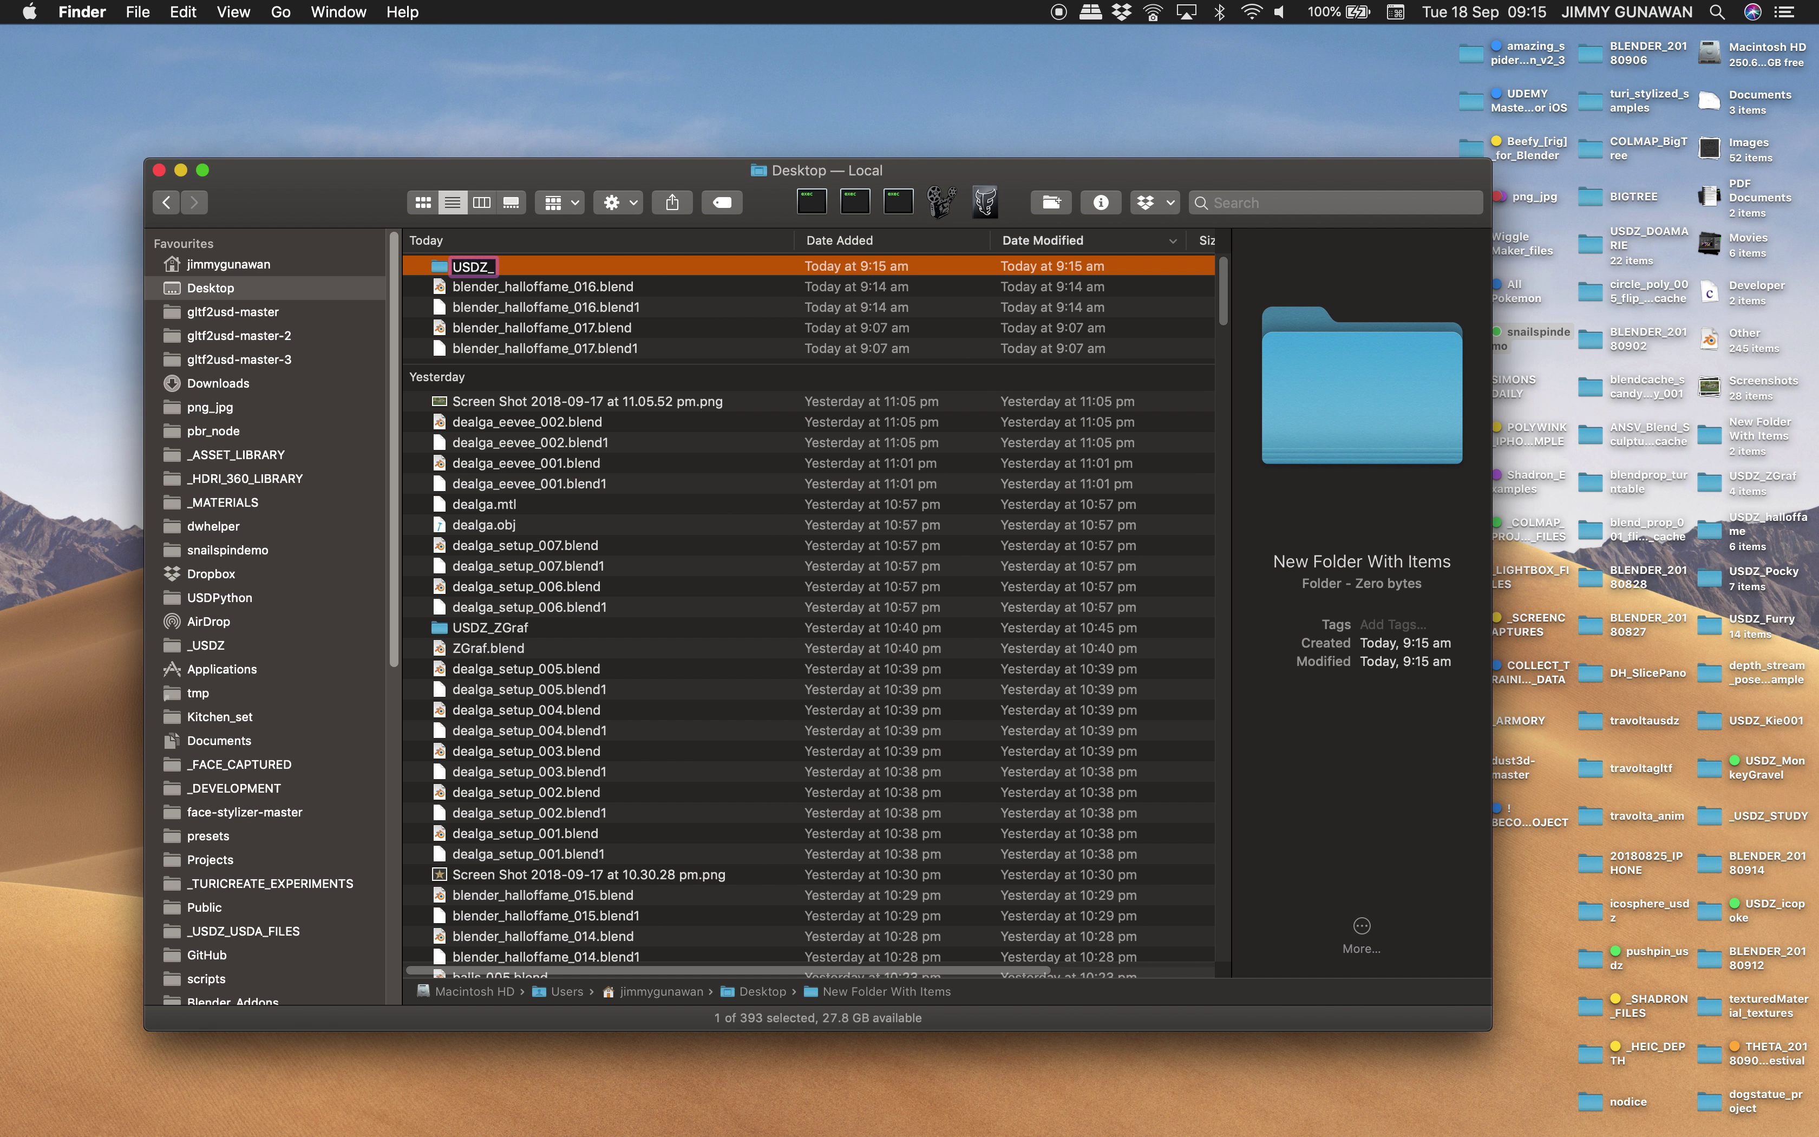
key(Return)
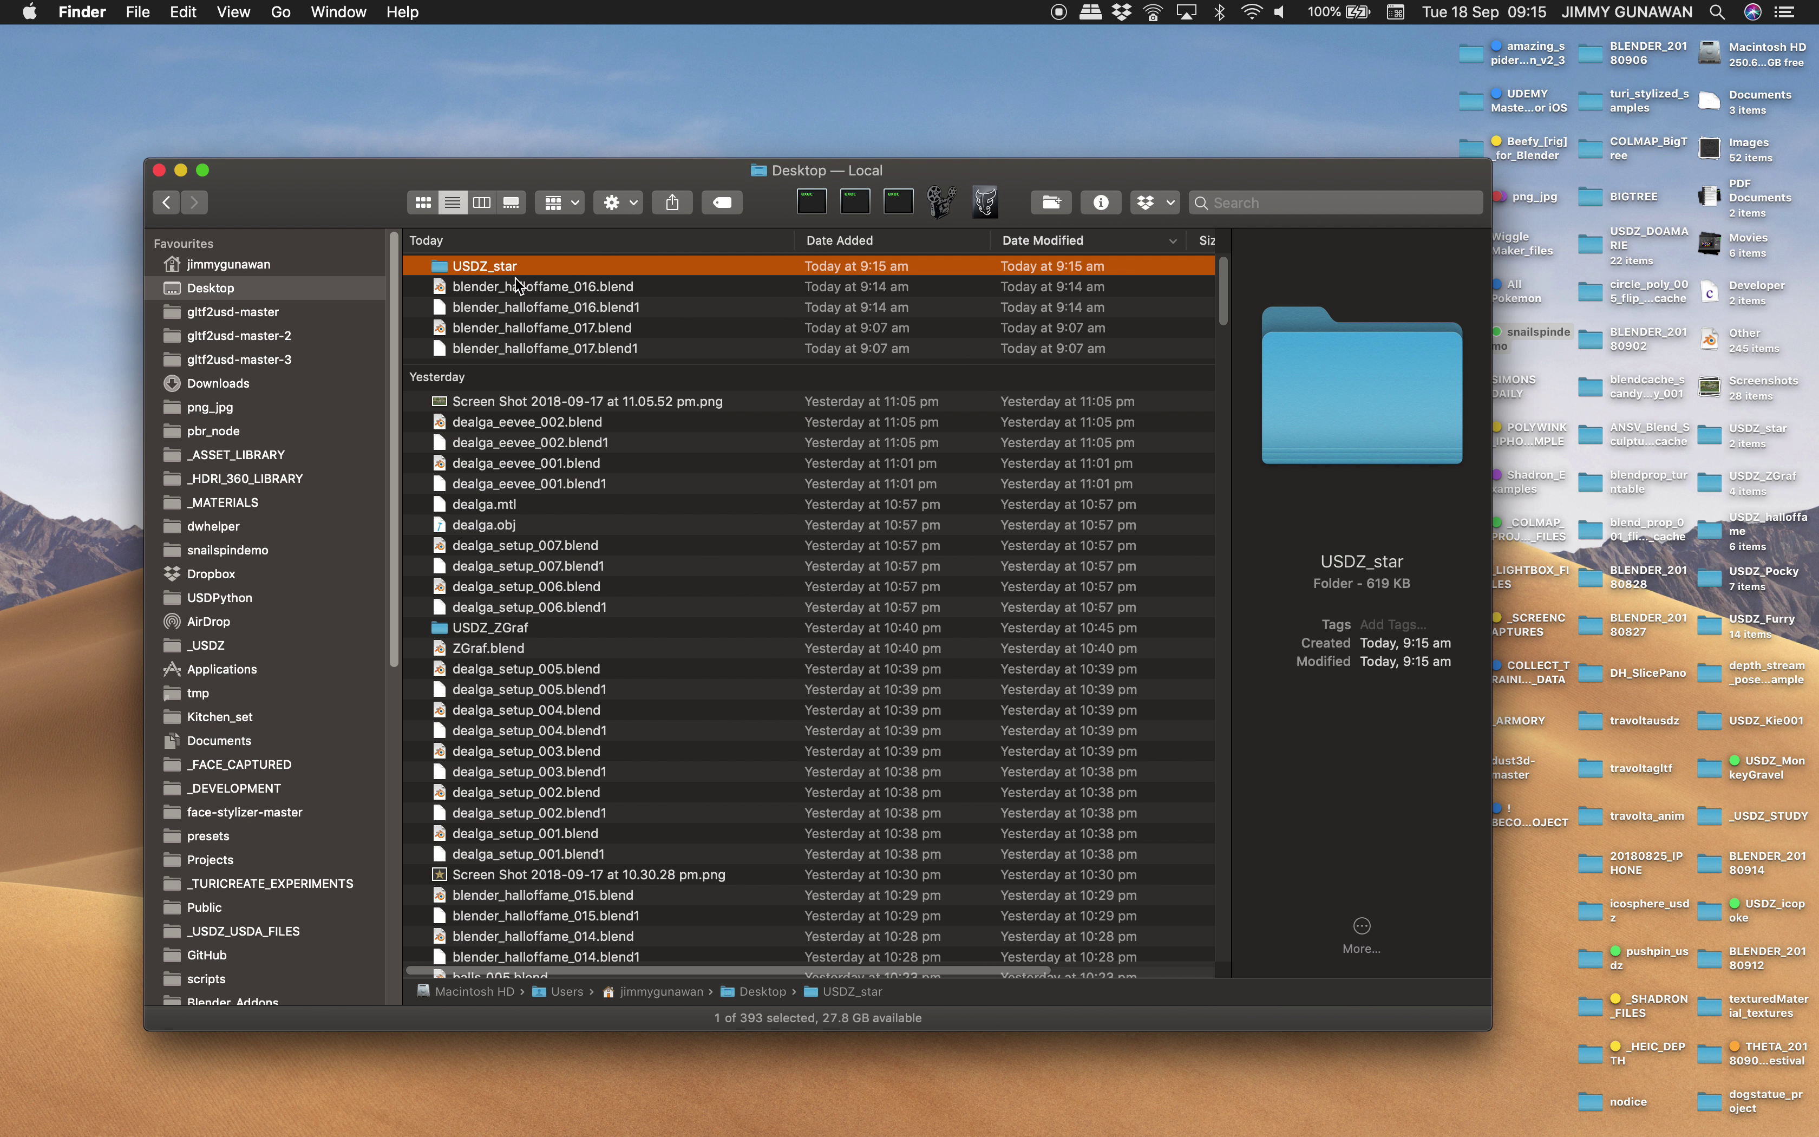
Open a new Terminal at the USDZ_star folder and enlarge its text
right_click(500, 265)
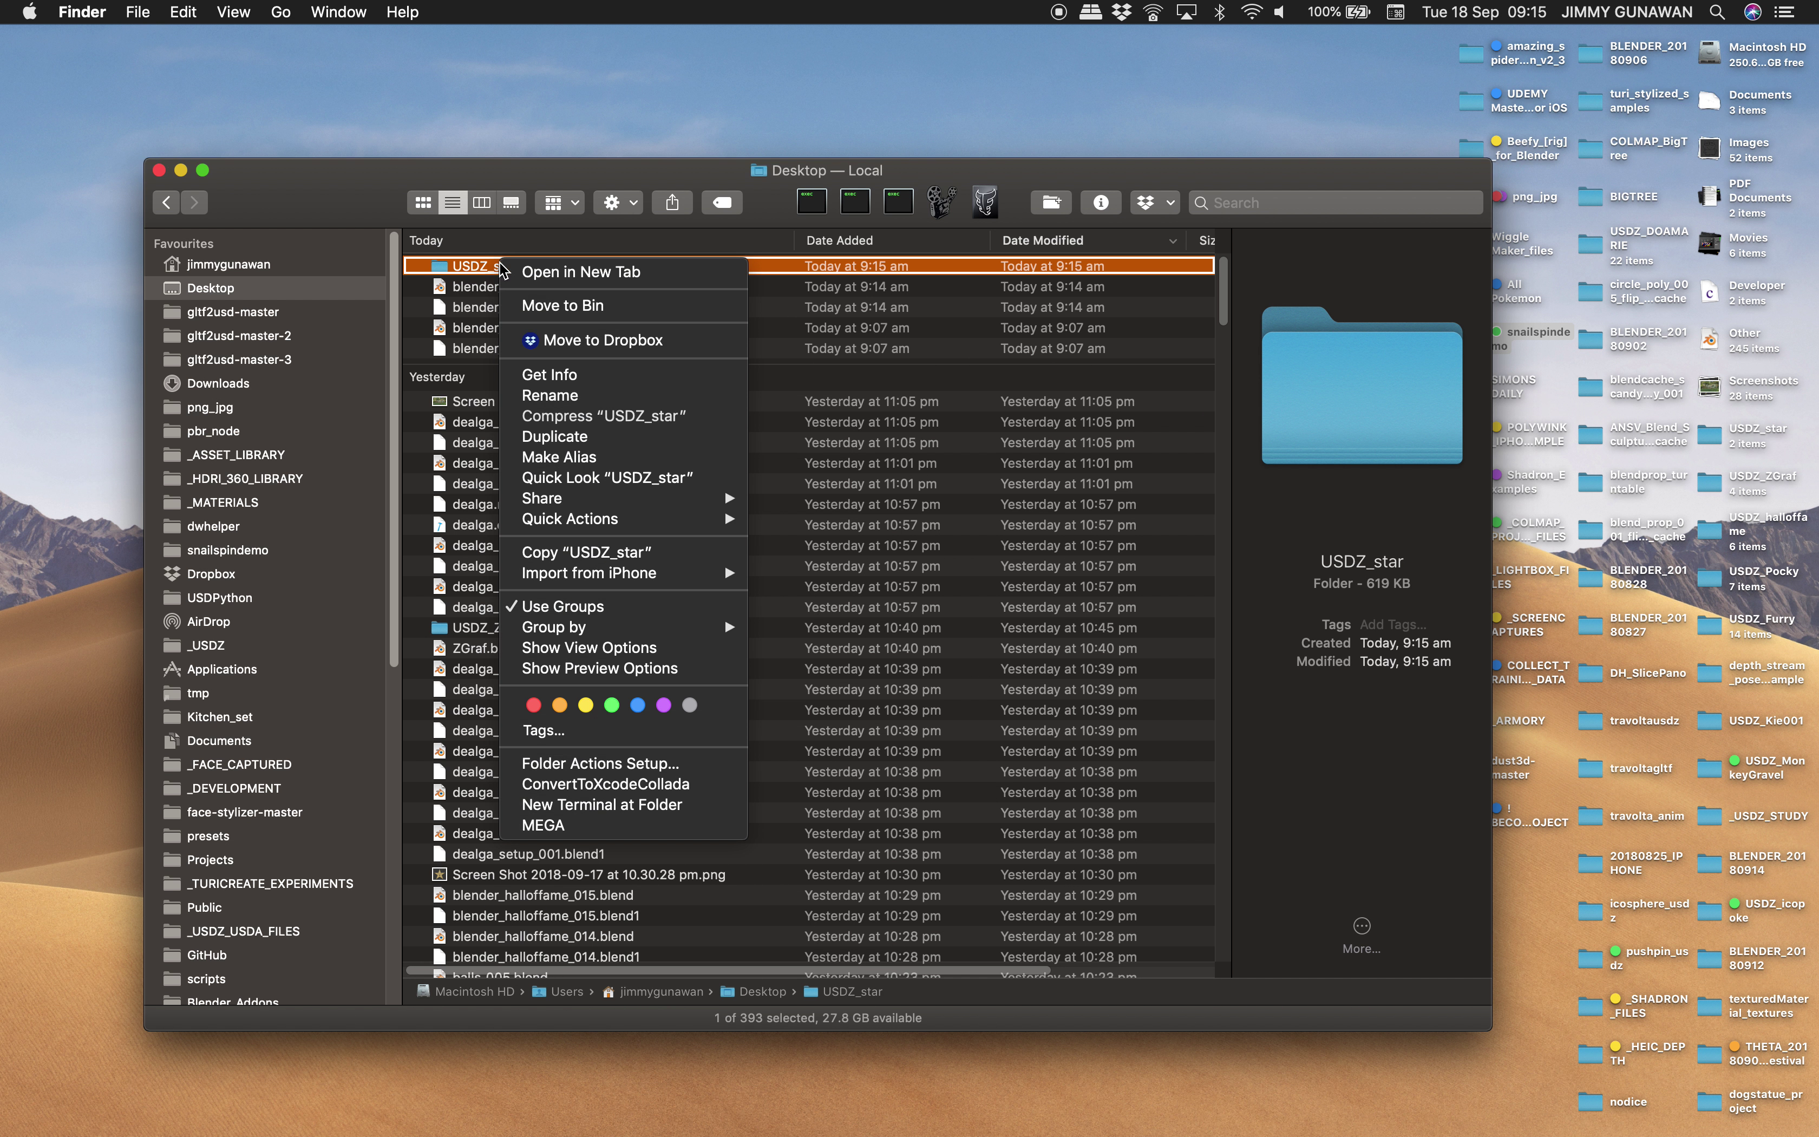
click(647, 804)
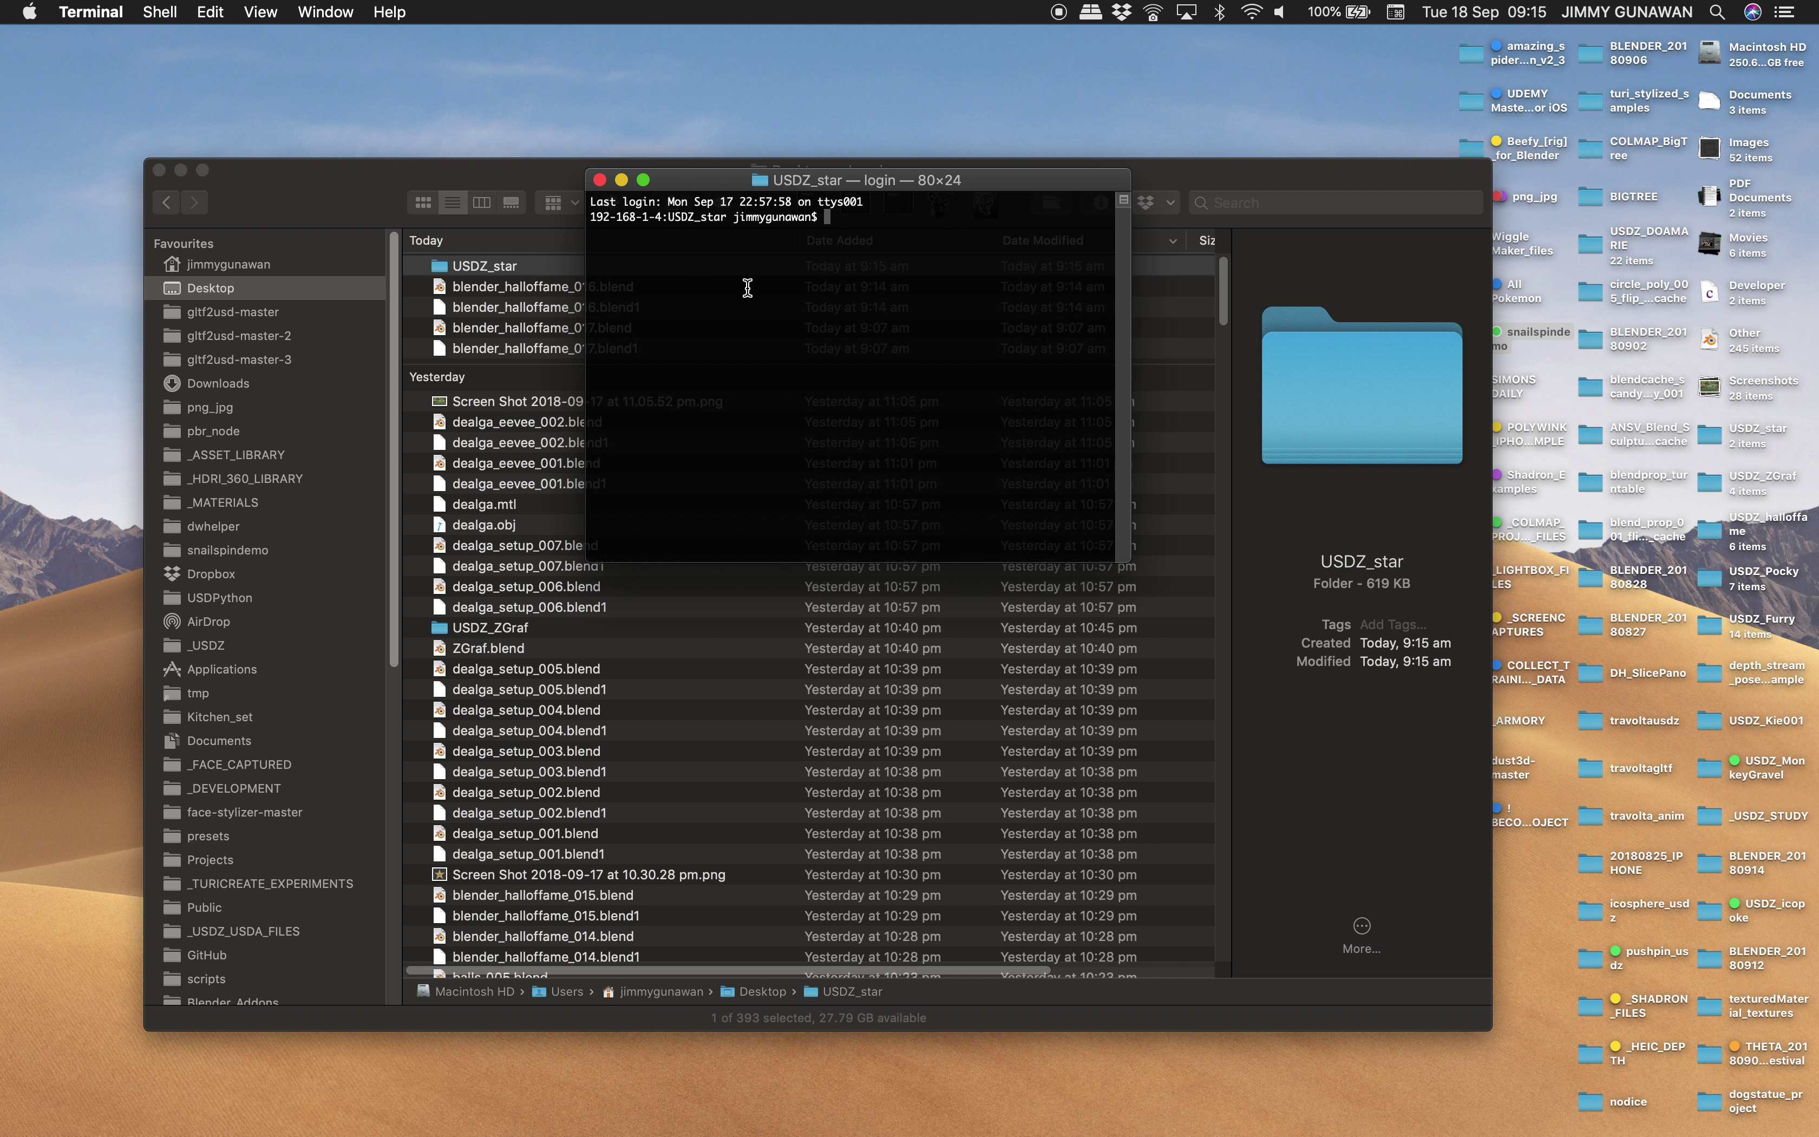
key(super+plus)
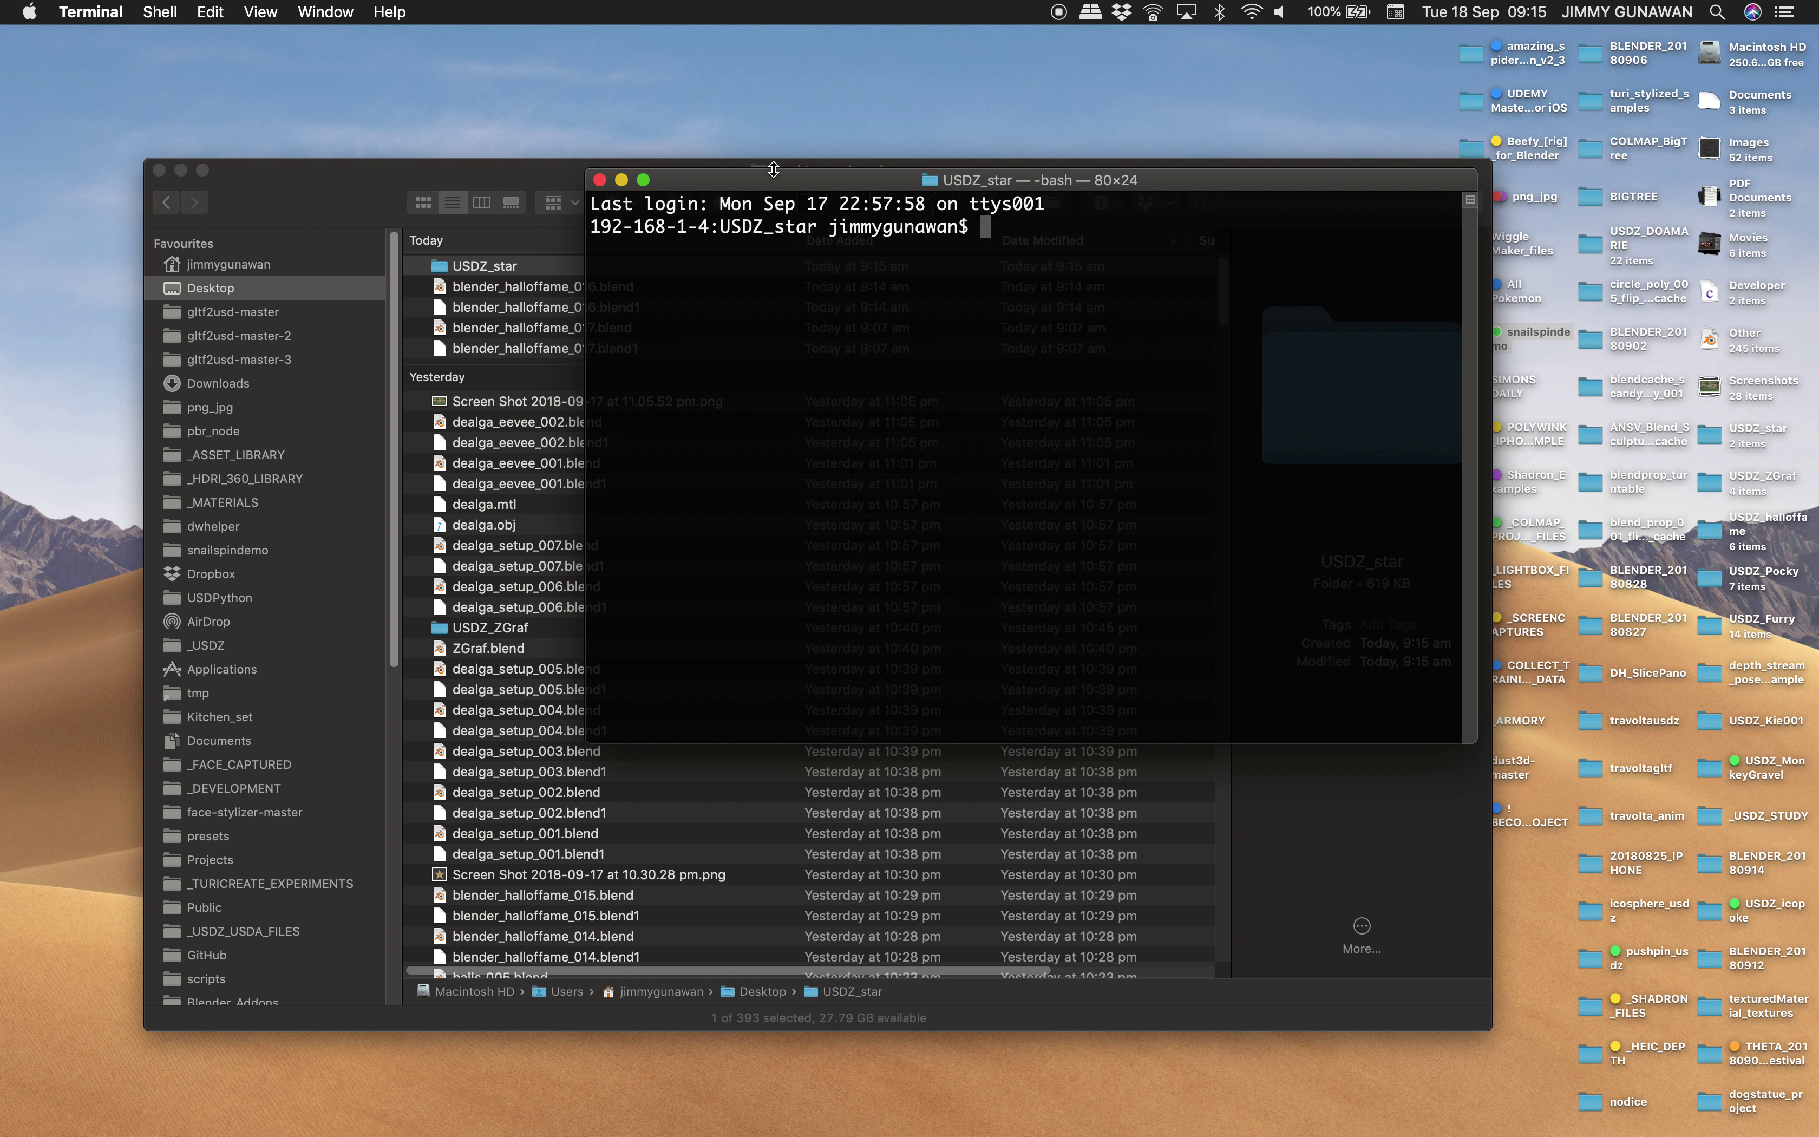
drag(773, 171, 797, 179)
Copy gltf2loader.py and gltf2usd.py from the Source folder of gltf2usd-master-3 into the USDZ_star folder
click(294, 369)
click(316, 361)
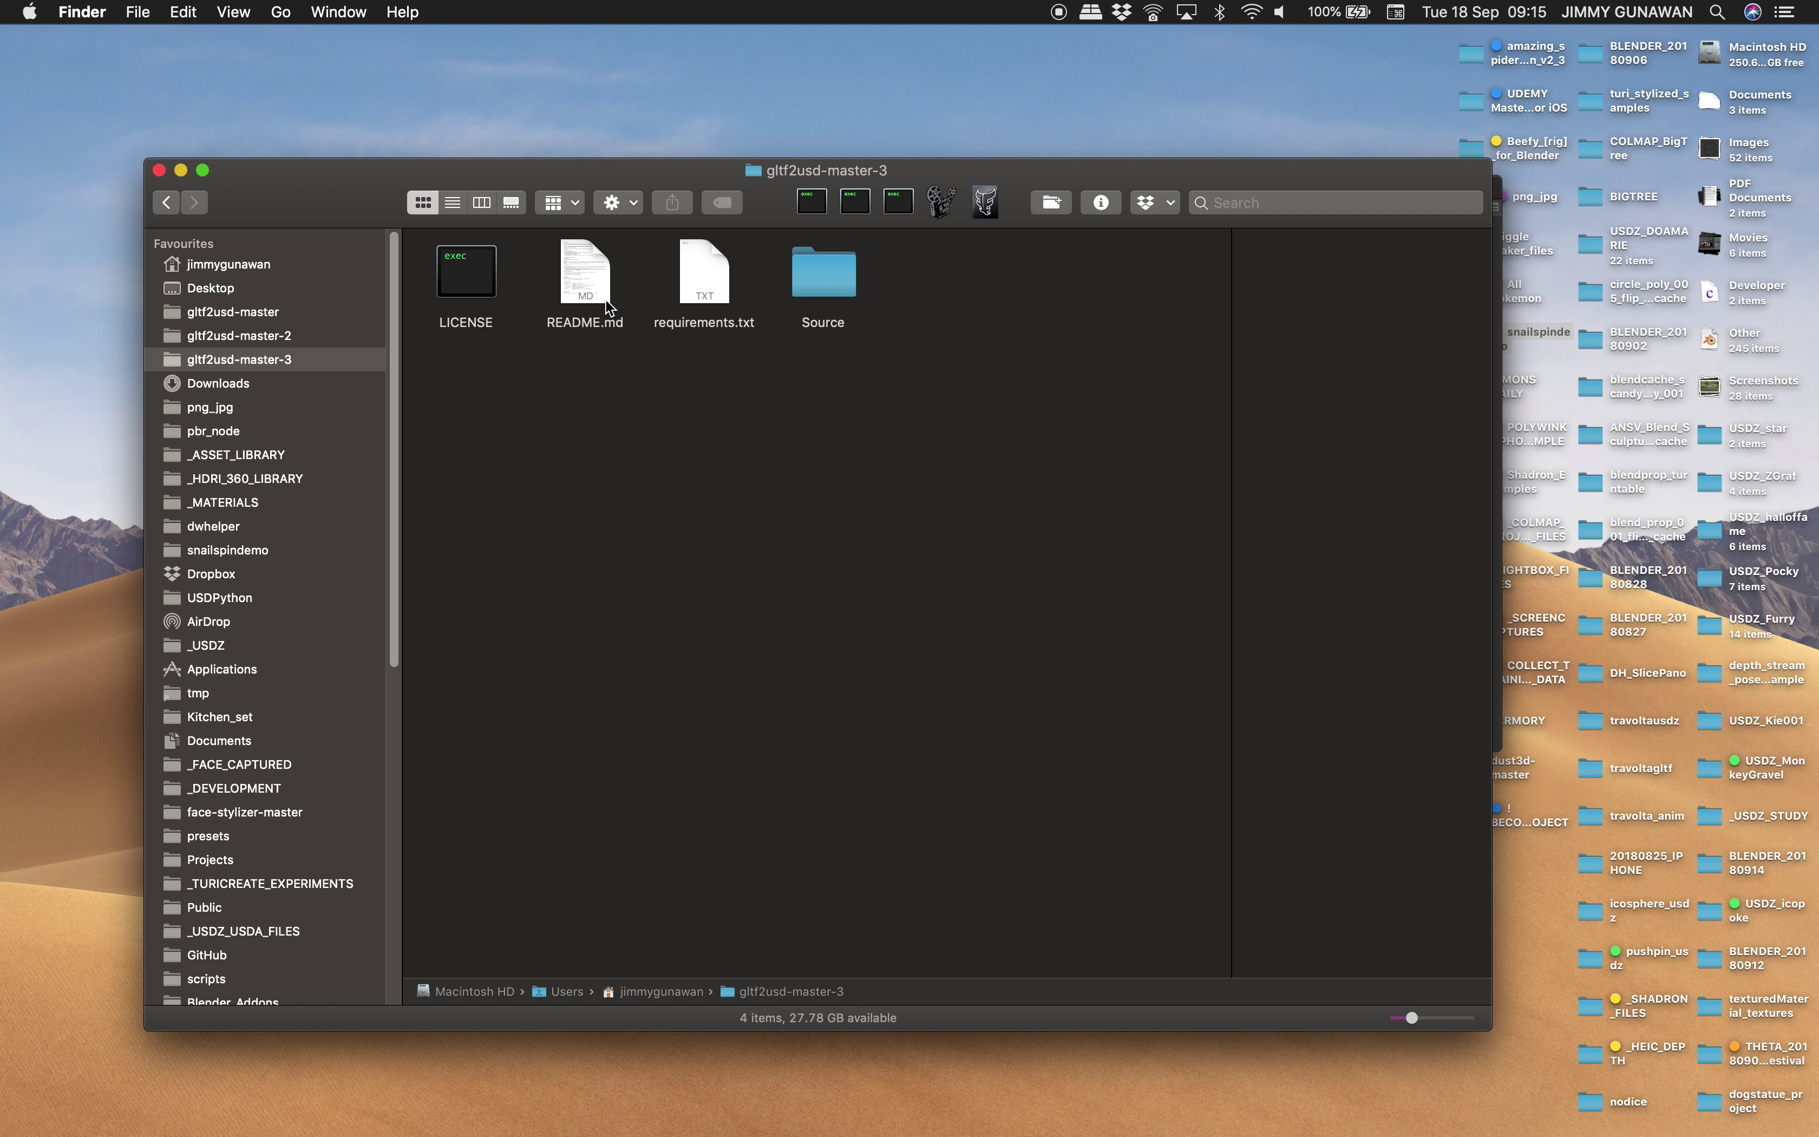
double_click(822, 279)
key(super+a)
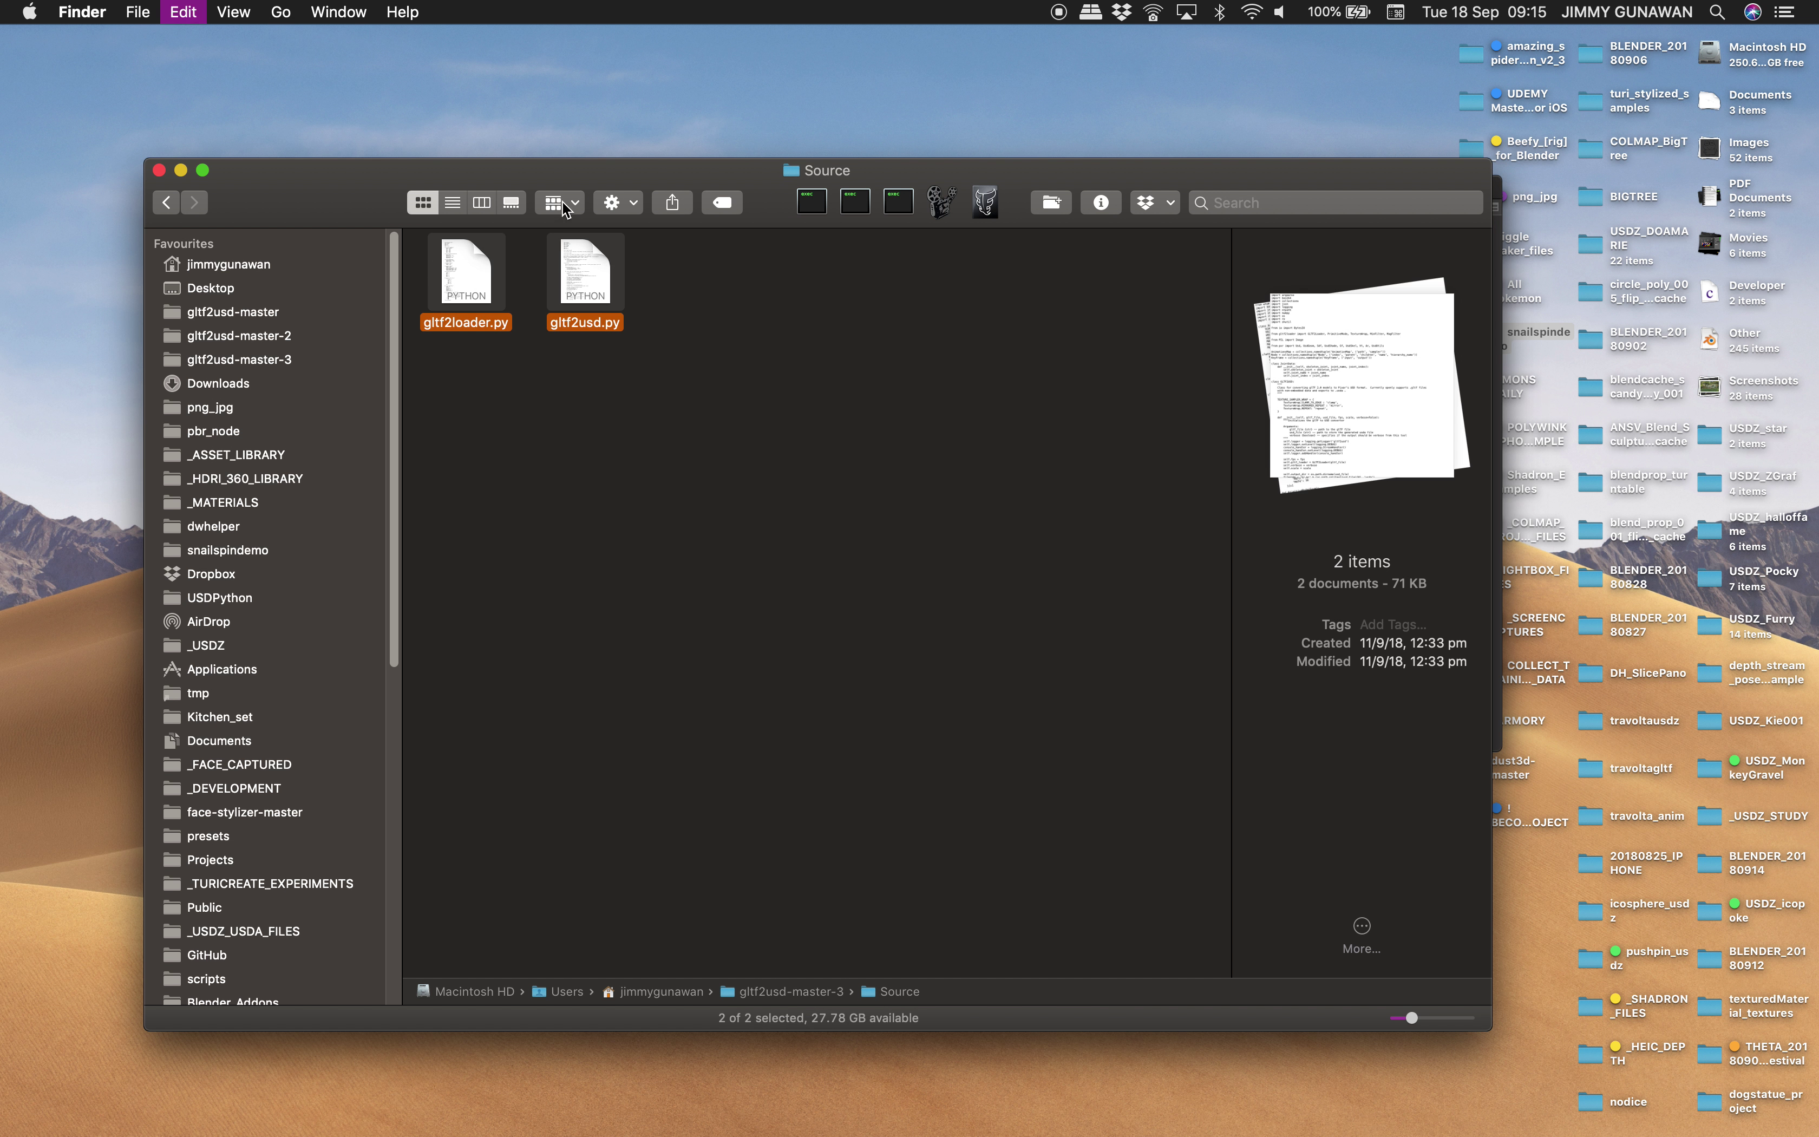
drag(593, 183, 449, 343)
drag(870, 201, 840, 196)
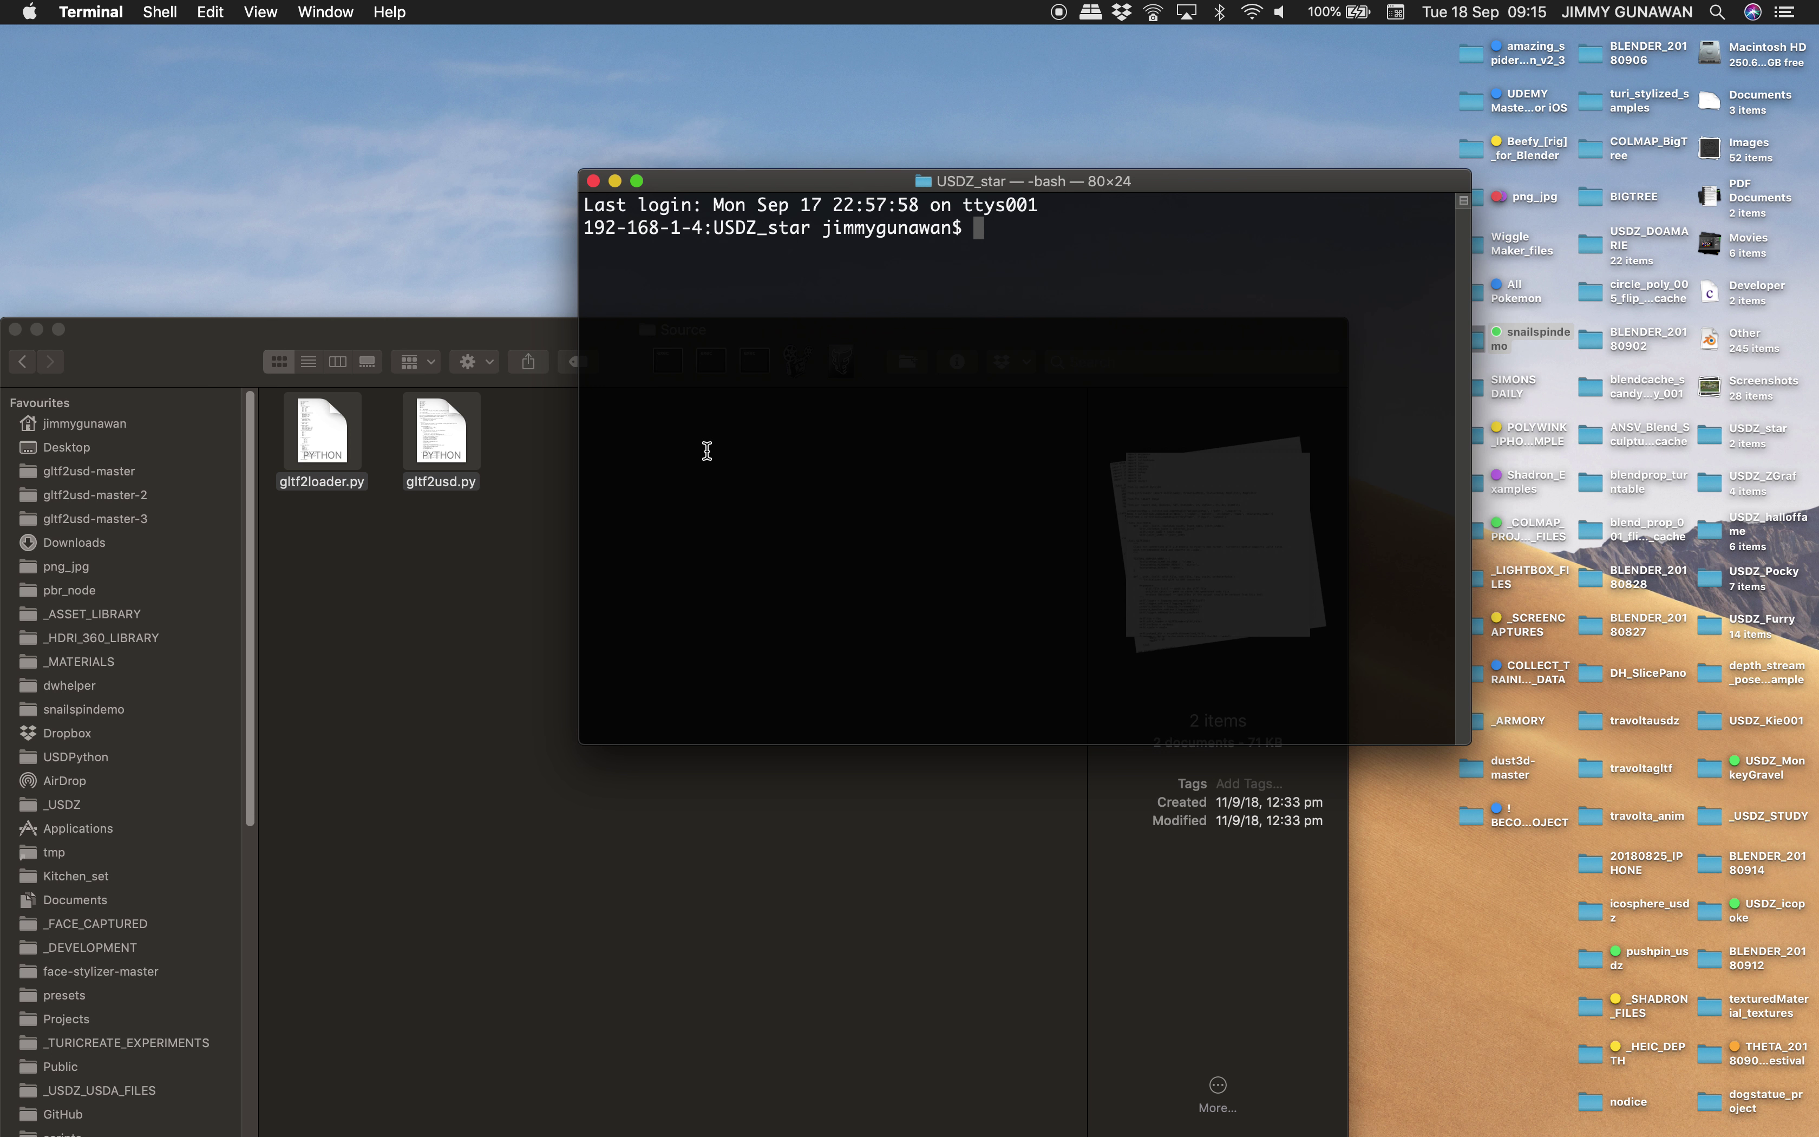
drag(499, 362, 776, 716)
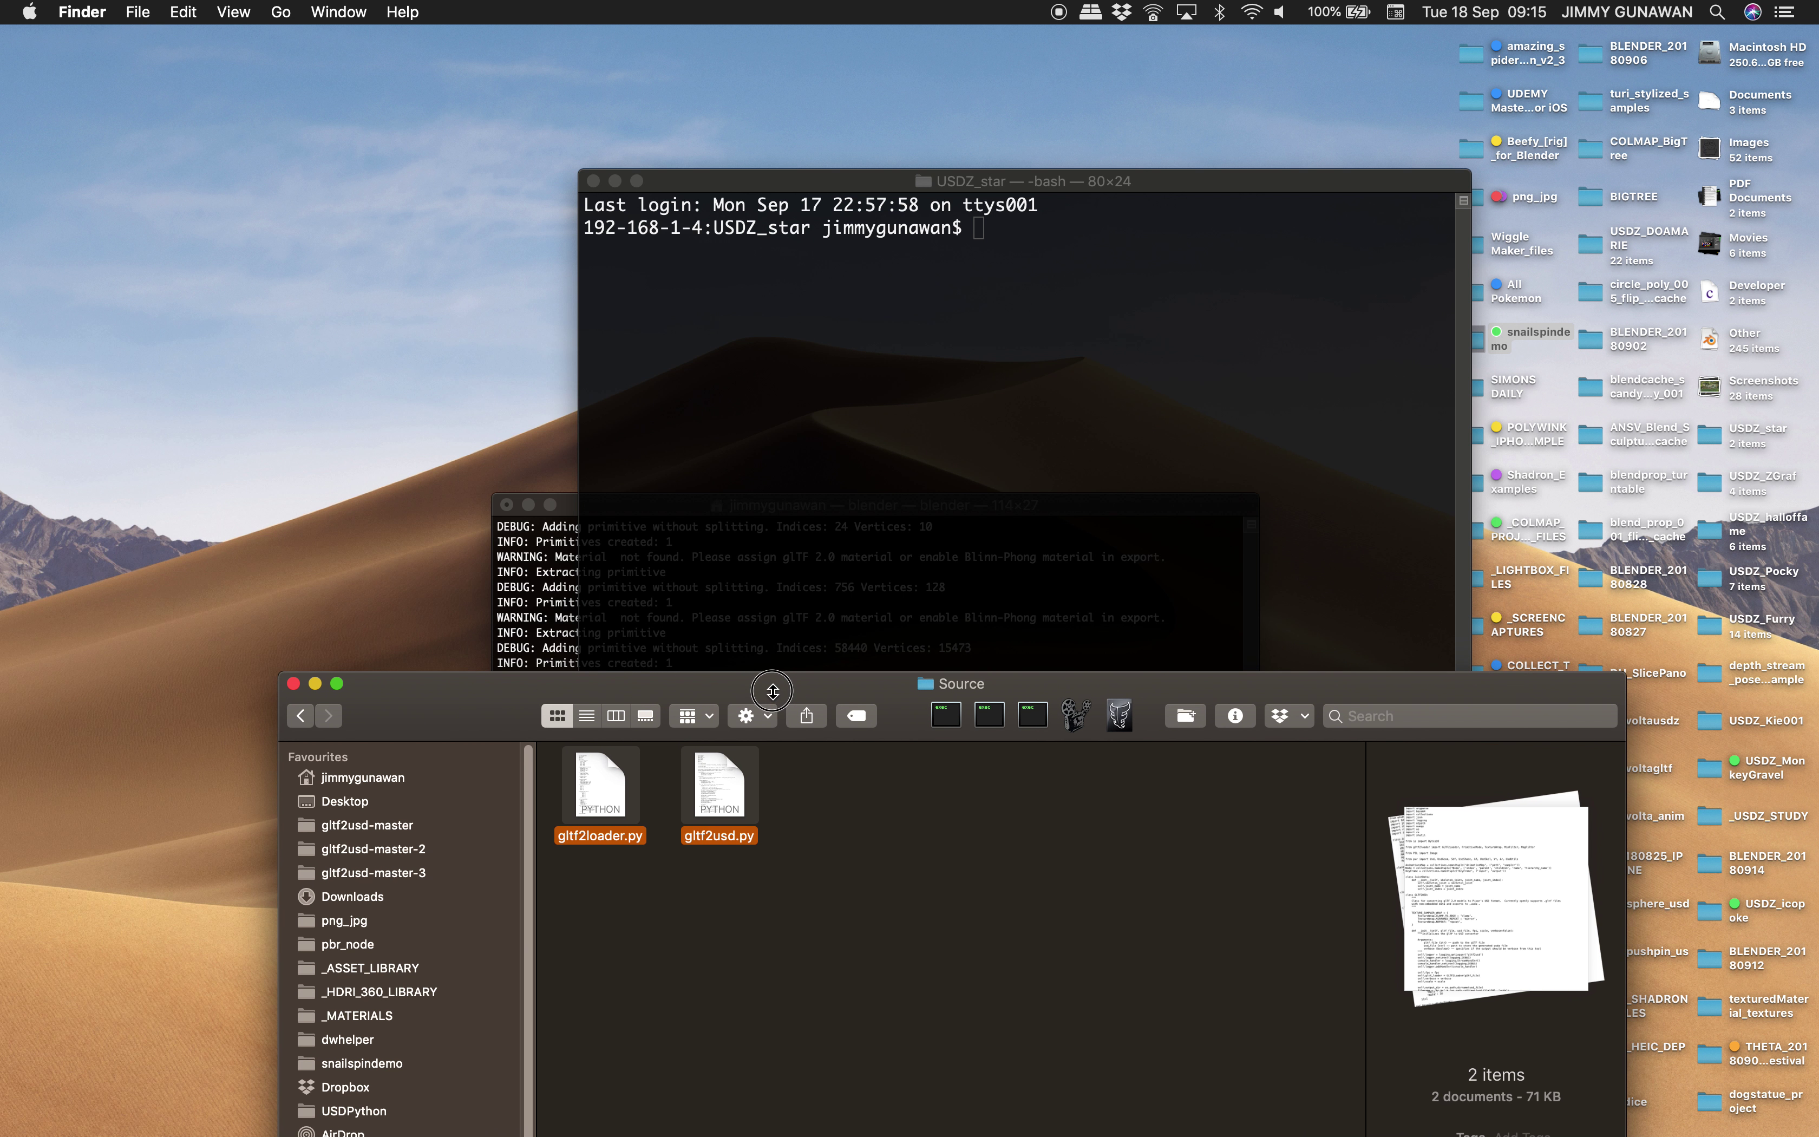
click(302, 716)
drag(431, 695, 321, 485)
double_click(519, 575)
List the contents of the USDZ_star folder in the Terminal with ls
click(872, 197)
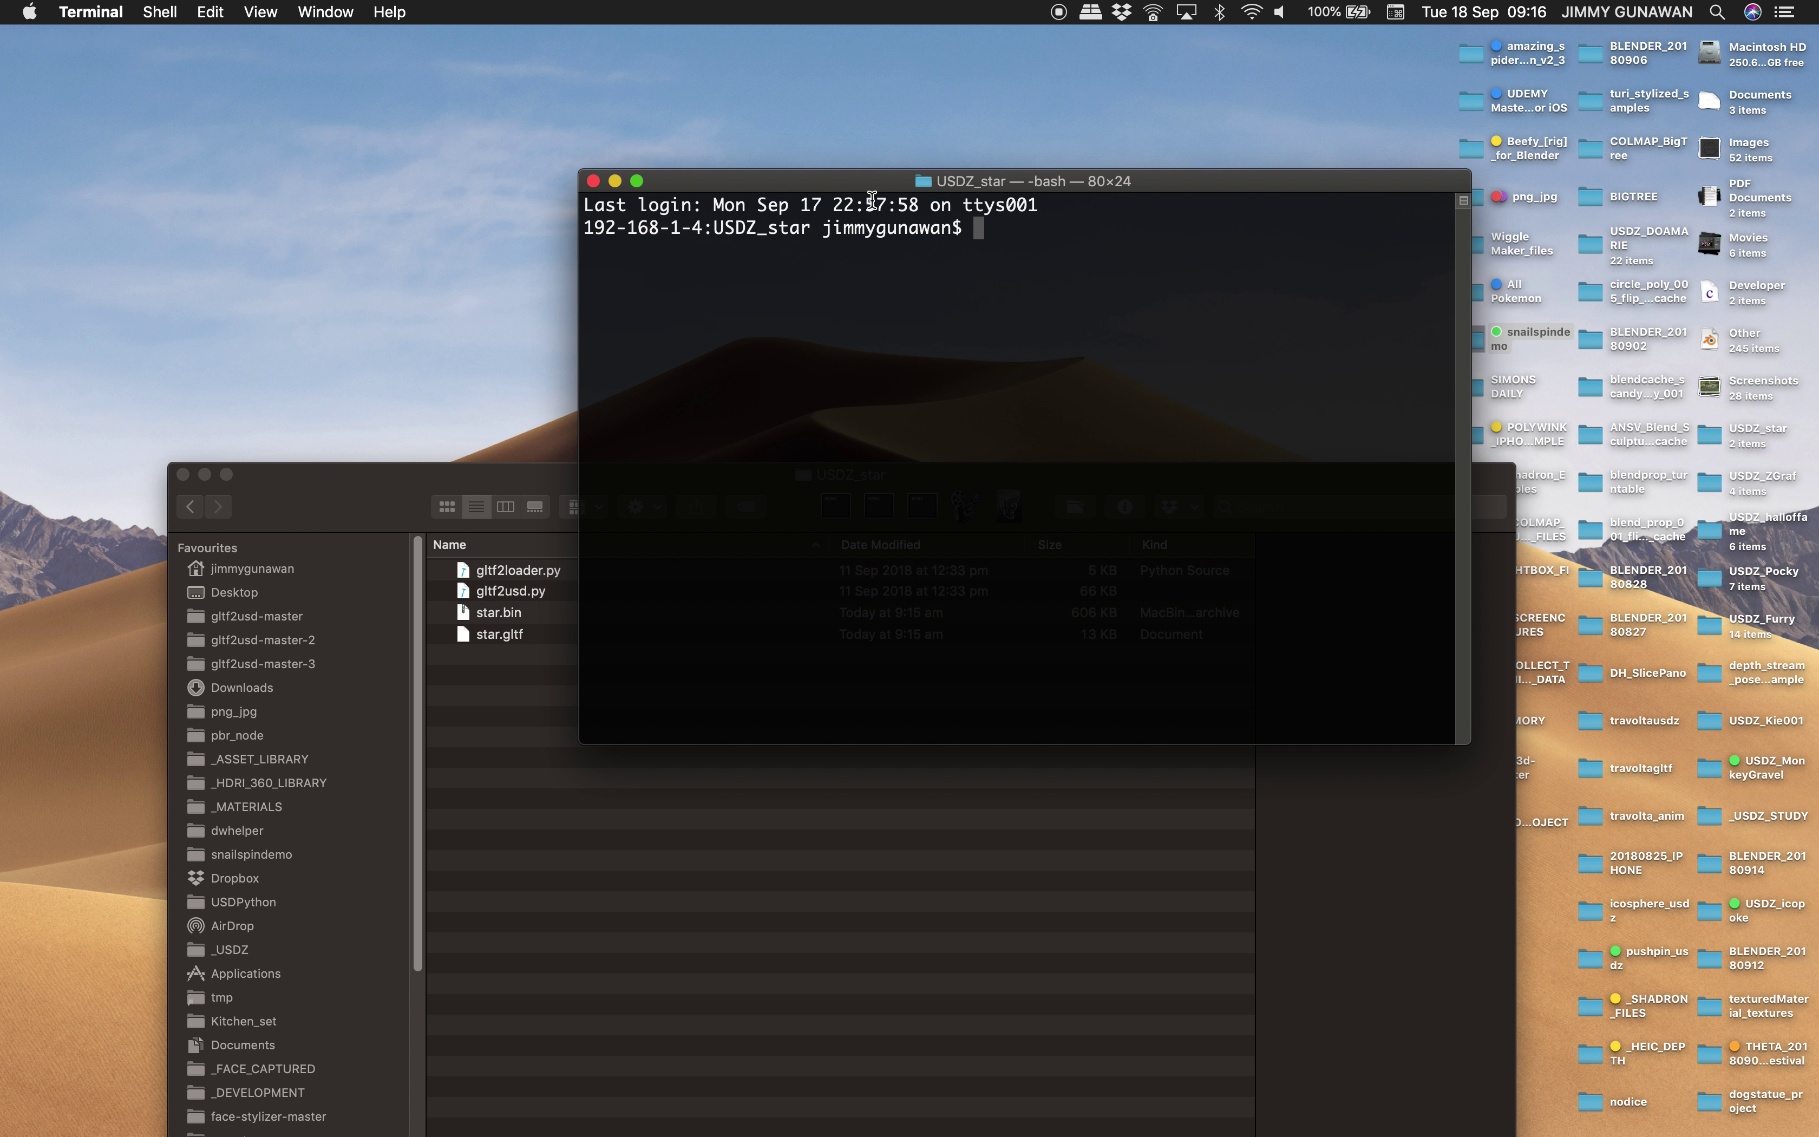
drag(872, 182, 952, 150)
text(py)
key(BackSpace)
key(BackSpace)
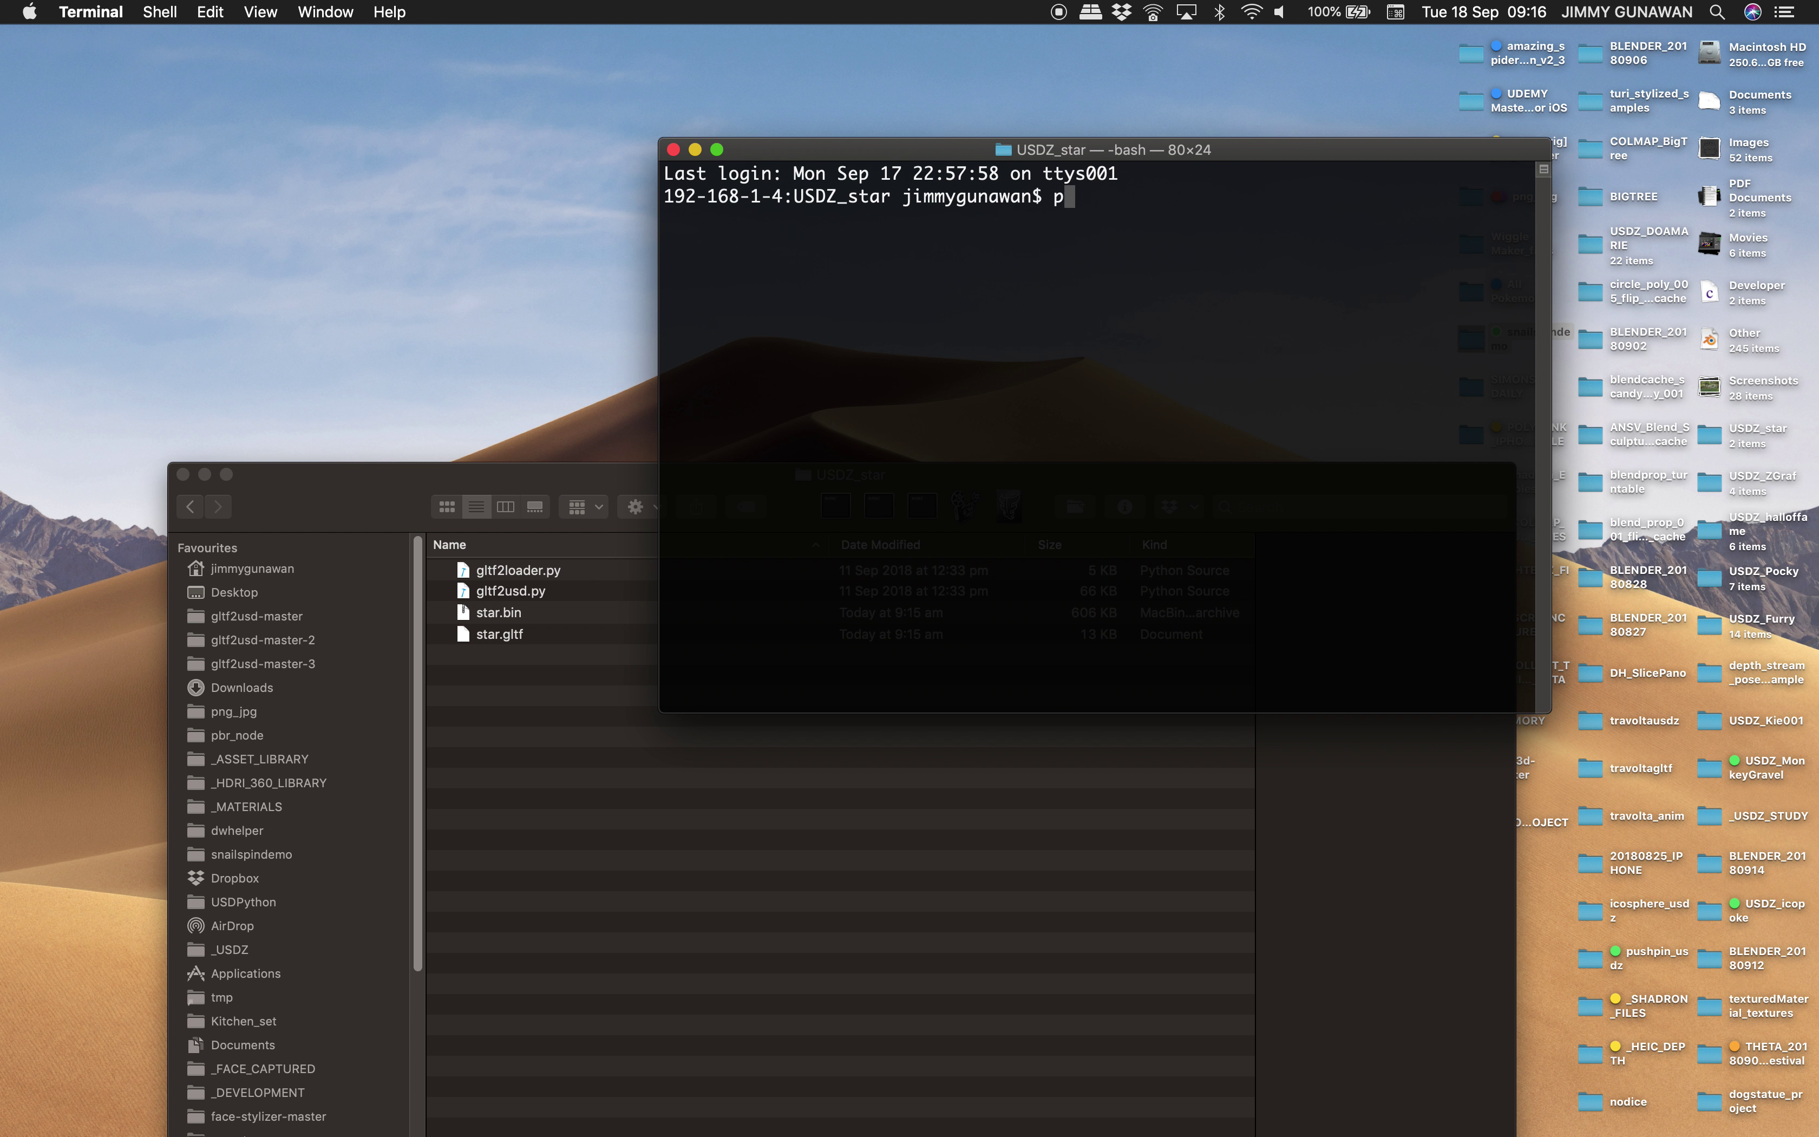
text(ls)
key(Return)
Convert the star to USDZ by running "python gltf2usd.py -g star.gltf -o star.usdz"
text(python )
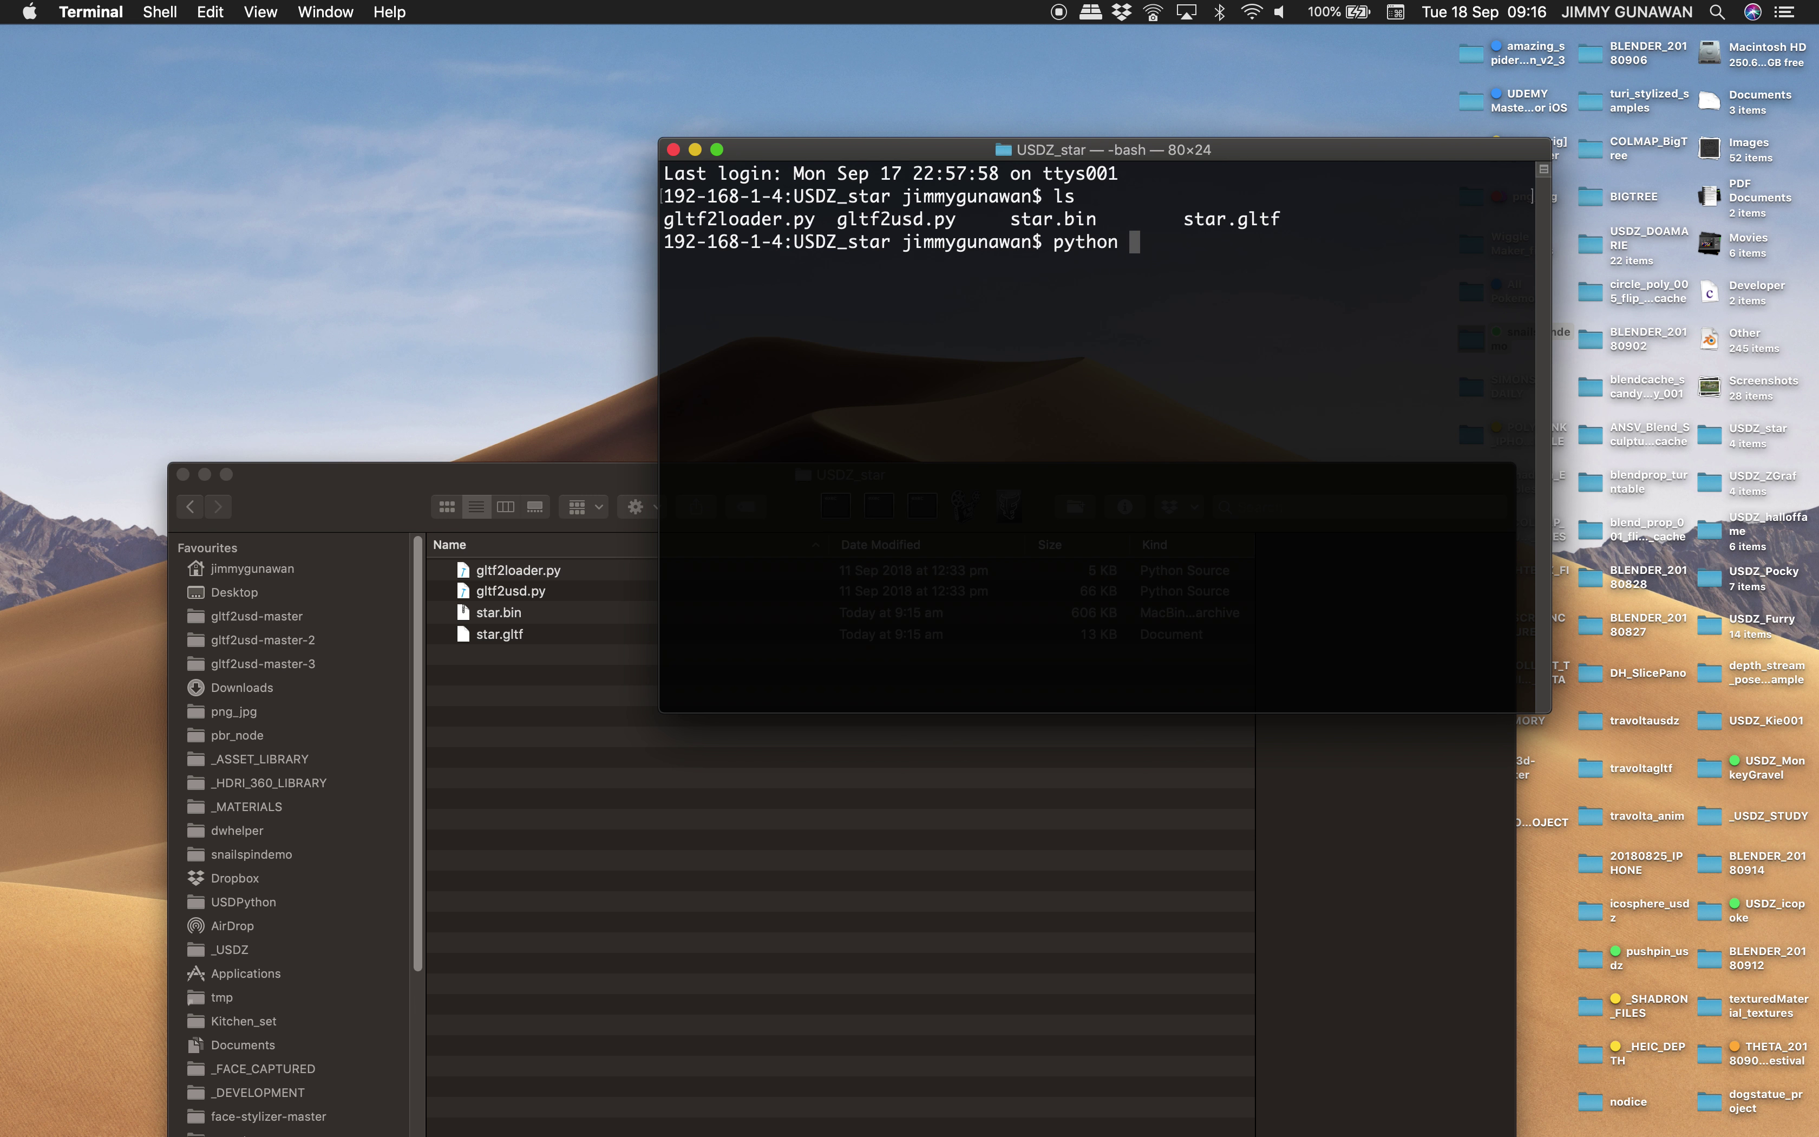
text(gltf)
key(Tab)
key(Tab)
text(gltf)
key(Tab)
text(usd.py -g )
text(star)
key(Tab)
text(gltf -o star.i)
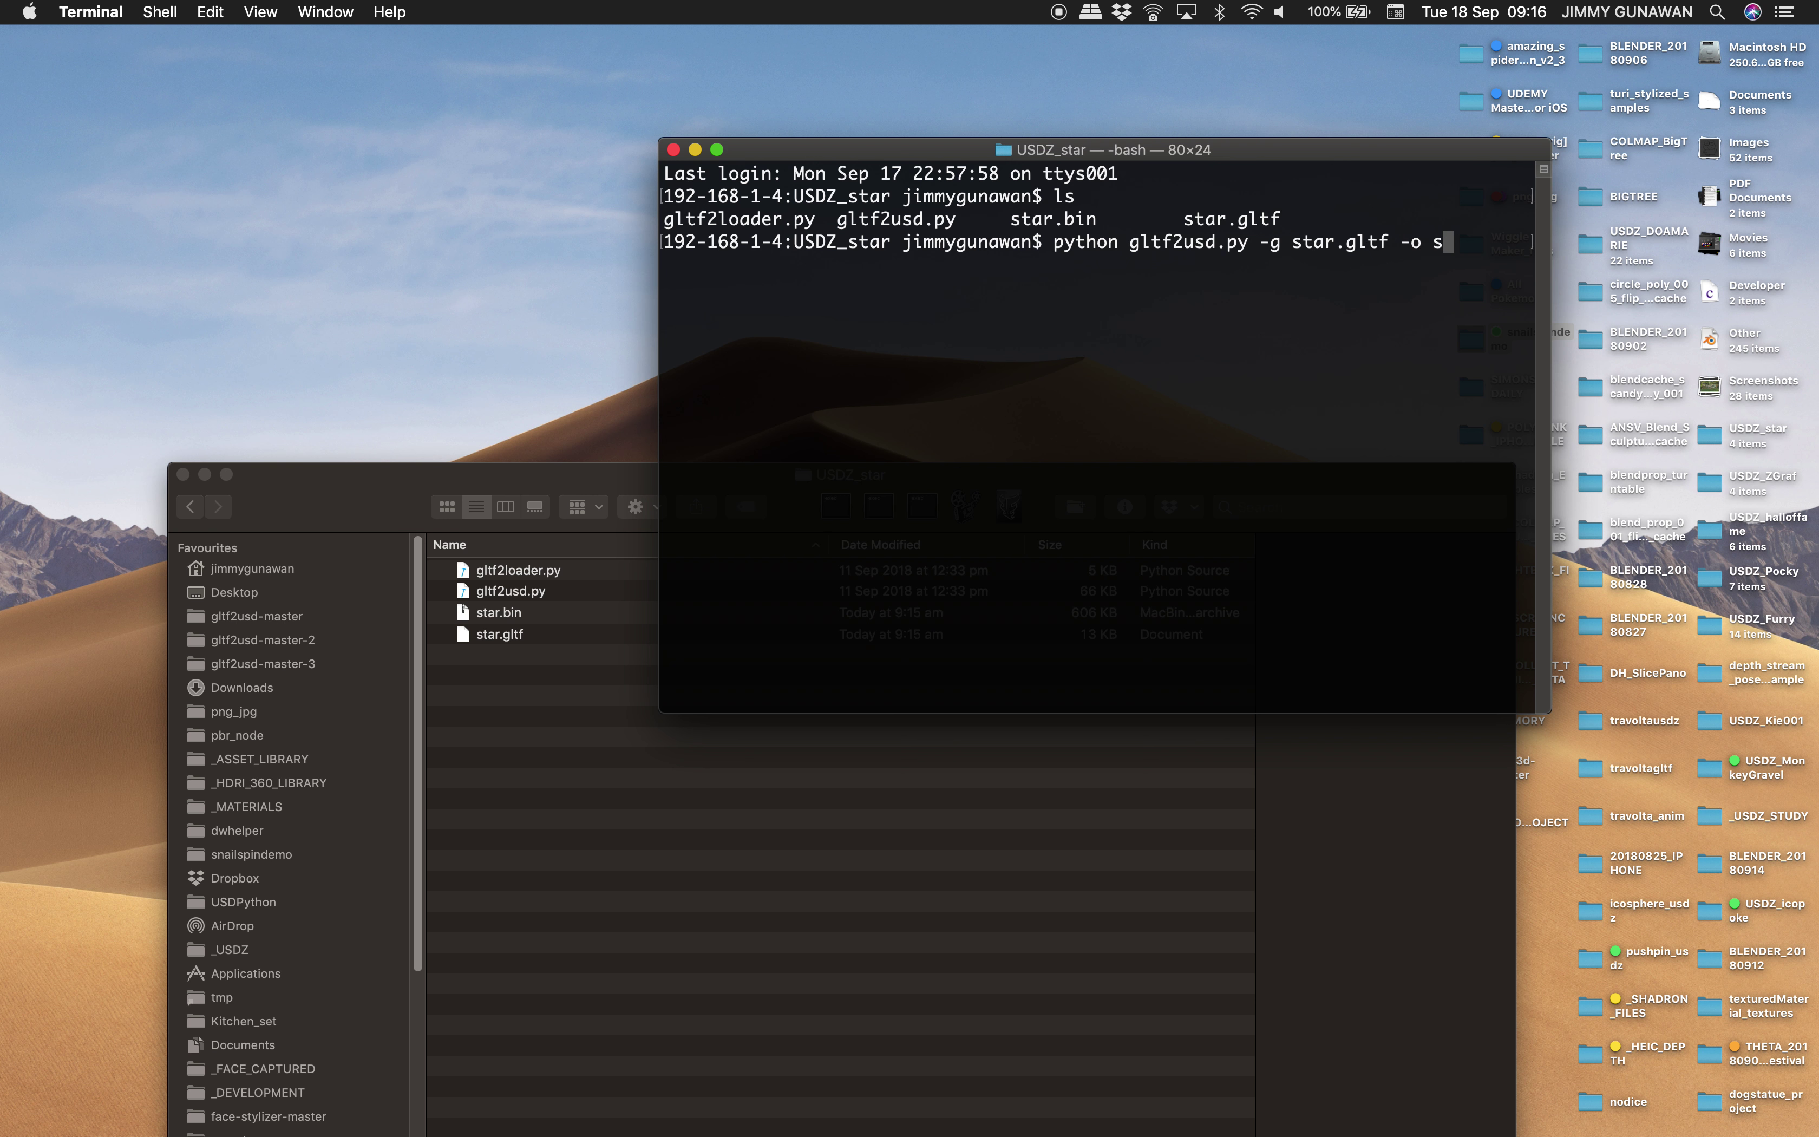
key(BackSpace)
text(usdz)
key(Return)
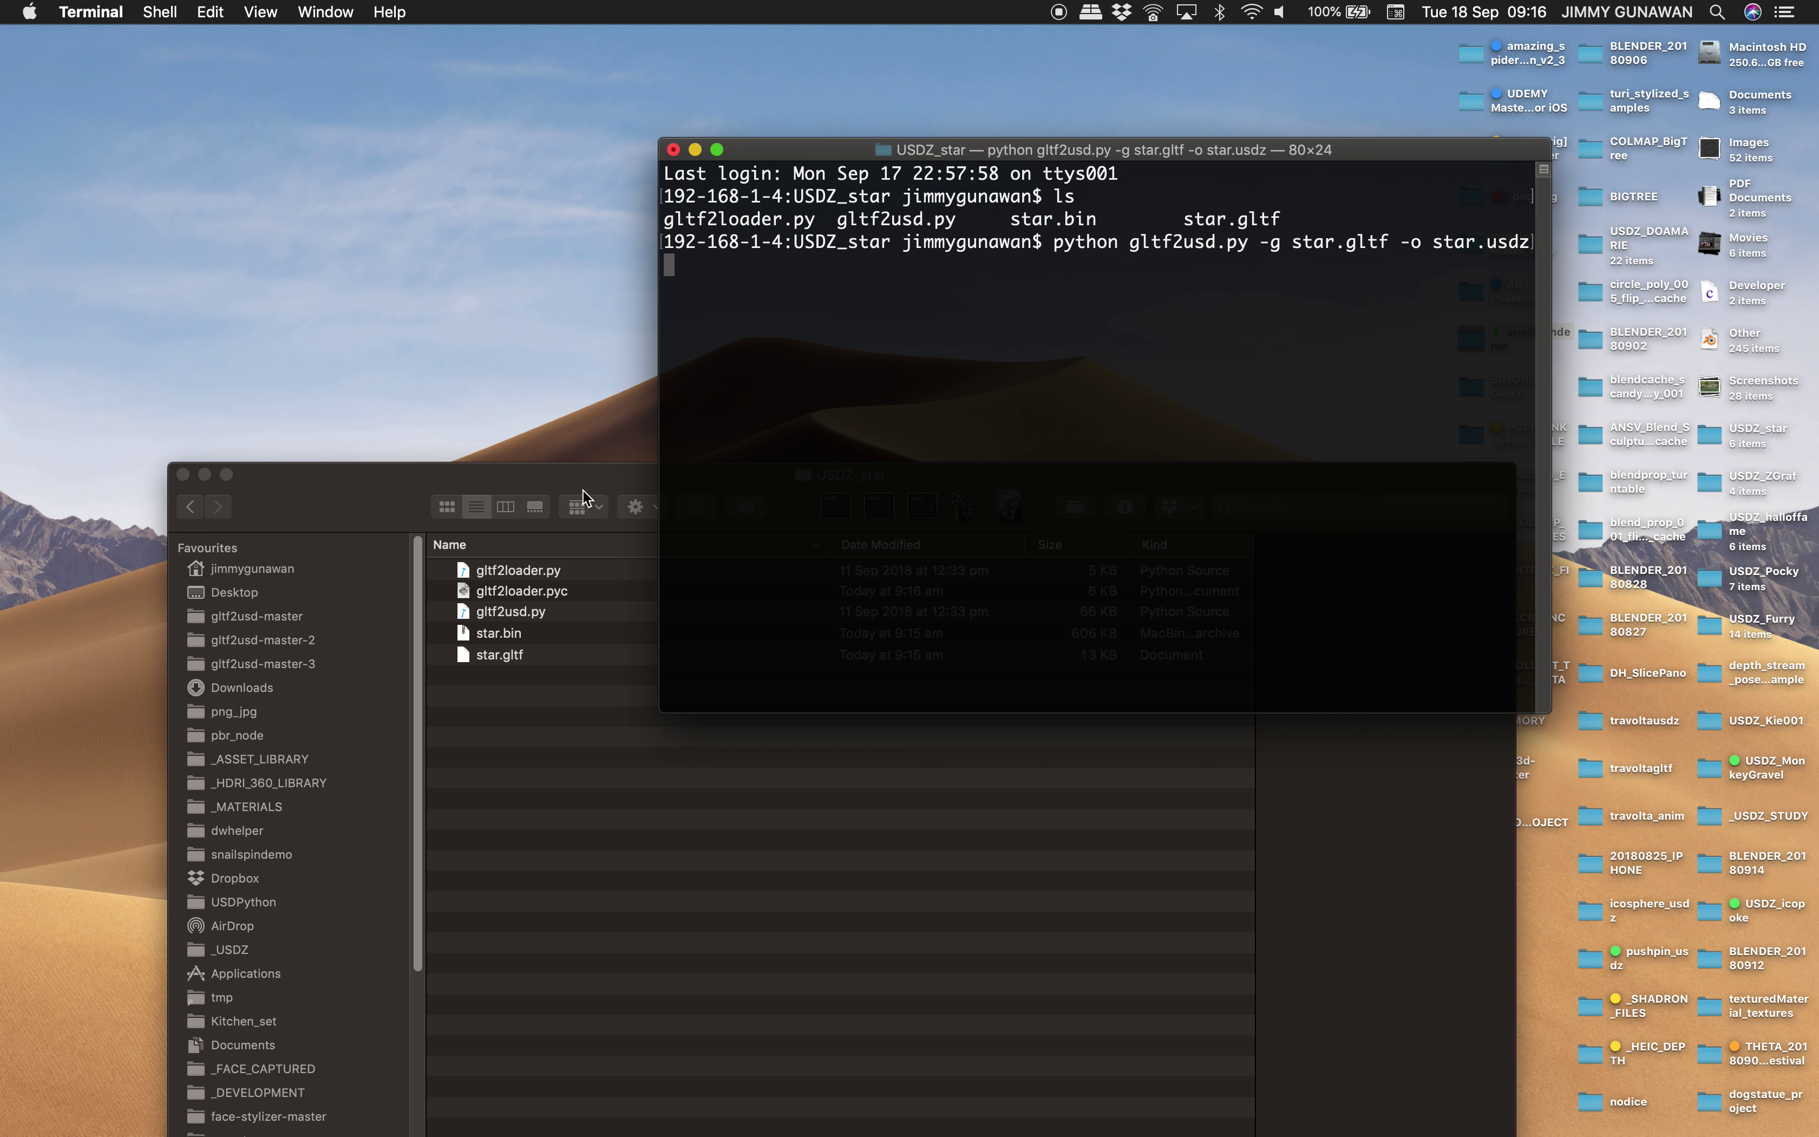
Preview star.usdz from the USDZ_star folder and inspect the star model by rotating and zooming it
drag(583, 497, 555, 489)
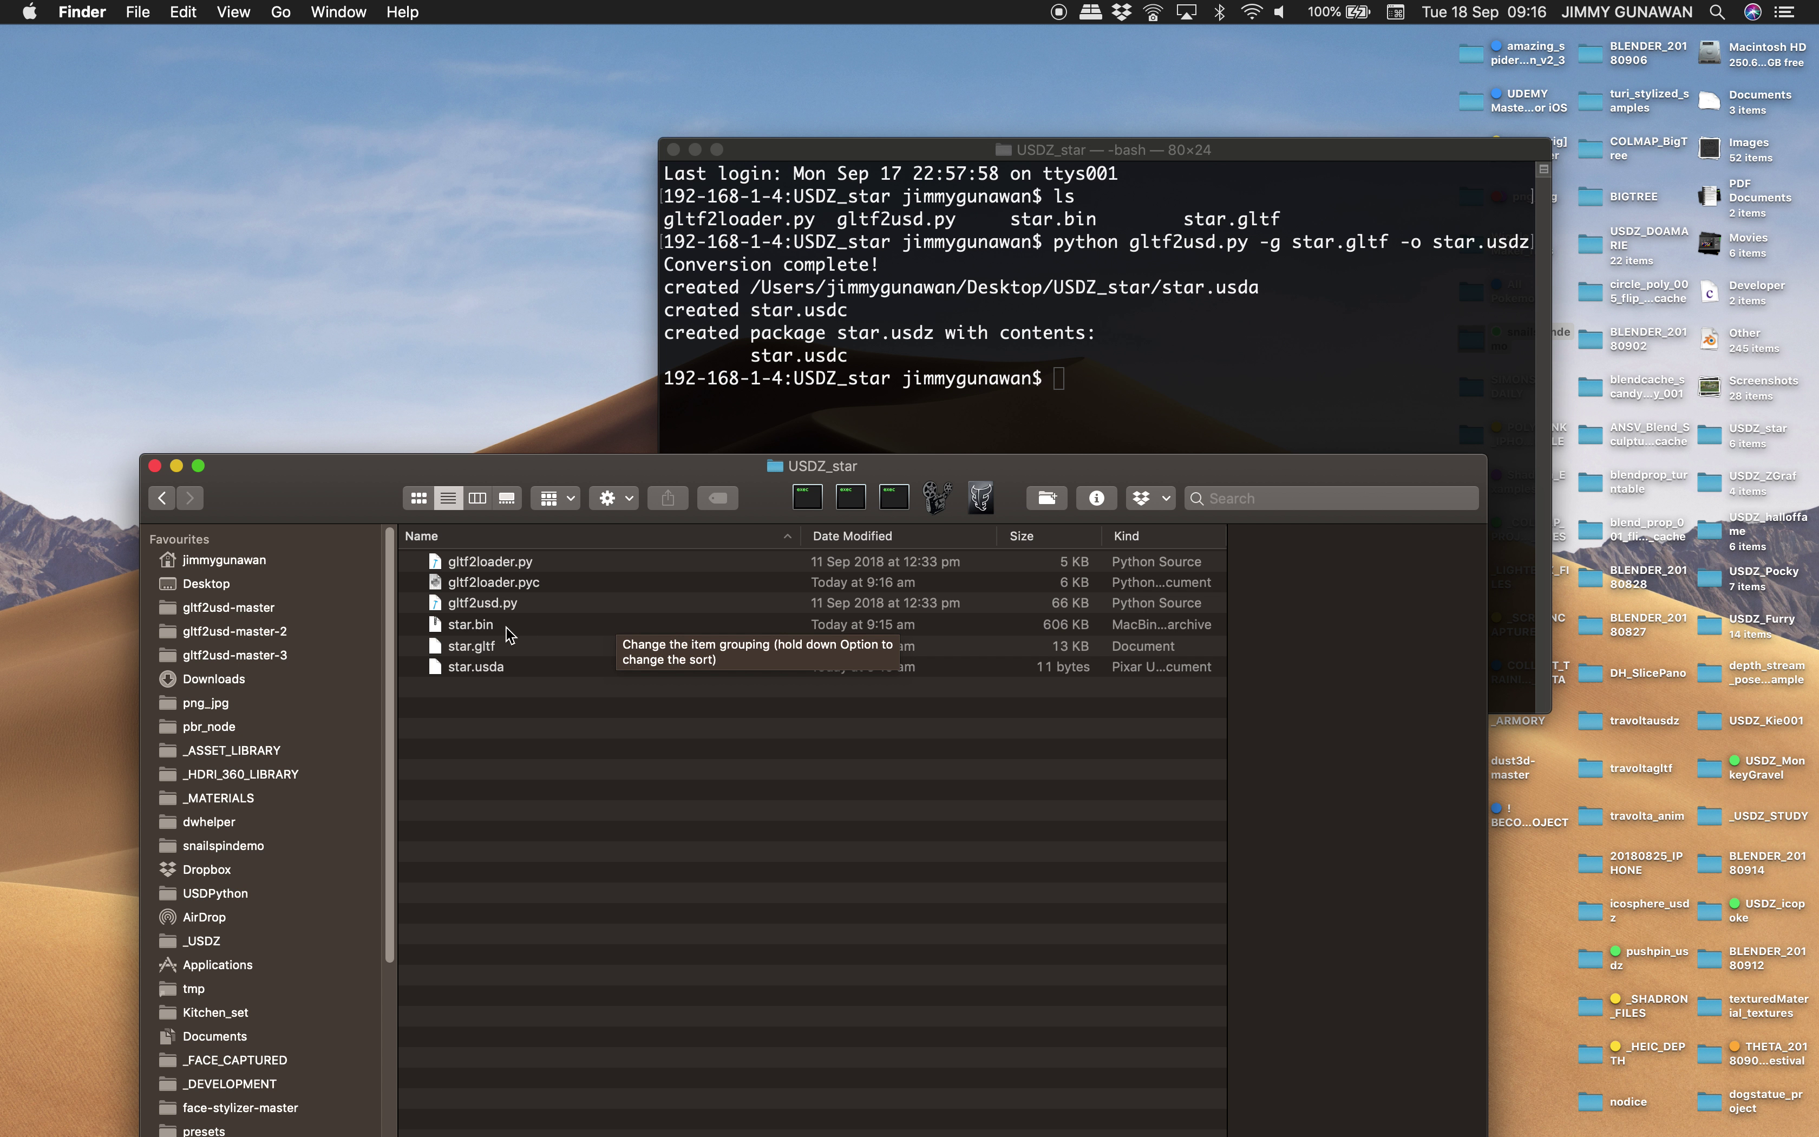
drag(568, 467, 482, 269)
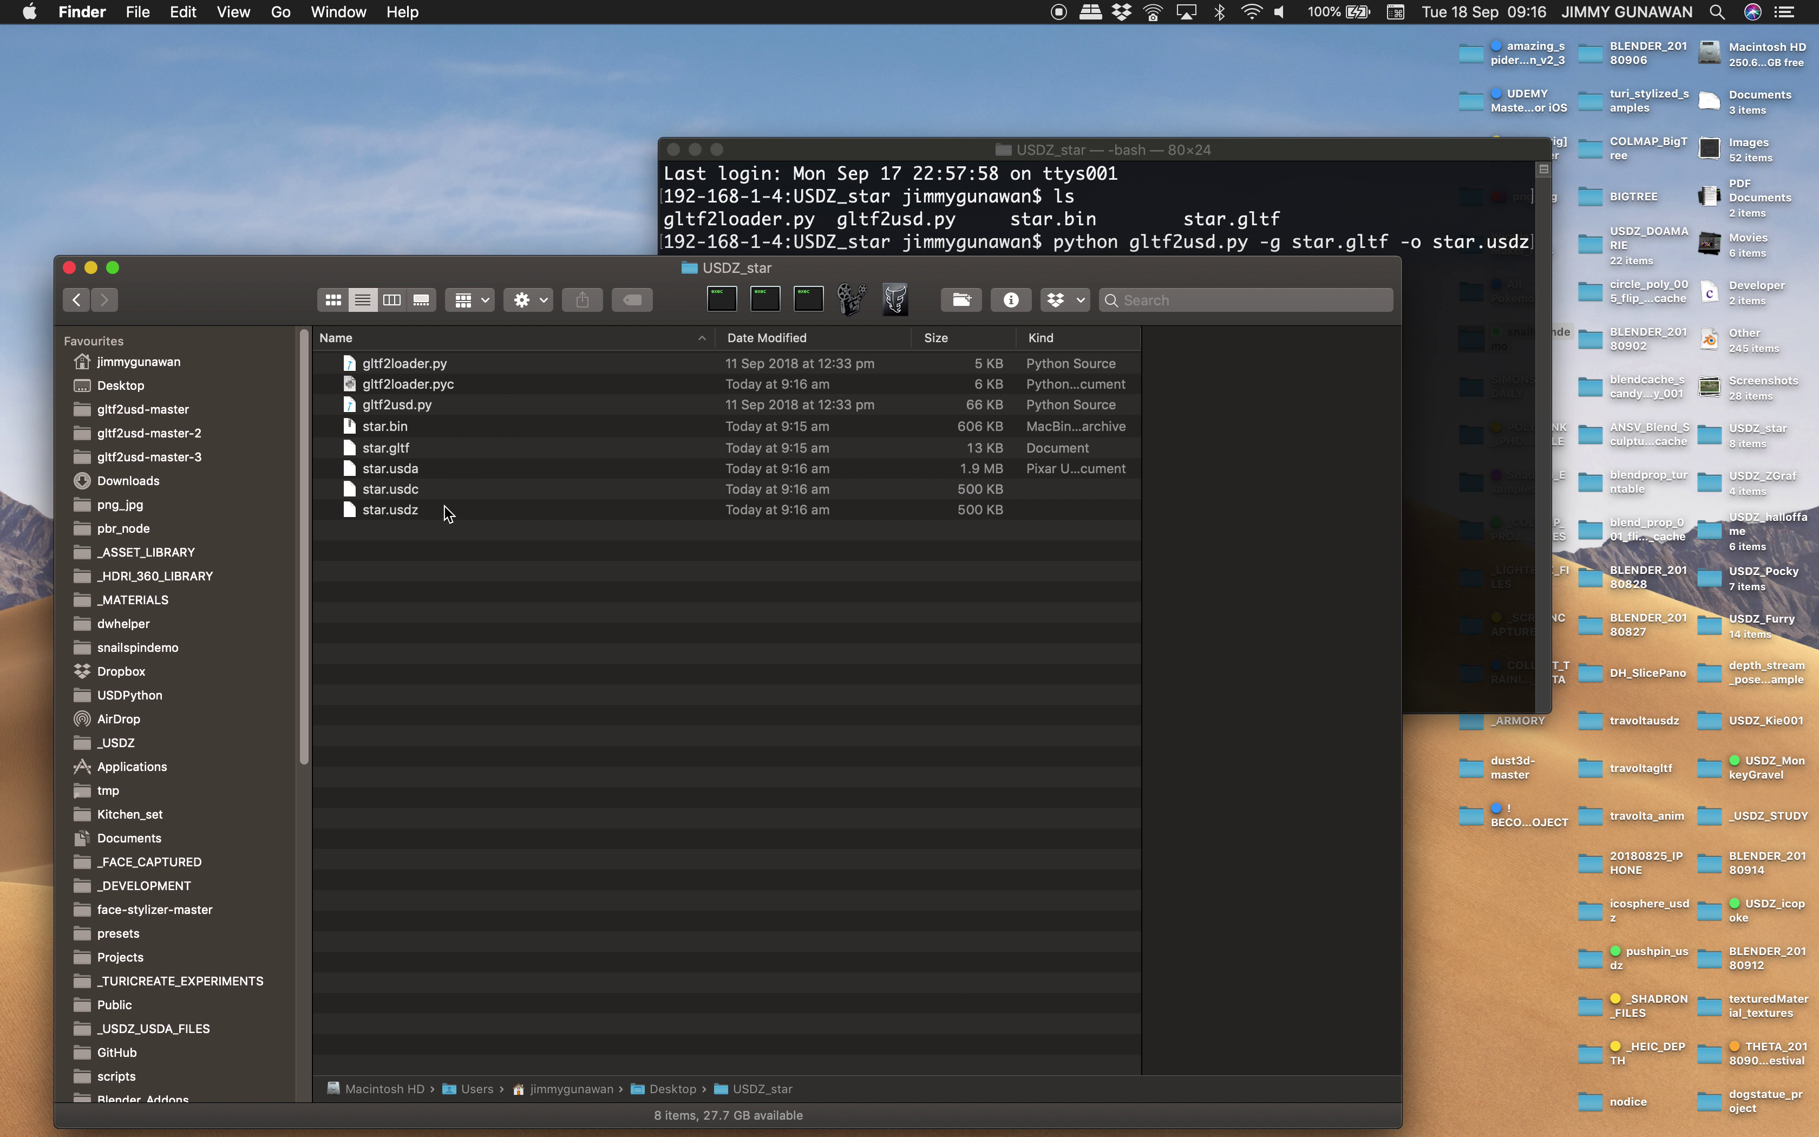
click(448, 512)
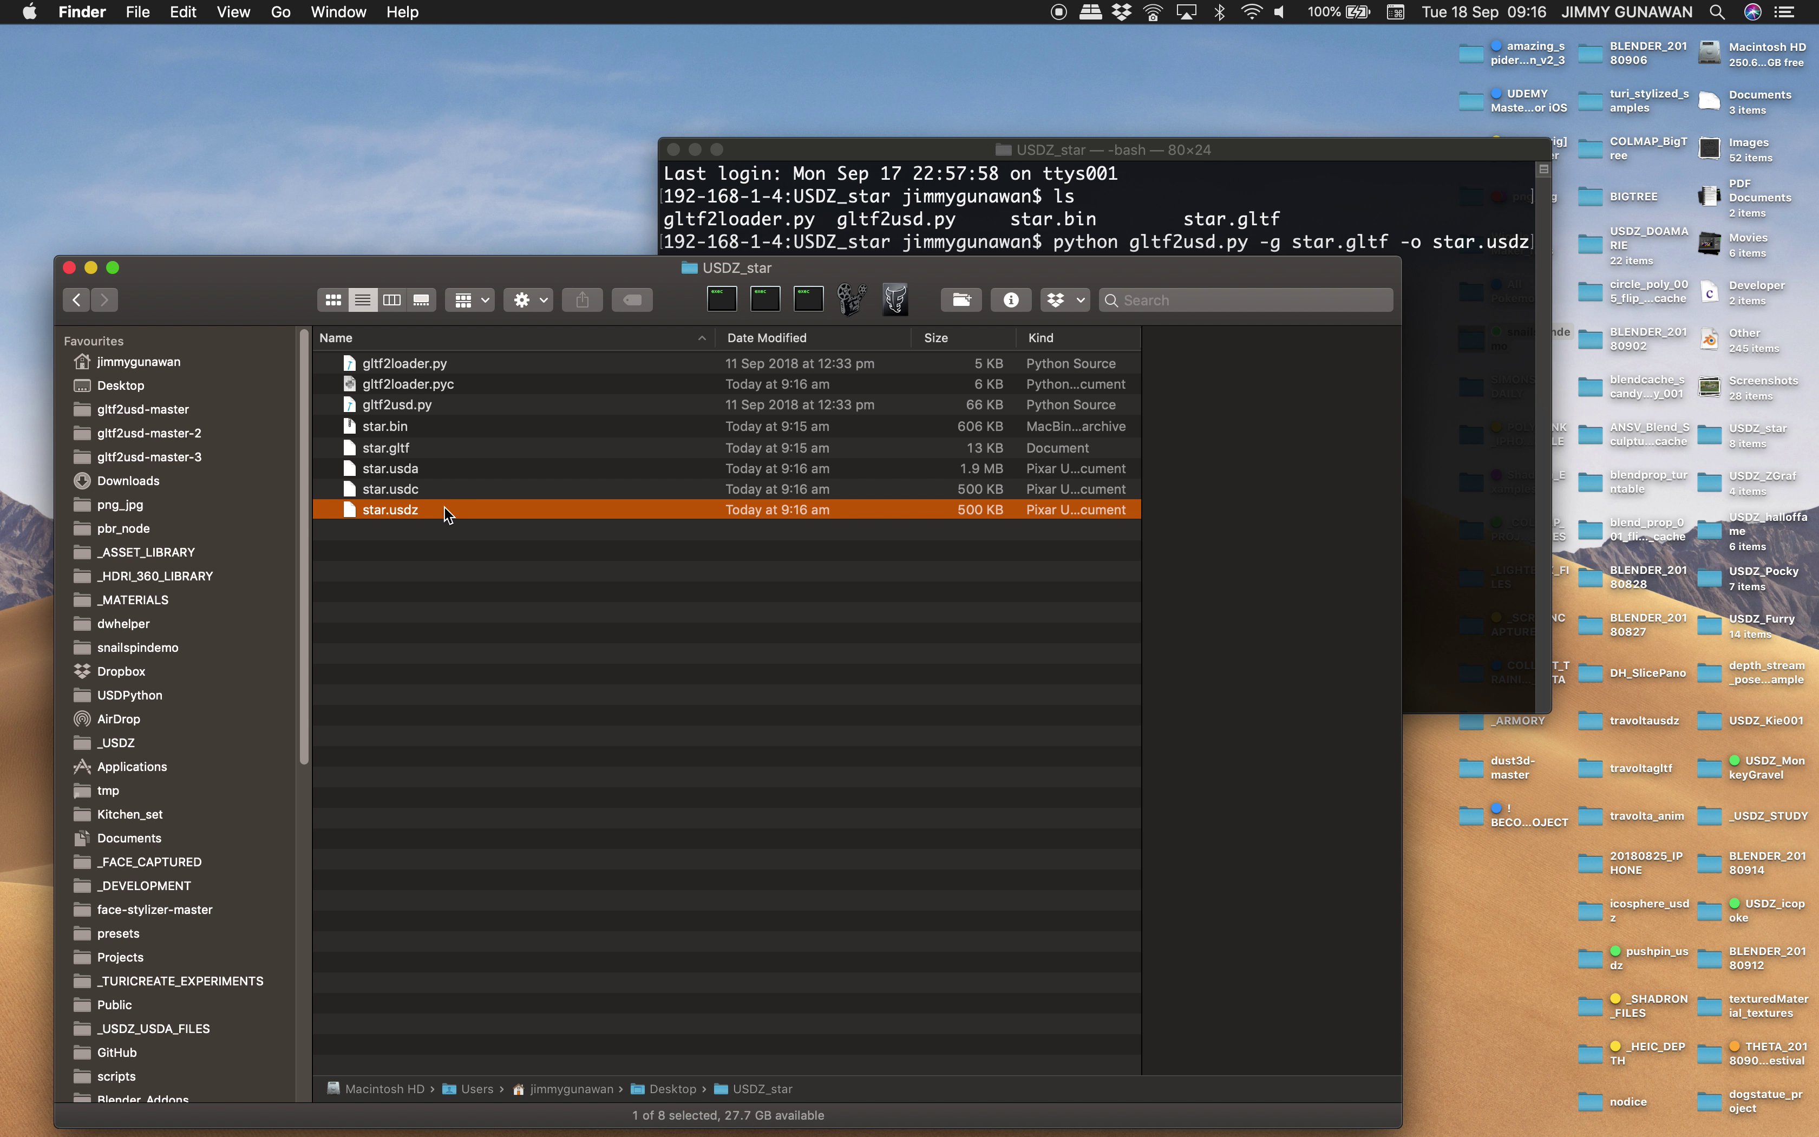
key(space)
drag(802, 570, 865, 587)
scroll(875, 611, up, 5)
scroll(860, 584, down, 5)
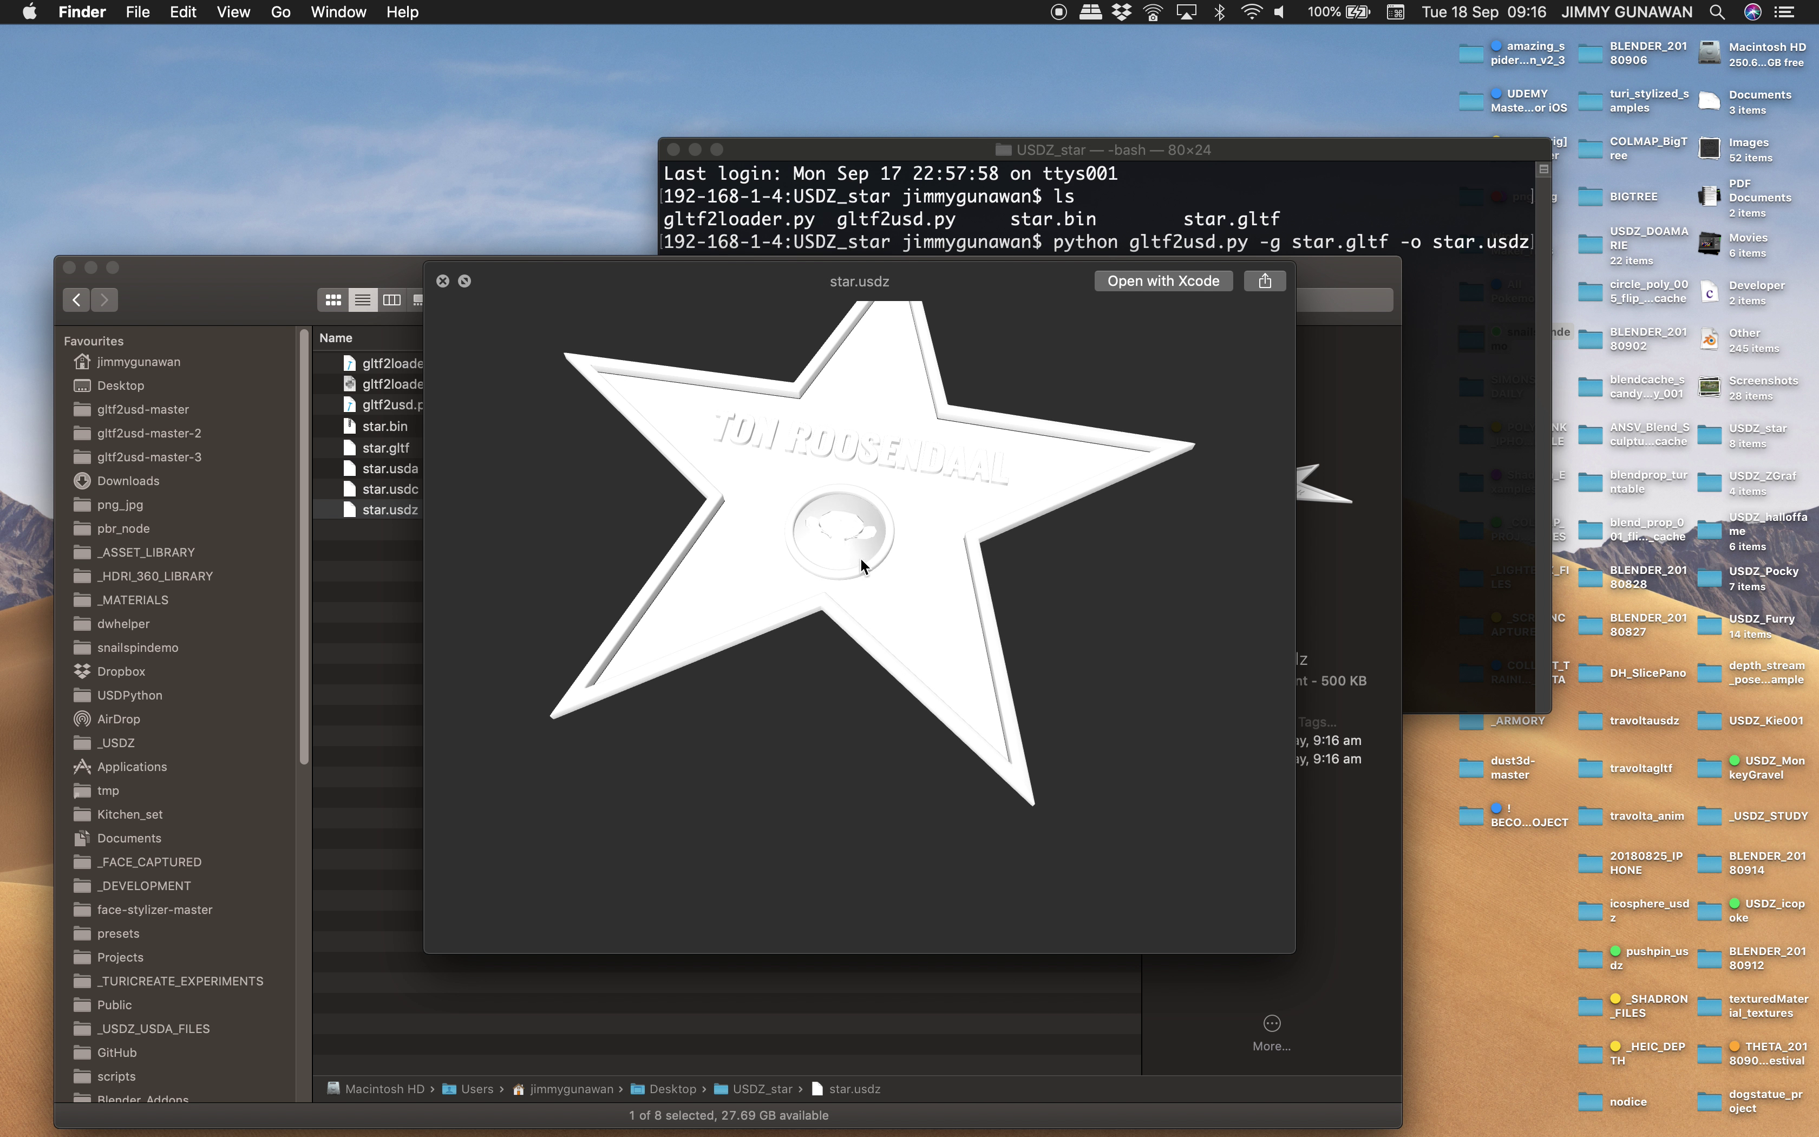
drag(874, 379, 618, 292)
key(space)
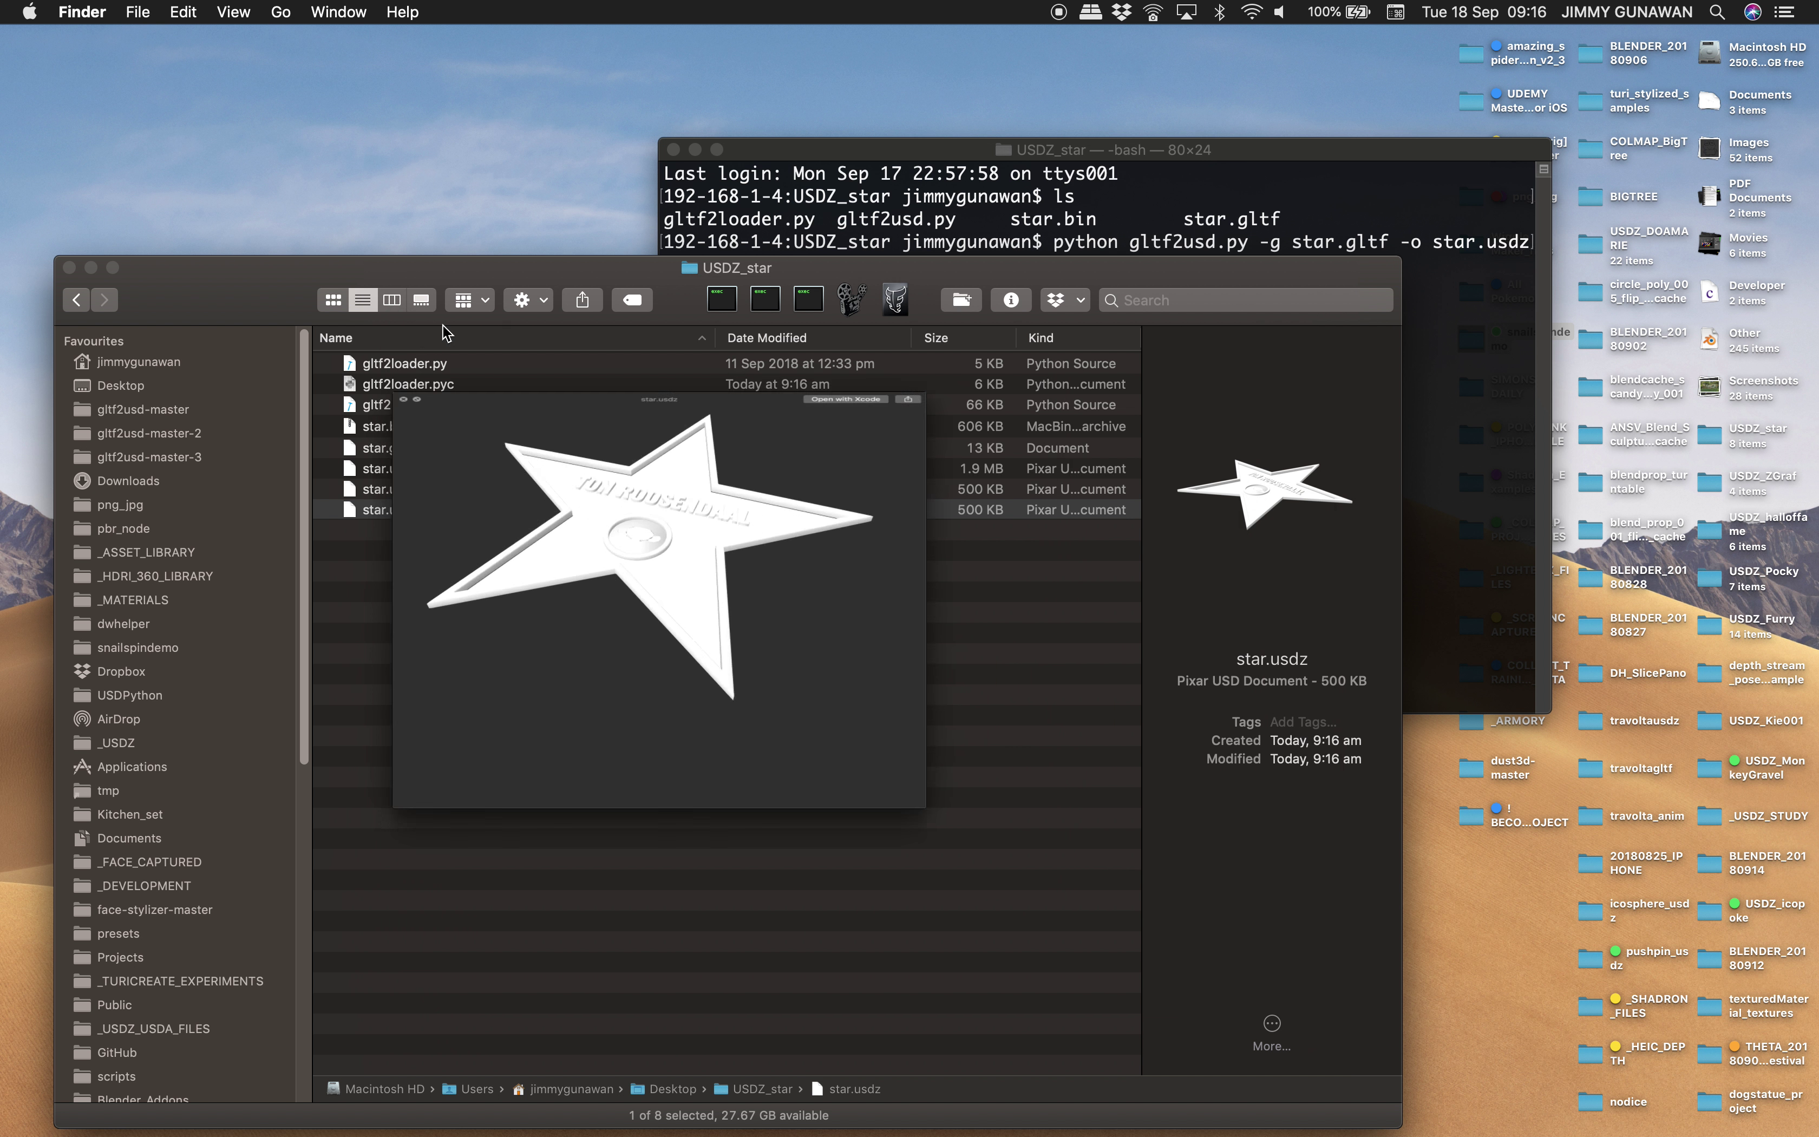
Switch back to Blender and open the SuzanneHallOfFame Sverchok tree in the node editor
click(796, 175)
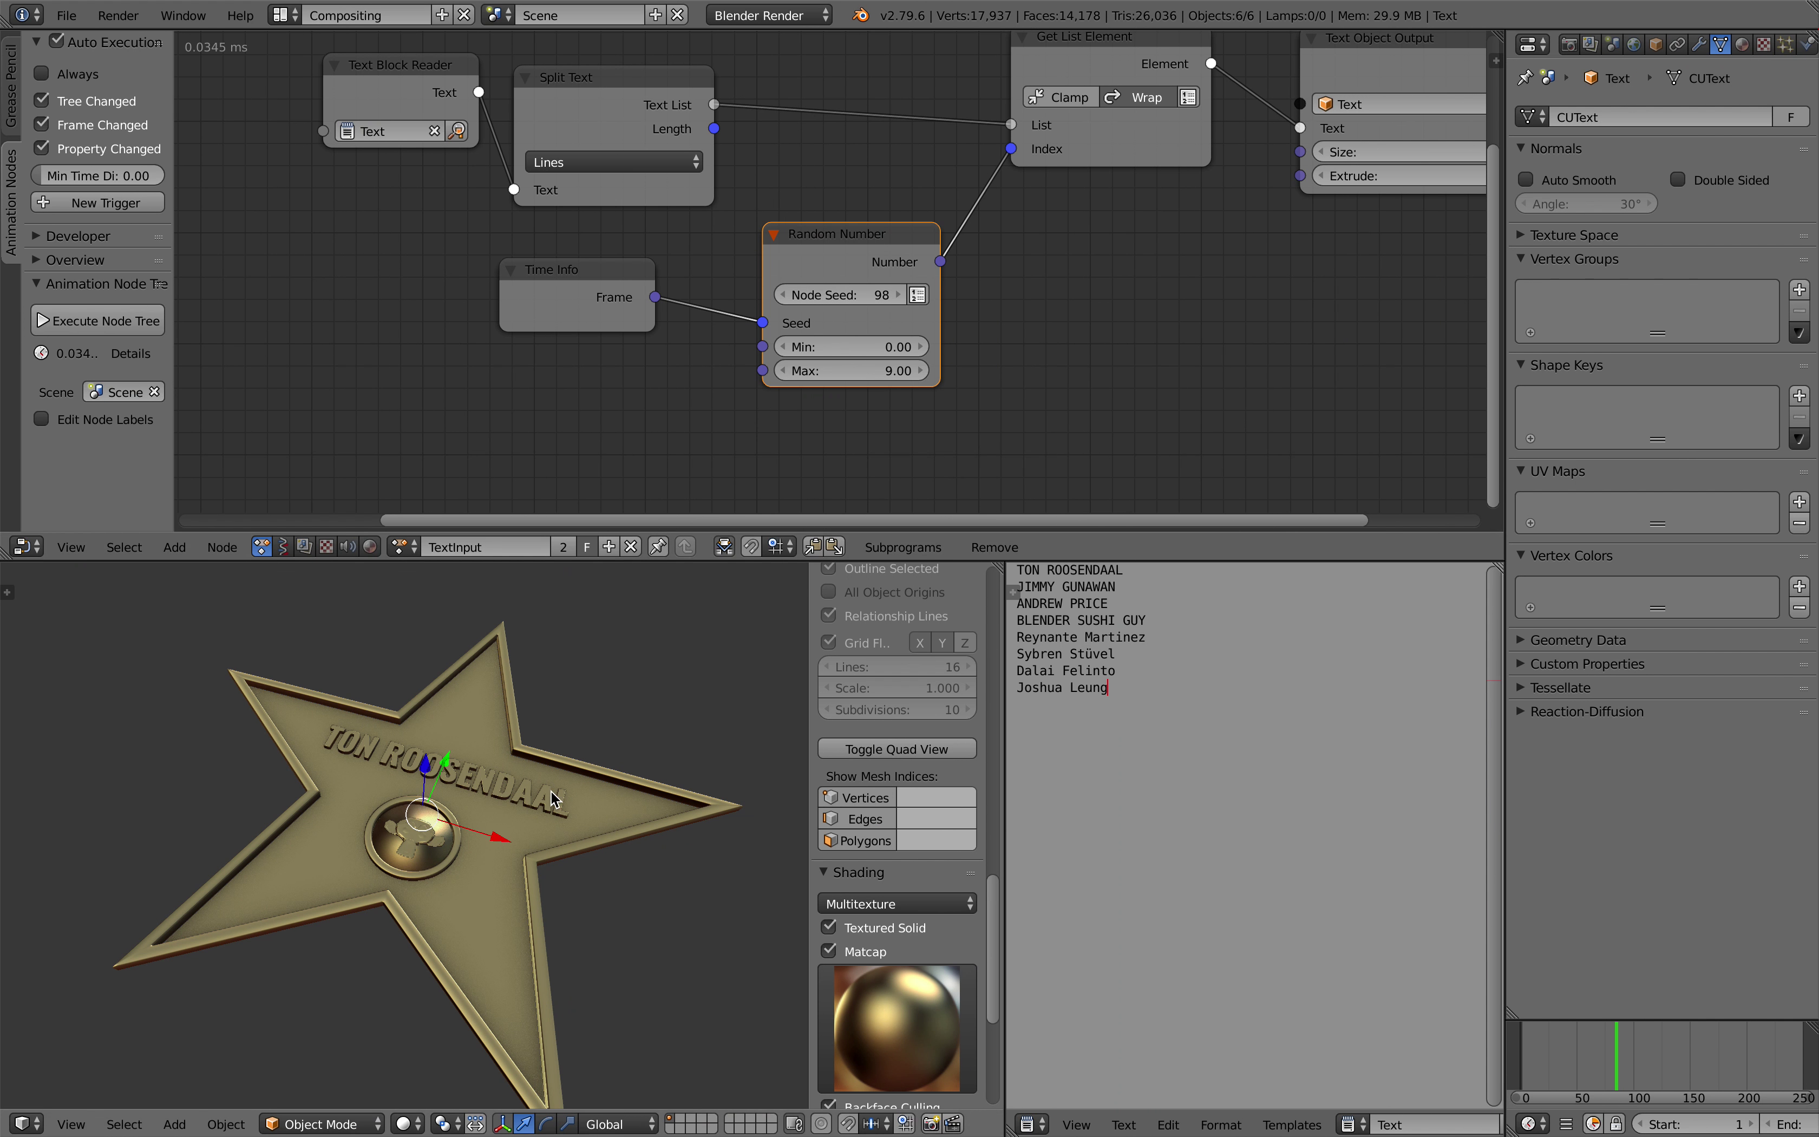
middle_drag(552, 798, 480, 718)
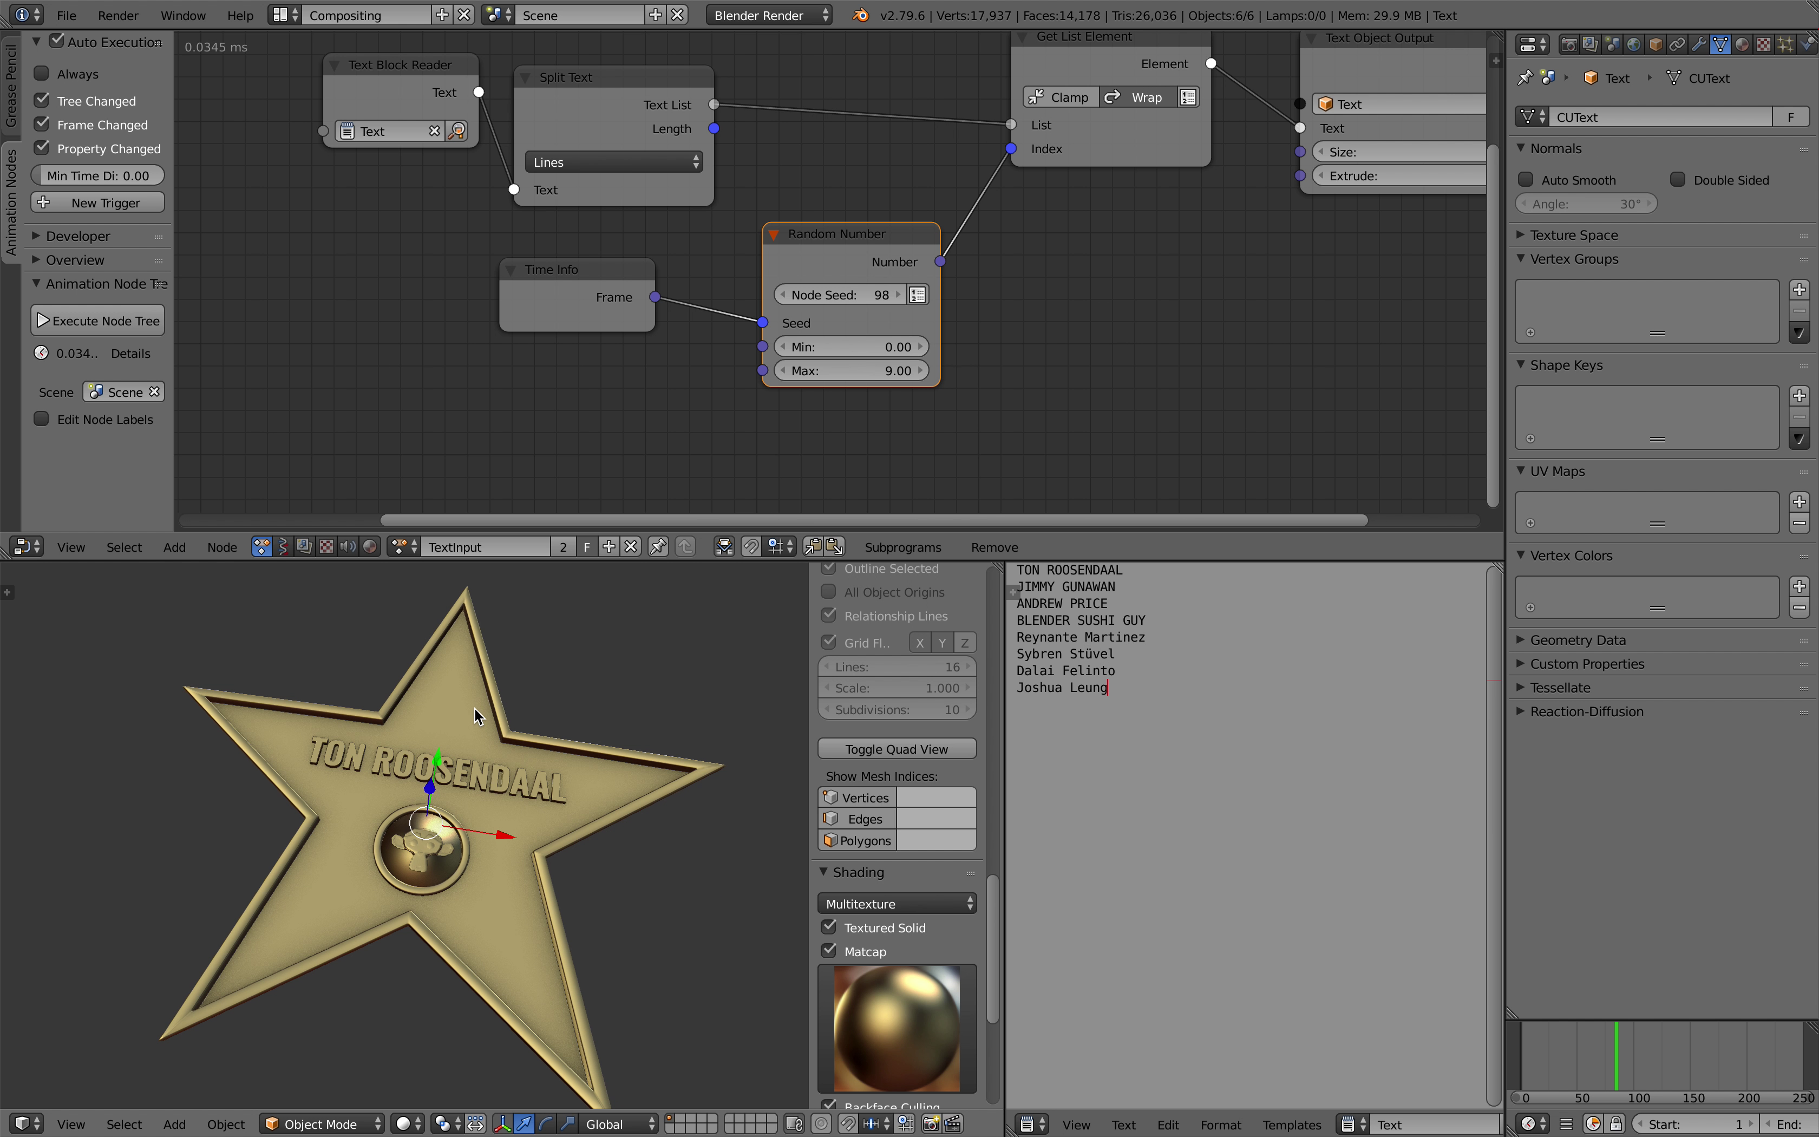
click(283, 547)
click(404, 546)
click(439, 581)
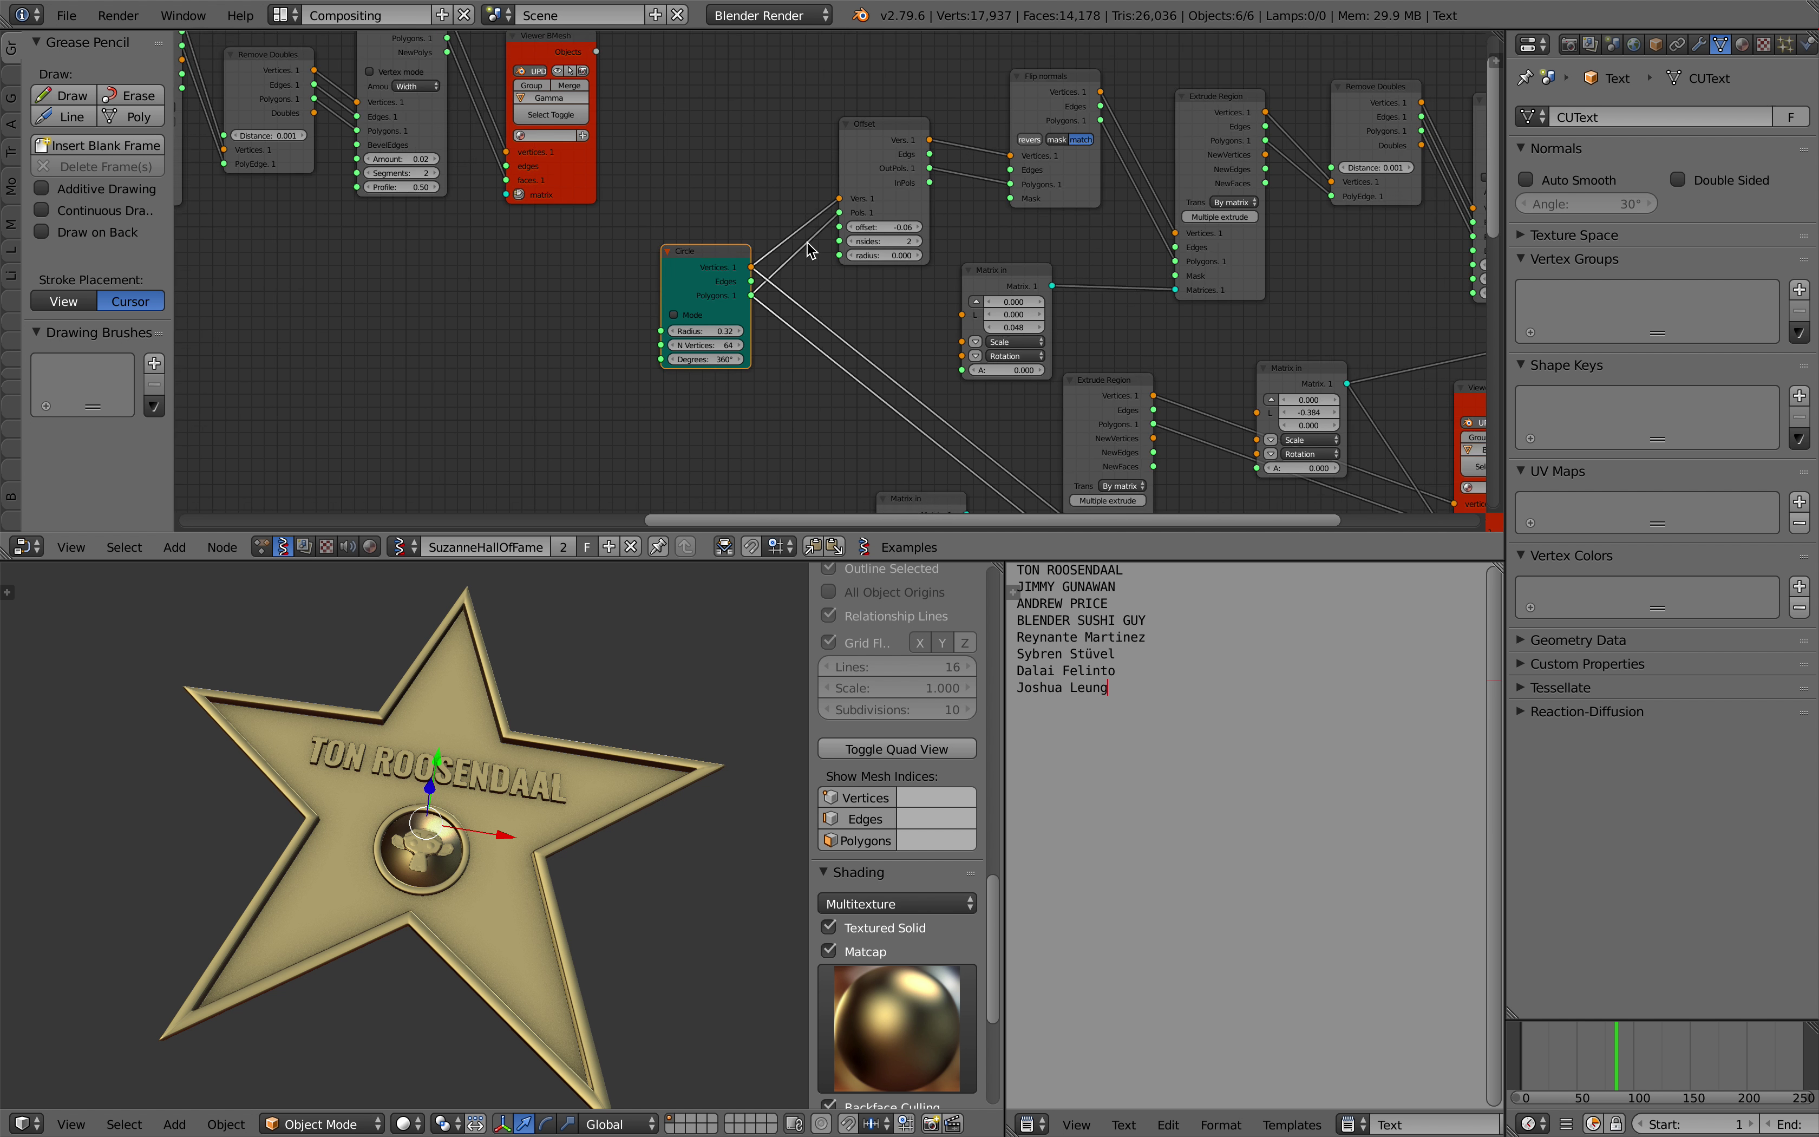
Set the Y scale in the Suzanne head's Matrix in node to 0.268 and check the emblem's thickness on the star
middle_drag(826, 269, 739, 211)
scroll(739, 210, up, 5)
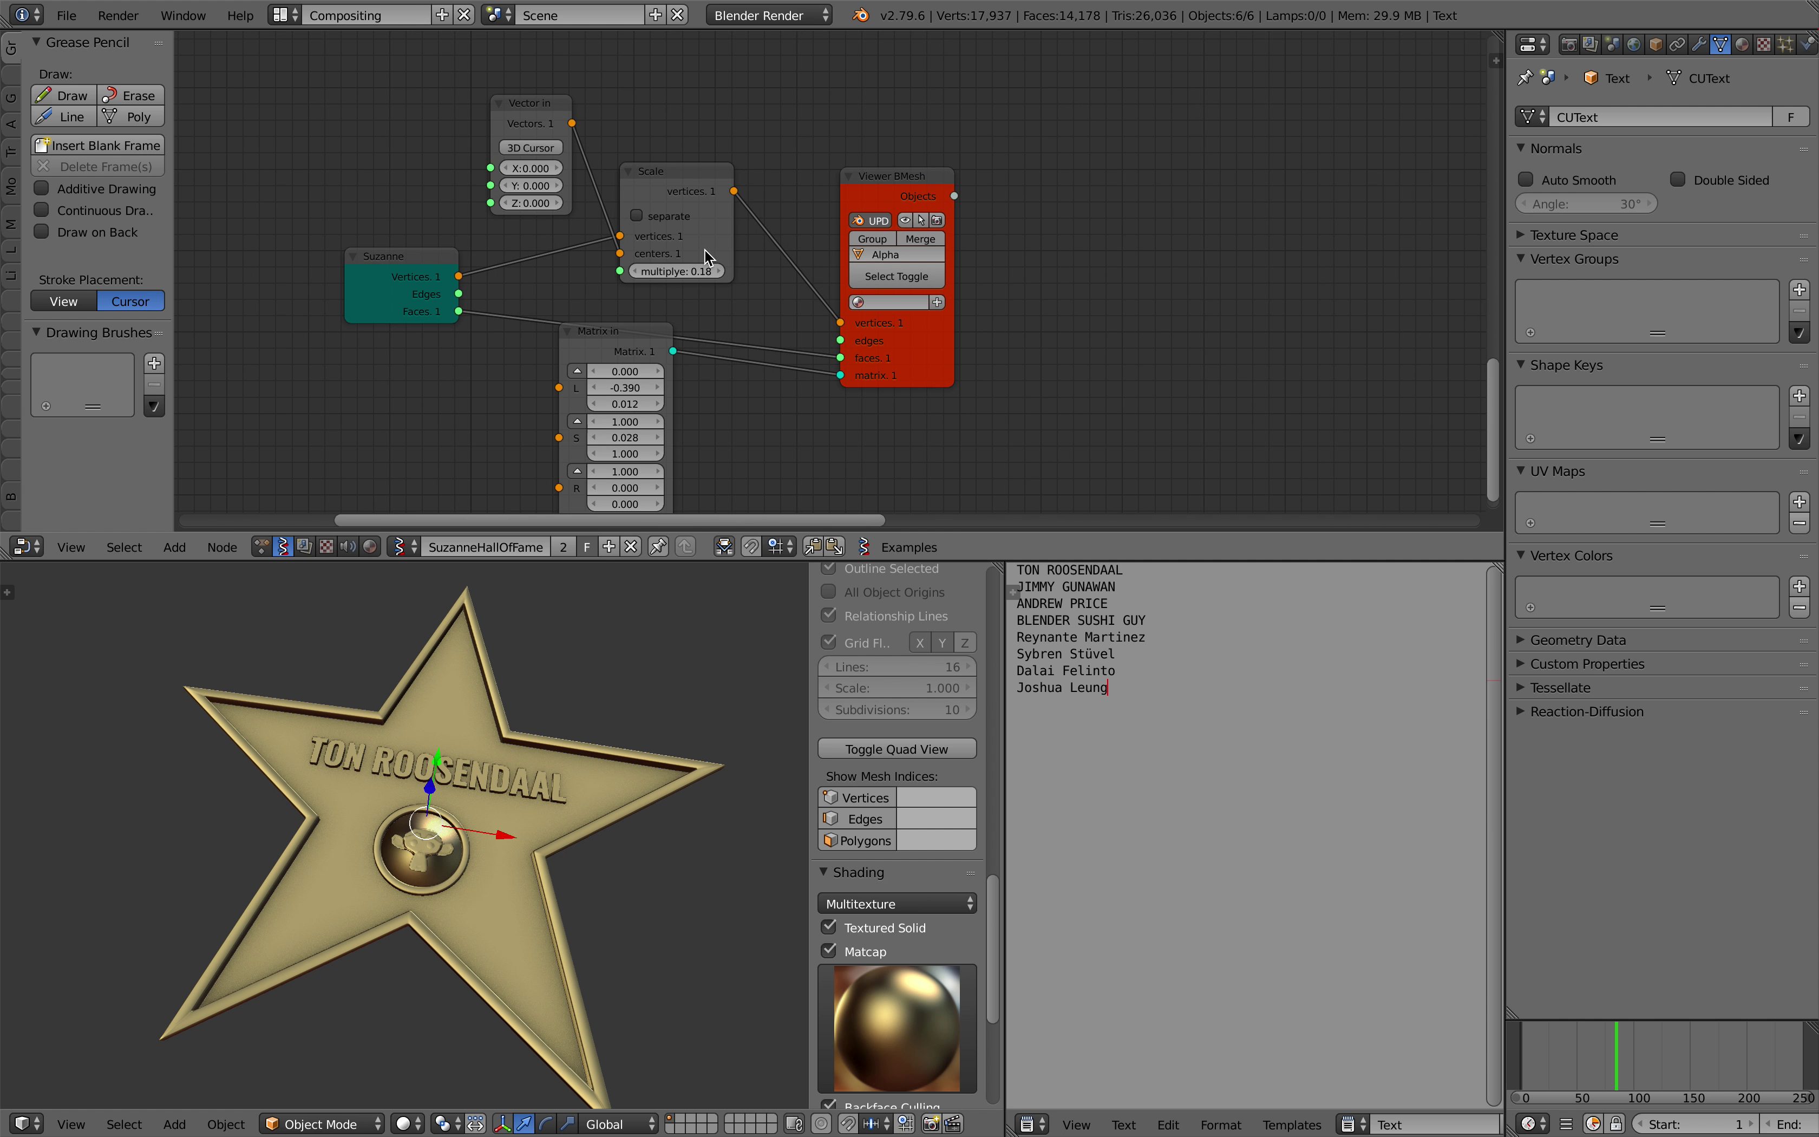
mouse_move(657, 376)
mouse_down()
mouse_move(707, 376)
mouse_move(665, 375)
mouse_up()
scroll(601, 771, up, 3)
middle_drag(601, 771, 496, 677)
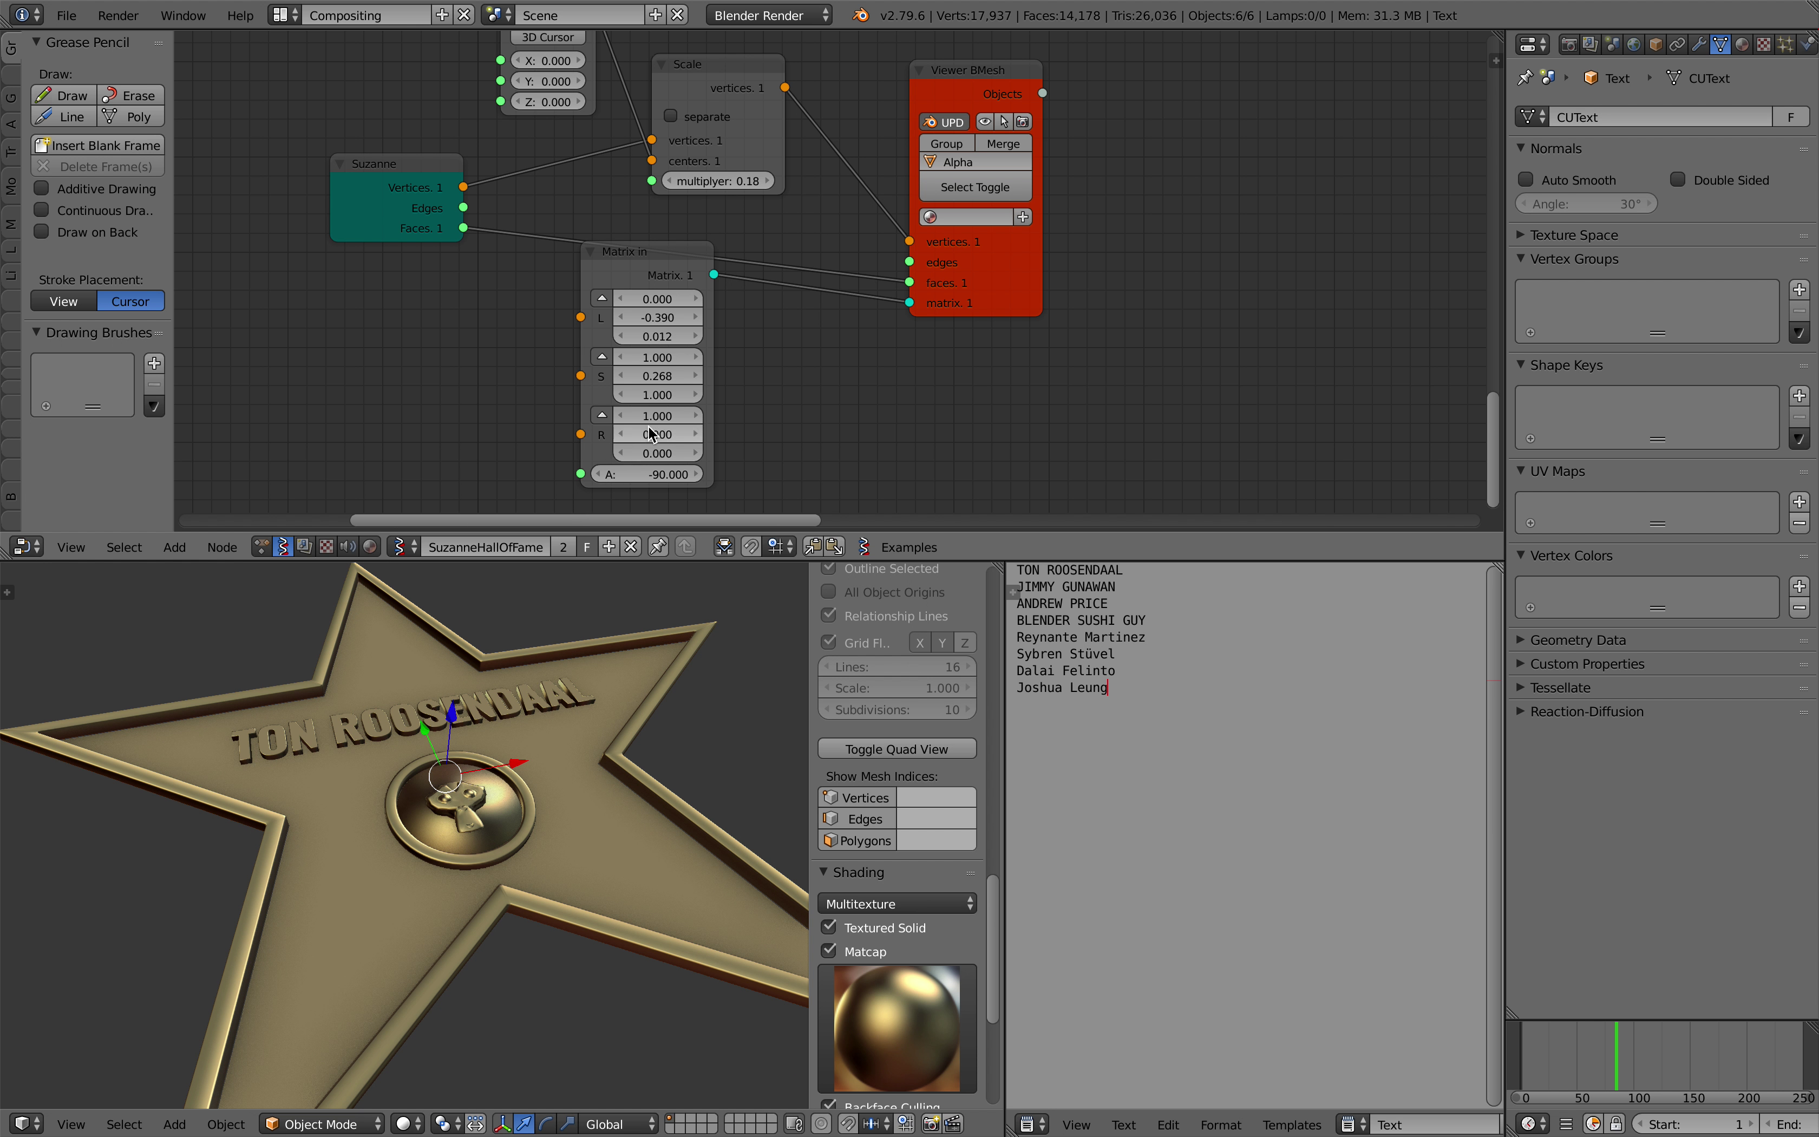
Adjust the Suzanne head's location in its Matrix in node and return to the TextInput Animation Nodes tree
mouse_move(662, 322)
mouse_down()
mouse_move(639, 321)
mouse_move(669, 336)
mouse_up()
middle_drag(571, 722, 609, 667)
click(261, 546)
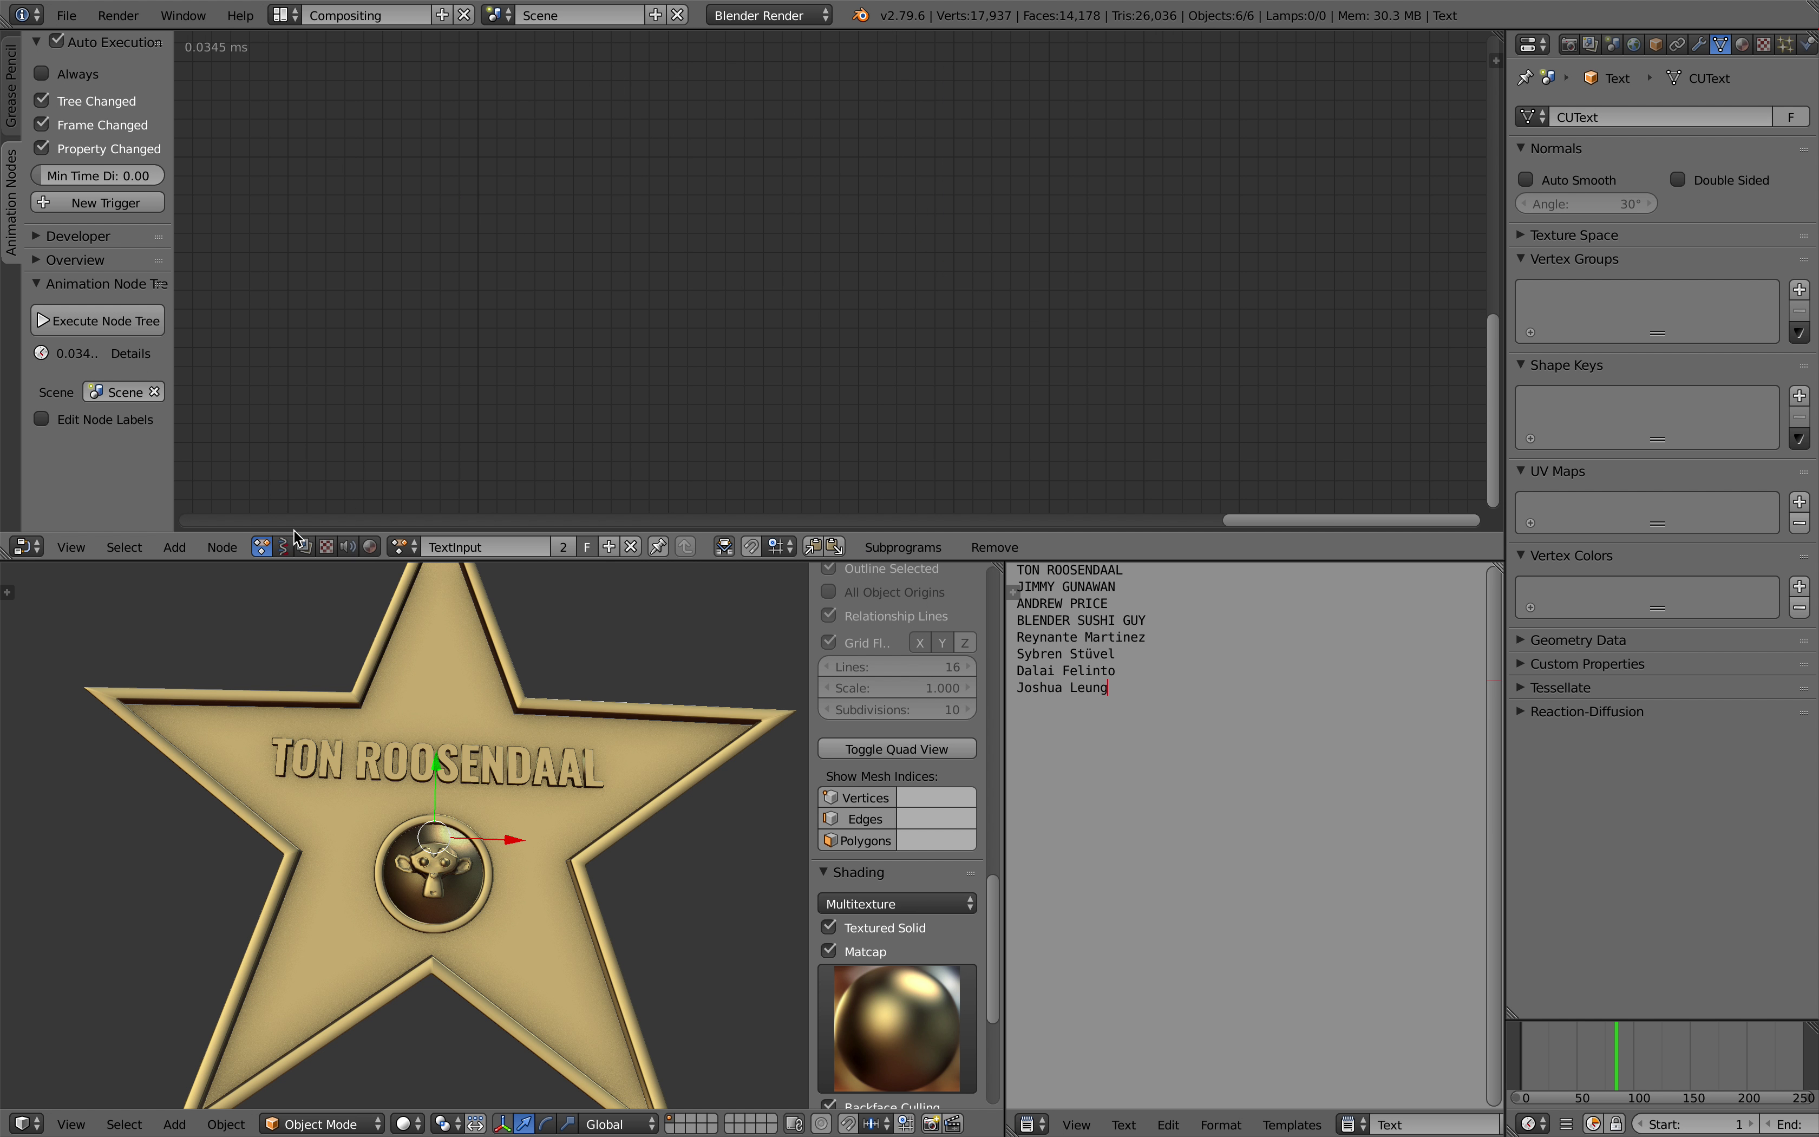